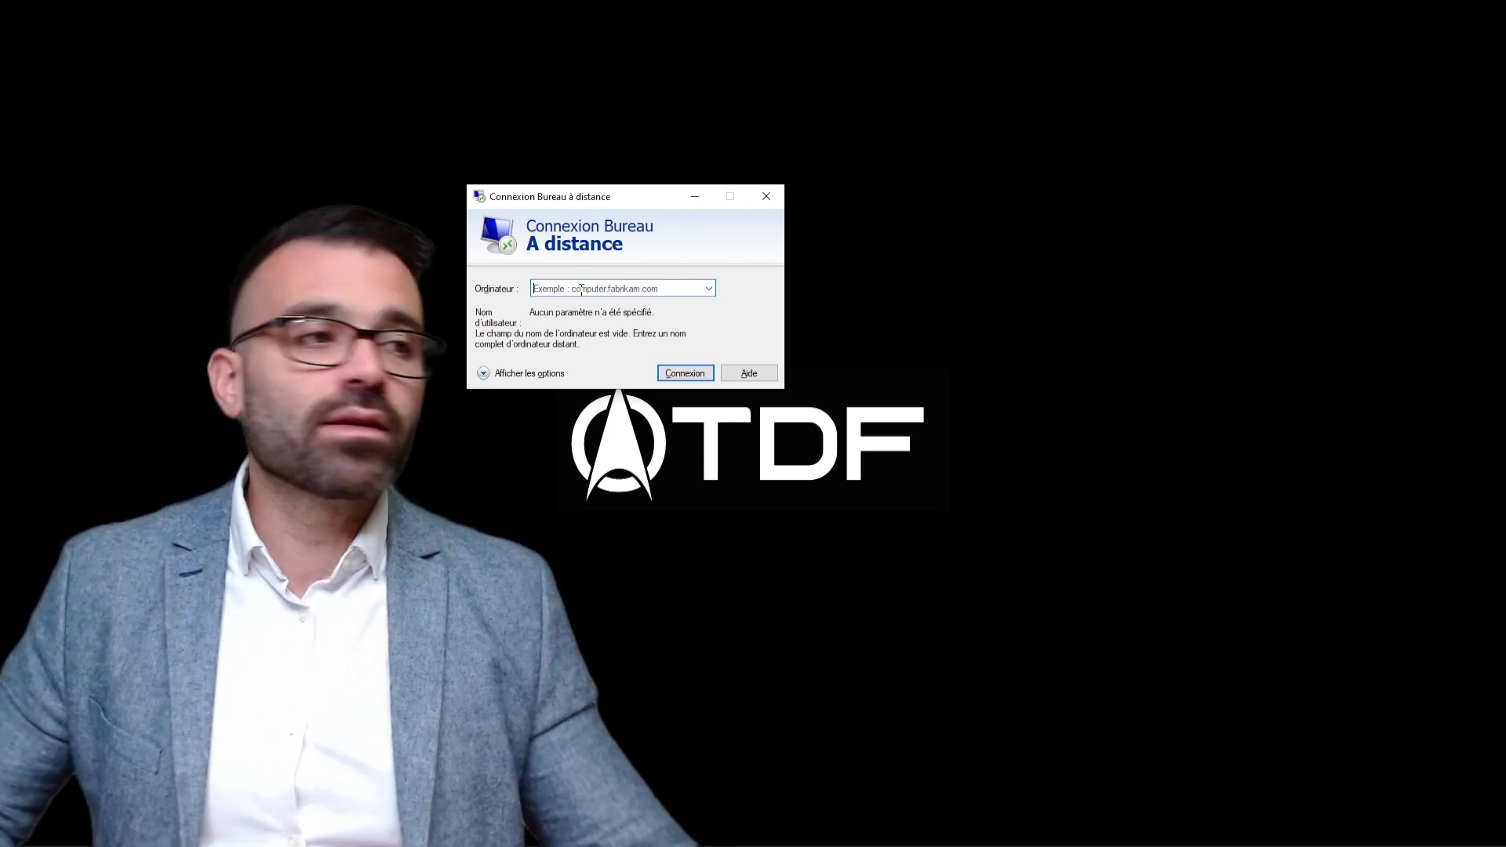
{"action": "left_click", "coordinate": [775, 193]}
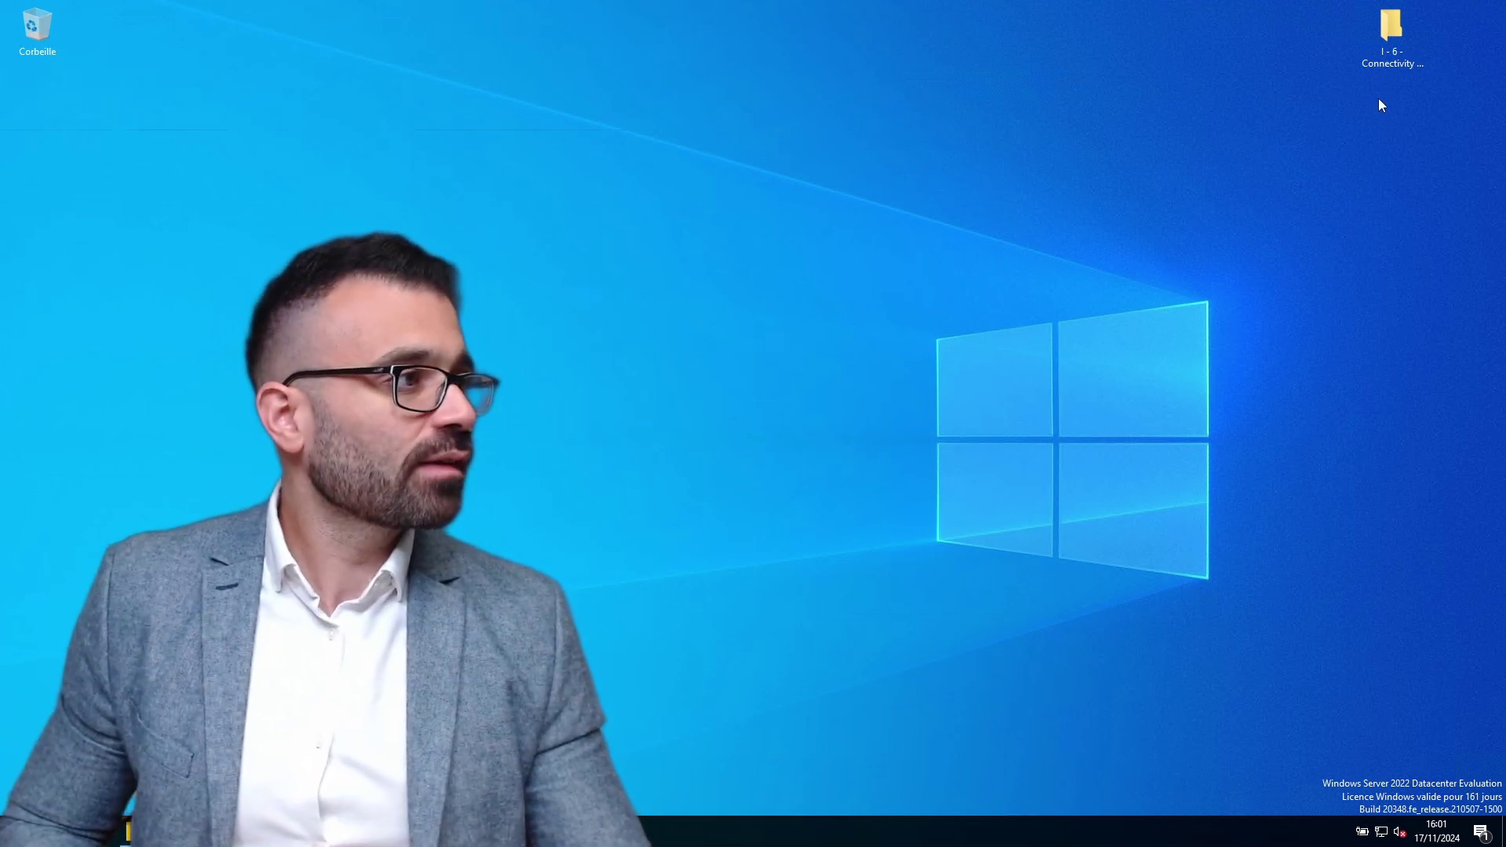
{"action": "left_click", "coordinate": [1389, 32]}
{"action": "left_click_drag", "start_coordinate": [1392, 66], "coordinate": [1165, 224]}
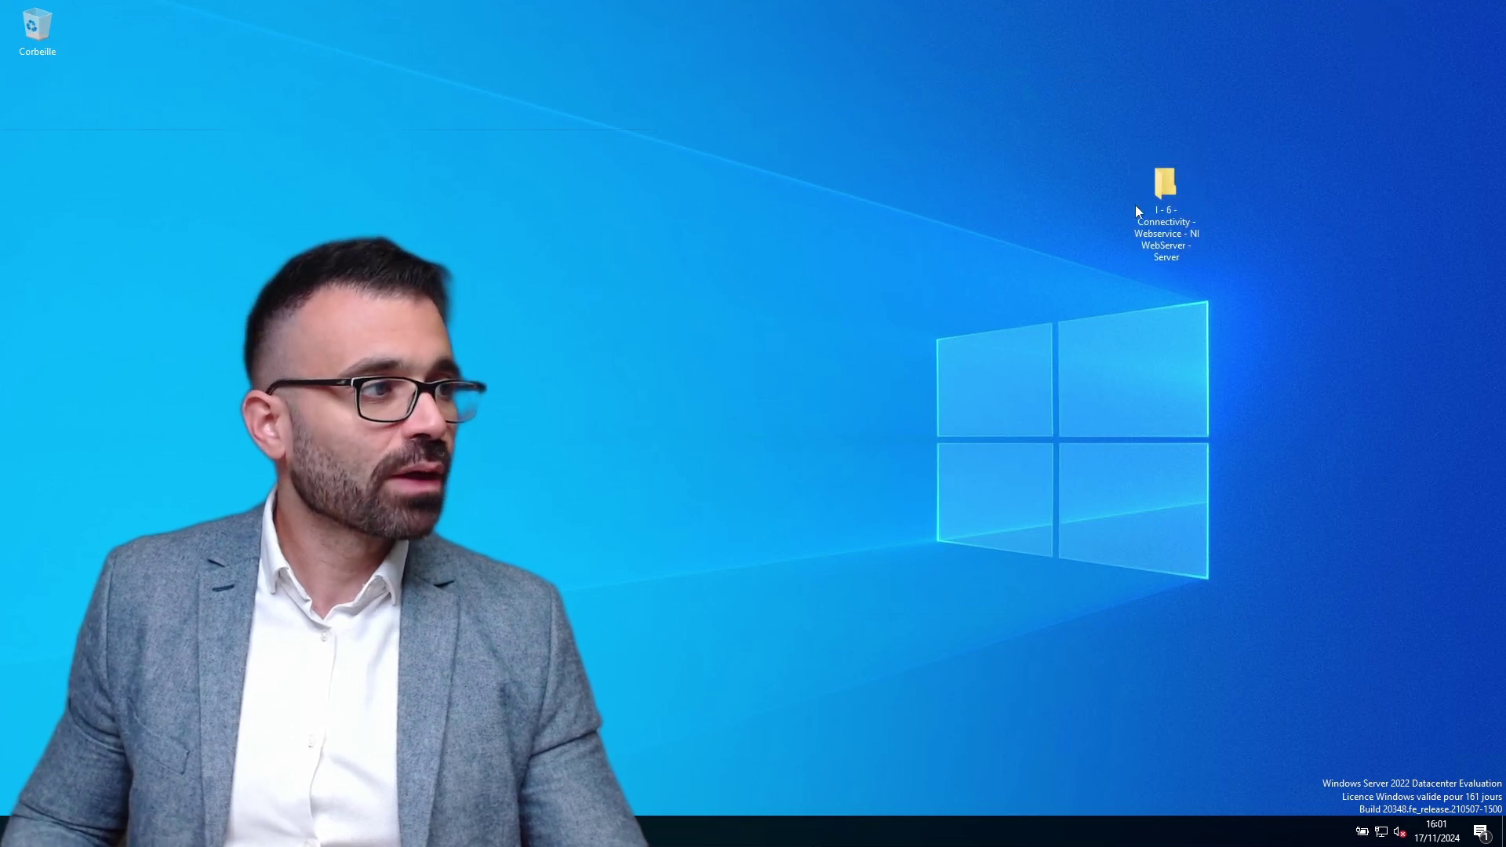
{"action": "left_click_drag", "start_coordinate": [1160, 199], "coordinate": [1409, 72]}
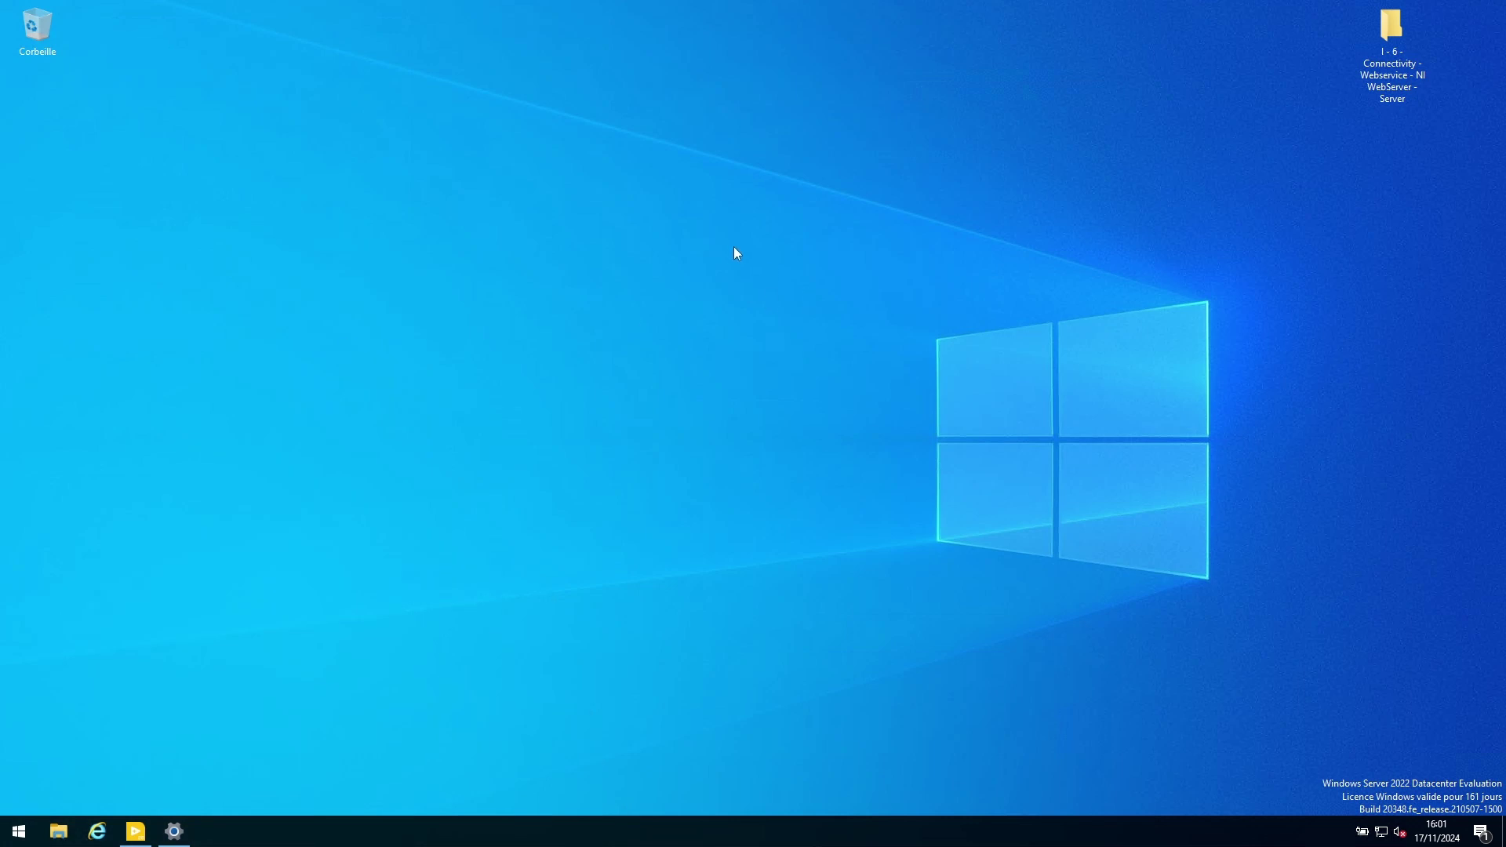
Step: In the advanced Internet privacy settings, apply Demander for first-party and third-party cookies with session cookies always allowed
{"action": "key", "text": "super"}
{"action": "type", "text": "cooki"}
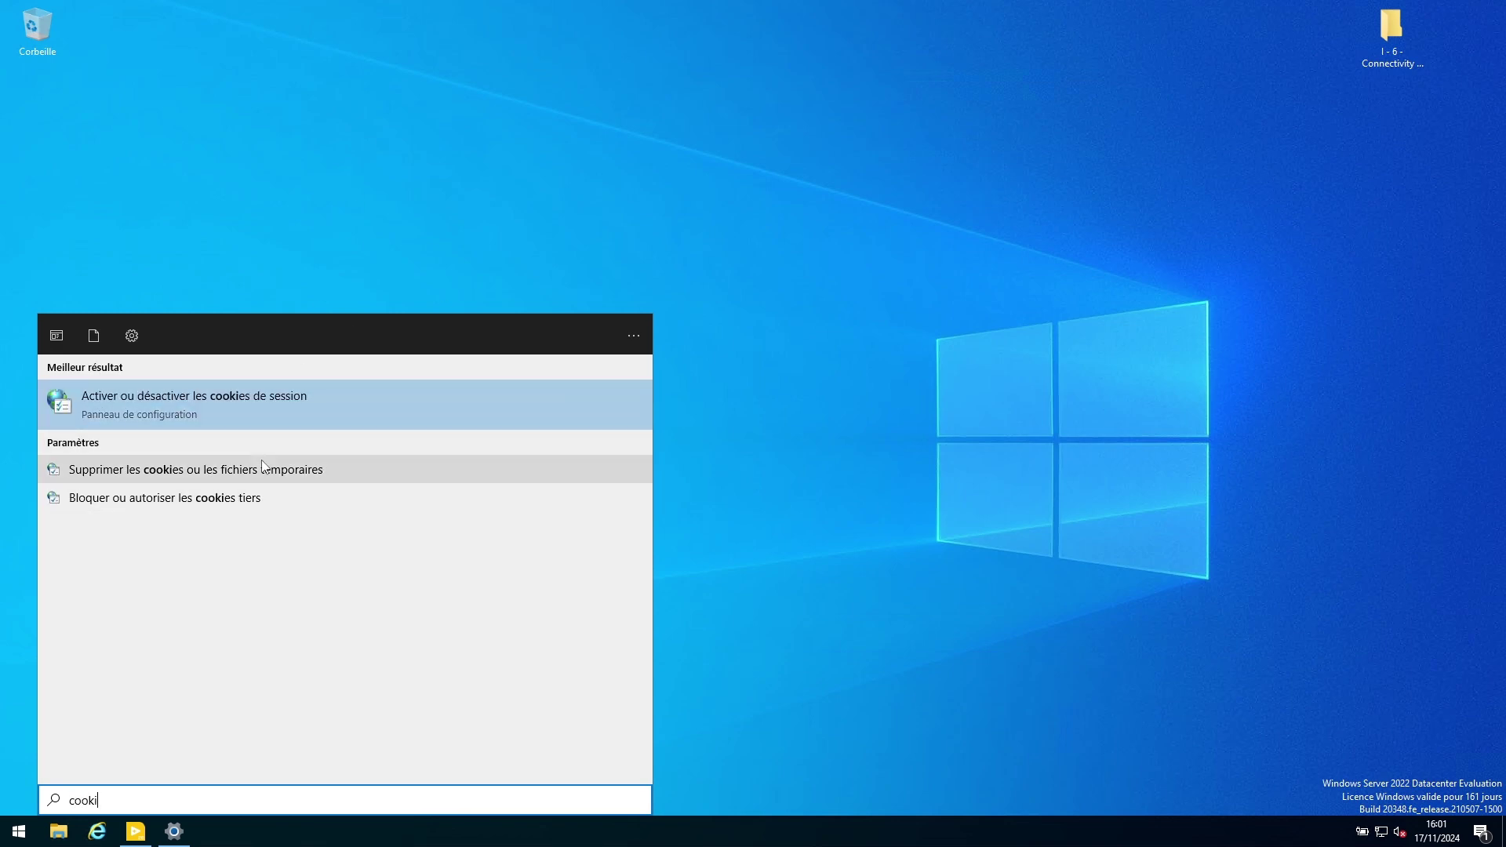
{"action": "left_click", "coordinate": [189, 503]}
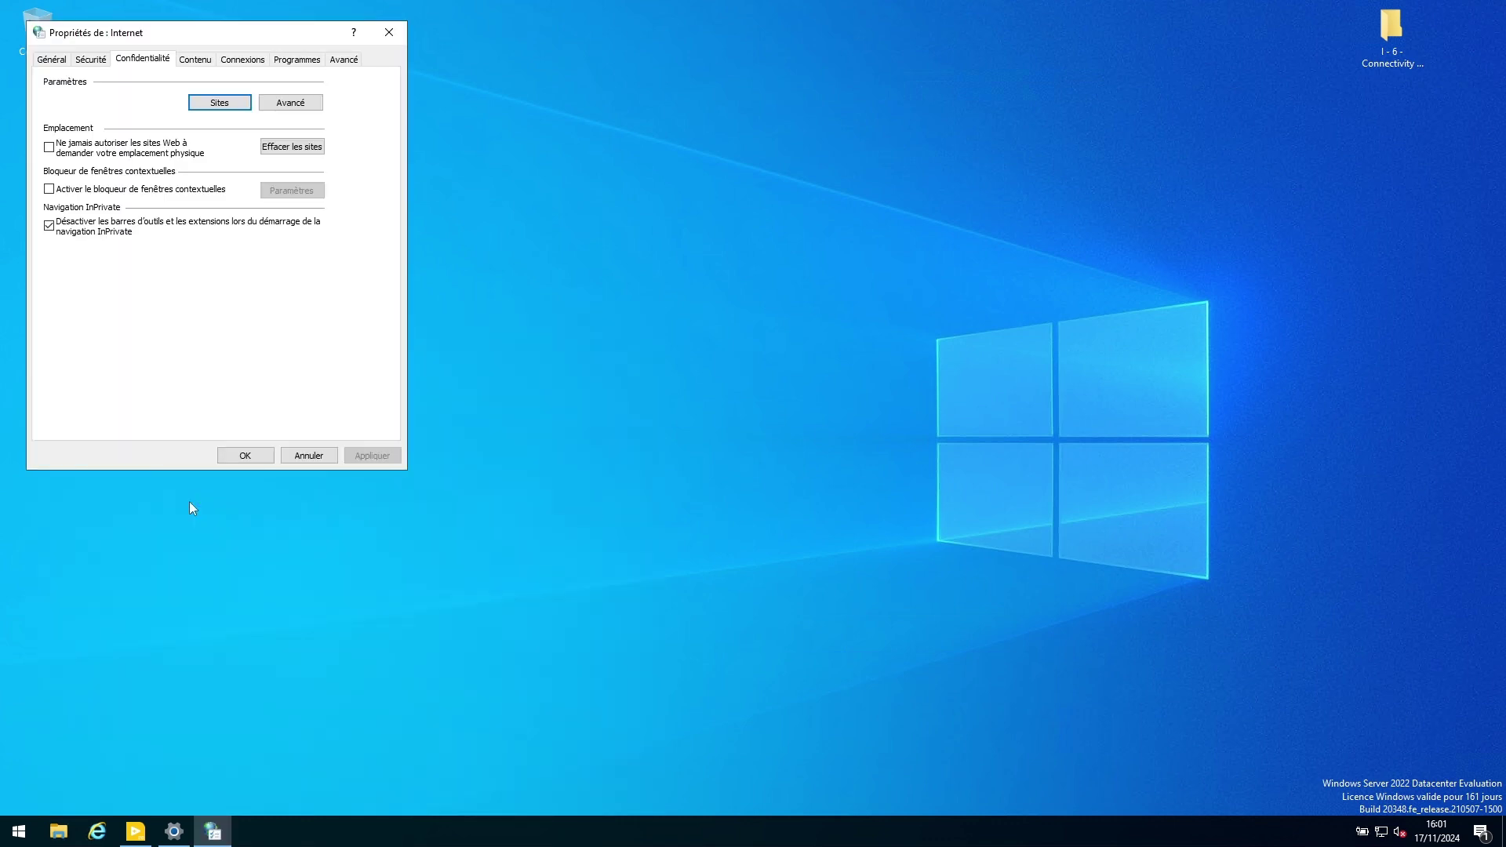
{"action": "left_click_drag", "start_coordinate": [953, 133], "coordinate": [1013, 95]}
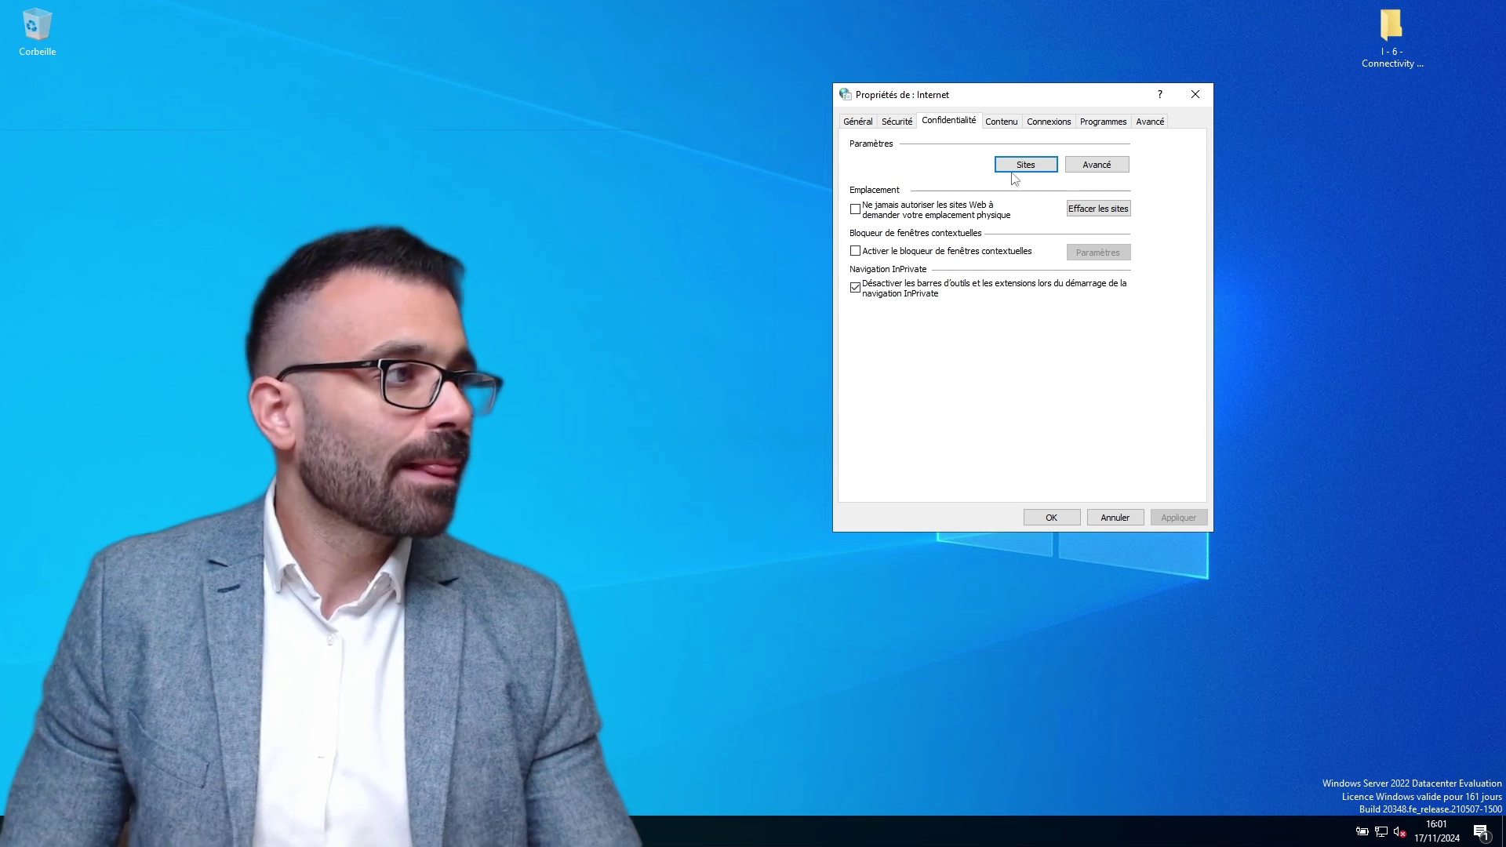
{"action": "left_click", "coordinate": [1088, 165]}
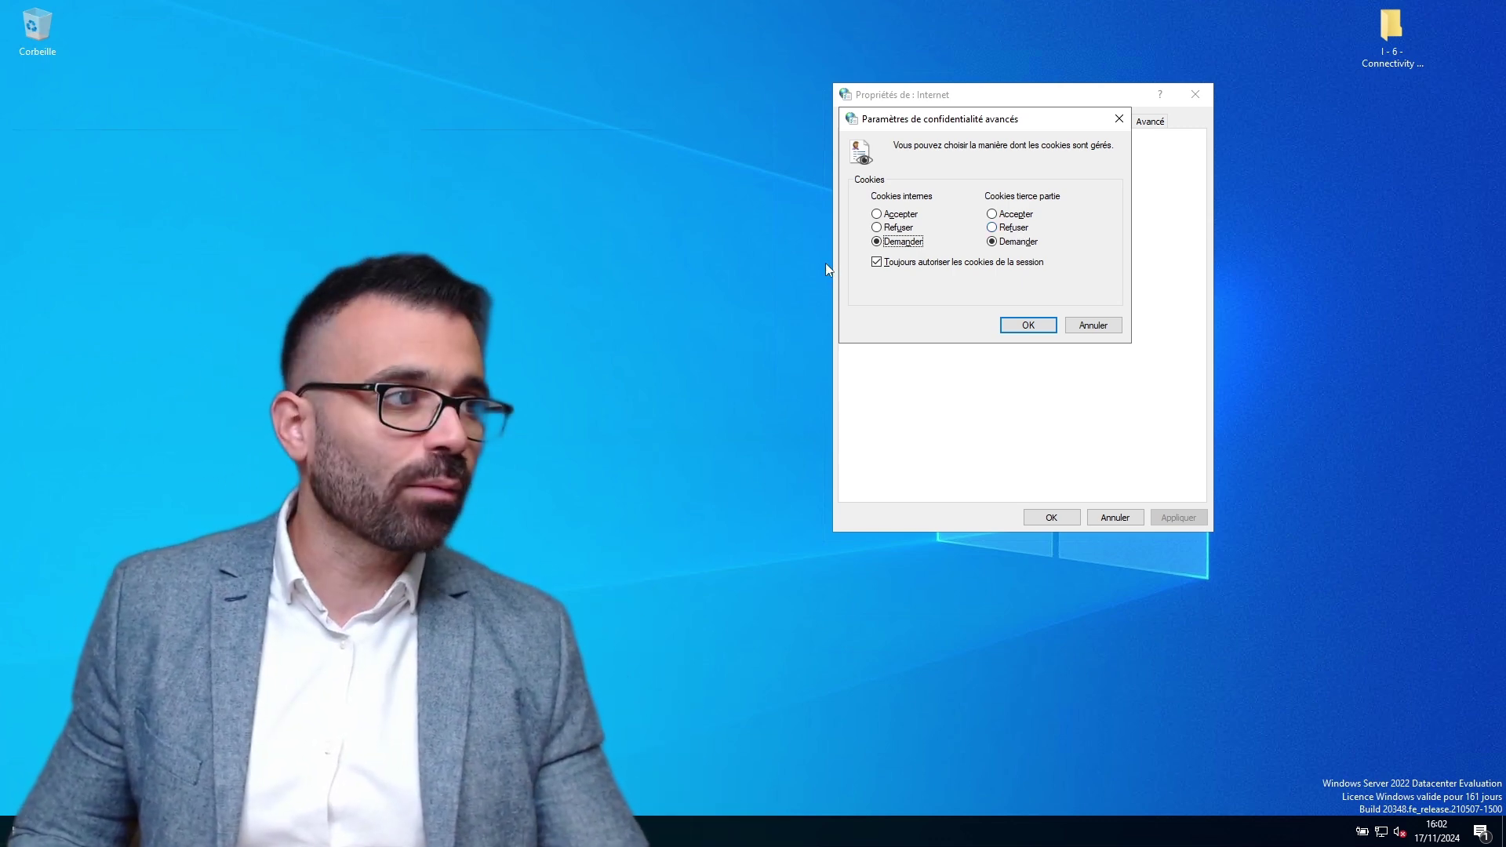
{"action": "left_click", "coordinate": [1028, 325]}
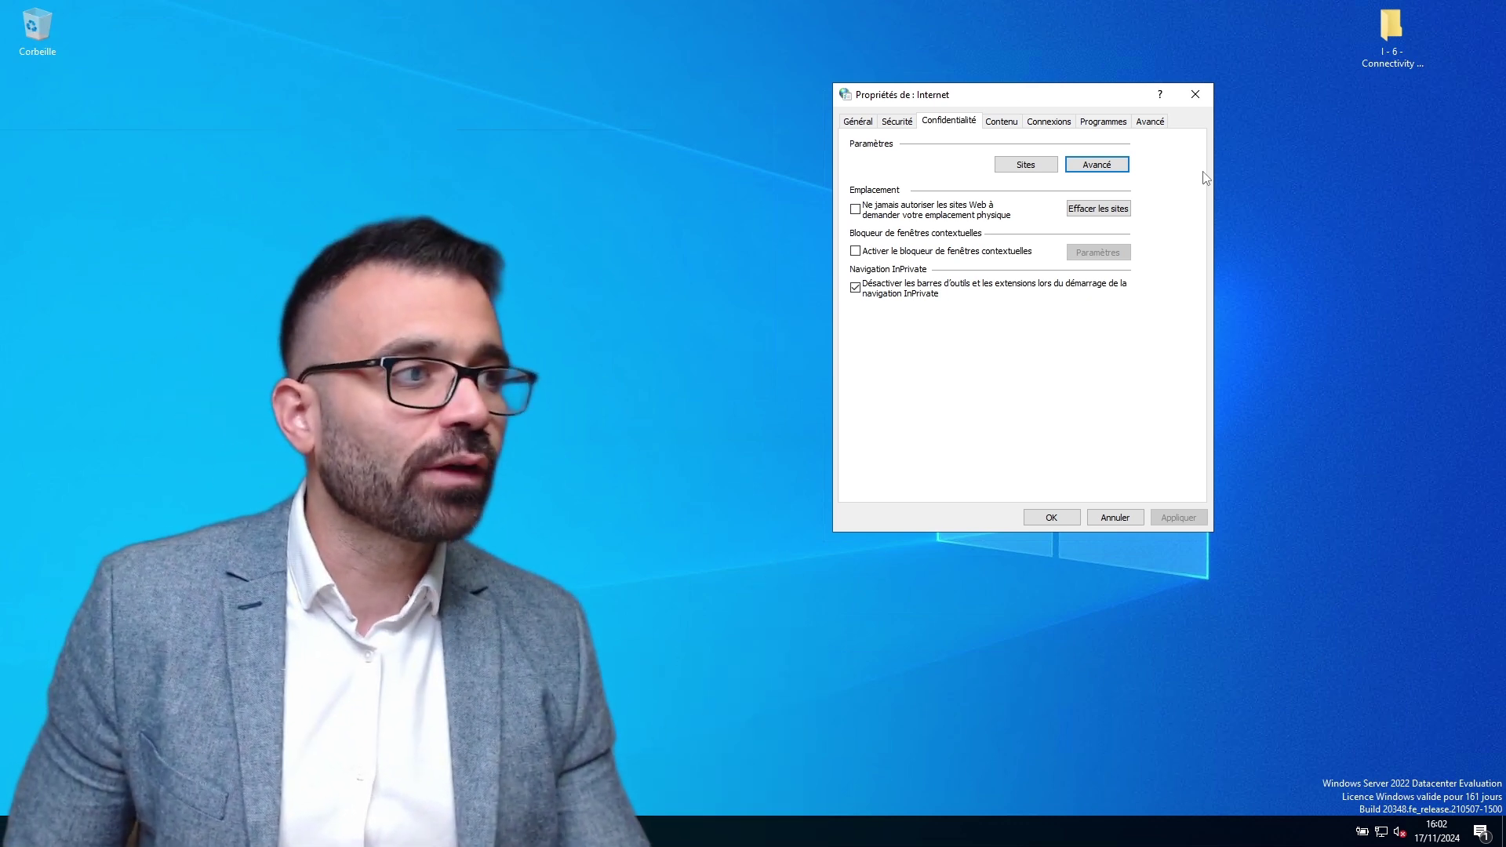
{"action": "left_click", "coordinate": [1198, 97]}
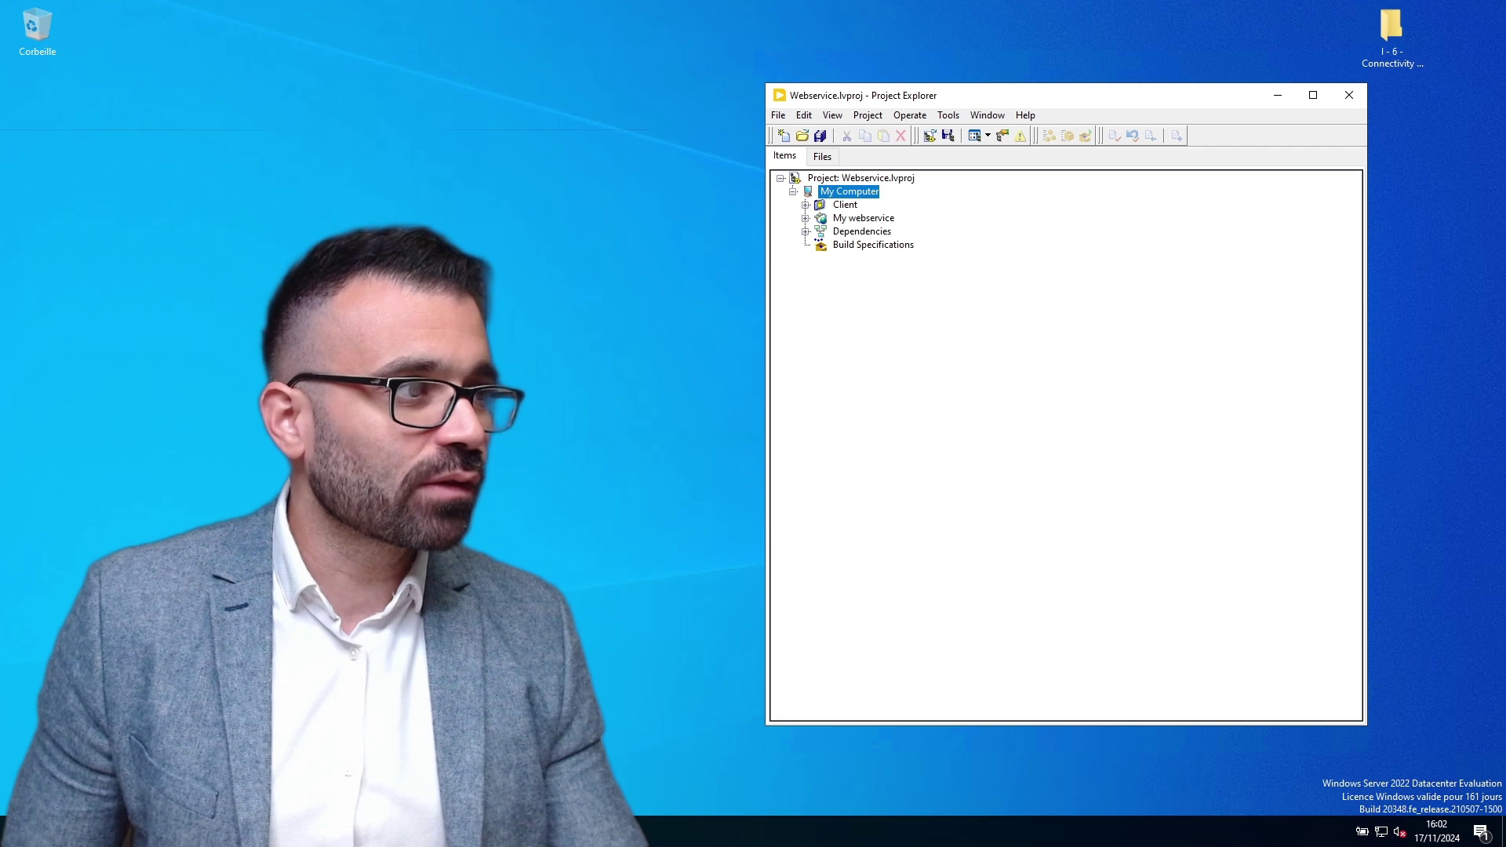
Step: Start Remote Desktop Connection and minimize the Webservice.lvproj project window in front of it
{"action": "left_click", "coordinate": [1082, 558]}
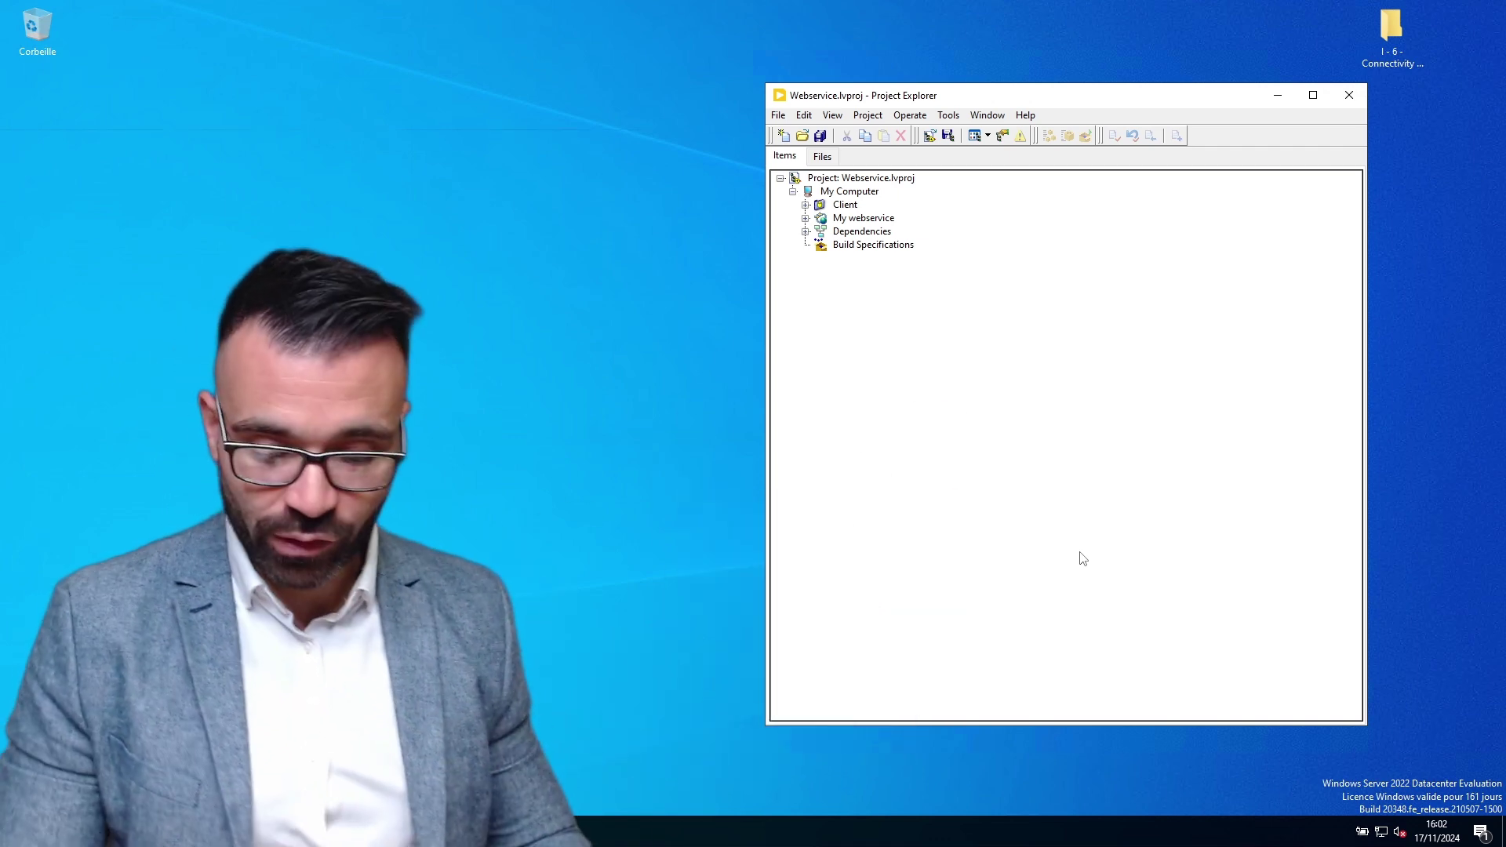
{"action": "key", "text": "super"}
{"action": "type", "text": "mstsc"}
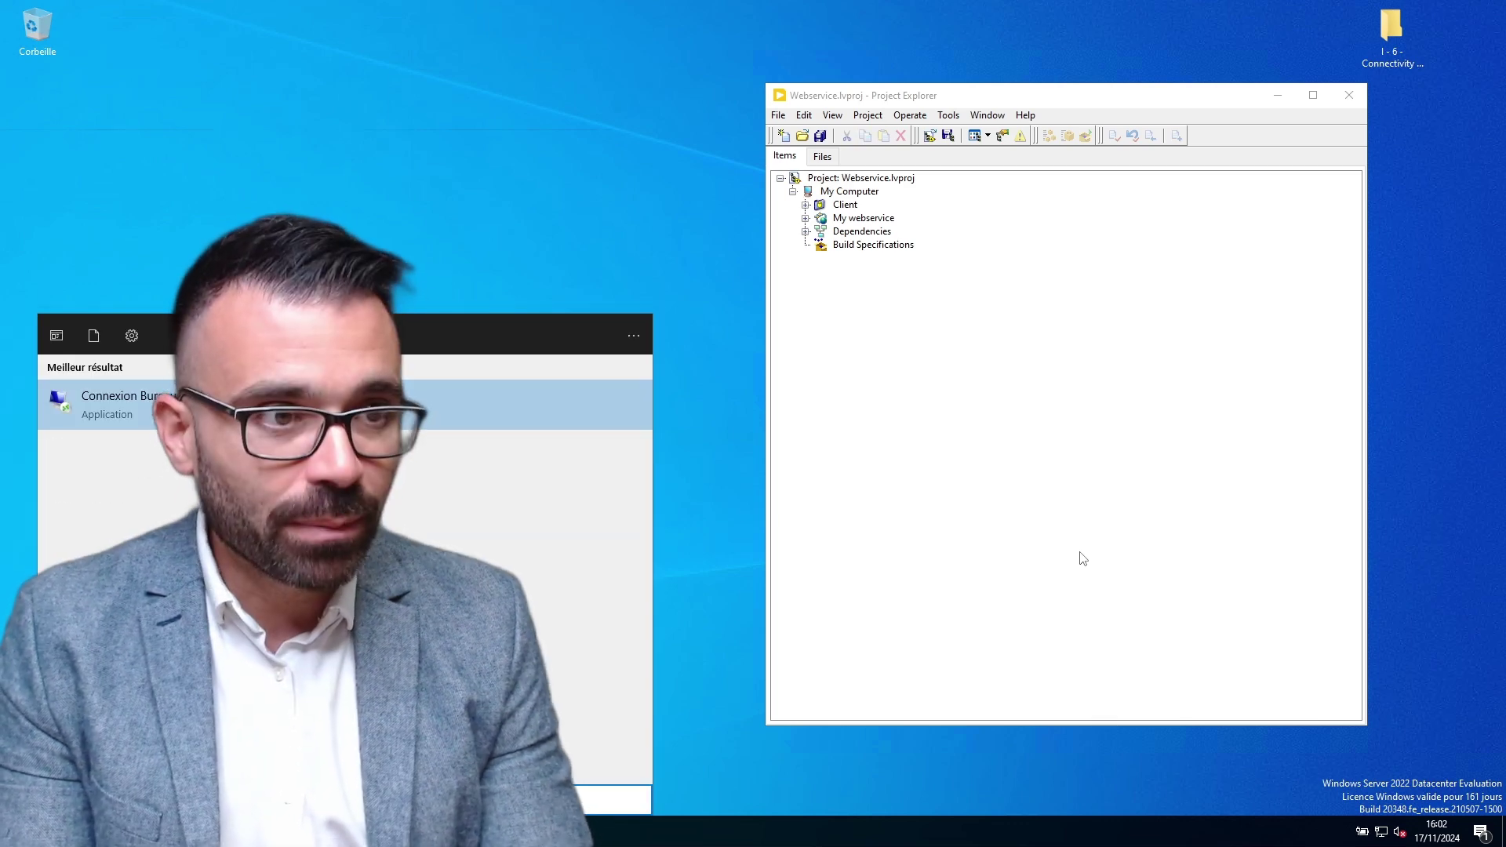
{"action": "key", "text": "Return"}
{"action": "left_click_drag", "start_coordinate": [736, 170], "coordinate": [1044, 65]}
{"action": "left_click", "coordinate": [1051, 369]}
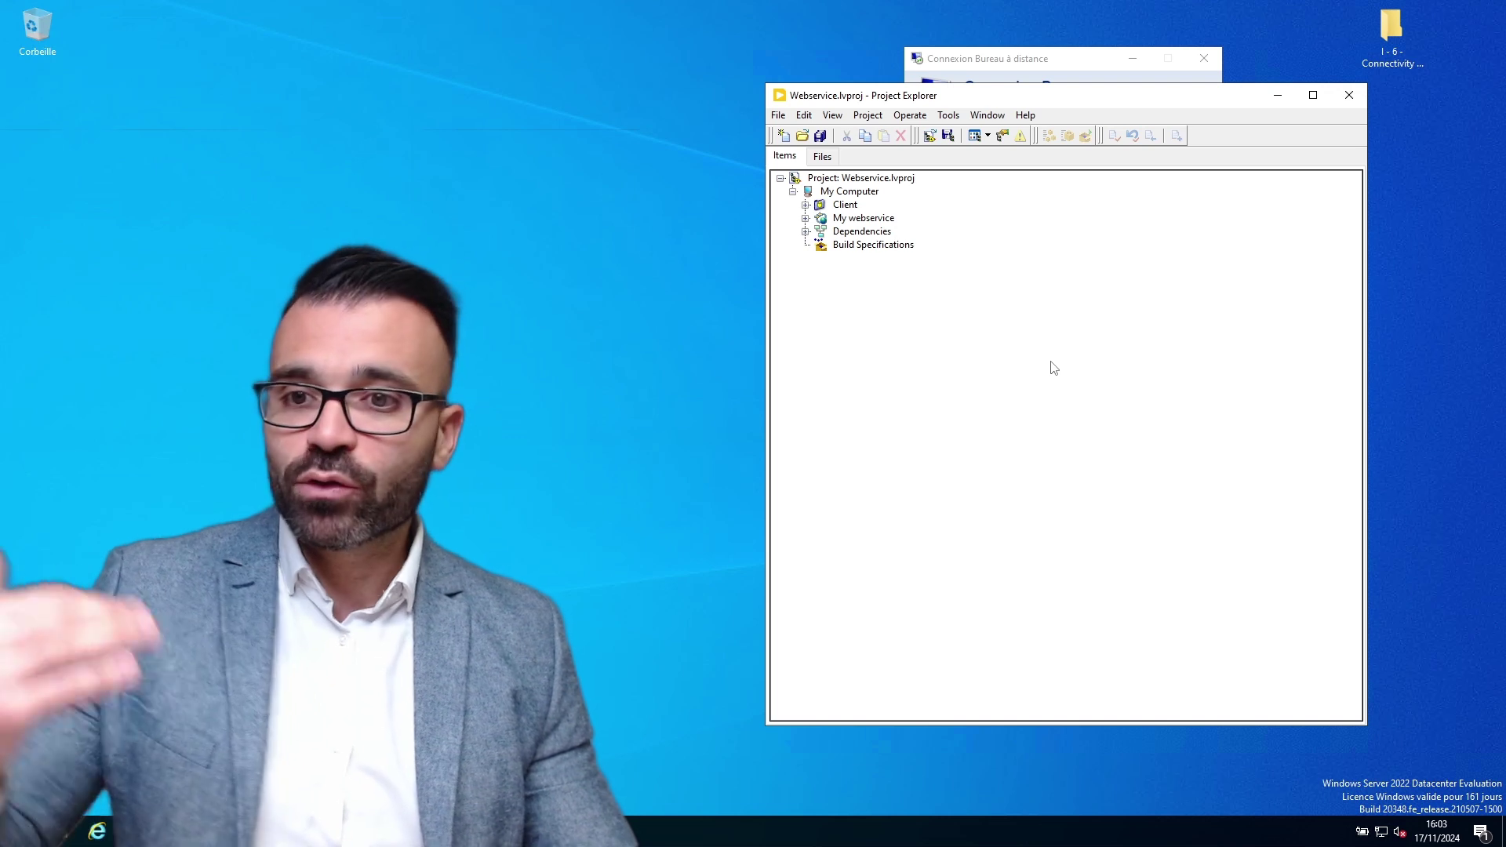
{"action": "left_click", "coordinate": [1277, 95]}
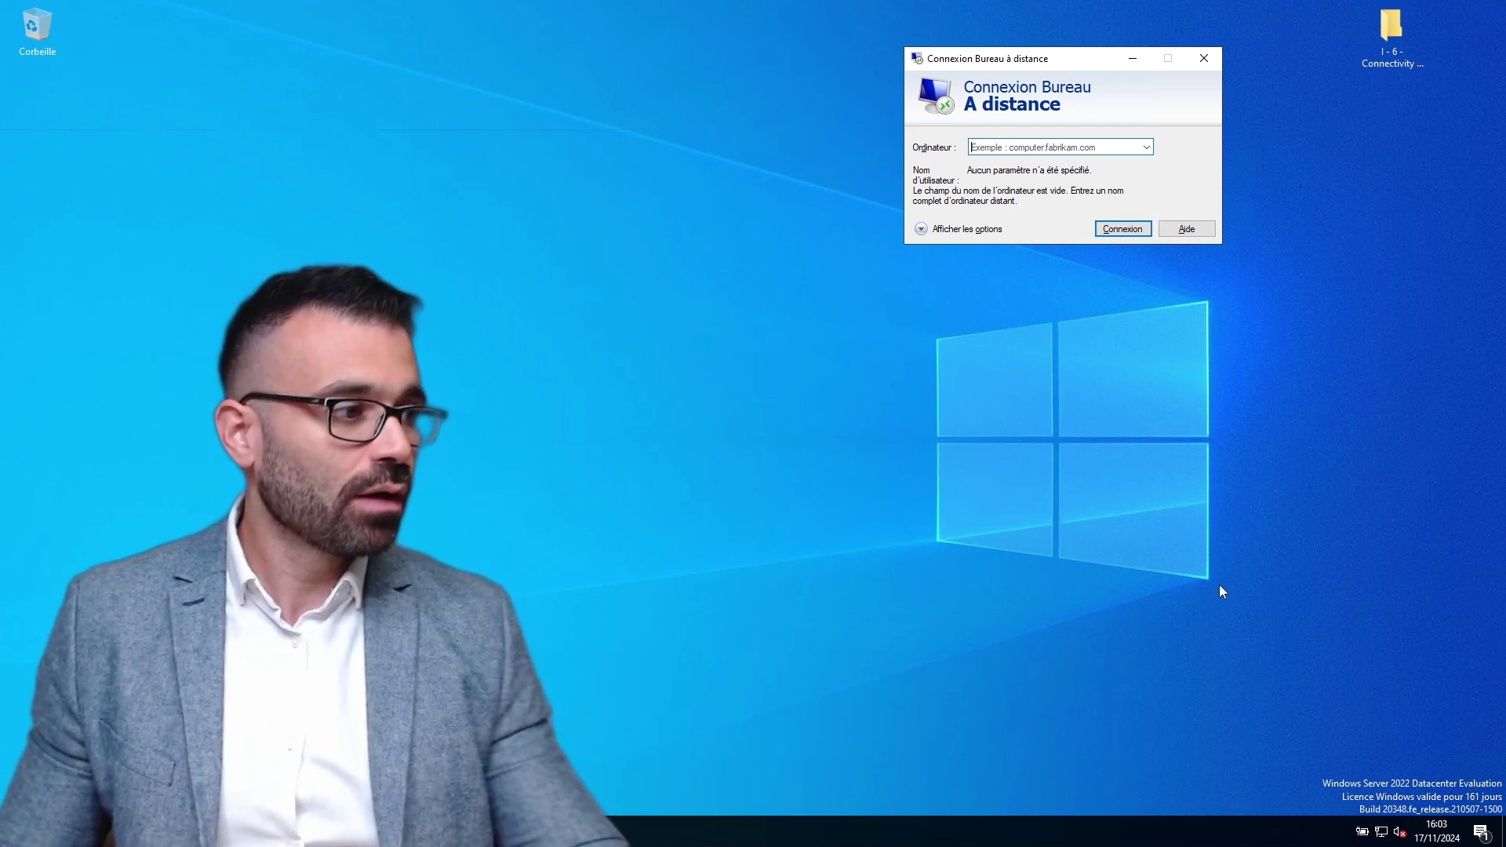
Step: Copy the computer's IPv4 address from the Ethernet connection's properties and minimize the settings window
{"action": "left_click", "coordinate": [1381, 831]}
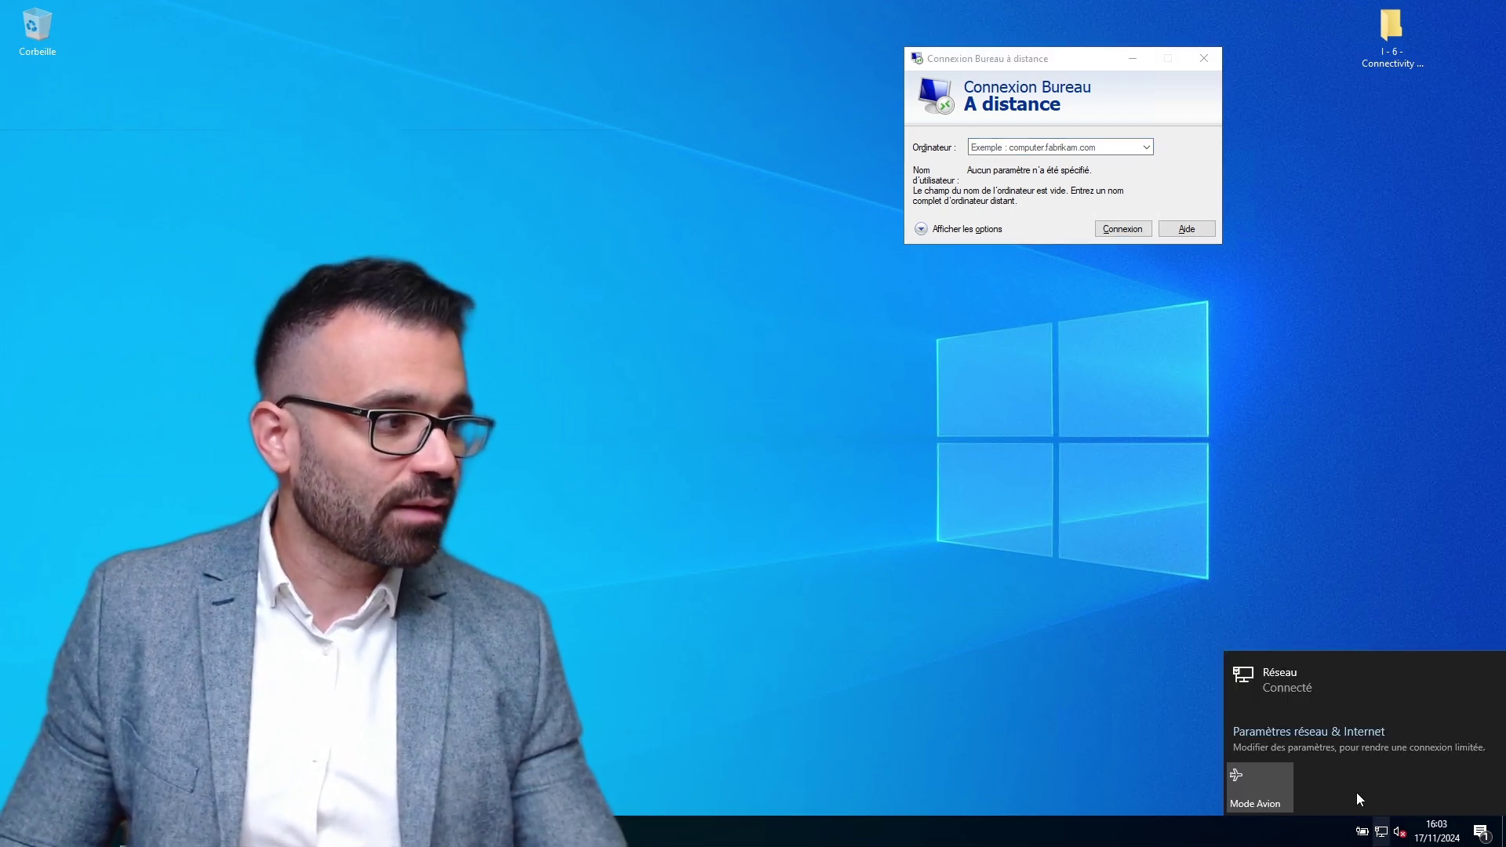
{"action": "left_click", "coordinate": [1268, 680]}
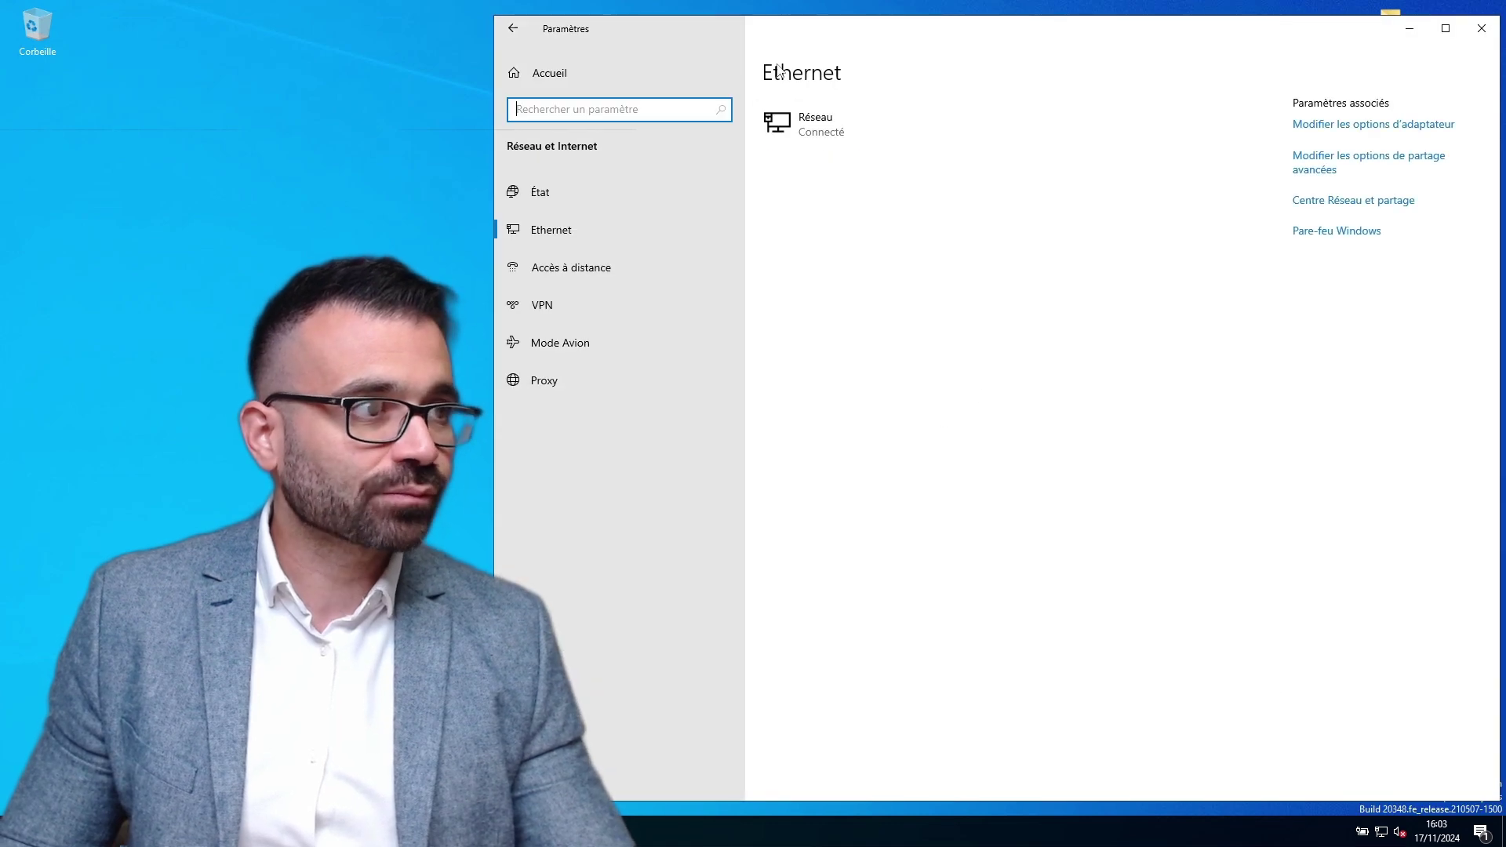
{"action": "left_click", "coordinate": [808, 124]}
{"action": "scroll", "coordinate": [933, 525], "scroll_direction": "down", "scroll_amount": 4}
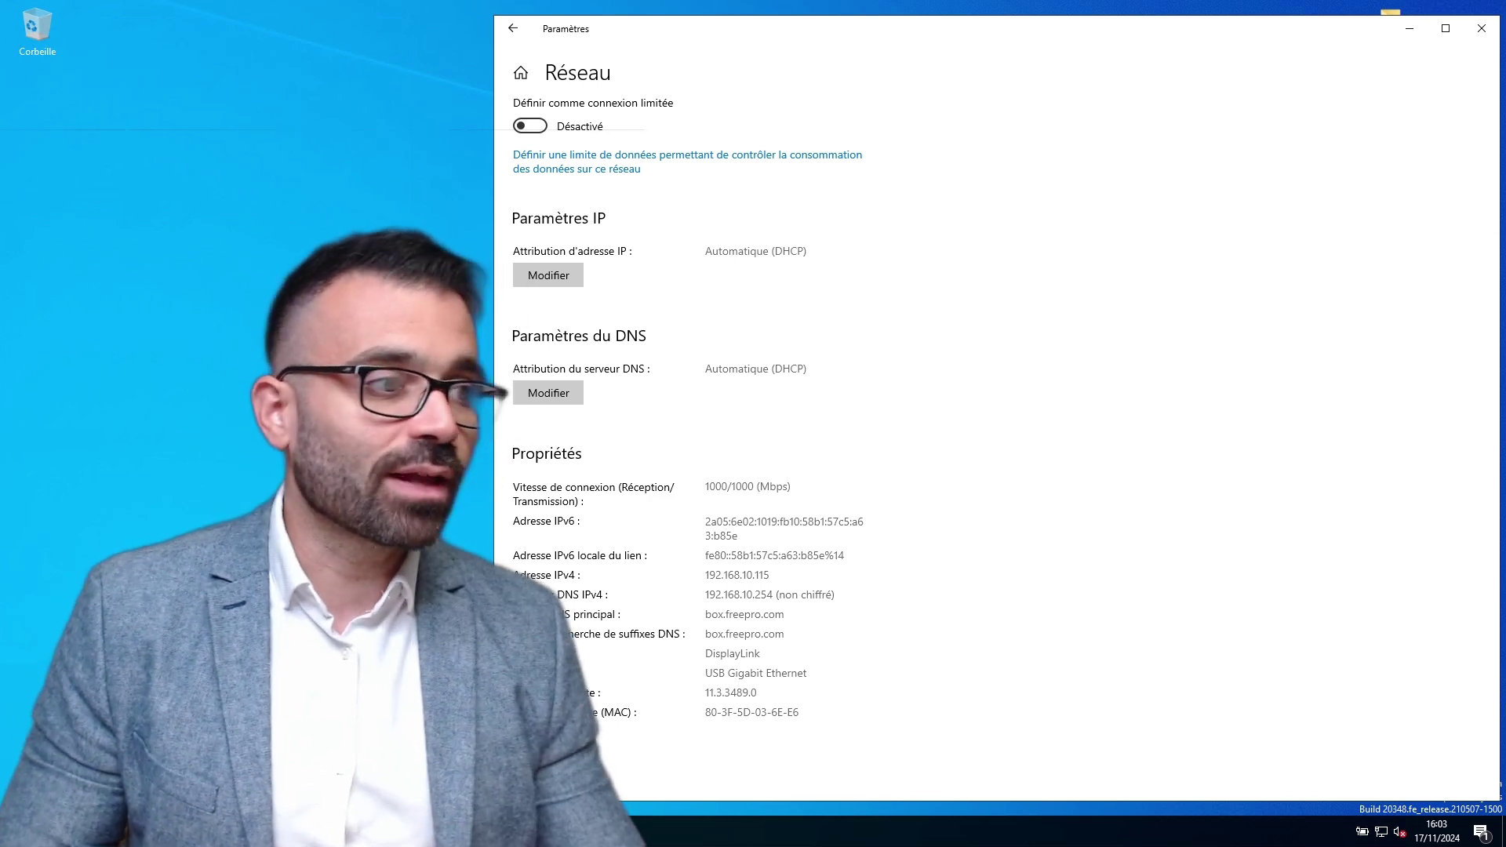
{"action": "left_click_drag", "start_coordinate": [770, 575], "coordinate": [705, 575]}
{"action": "key", "text": "ctrl+c"}
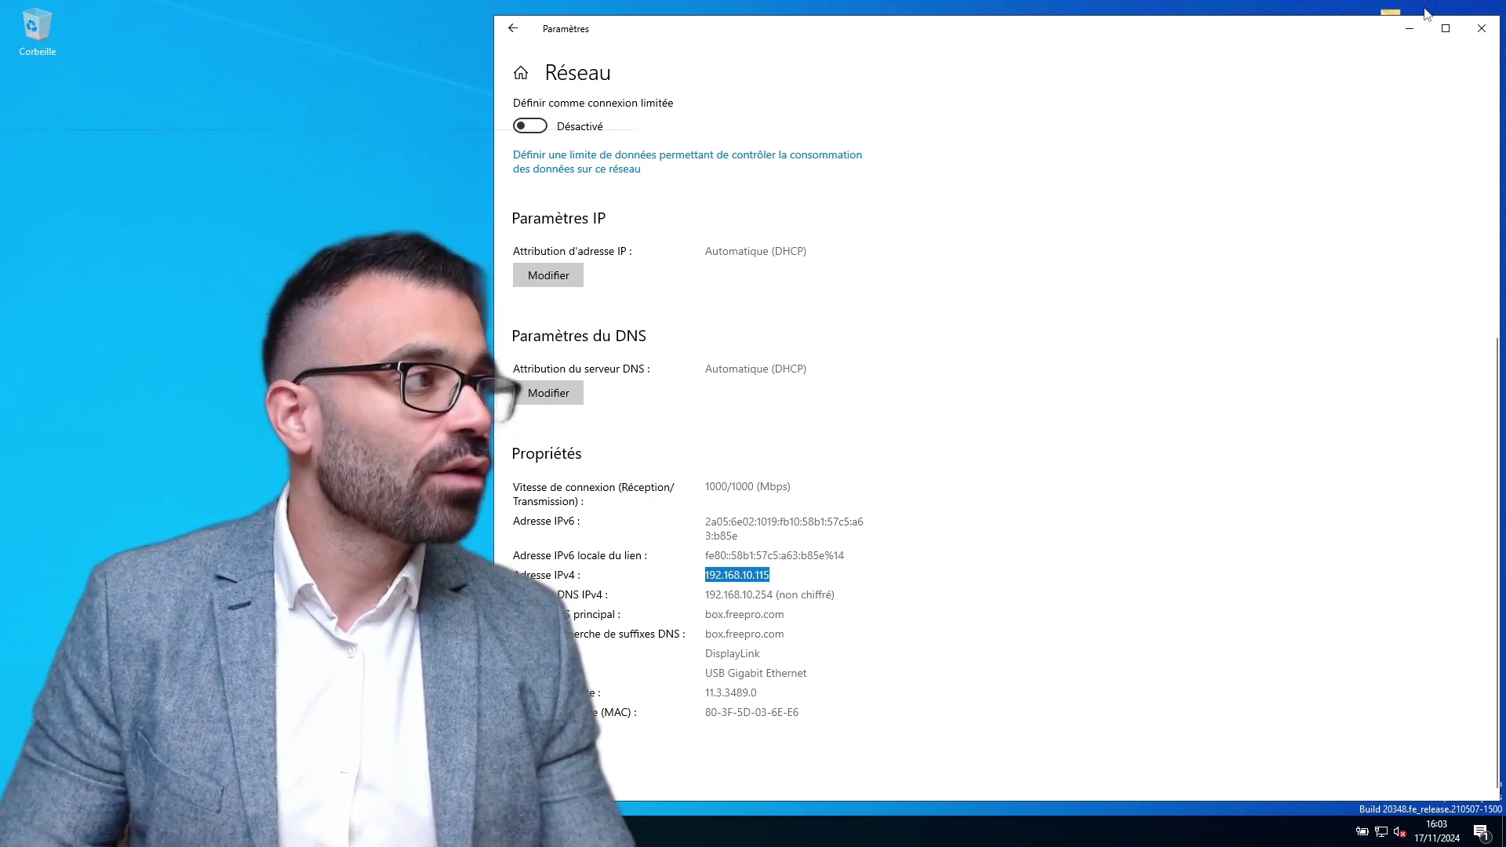
{"action": "left_click", "coordinate": [1409, 32]}
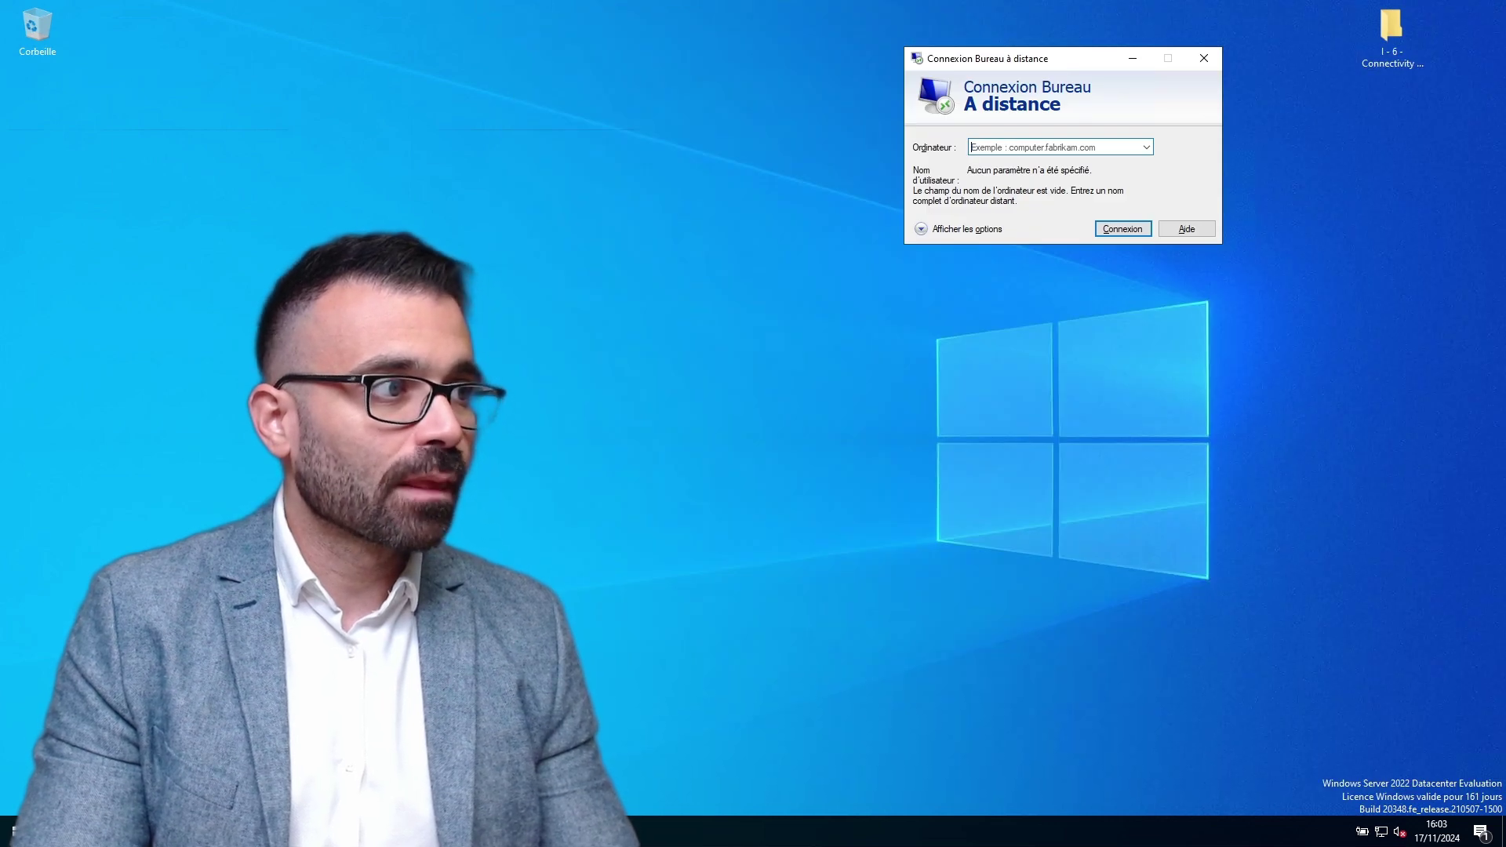
Step: Expand the Remote Desktop connection options and set the computer to 192.168.10.115:3389
{"action": "left_click", "coordinate": [923, 228]}
{"action": "key", "text": "ctrl+v"}
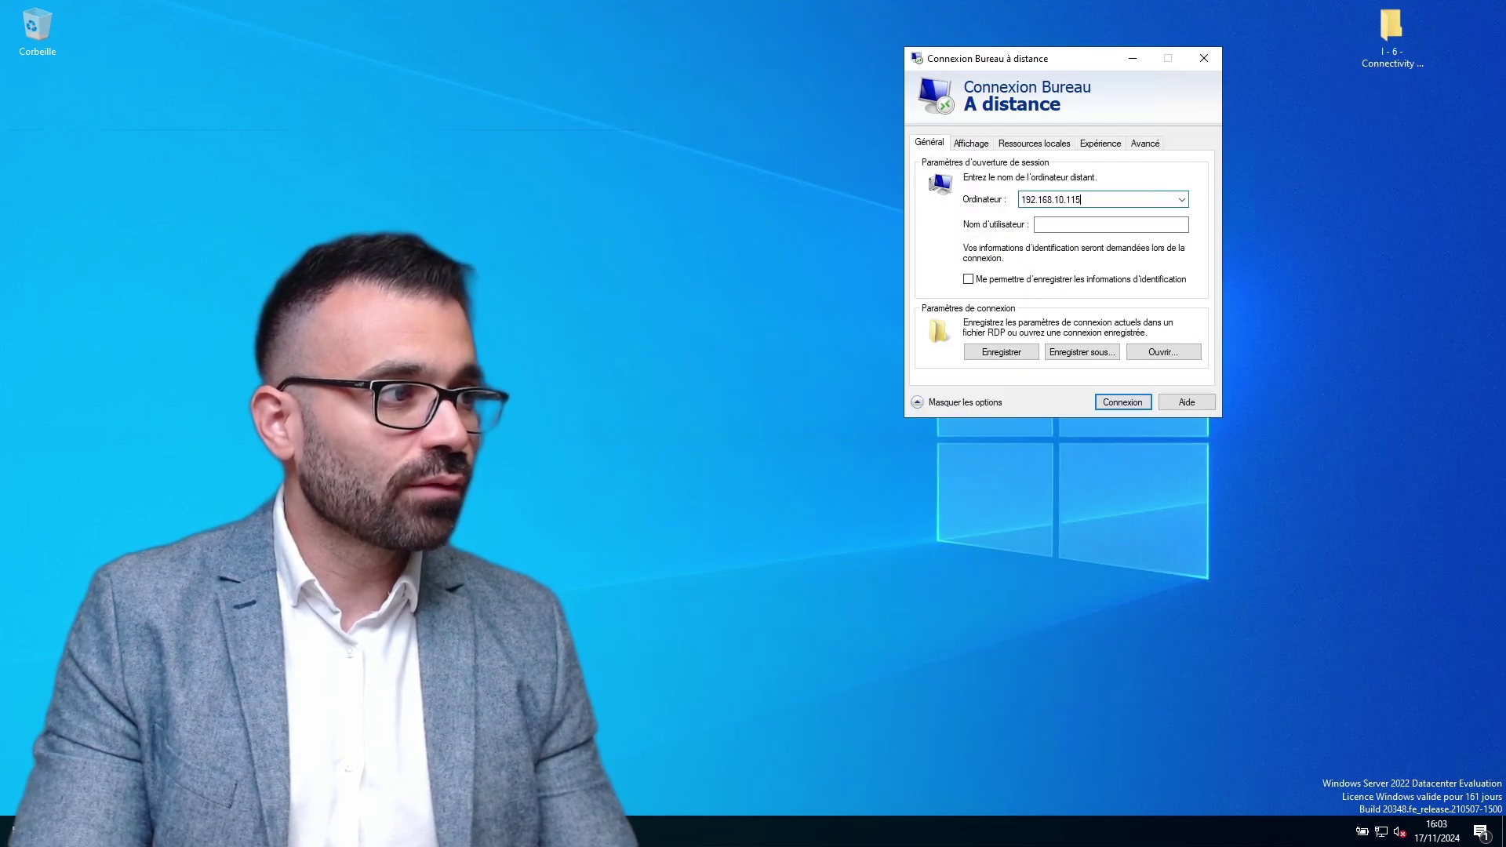
{"action": "type", "text": ":"}
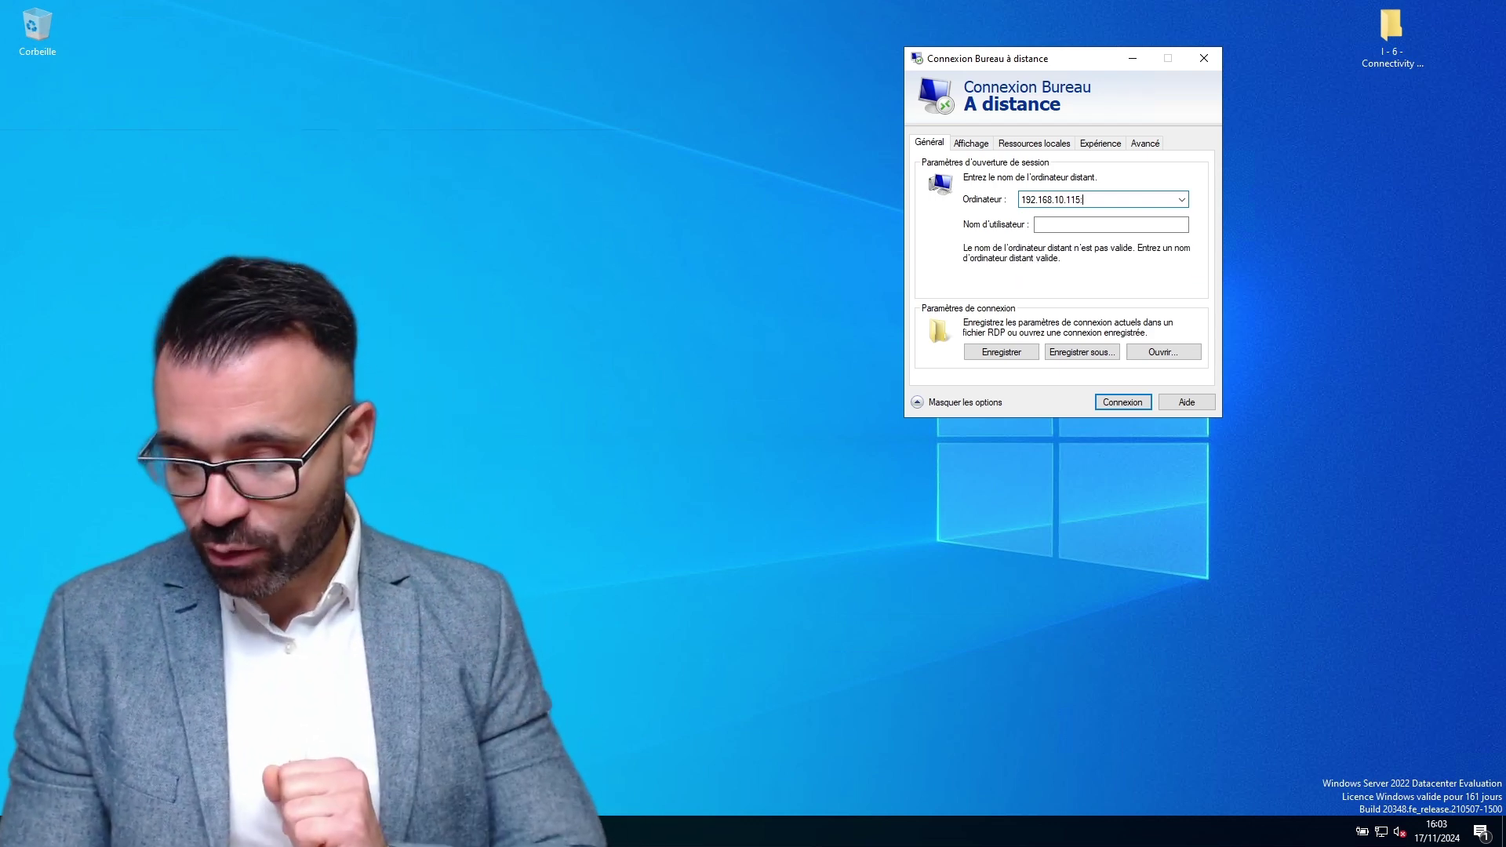
{"action": "type", "text": "3389"}
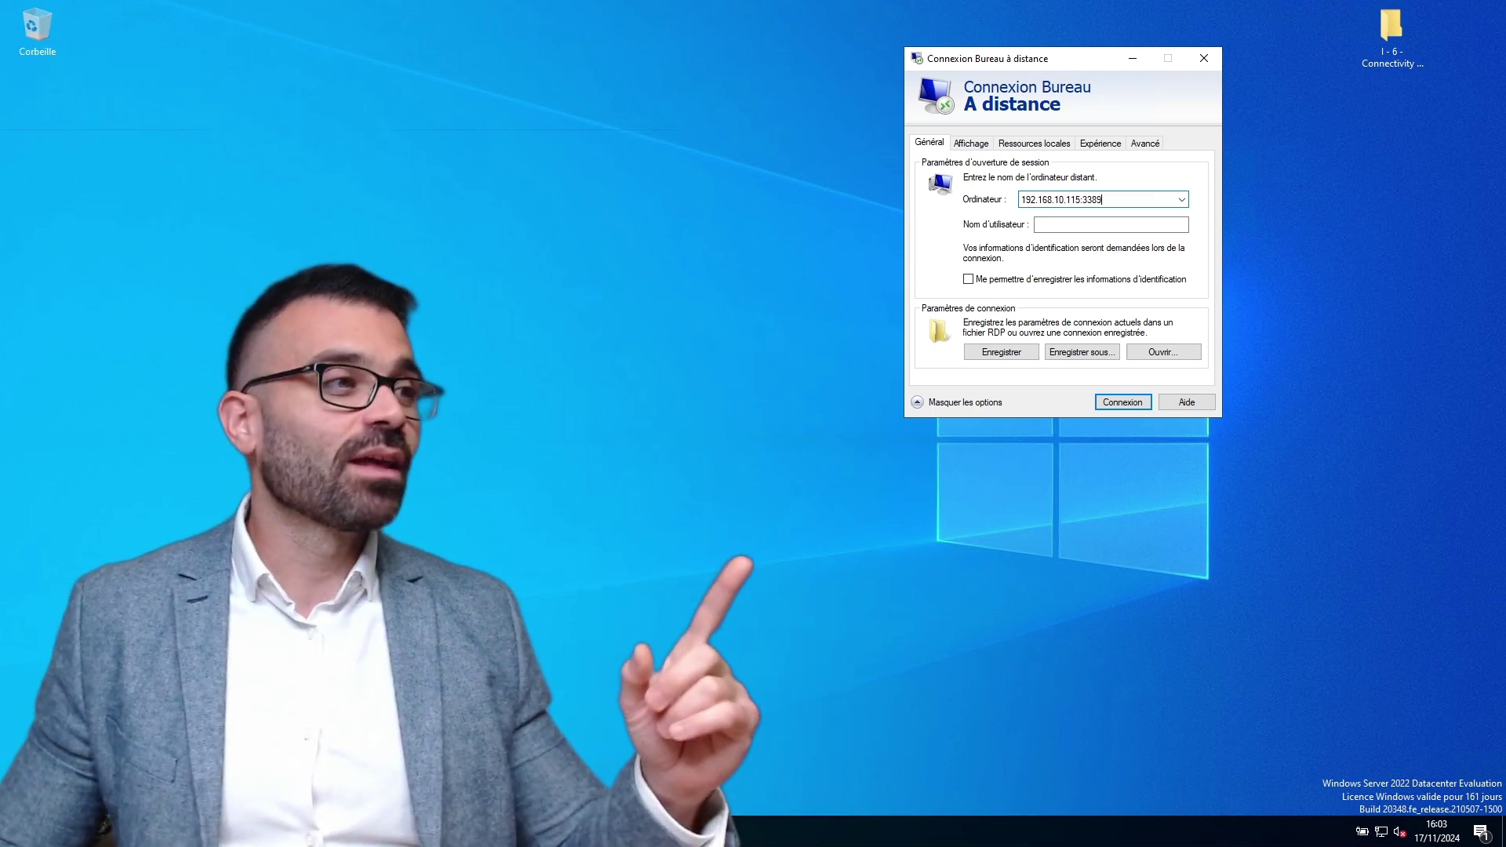
{"action": "key", "text": "Tab"}
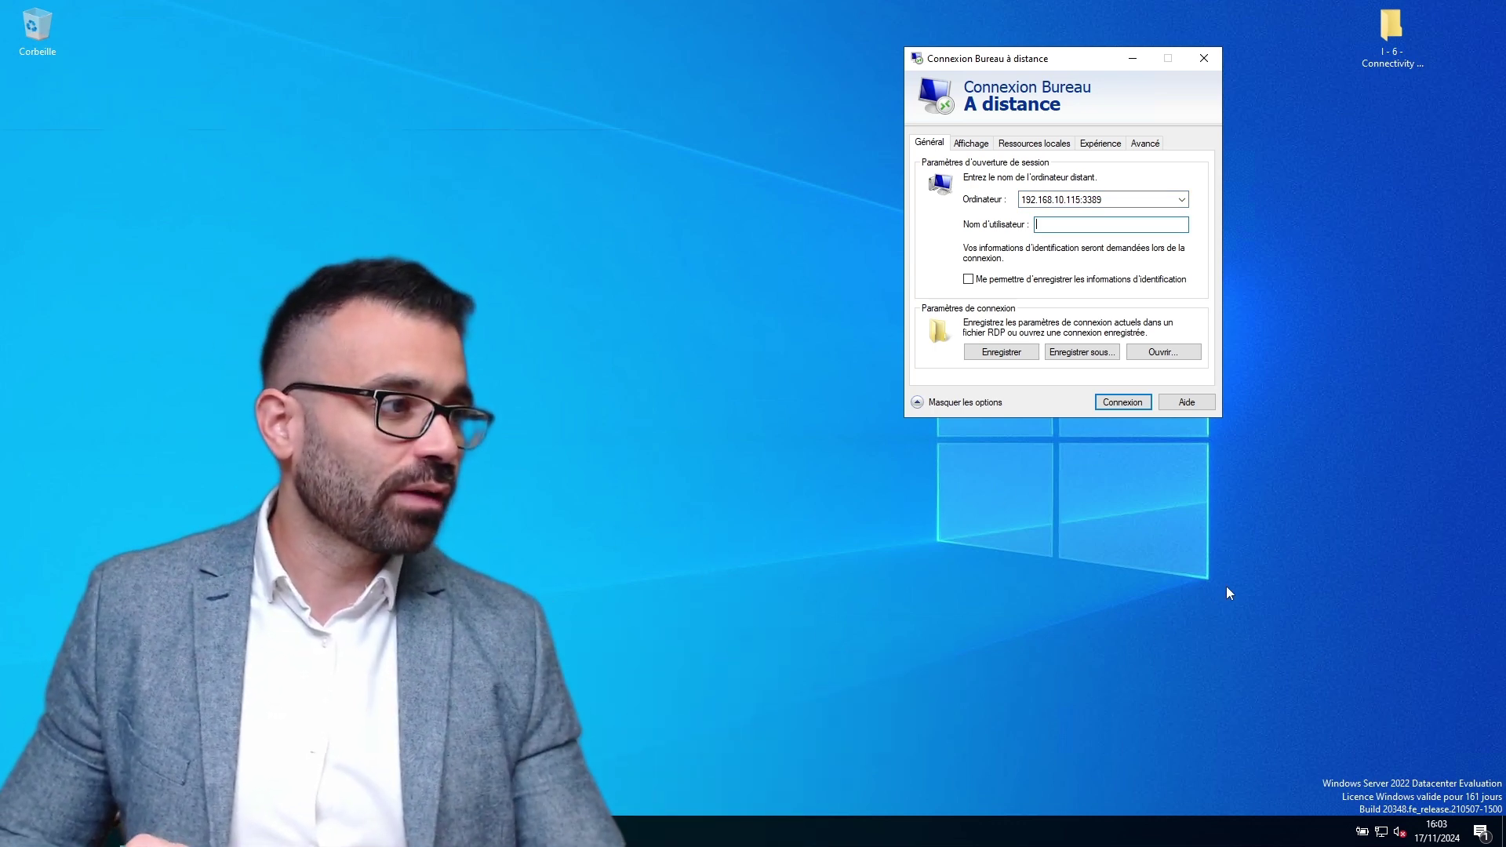
{"action": "left_click", "coordinate": [1209, 584]}
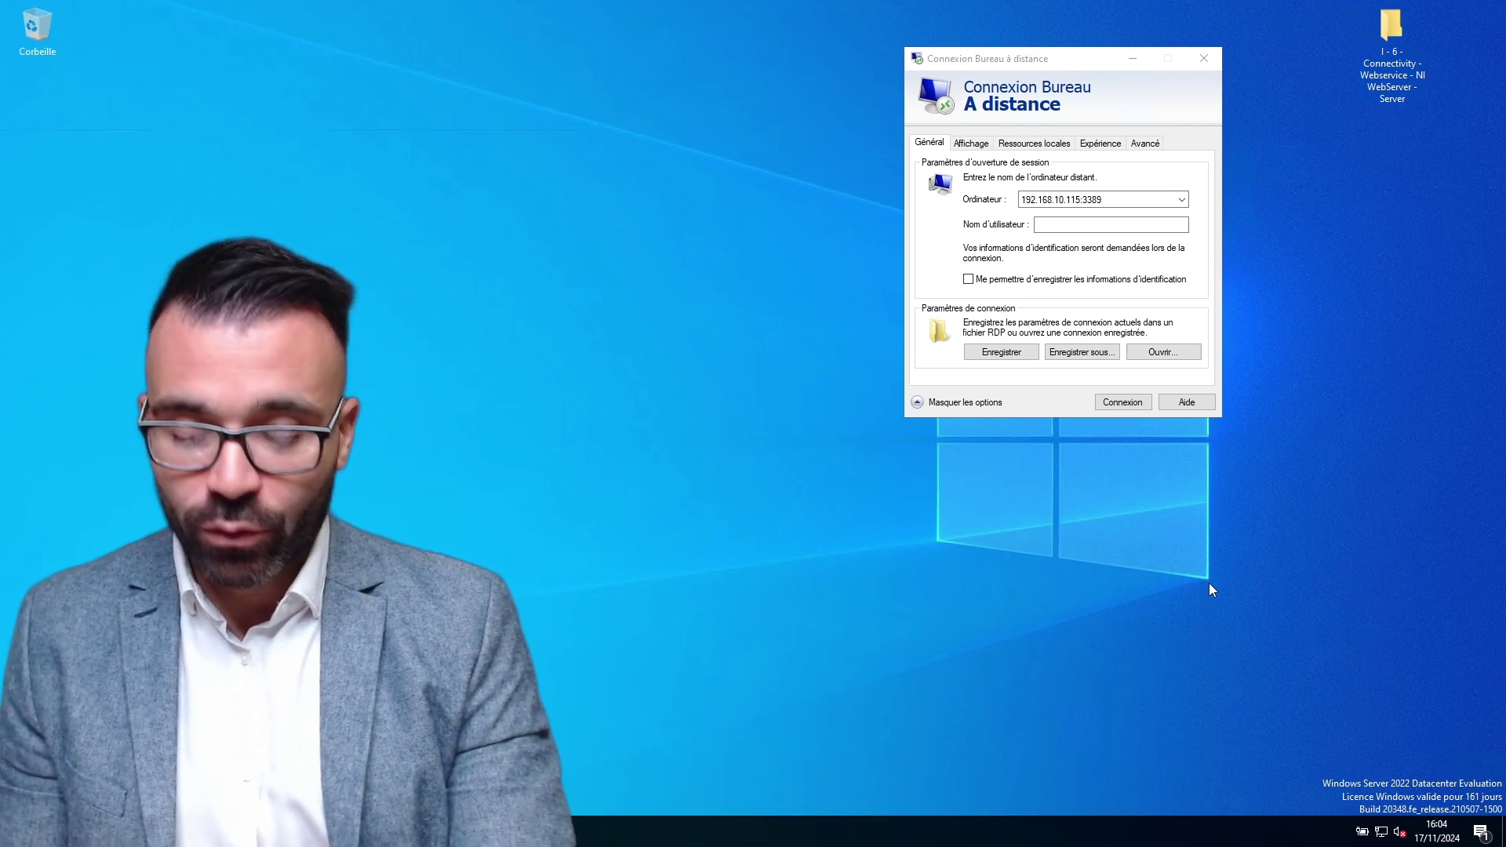
Step: Copy the device name from the system's About page and minimize the settings window
{"action": "key", "text": "super"}
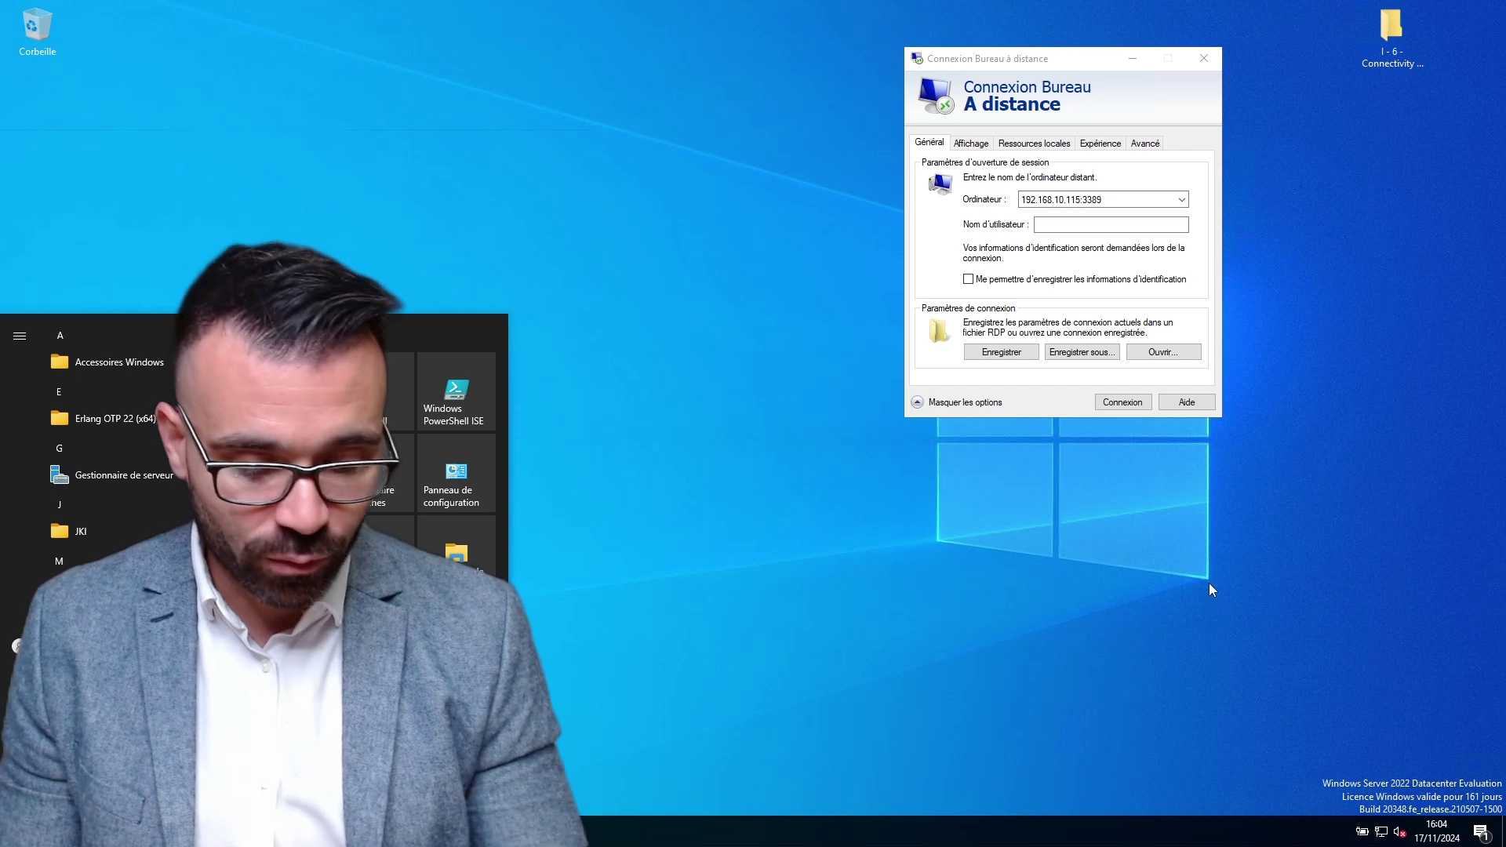
{"action": "type", "text": "sys"}
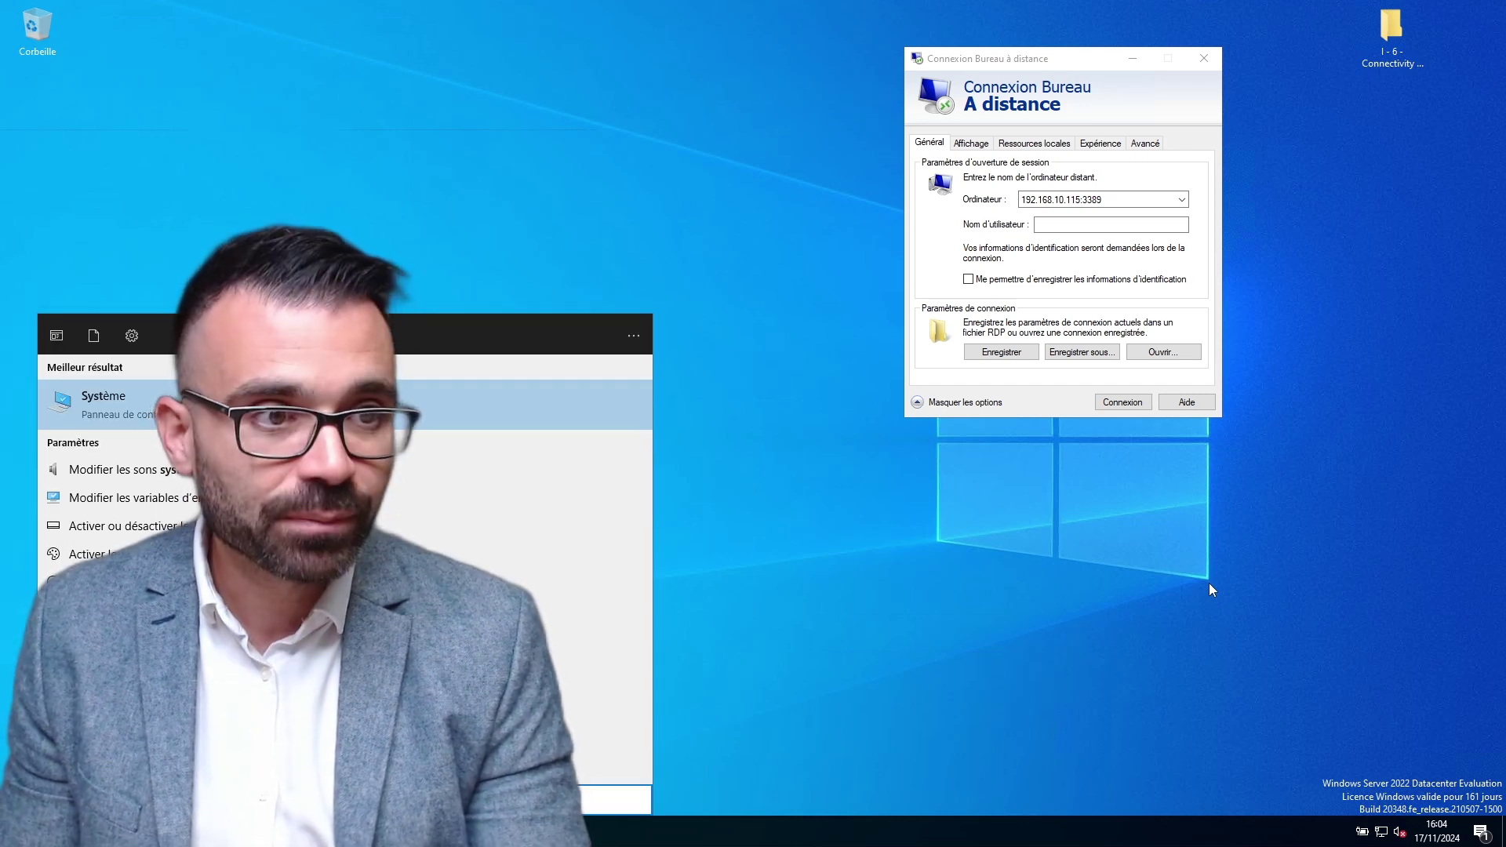
{"action": "key", "text": "Return"}
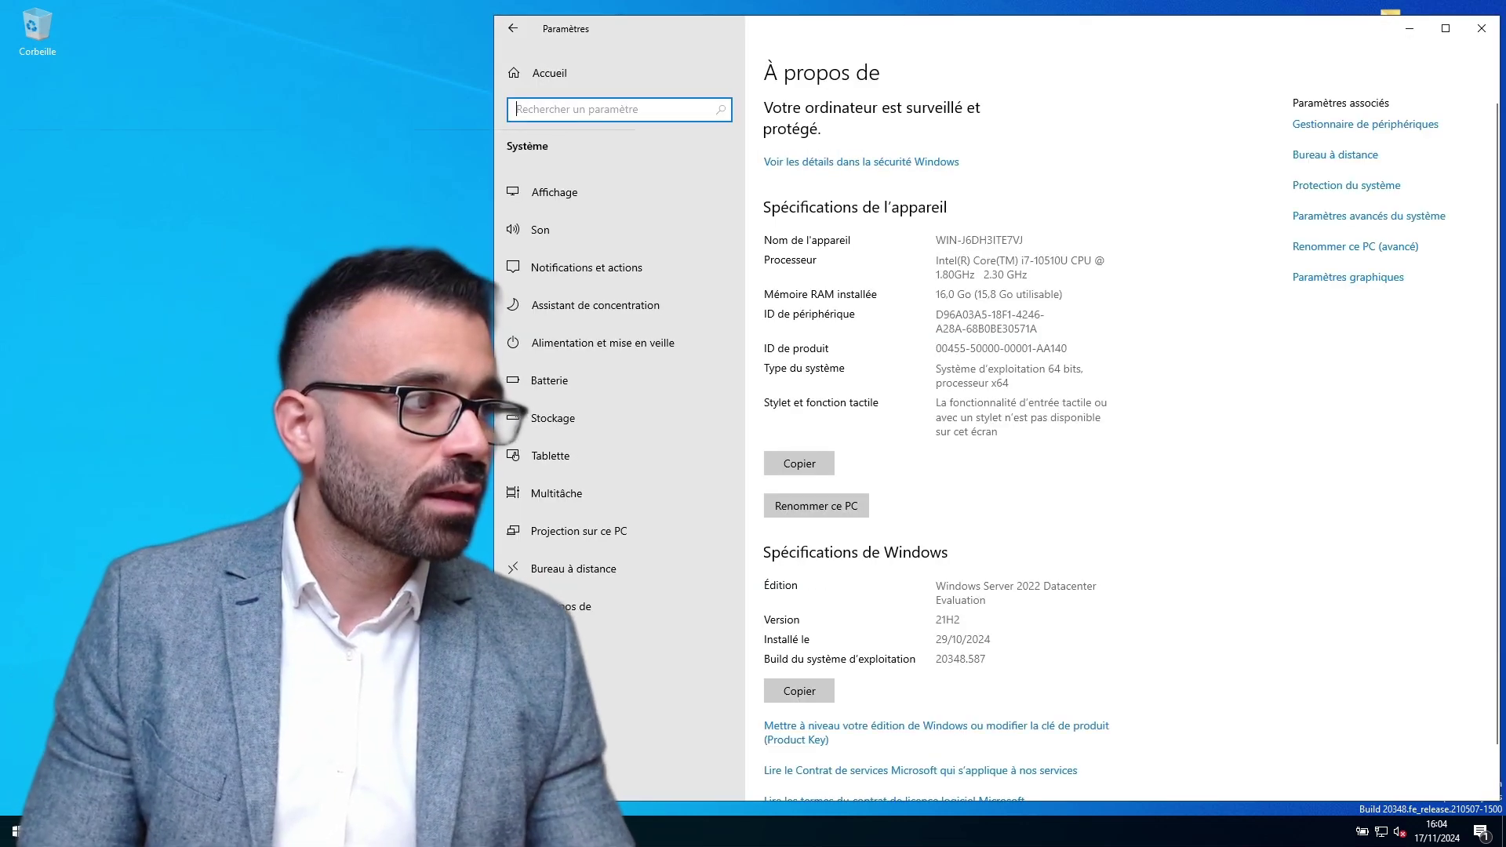
{"action": "left_click_drag", "start_coordinate": [935, 240], "coordinate": [1023, 240]}
{"action": "key", "text": "ctrl+c"}
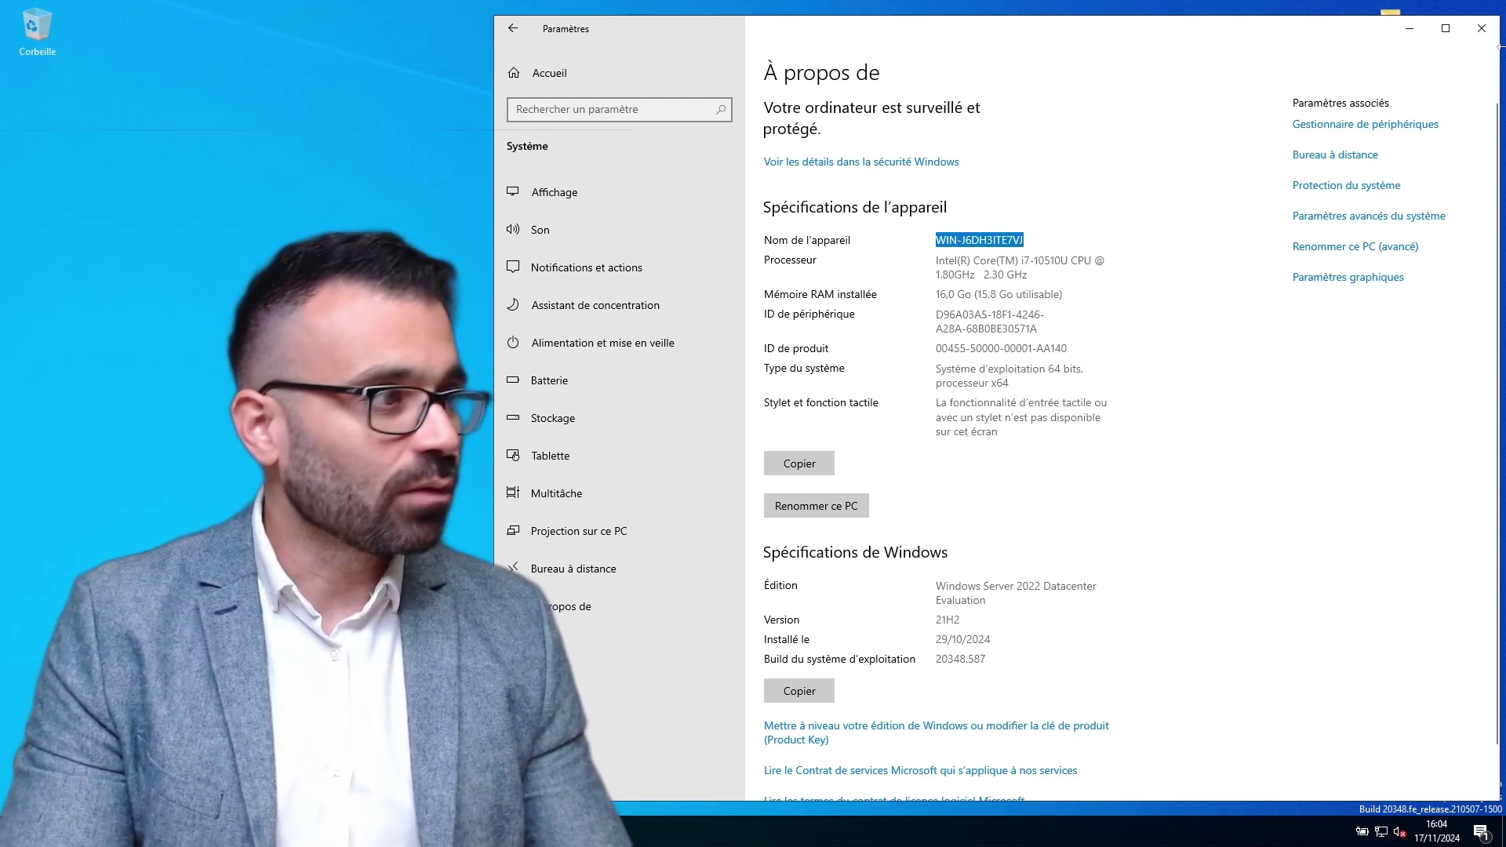
{"action": "left_click", "coordinate": [1409, 28]}
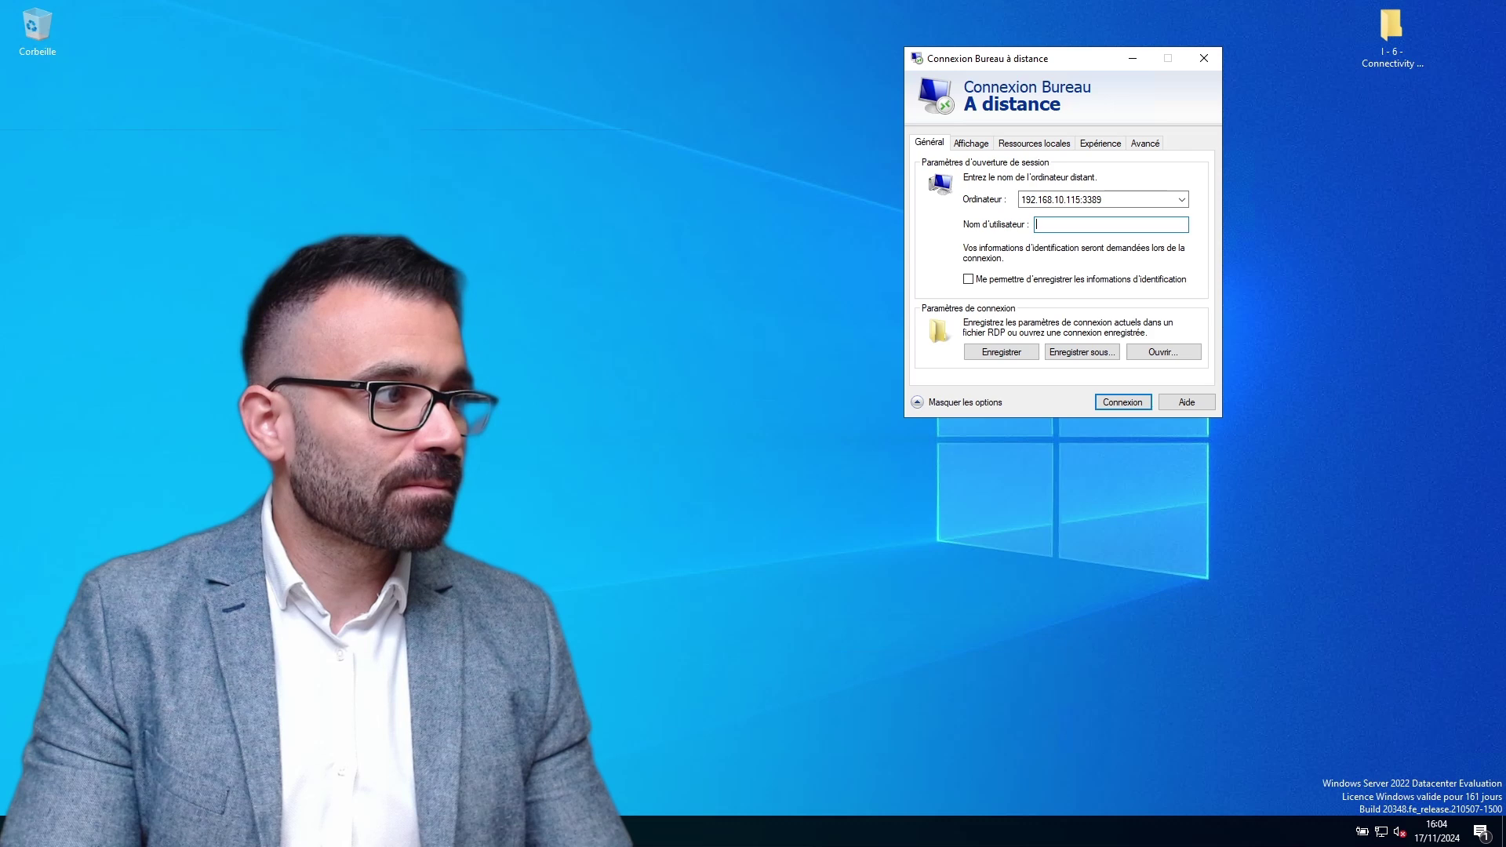
Step: Enter WIN-J6DH3ITE7VJ\Administrateur as the remote desktop user name and start the connection
{"action": "key", "text": "ctrl+v"}
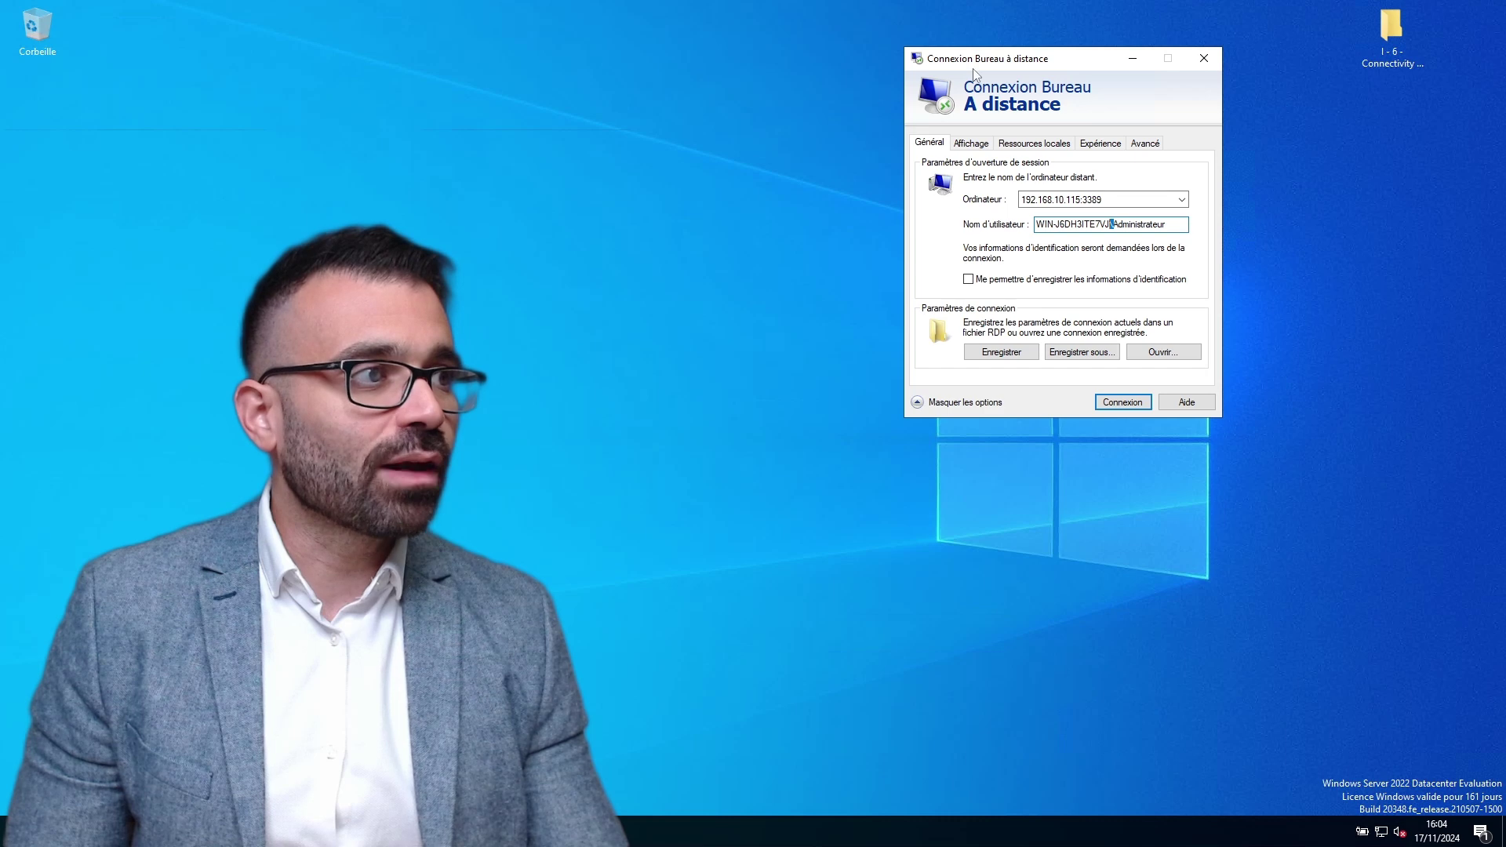
{"action": "left_click", "coordinate": [557, 186]}
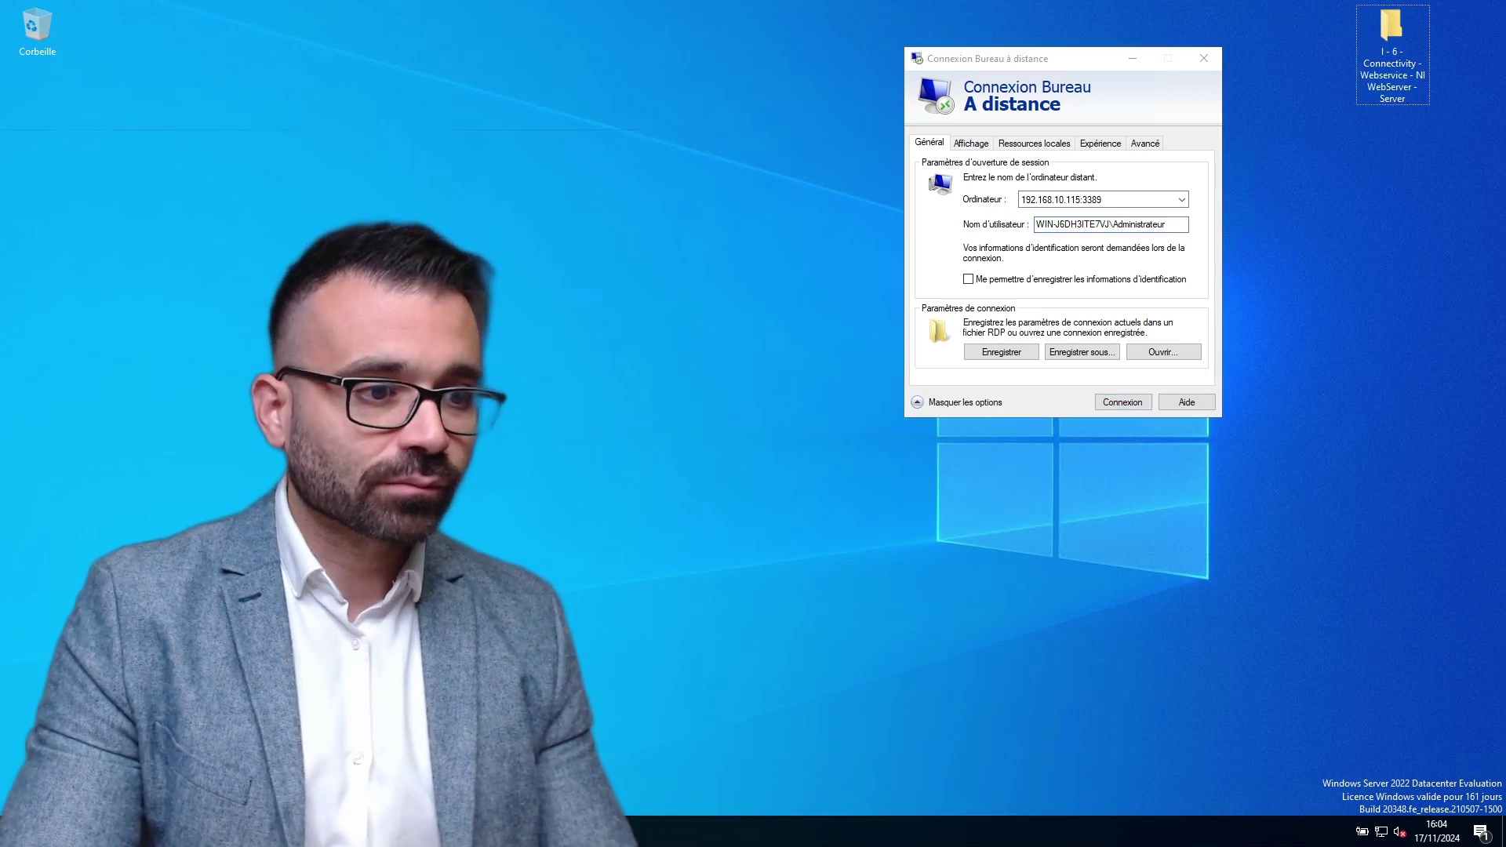
{"action": "key", "text": "alt+Tab"}
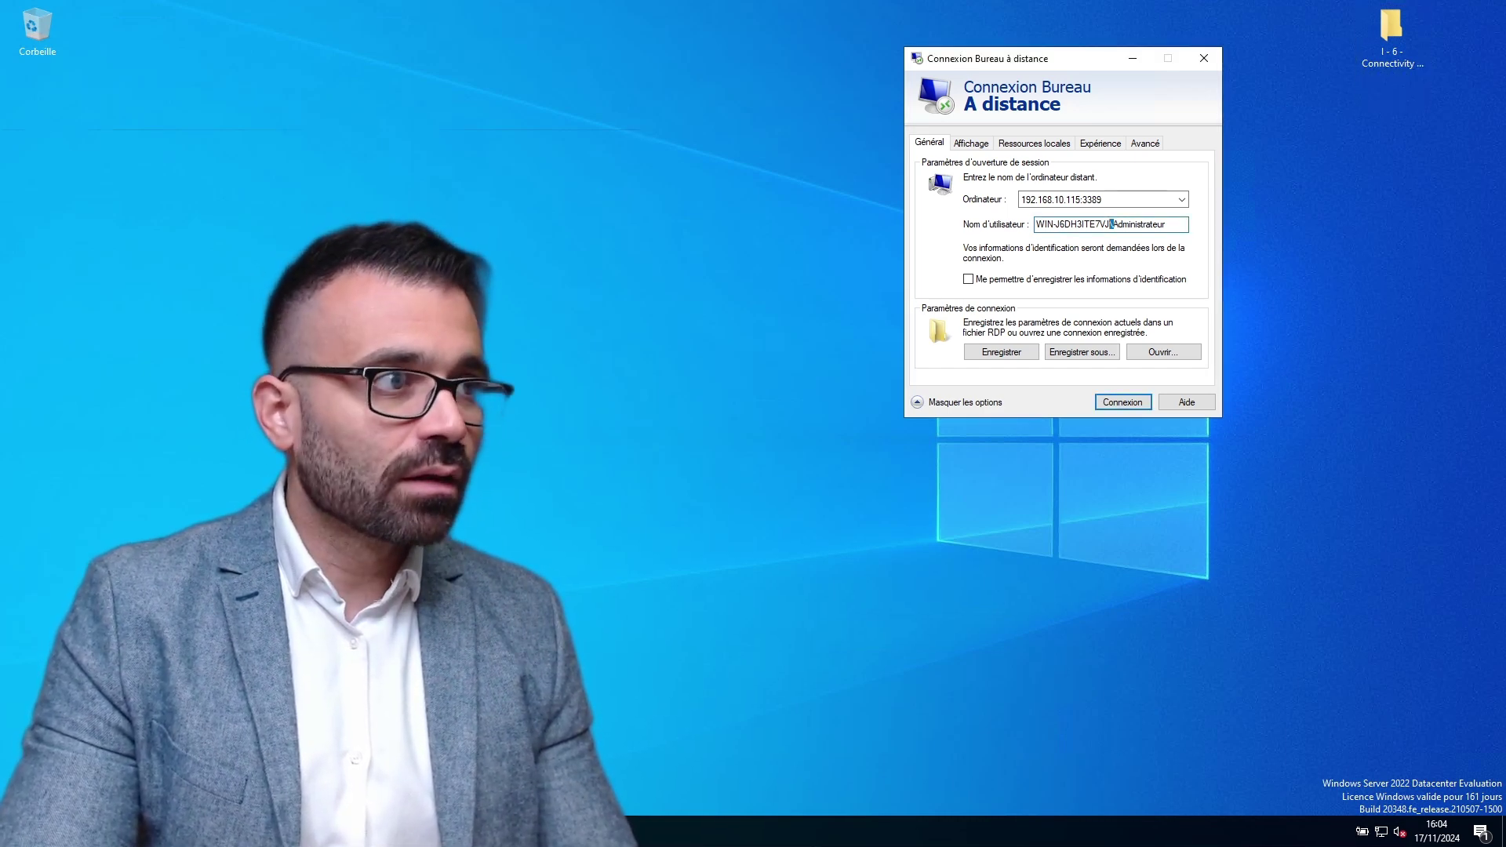
{"action": "key", "text": "Return"}
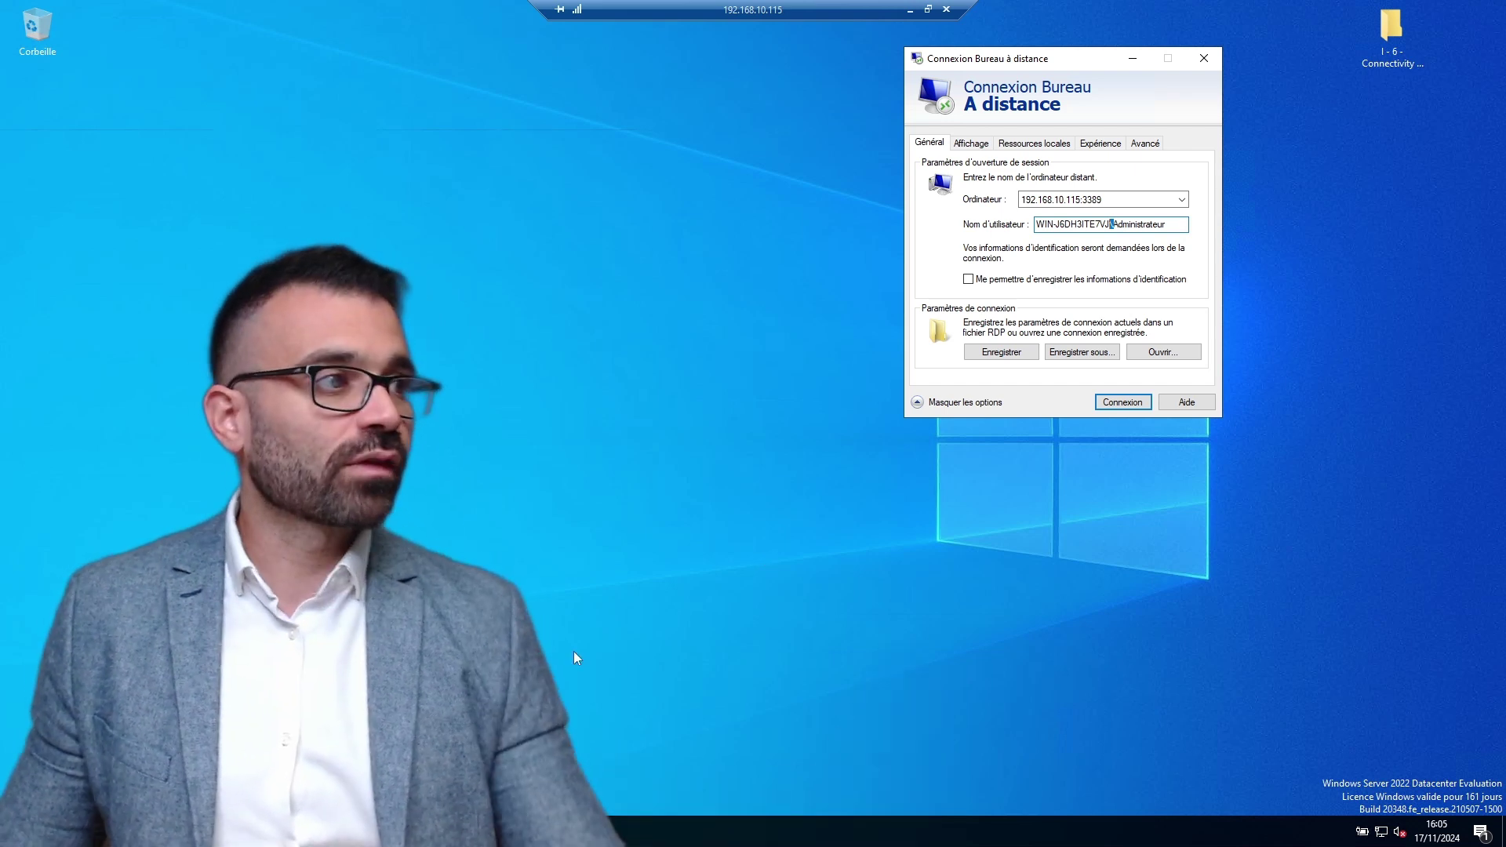
Step: Highlight the remote desktop user name, then switch to ChatGPT and review how to find the internet box's public IP address
{"action": "double_click", "coordinate": [1167, 227]}
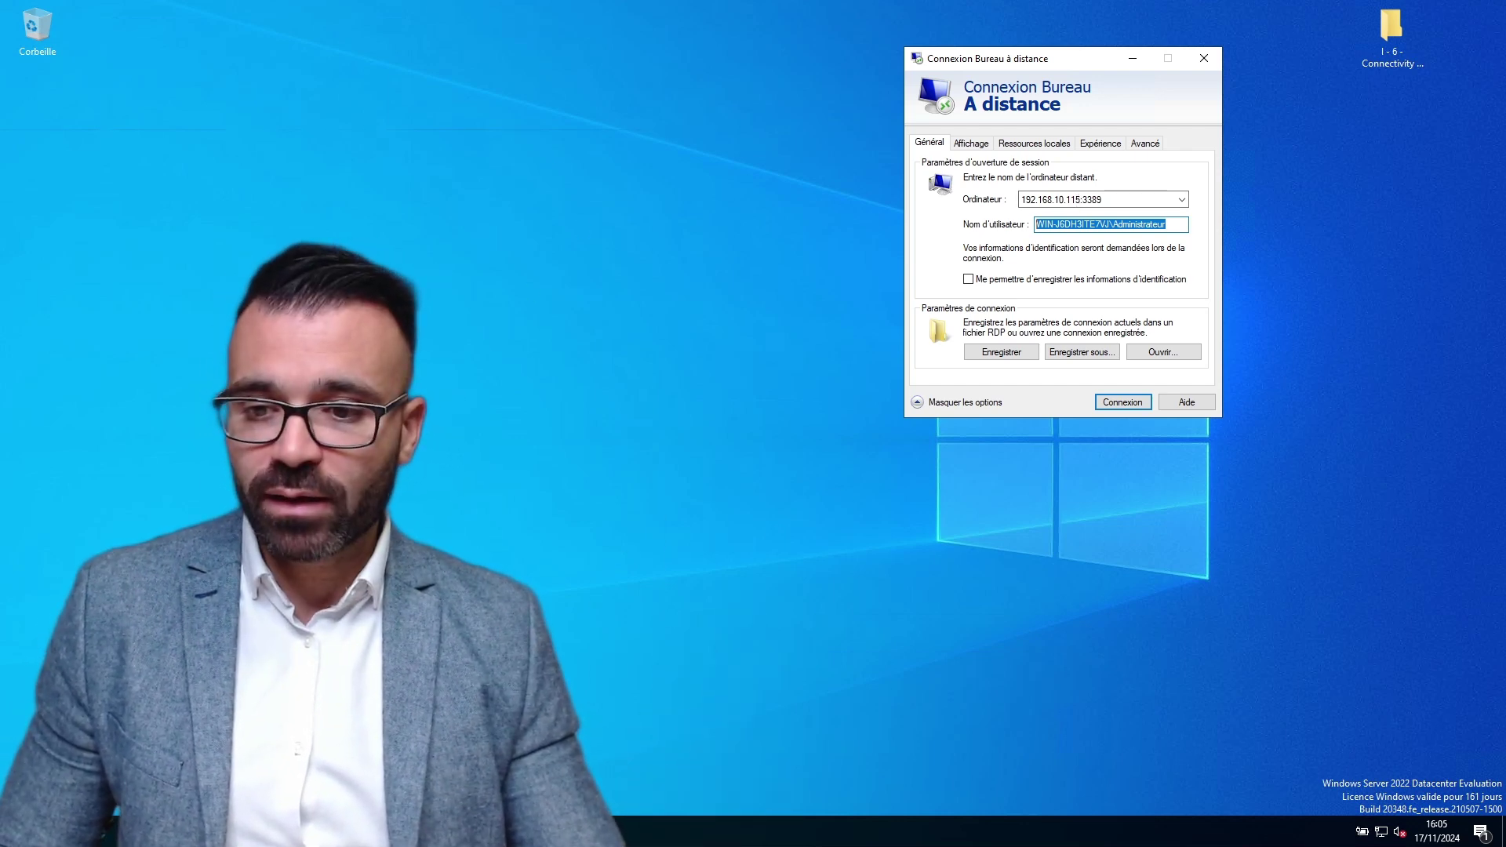
{"action": "left_click_drag", "start_coordinate": [0, 47], "coordinate": [625, 79]}
{"action": "double_click", "coordinate": [624, 78]}
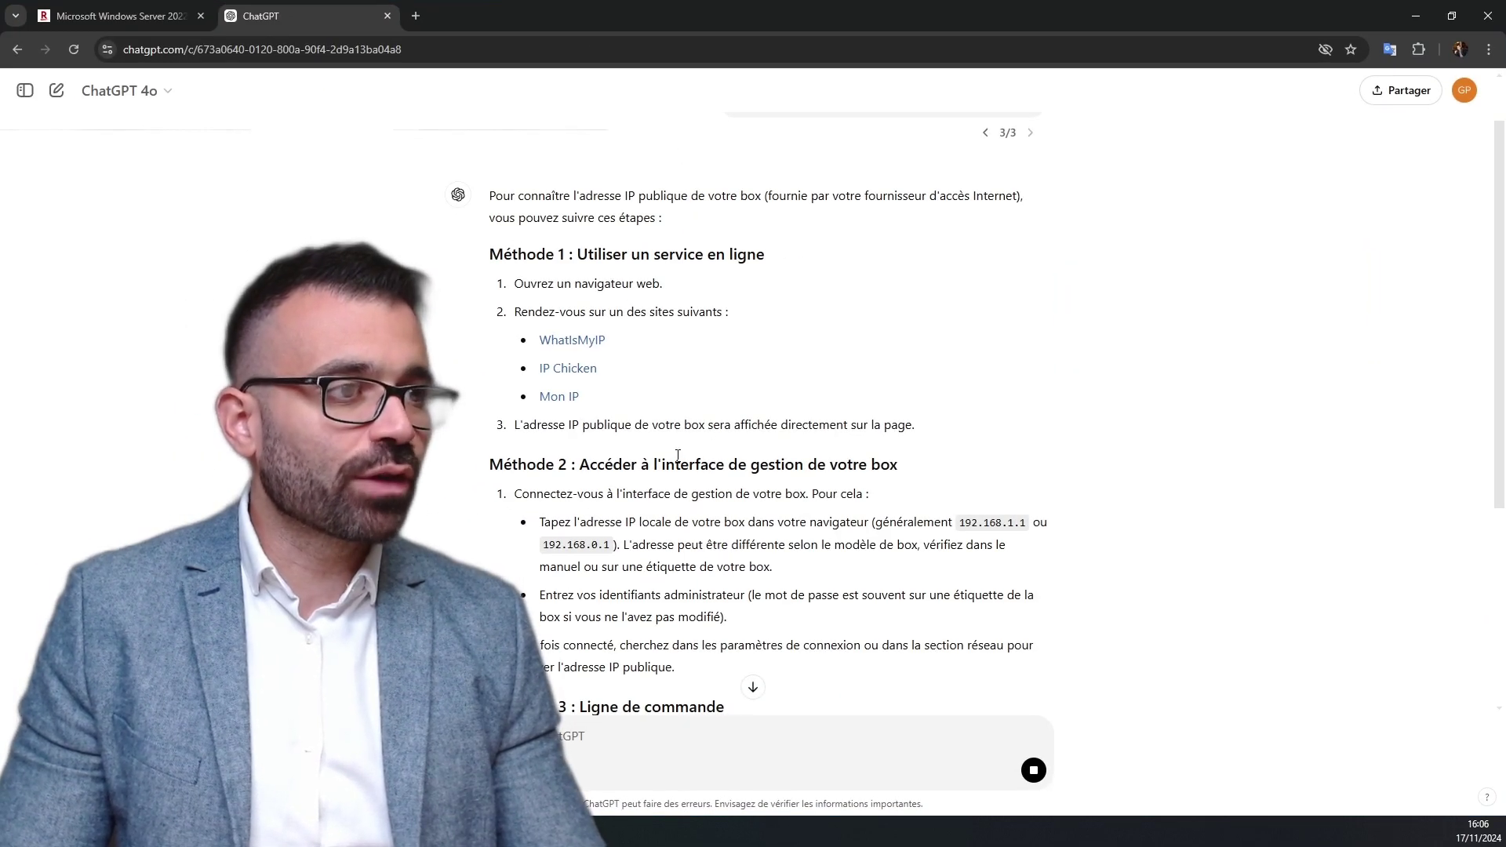
{"action": "scroll", "coordinate": [663, 443], "scroll_direction": "up", "scroll_amount": 1}
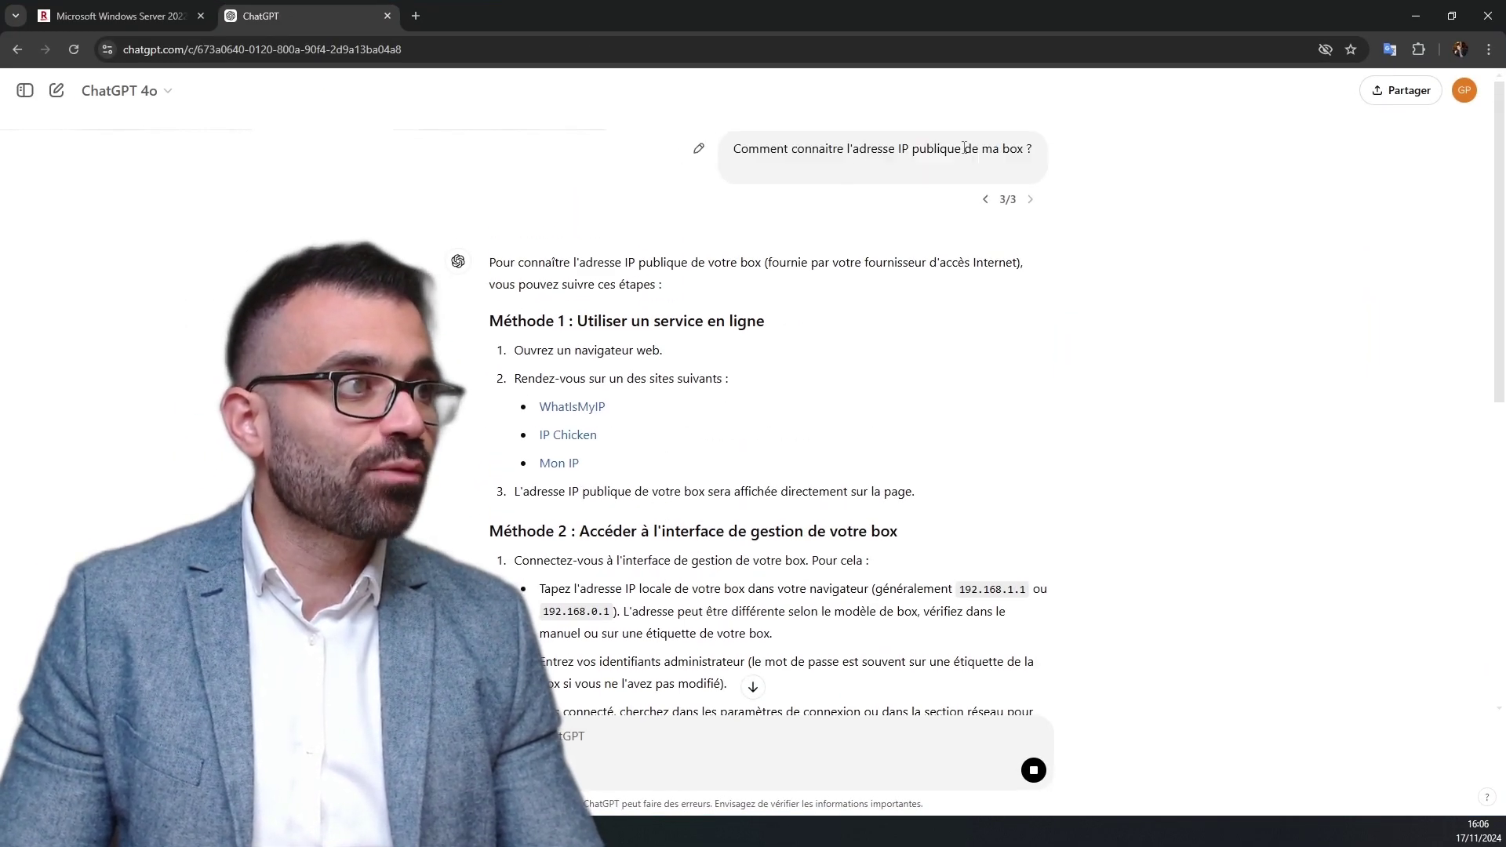
Step: Open the WhatIsMyIP site, consent to its data use, copy the public IPv4 address and minimize the browser
{"action": "left_click", "coordinate": [585, 411]}
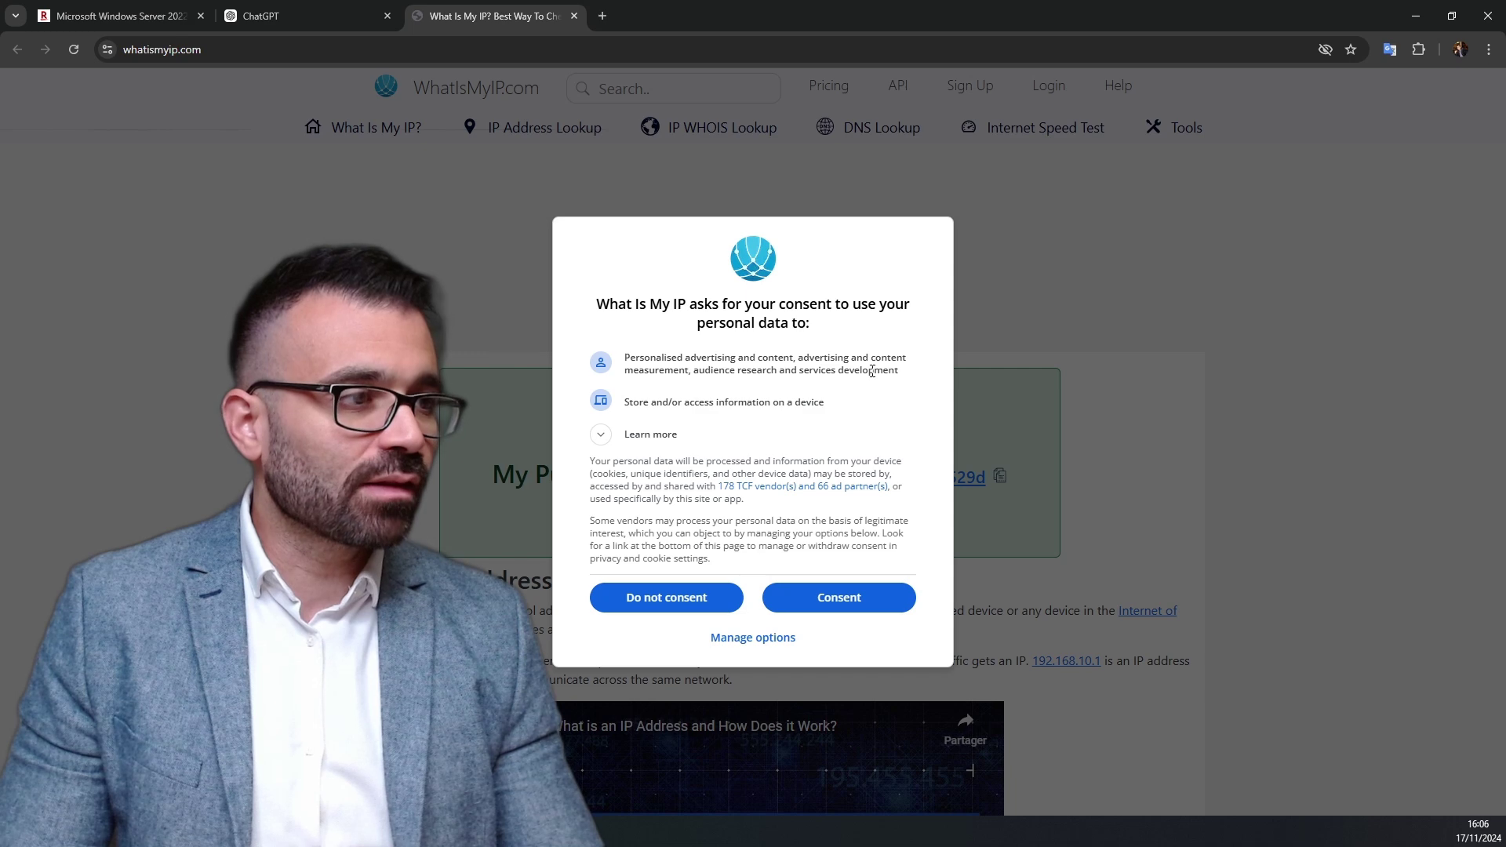
{"action": "left_click", "coordinate": [816, 598]}
{"action": "left_click_drag", "start_coordinate": [762, 445], "coordinate": [887, 457]}
{"action": "key", "text": "ctrl+c"}
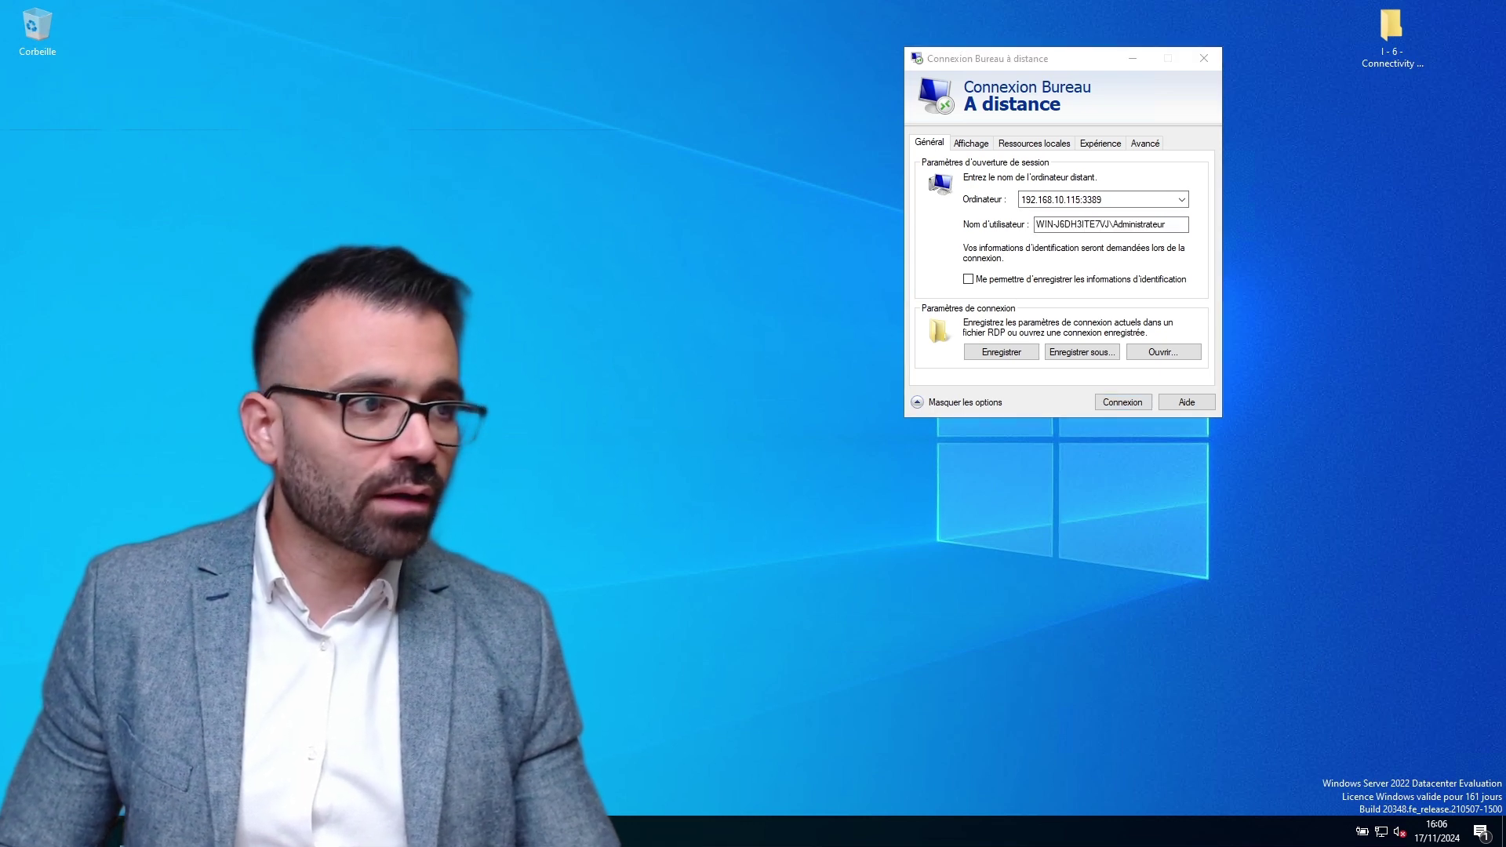
{"action": "key", "text": "super+e"}
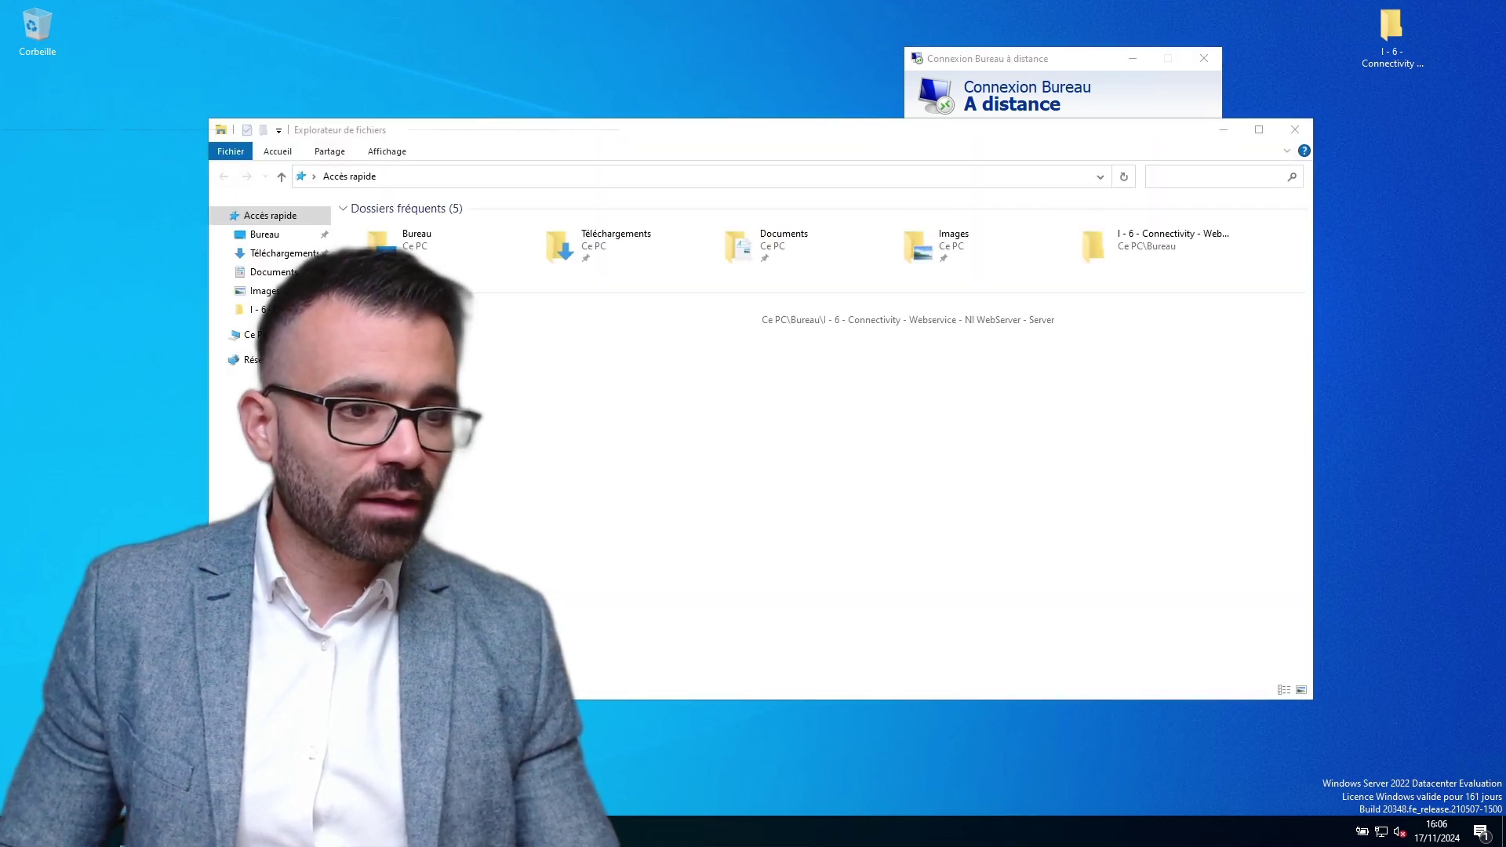
{"action": "key", "text": "alt+F4"}
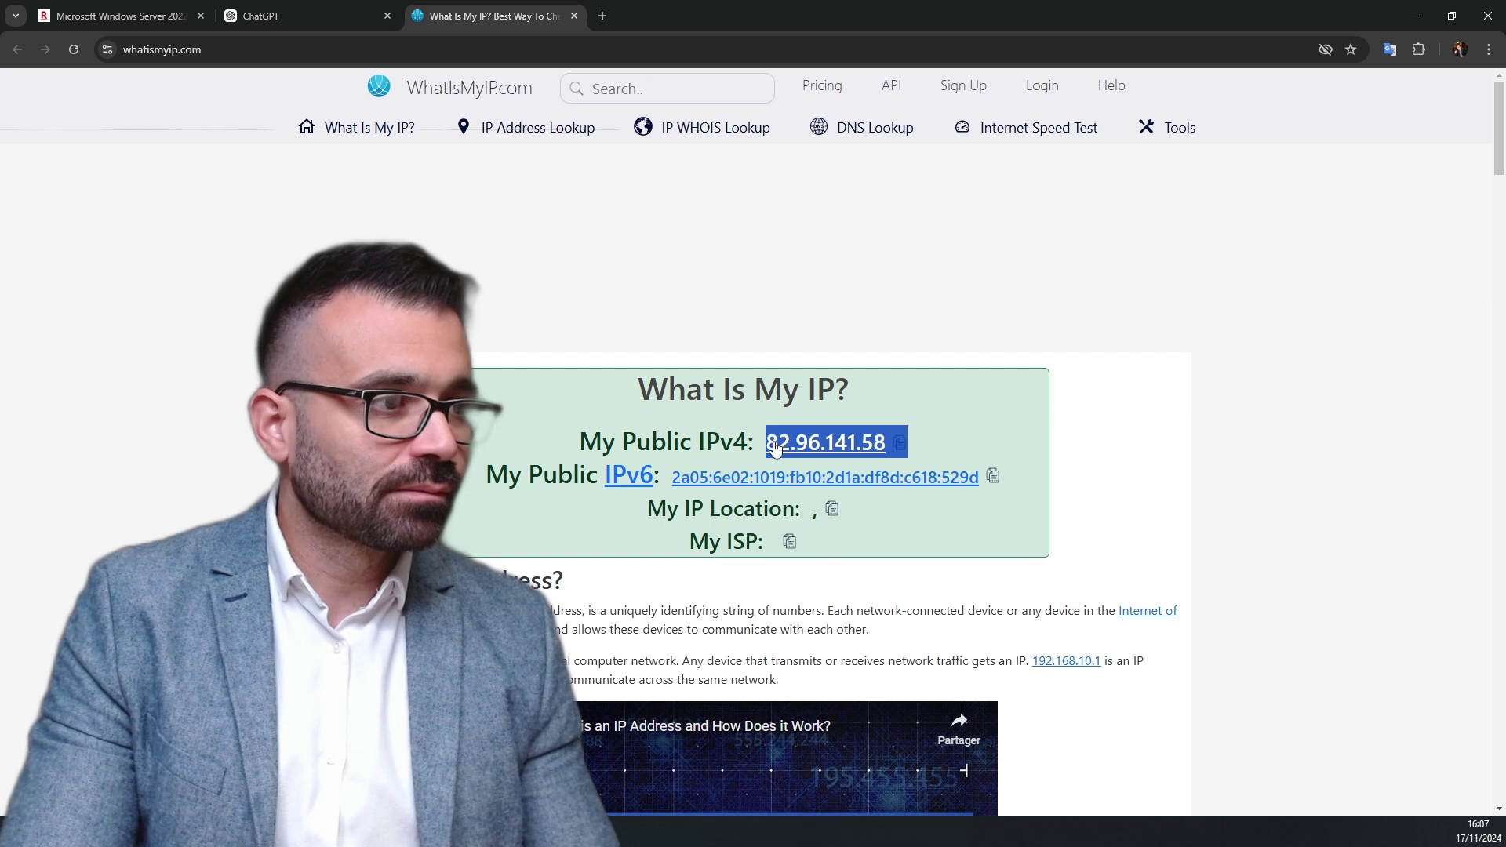
{"action": "left_click", "coordinate": [765, 444]}
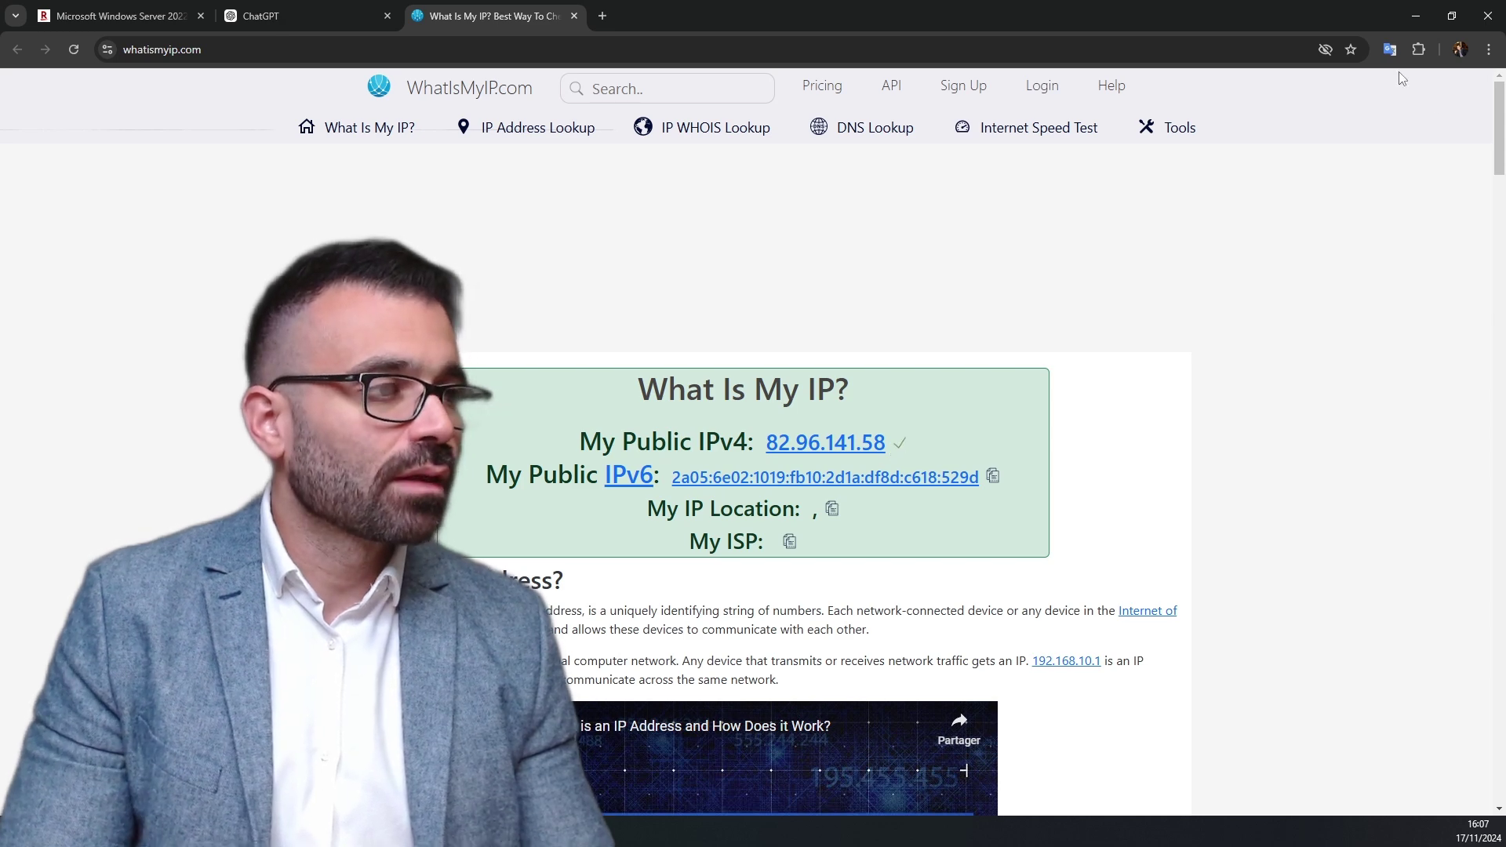
{"action": "left_click", "coordinate": [1412, 17]}
Step: Replace the remote computer's address with the copied public IPv4 address and set its port to 50
{"action": "key", "text": "shift+Tab"}
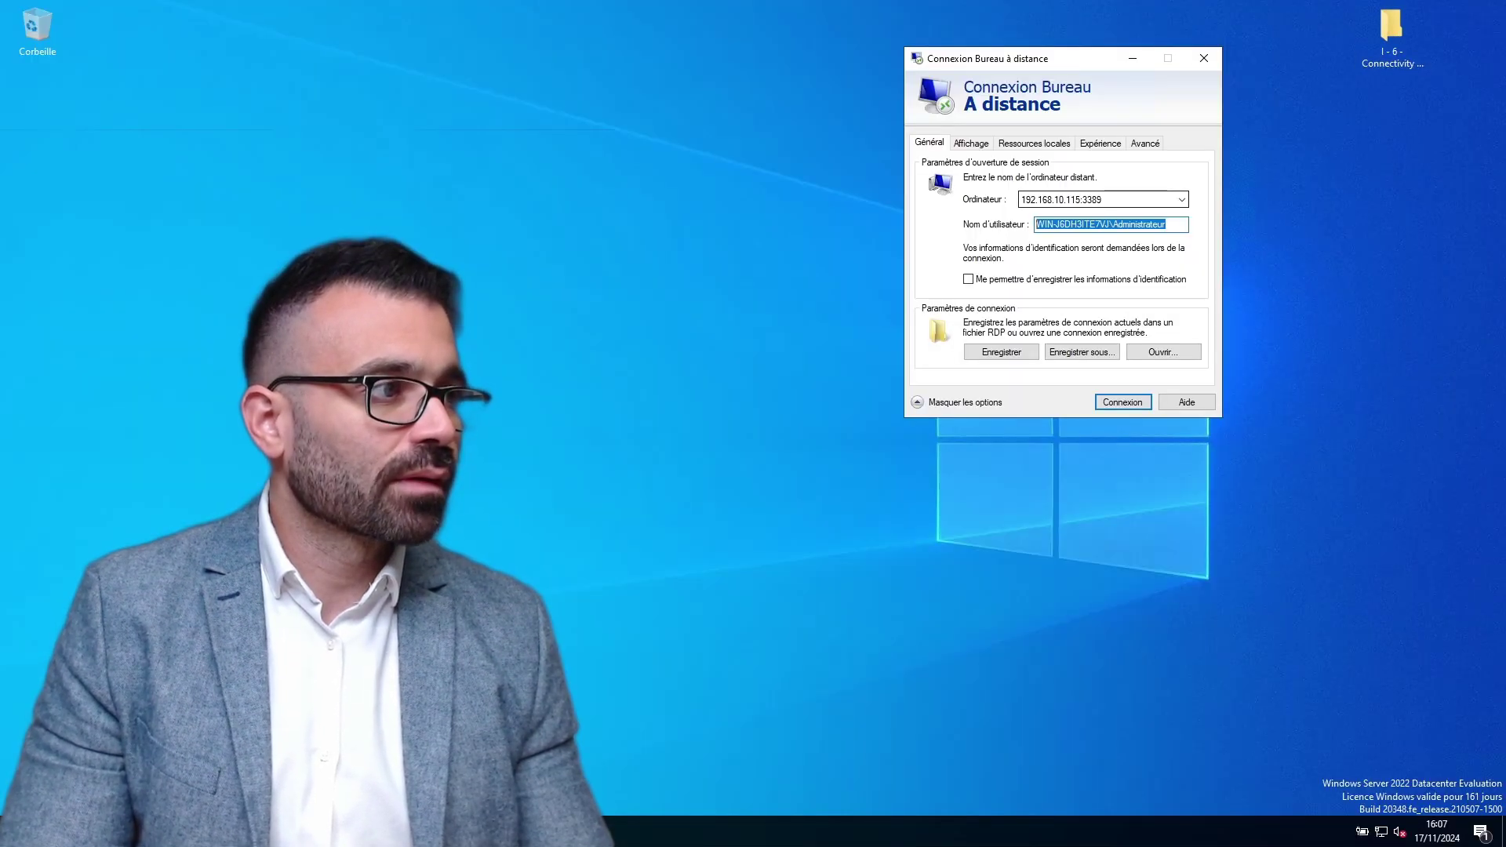
{"action": "left_click", "coordinate": [1081, 199]}
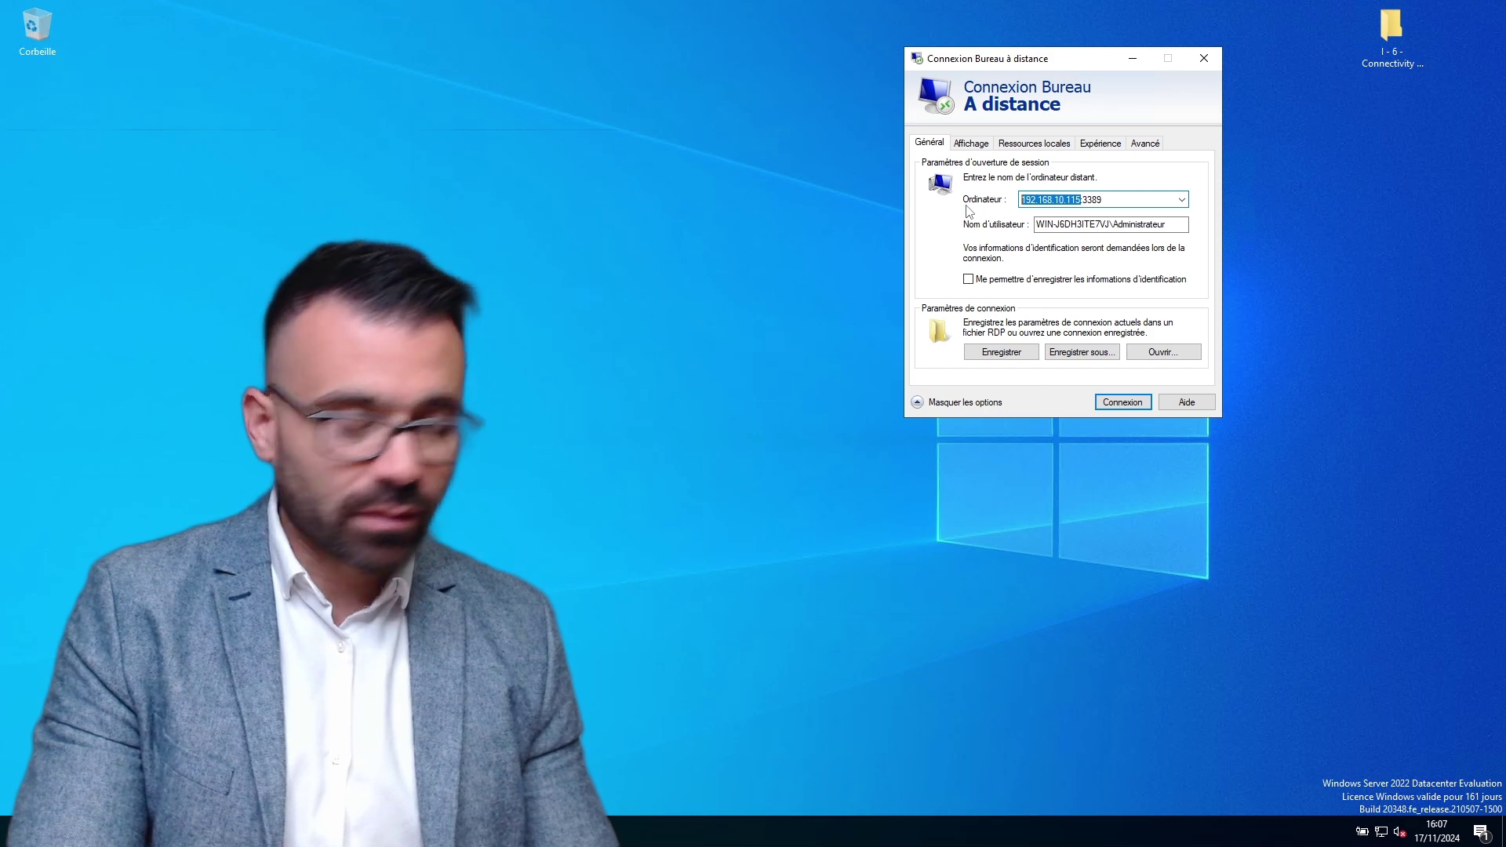
{"action": "key", "text": "ctrl+v"}
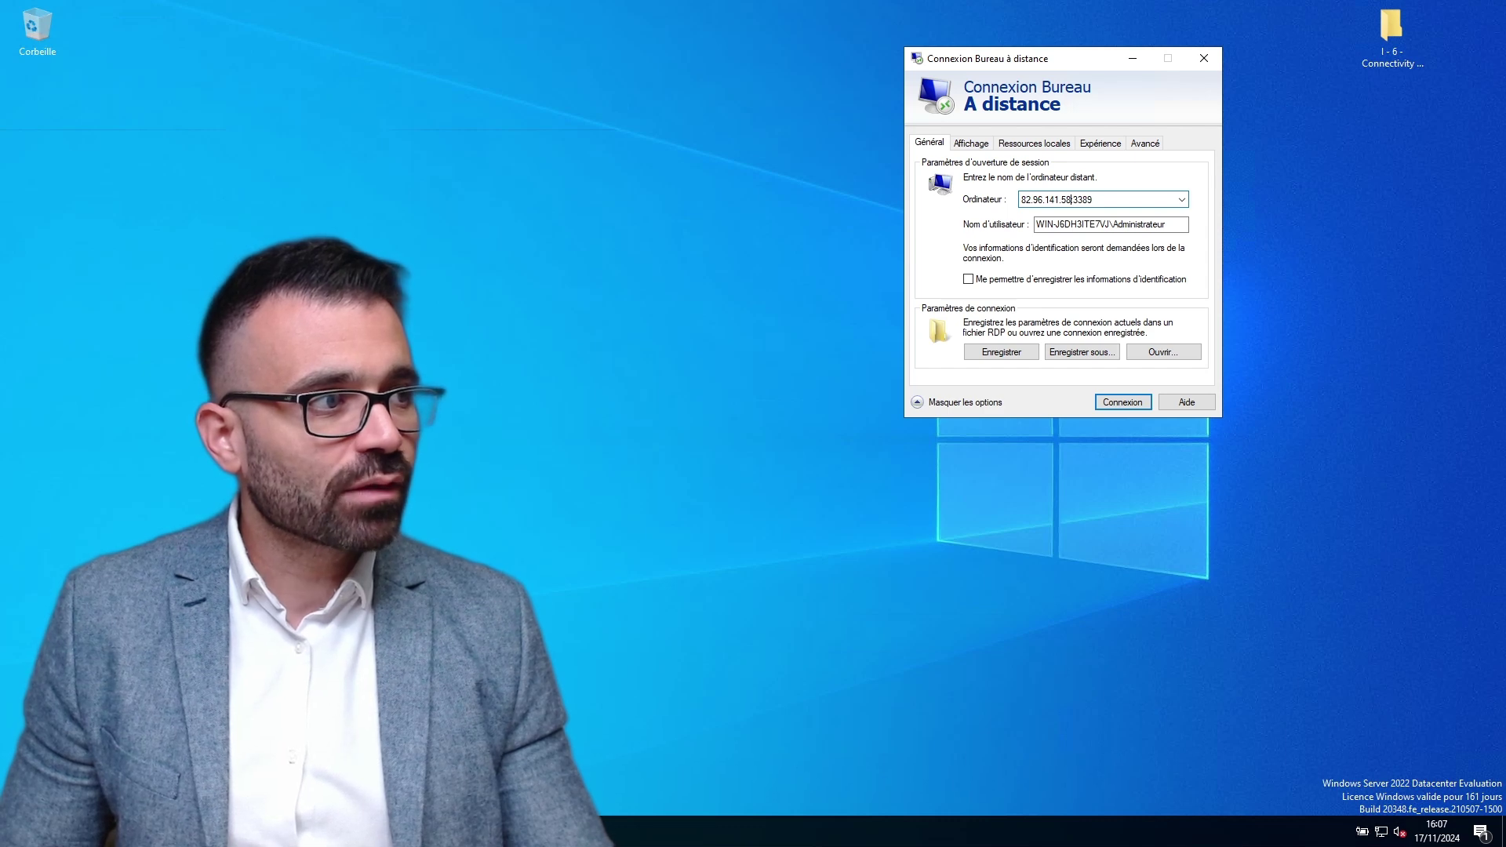
{"action": "key", "text": "BackSpace"}
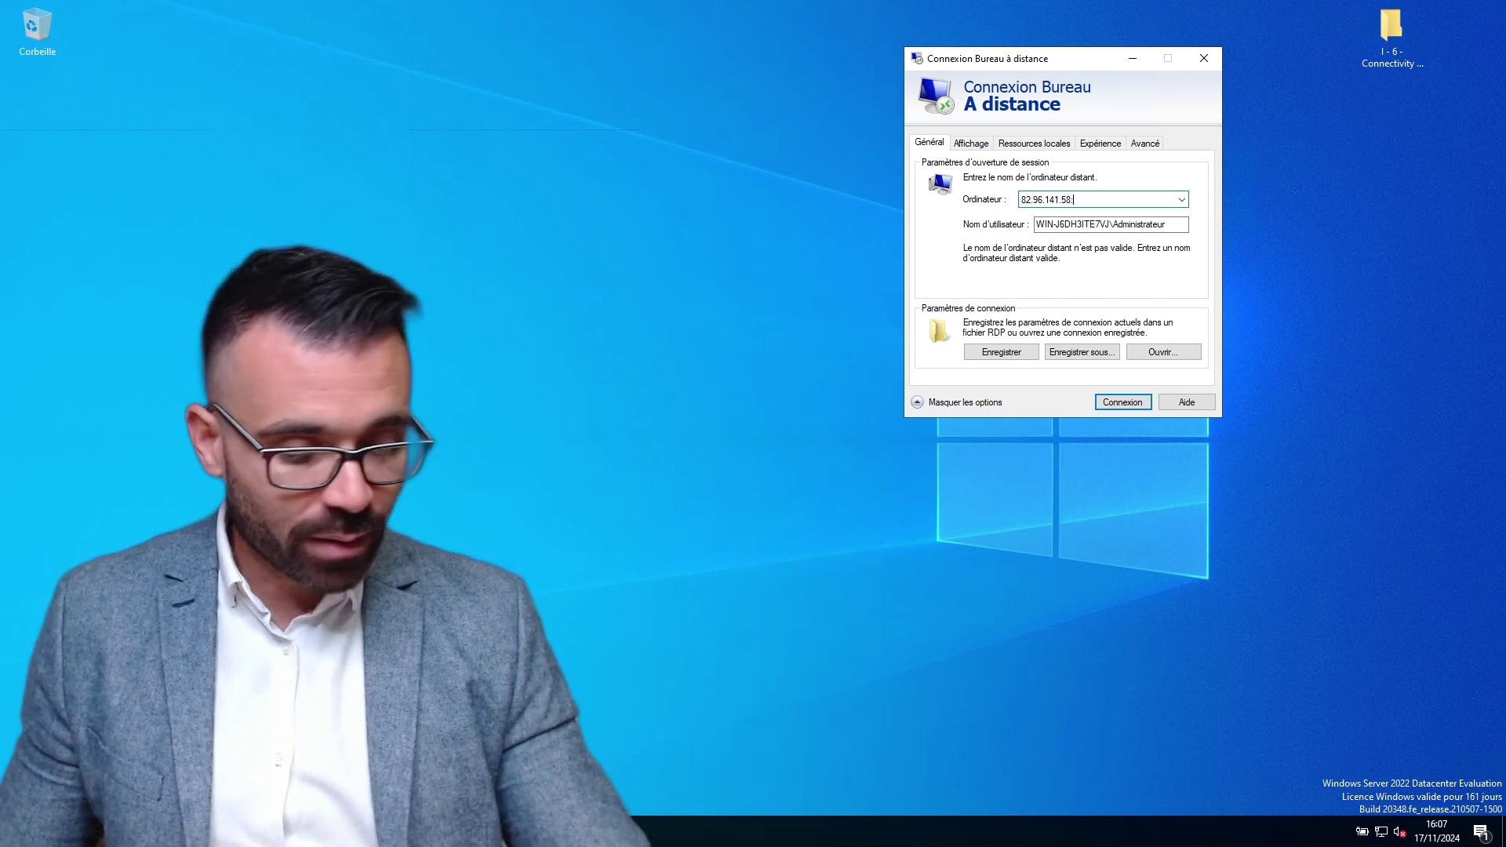
{"action": "type", "text": "50"}
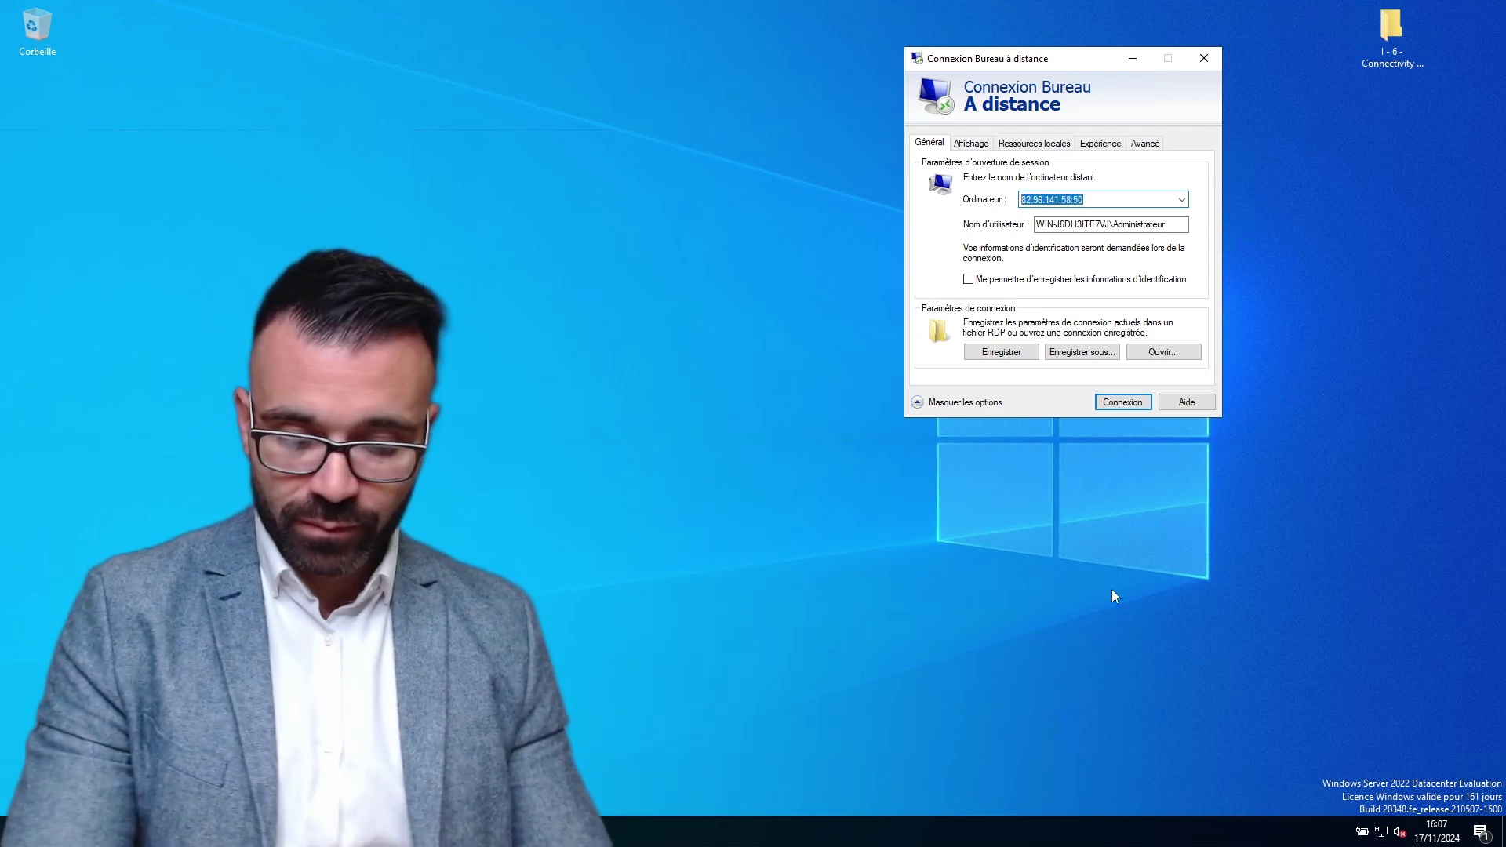
Step: Restore the remote computer address to 192.168.10.115:3389 and close the Remote Desktop connection window
{"action": "key", "text": "ctrl+z"}
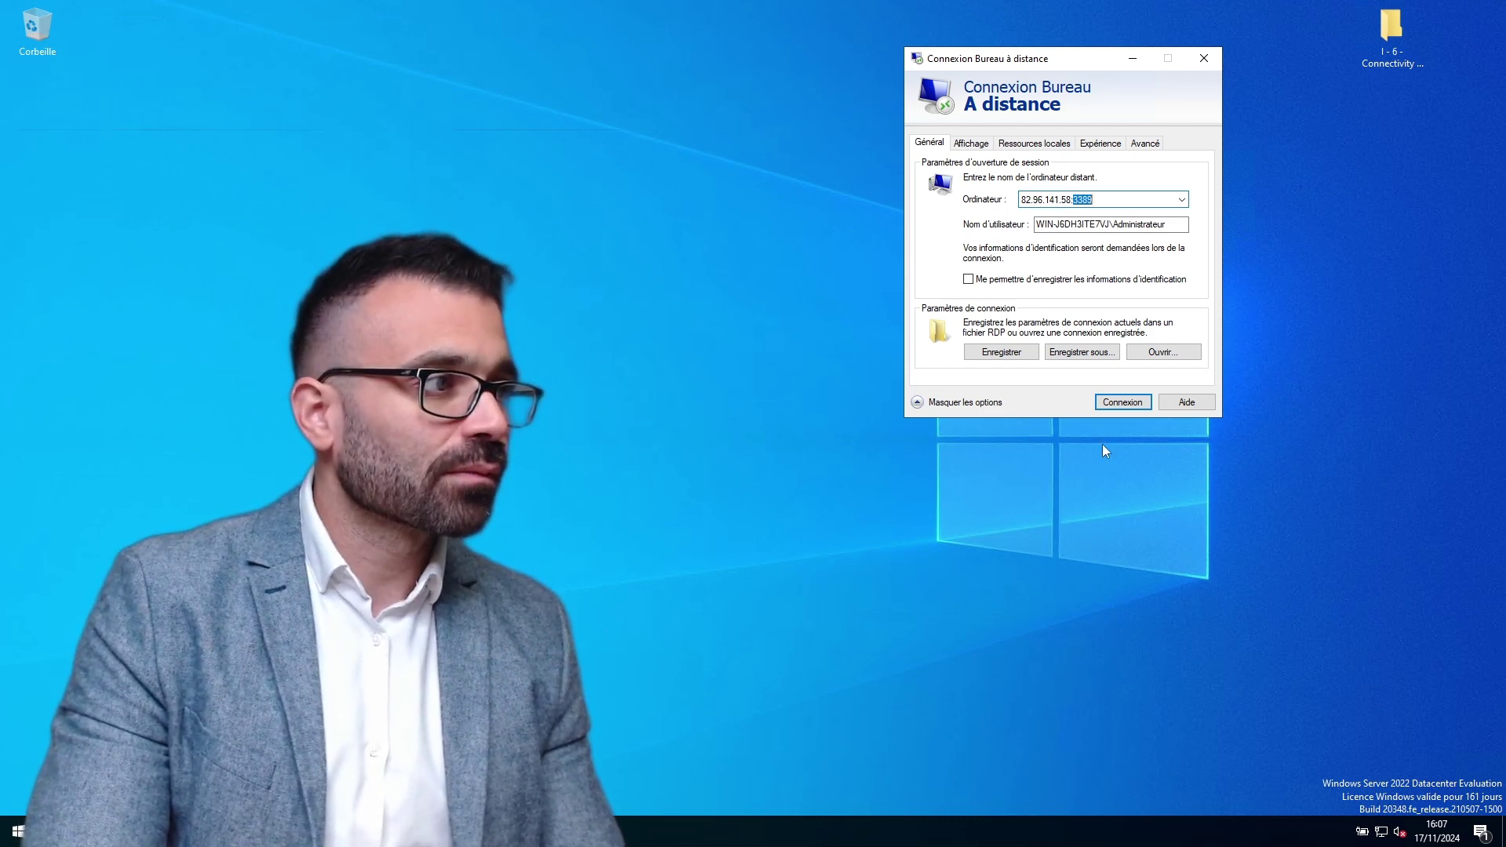
{"action": "key", "text": "shift+Home"}
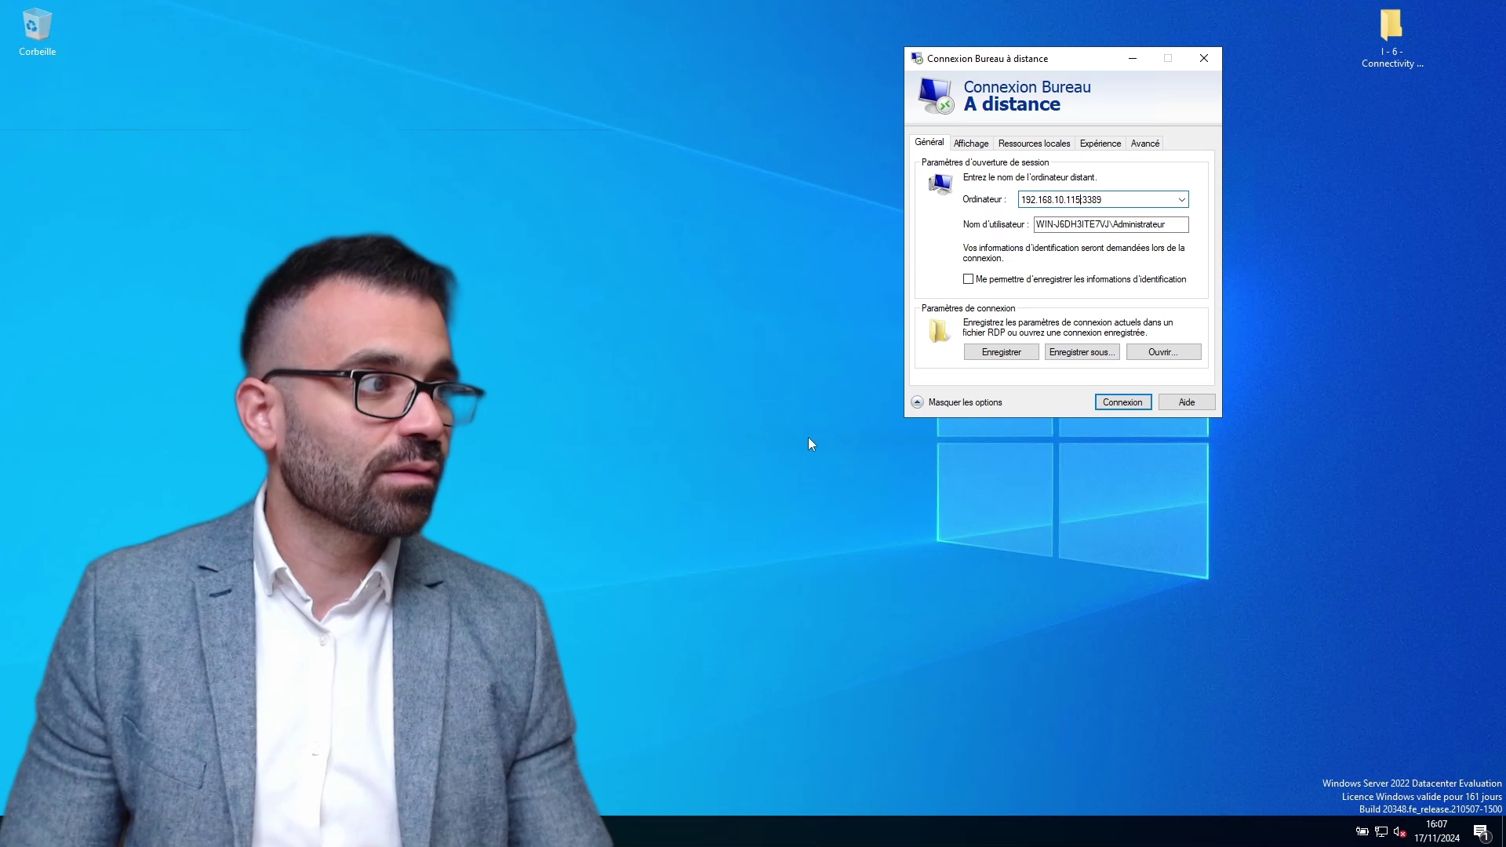
{"action": "left_click", "coordinate": [699, 458]}
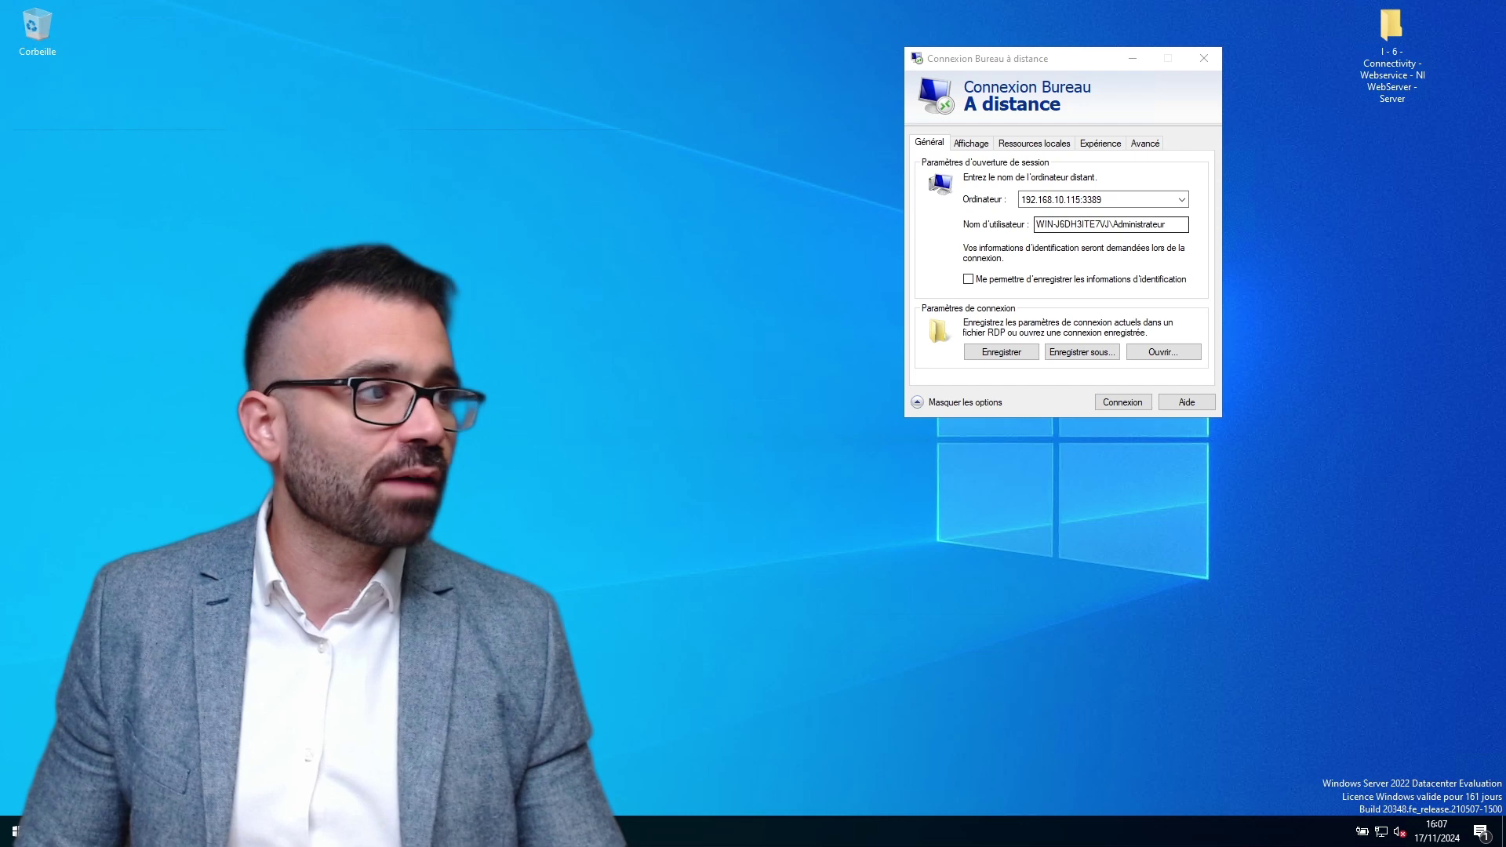
{"action": "left_click", "coordinate": [1203, 58]}
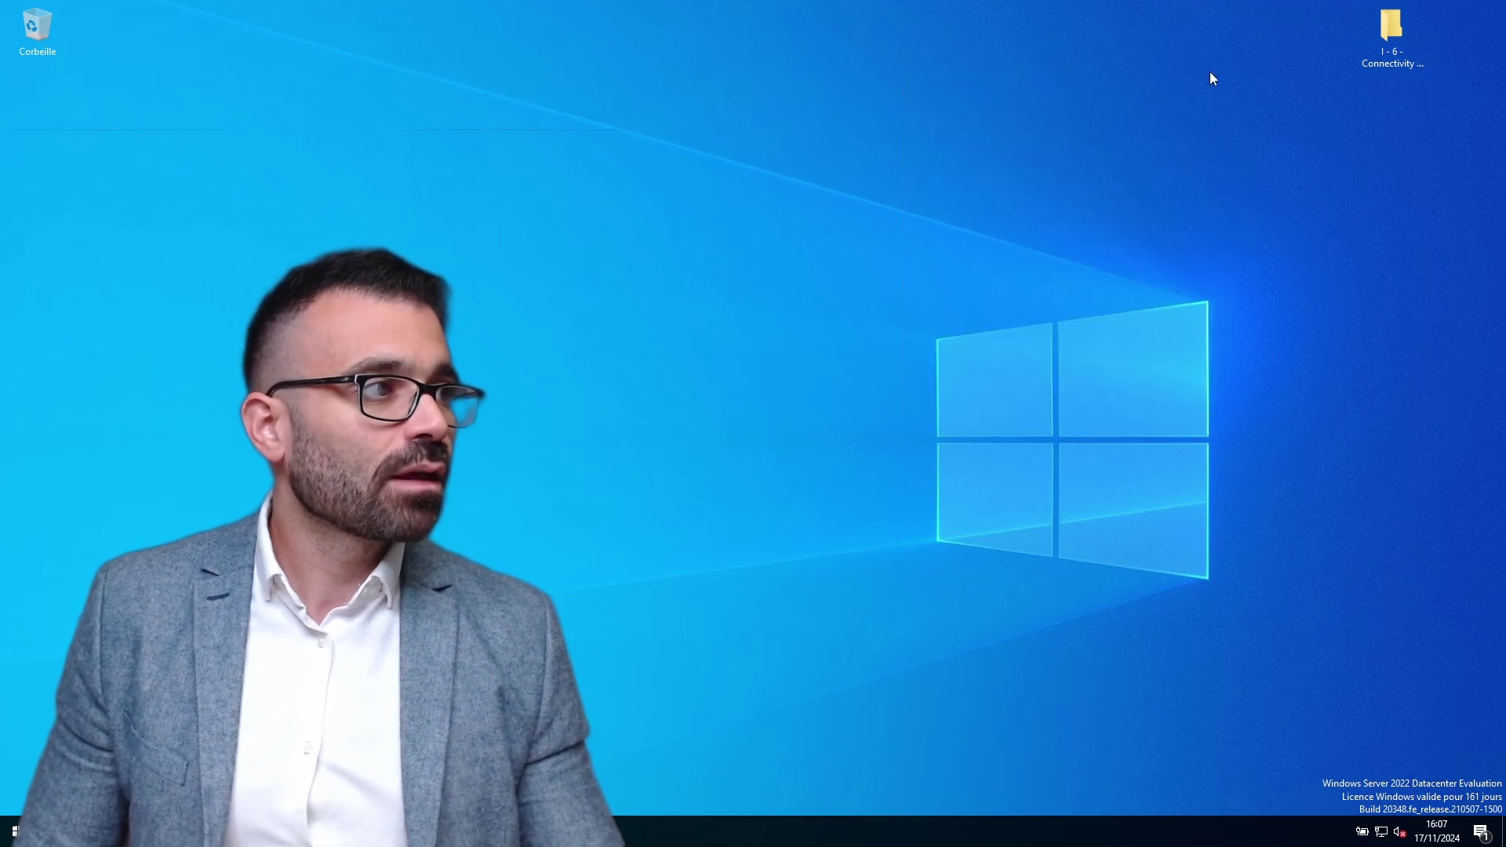
Step: Bring up the Webservice.lvproj project, narrow its Project Explorer window, and expand My webservice down to the Ressources Web items
{"action": "double_click", "coordinate": [1394, 55]}
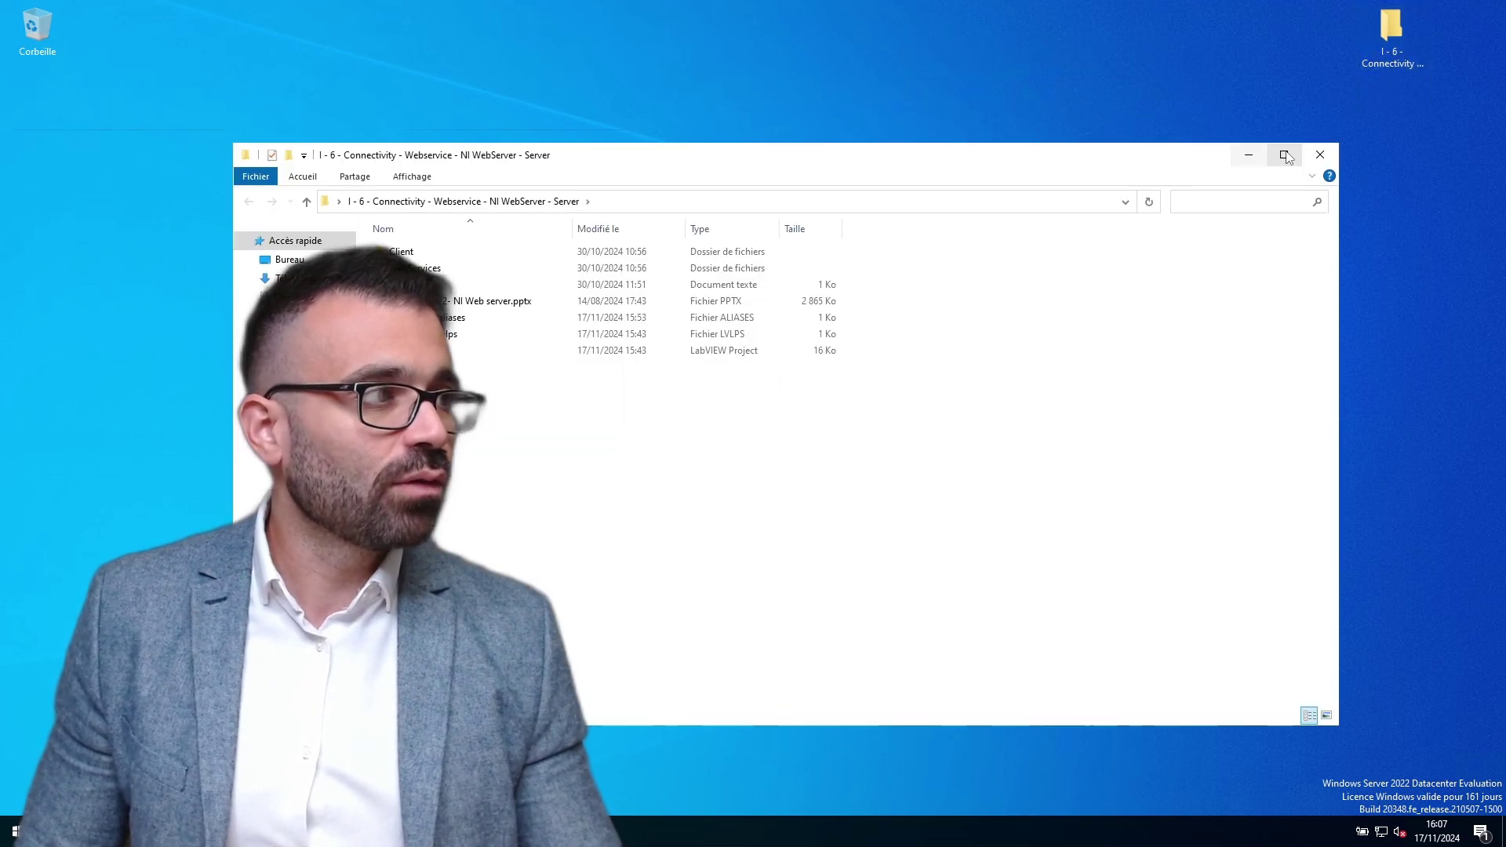
{"action": "left_click", "coordinate": [1319, 155]}
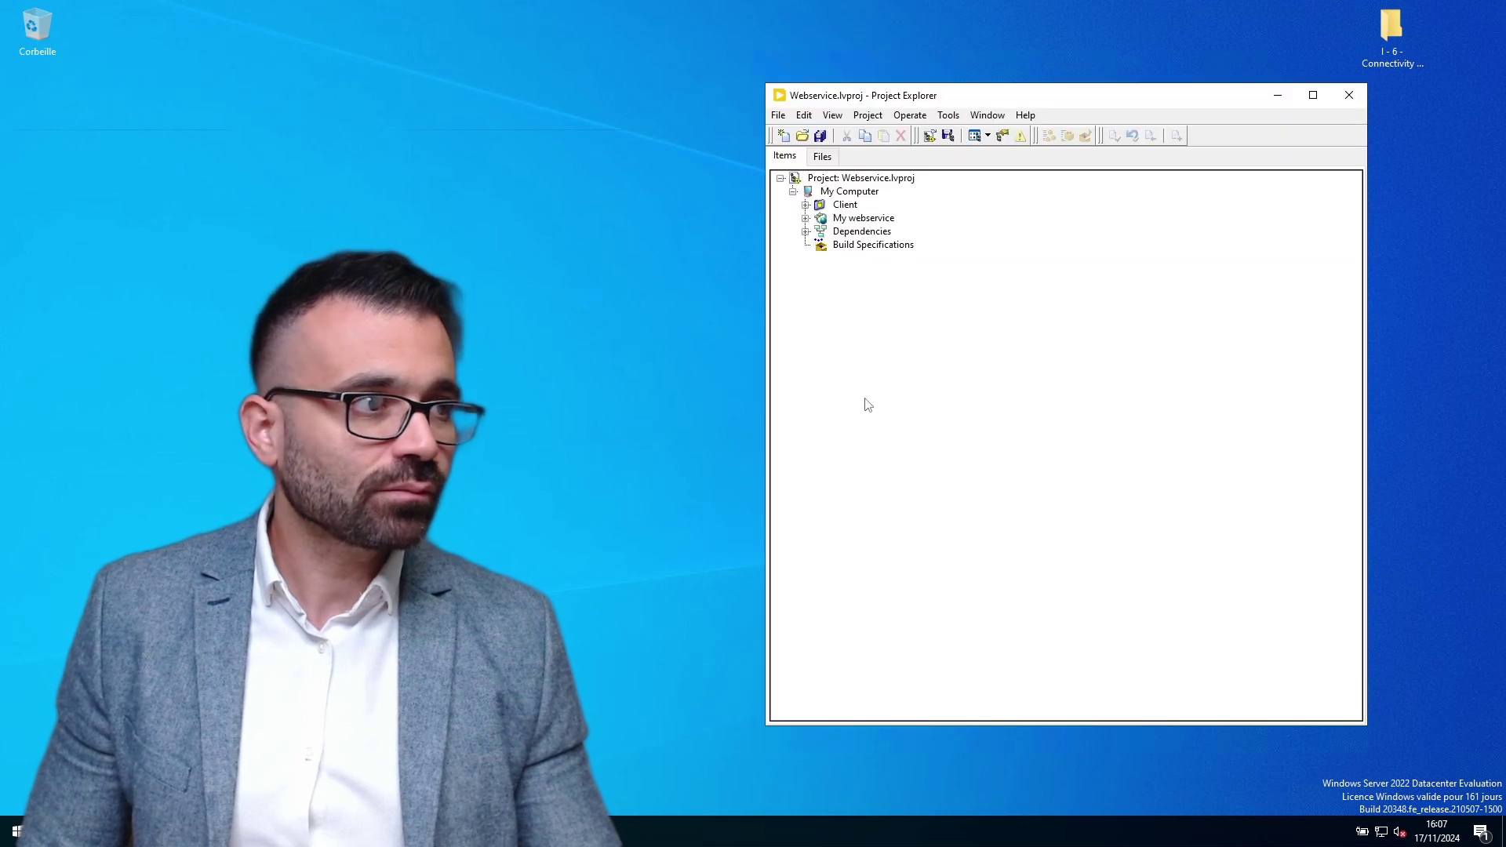
{"action": "left_click_drag", "start_coordinate": [763, 307], "coordinate": [973, 306]}
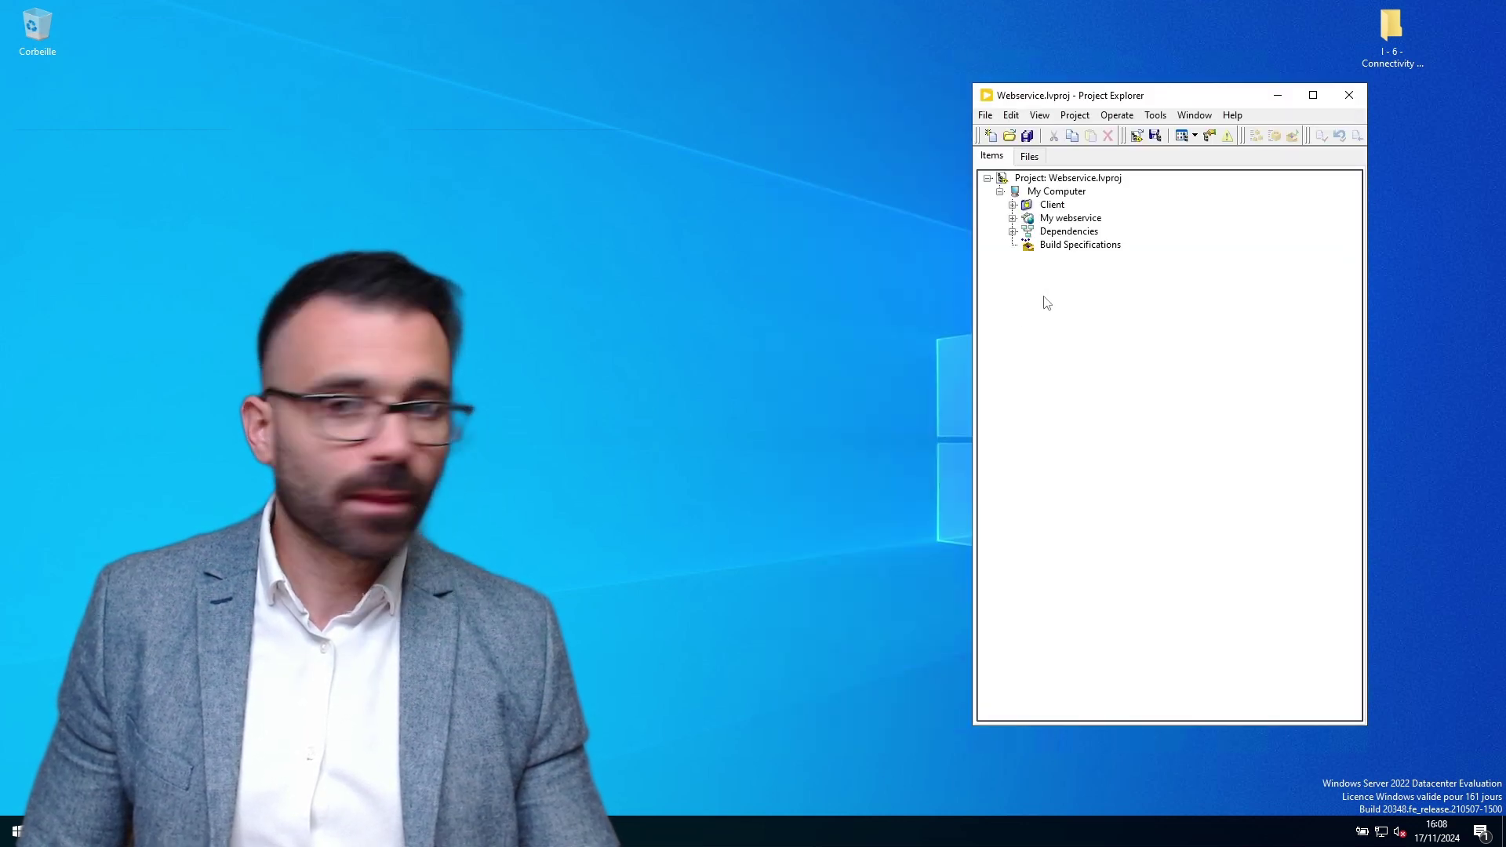
{"action": "left_click", "coordinate": [1012, 205]}
{"action": "left_click", "coordinate": [1012, 205]}
{"action": "left_click", "coordinate": [1013, 218]}
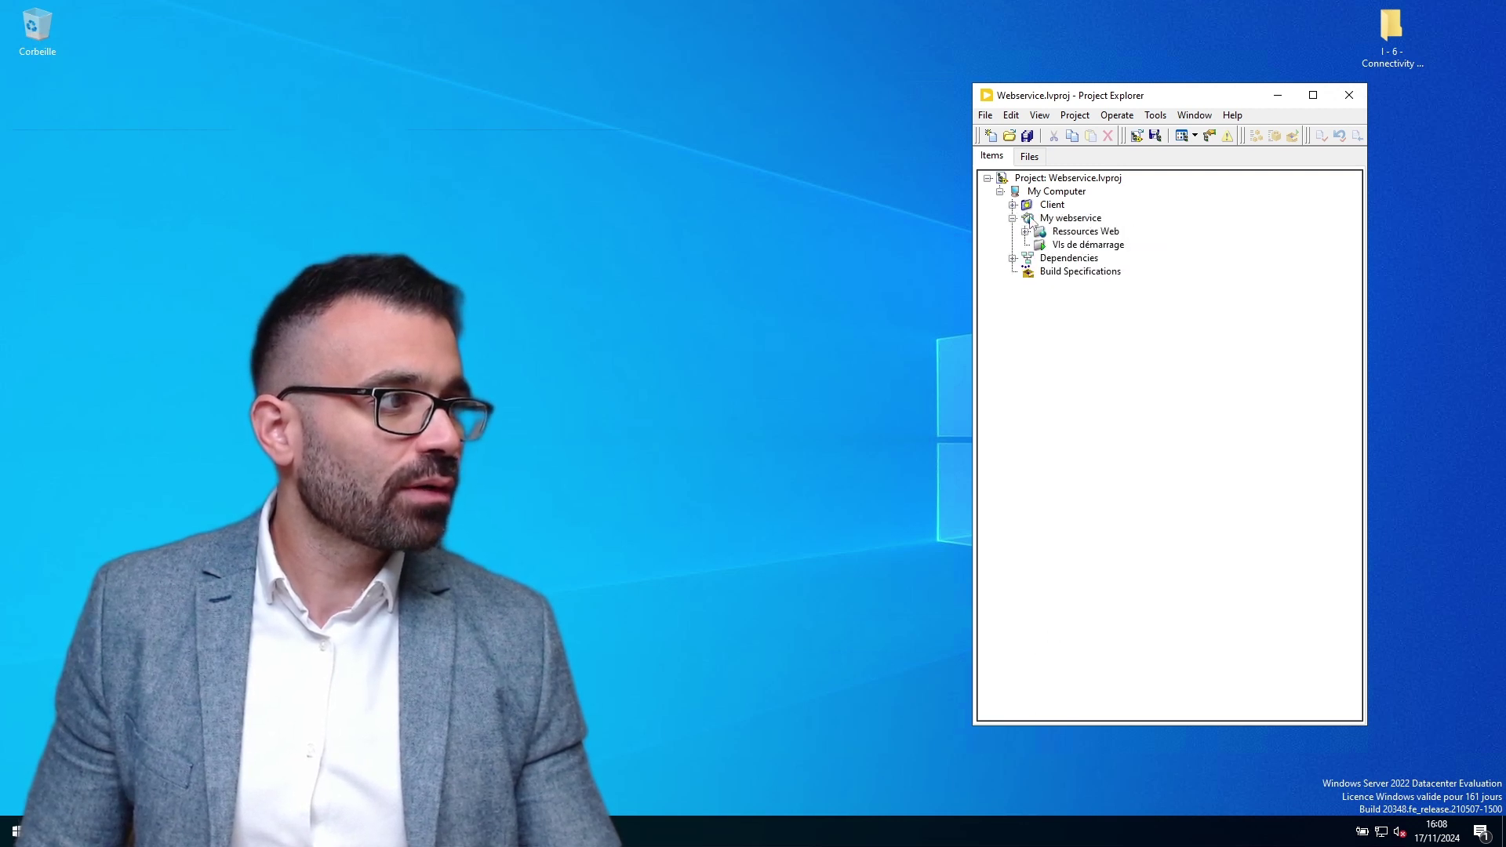
{"action": "left_click", "coordinate": [1025, 231]}
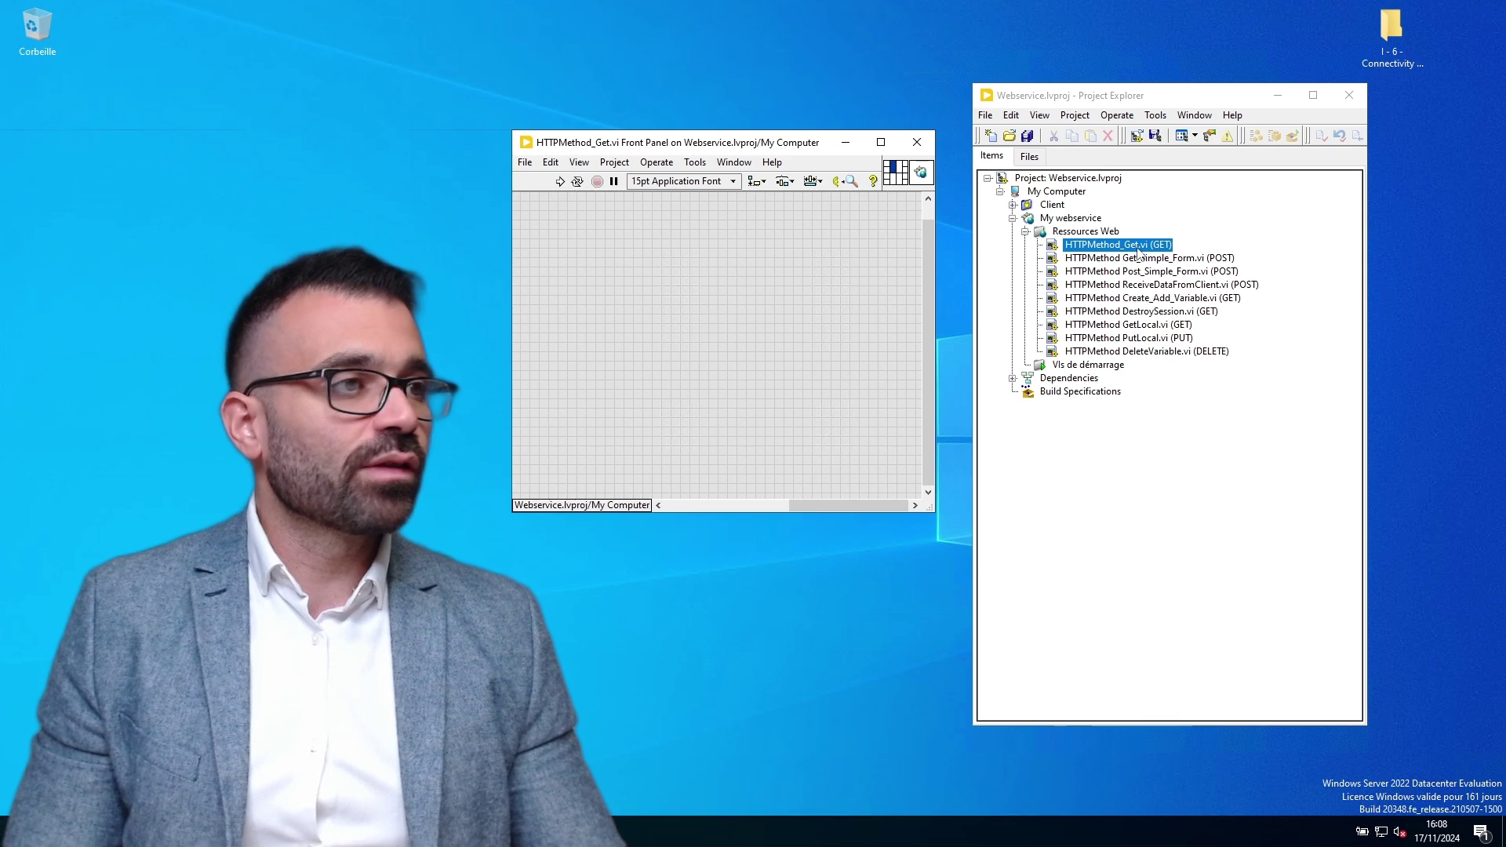
Step: Run HTTPMethod_Get.vi directly, stop it at the error dialog, and examine its block diagram before closing the diagram
{"action": "key", "text": "ctrl+r"}
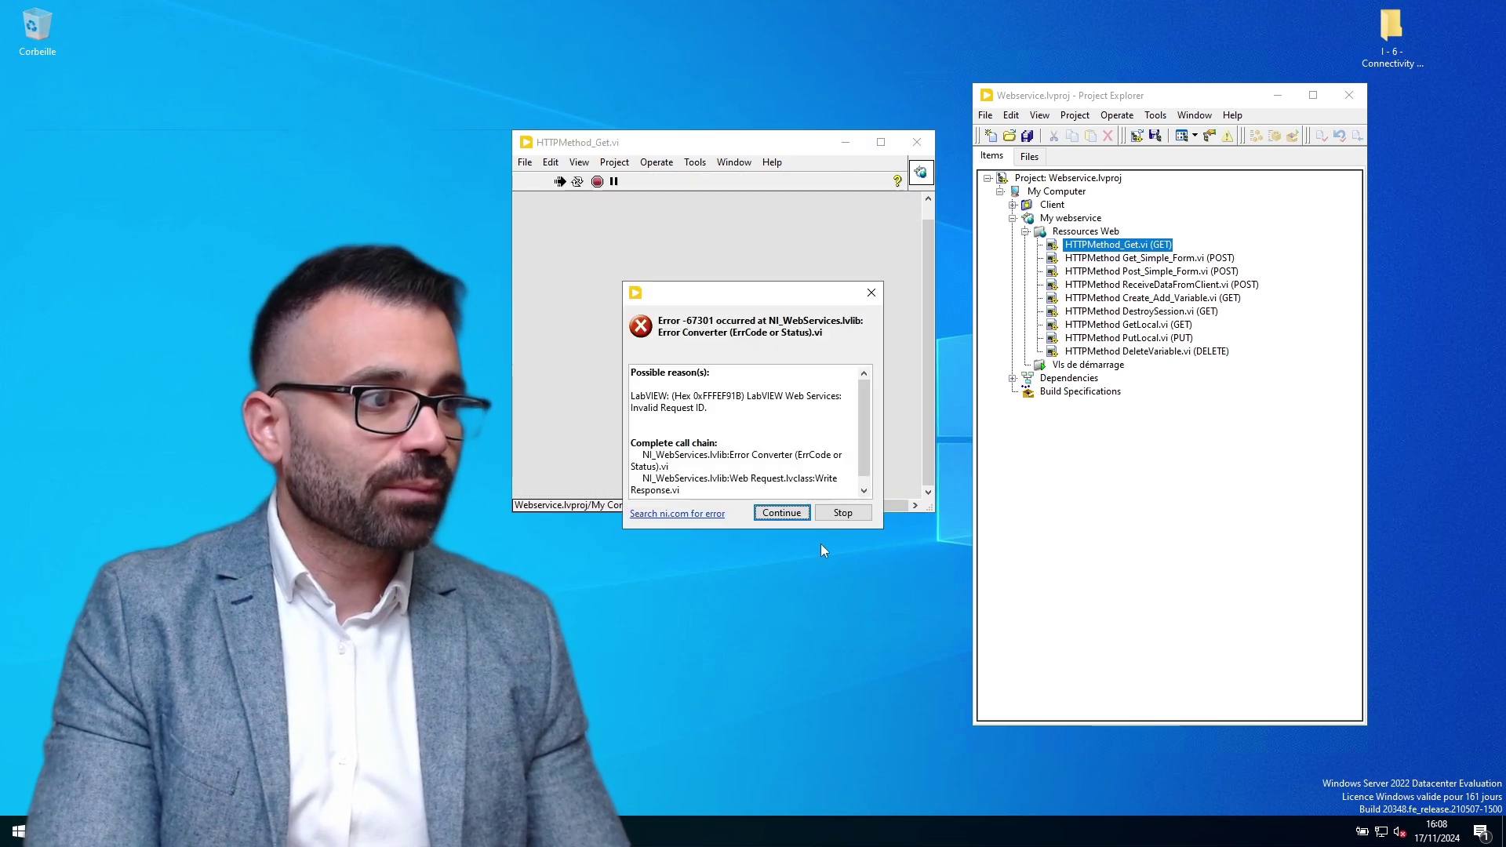
{"action": "left_click", "coordinate": [844, 511]}
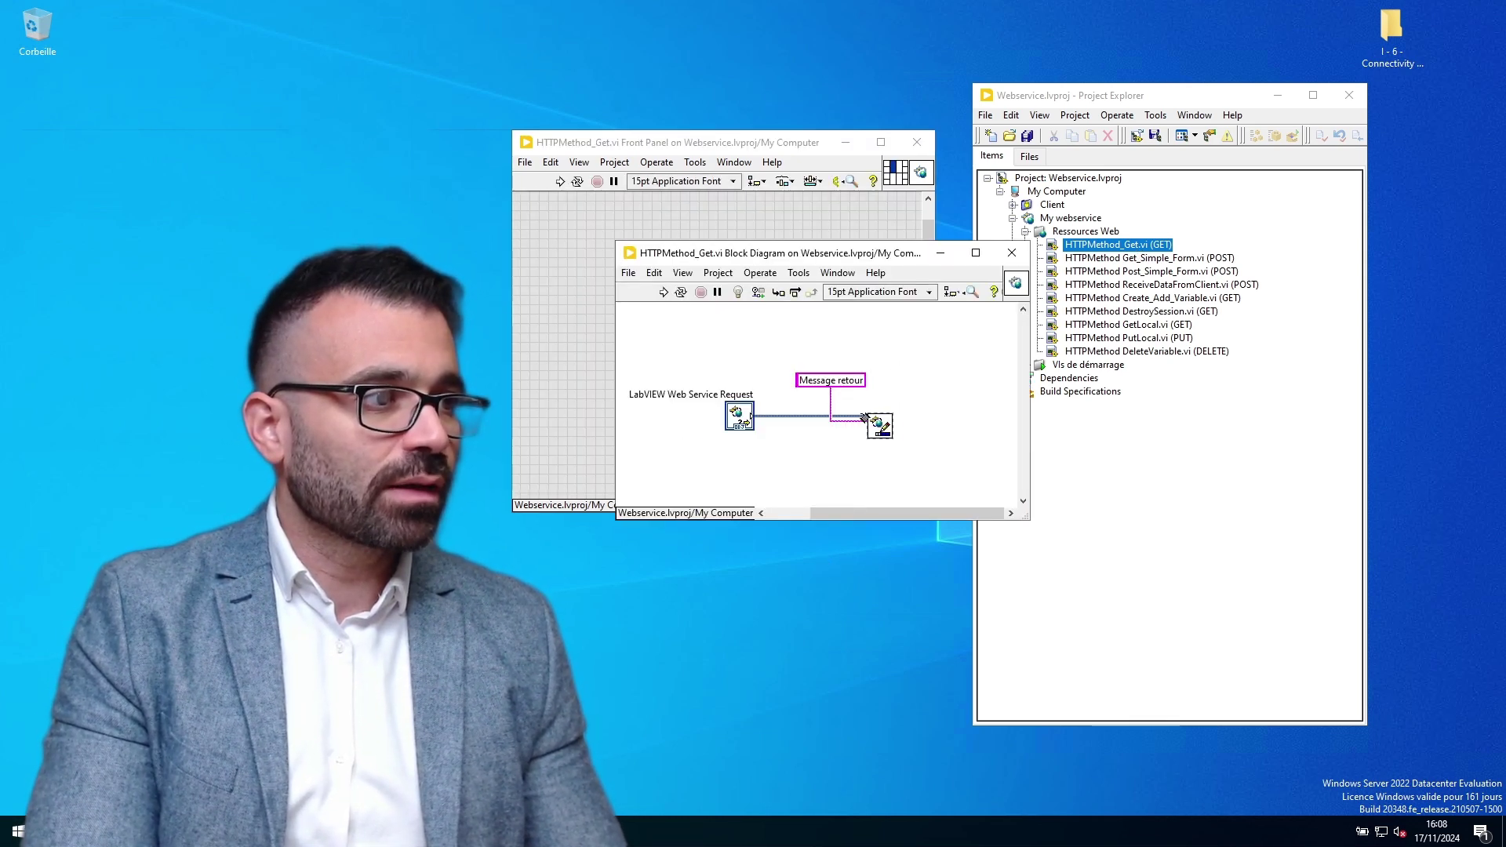
{"action": "left_click", "coordinate": [1011, 253]}
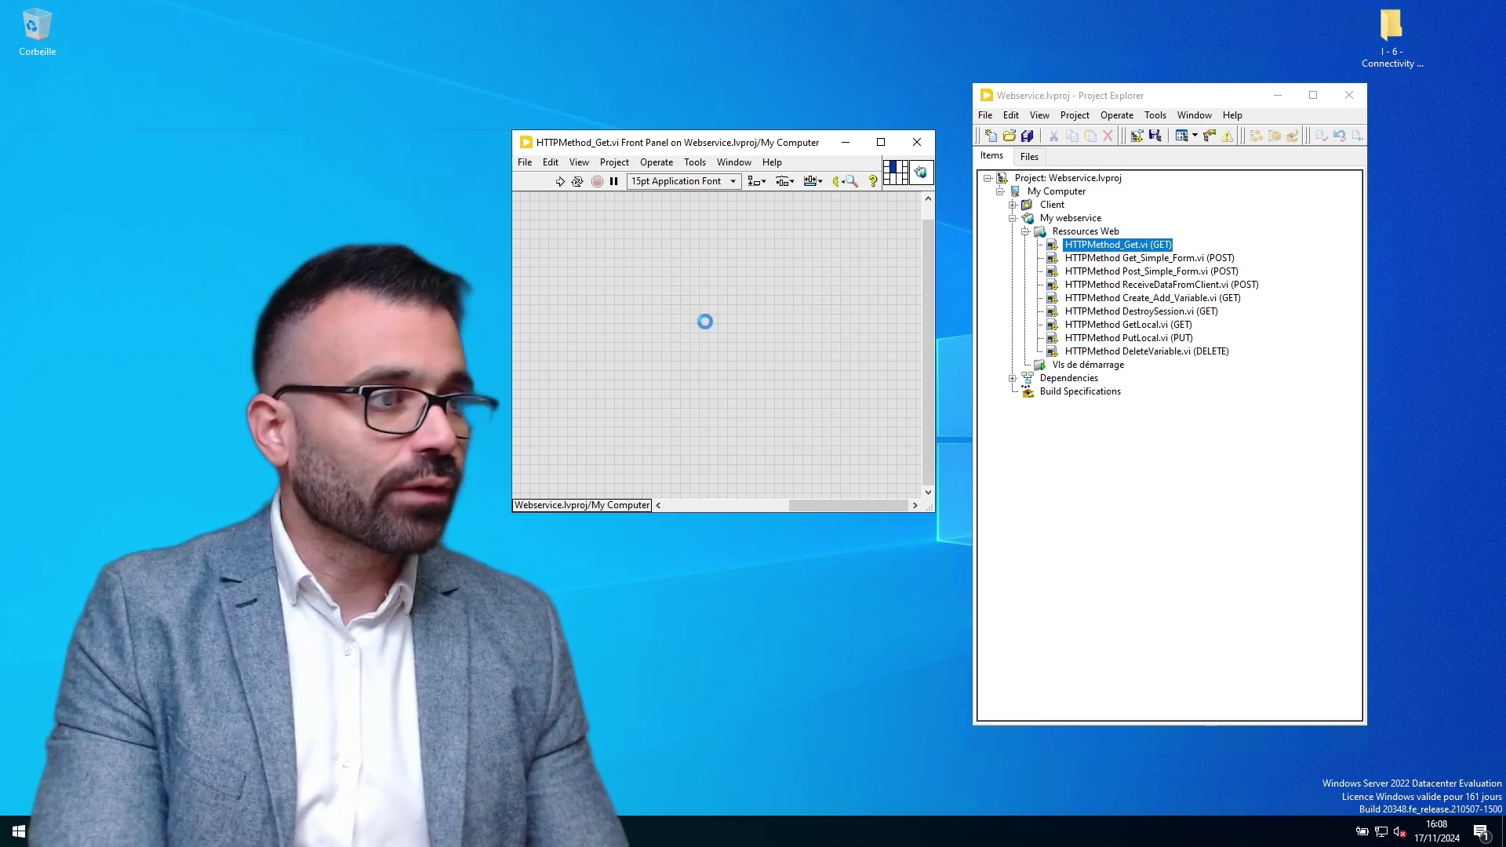
{"action": "key", "text": "ctrl+e"}
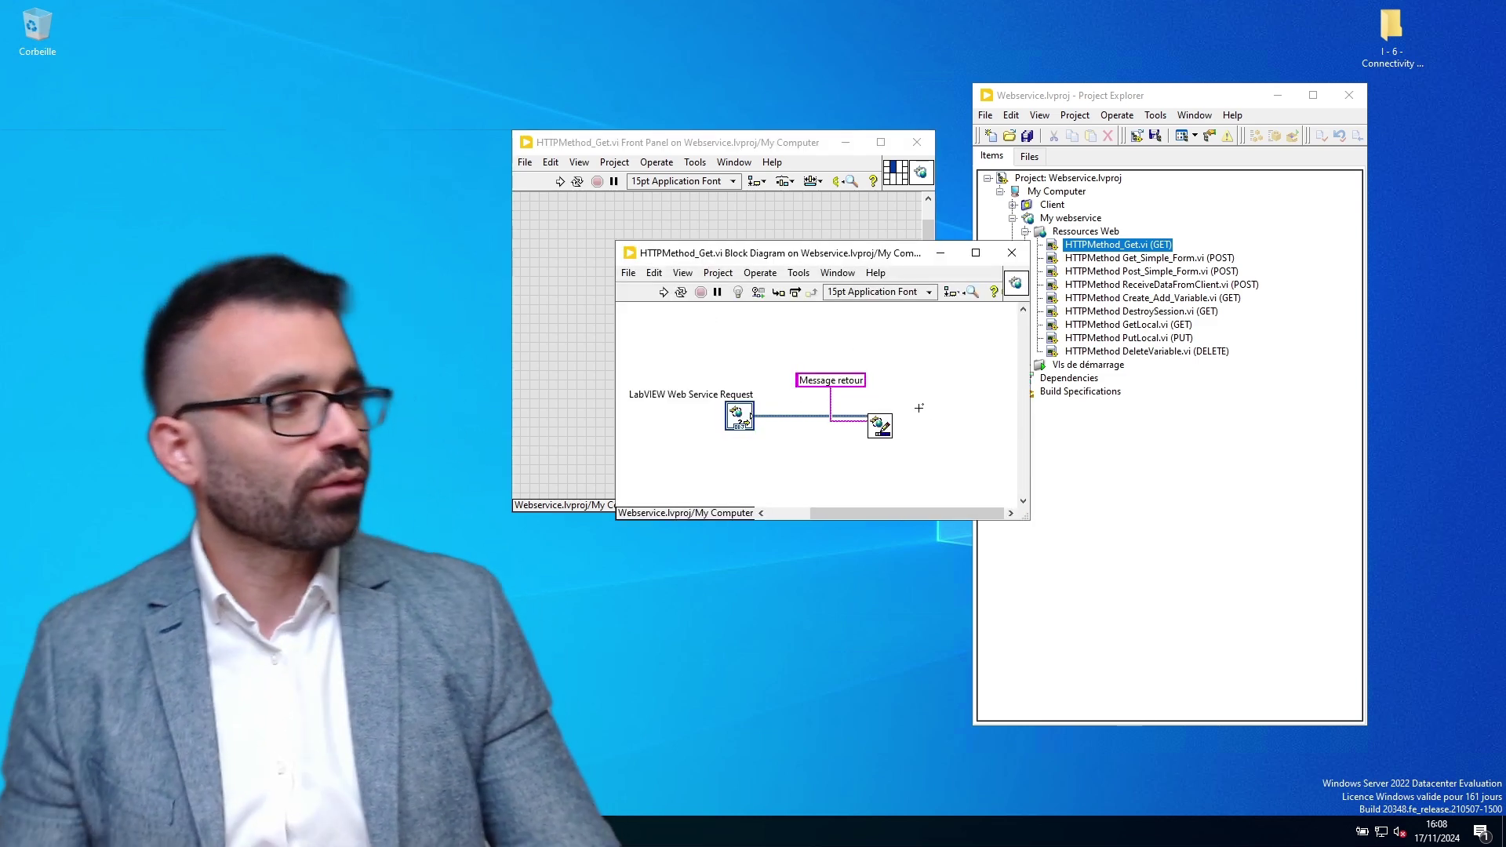
{"action": "left_click", "coordinate": [1011, 252]}
{"action": "left_click", "coordinate": [1115, 246]}
{"action": "right_click", "coordinate": [1114, 248]}
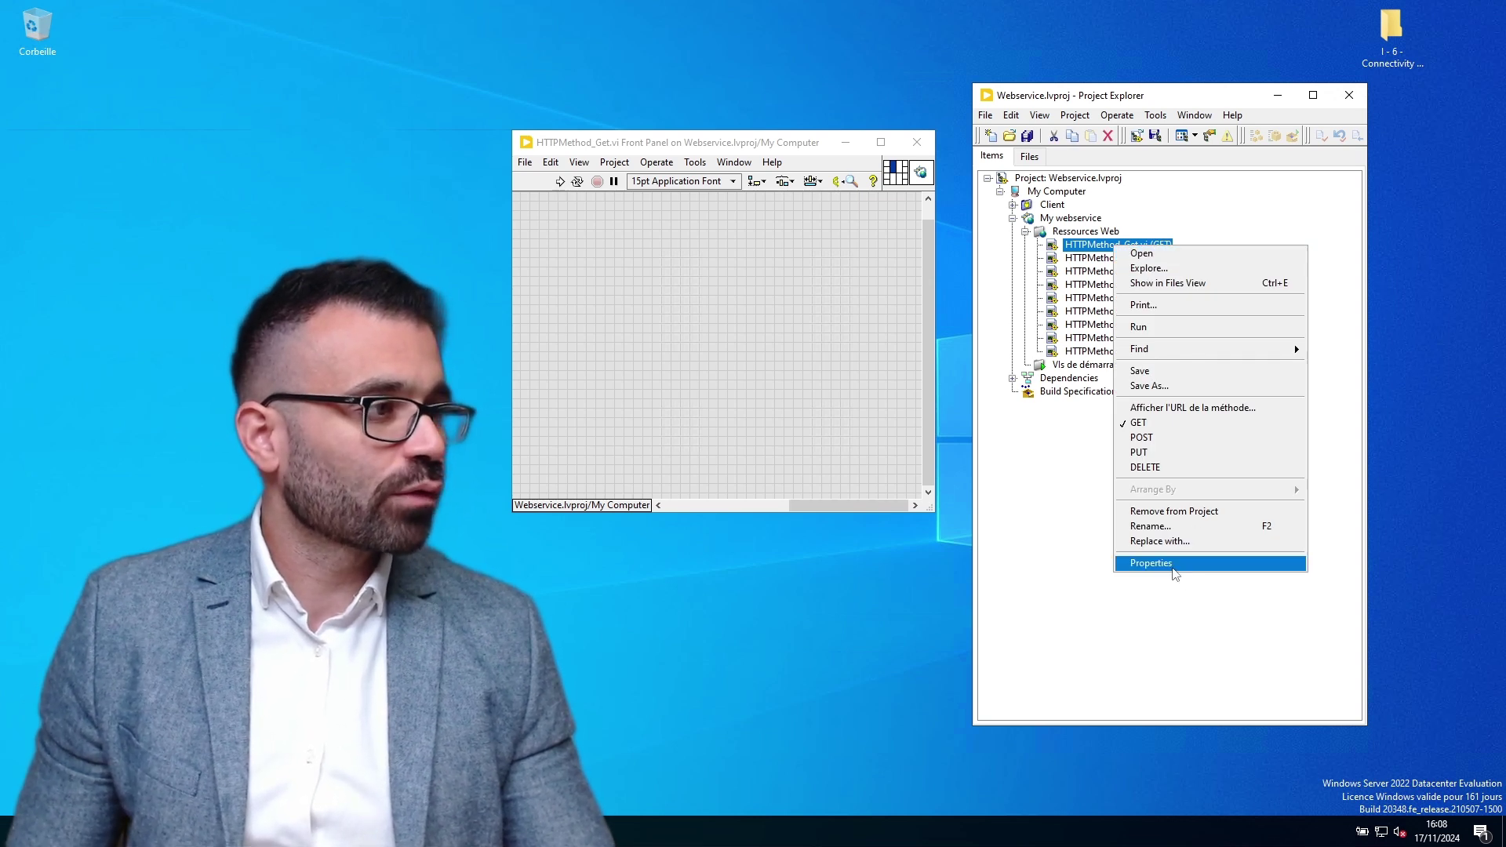
{"action": "left_click", "coordinate": [1083, 233]}
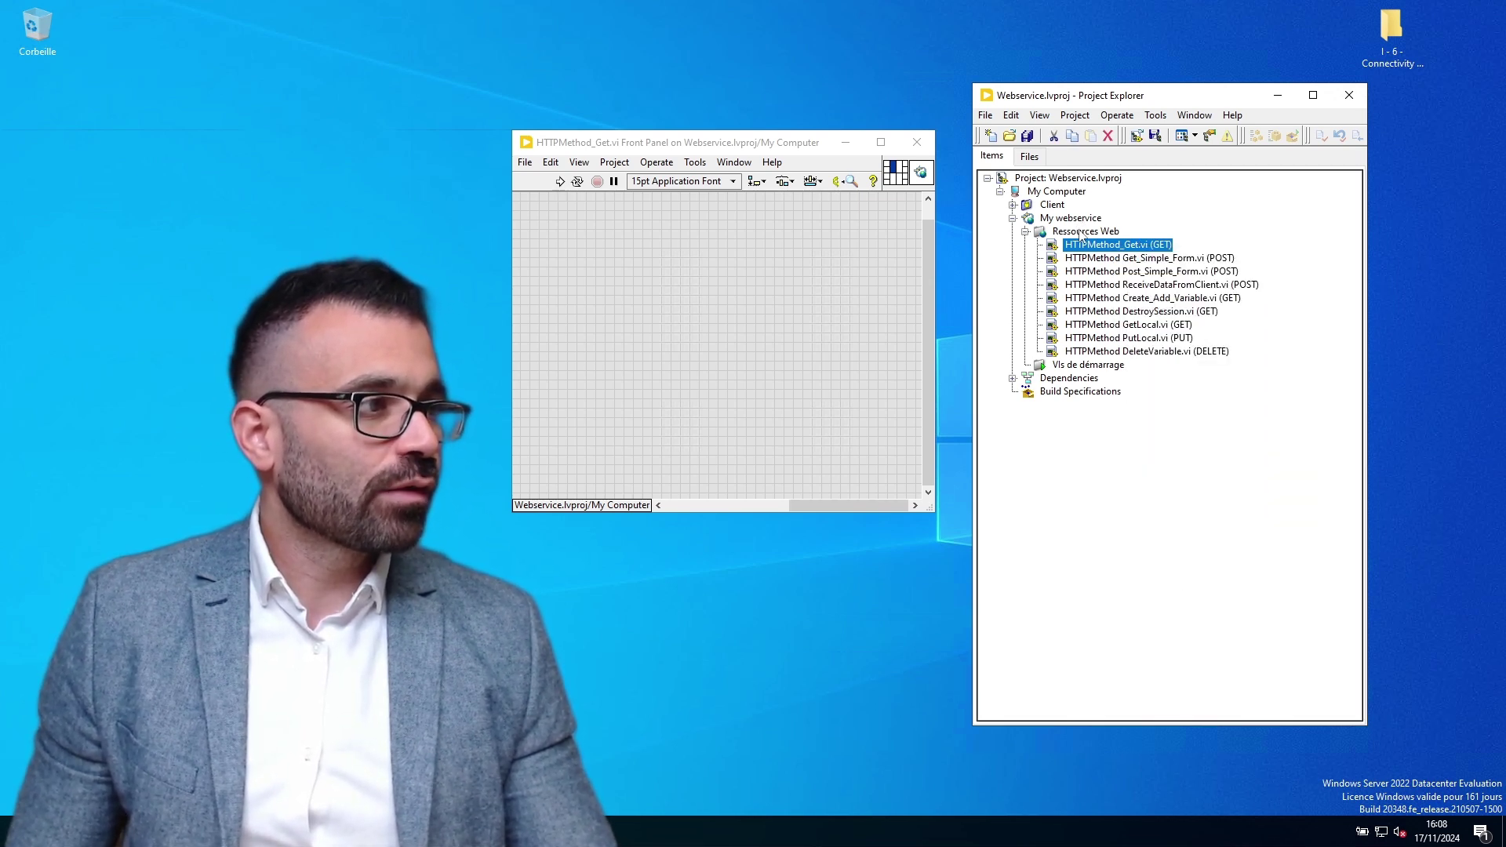
{"action": "right_click", "coordinate": [1083, 234]}
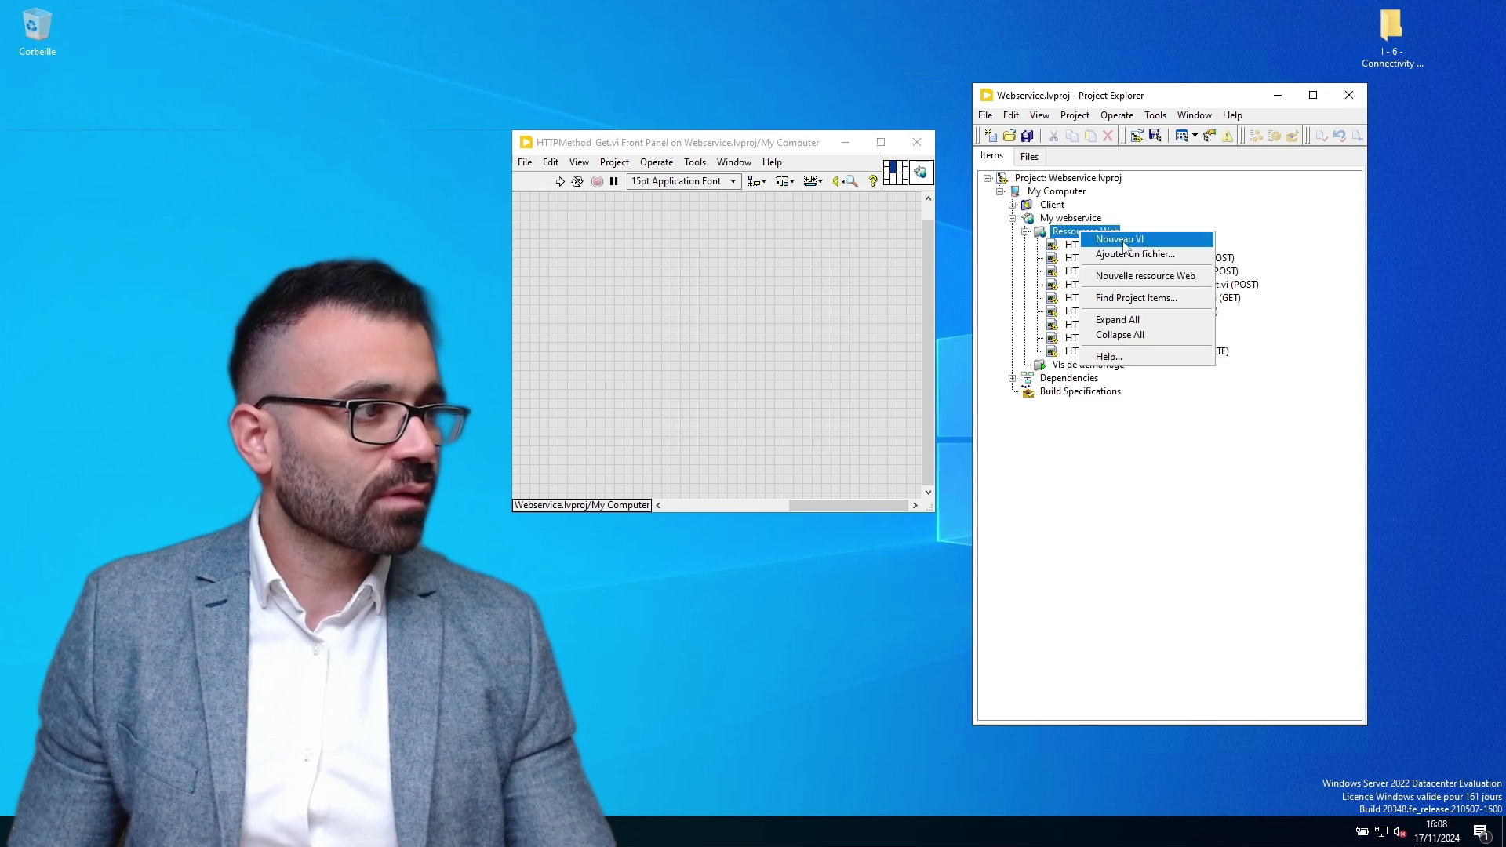
{"action": "key", "text": "Escape"}
Step: Review the URL mapping and output type of HTTPMethod_Get.vi in My webservice's HTTP Method VI settings, then cancel the dialog
{"action": "left_click", "coordinate": [1070, 218]}
{"action": "right_click", "coordinate": [1071, 218]}
{"action": "left_click", "coordinate": [1140, 433]}
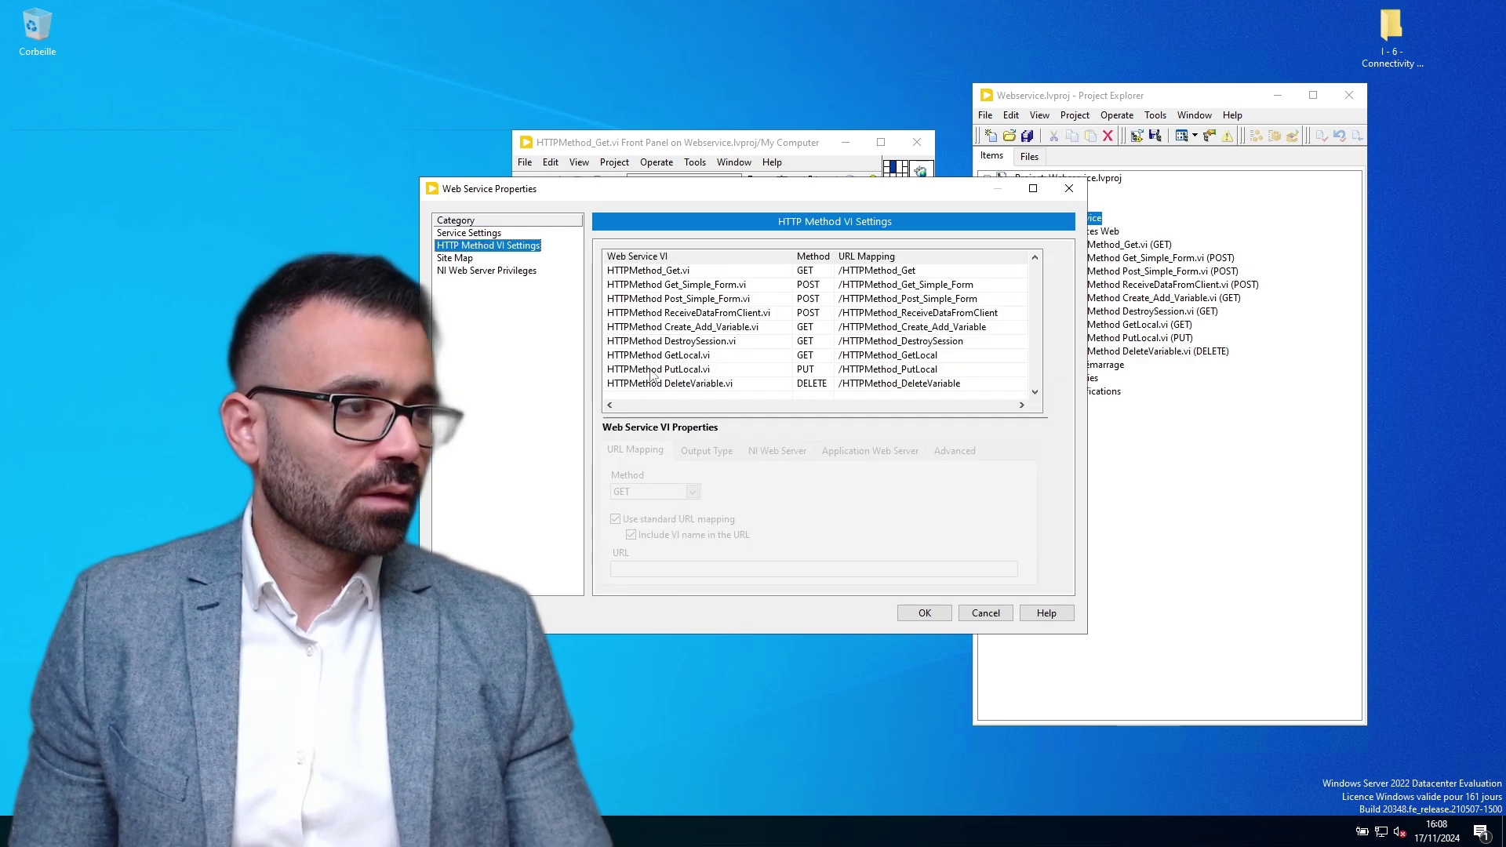
{"action": "left_click", "coordinate": [656, 272]}
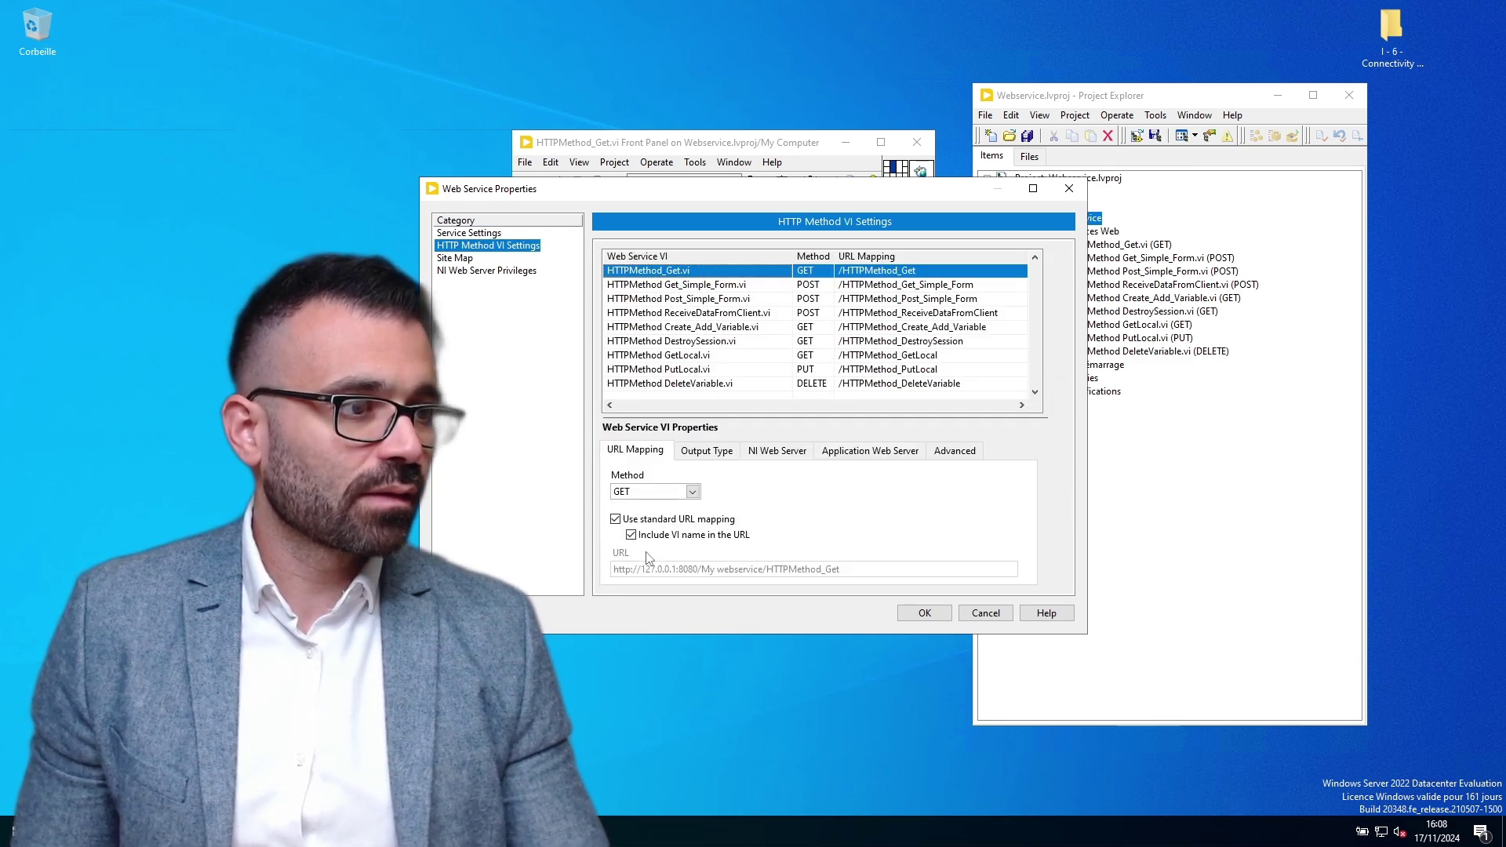
{"action": "left_click", "coordinate": [693, 453]}
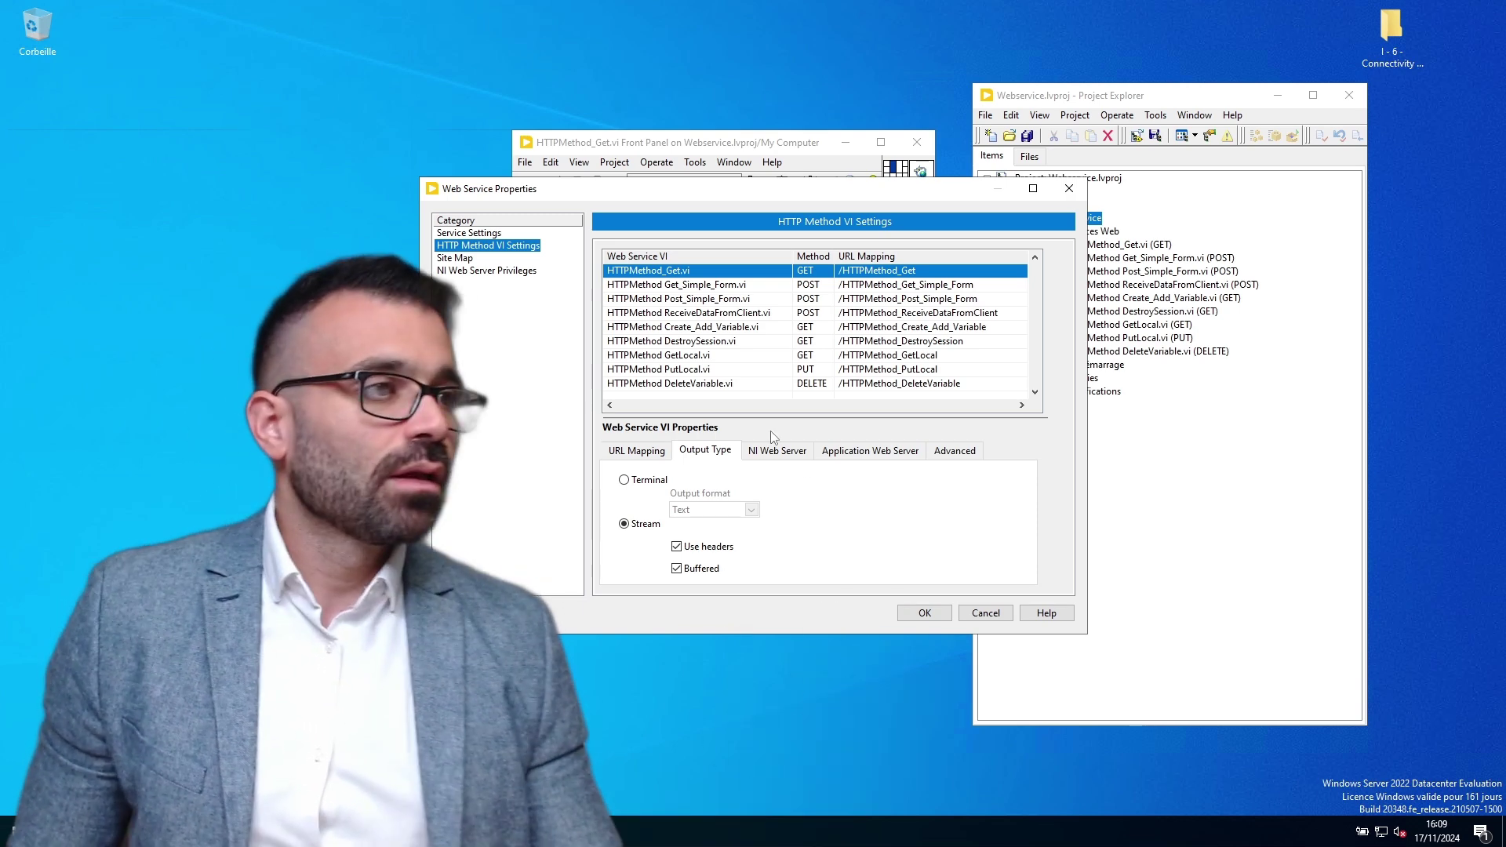
{"action": "left_click", "coordinate": [985, 613]}
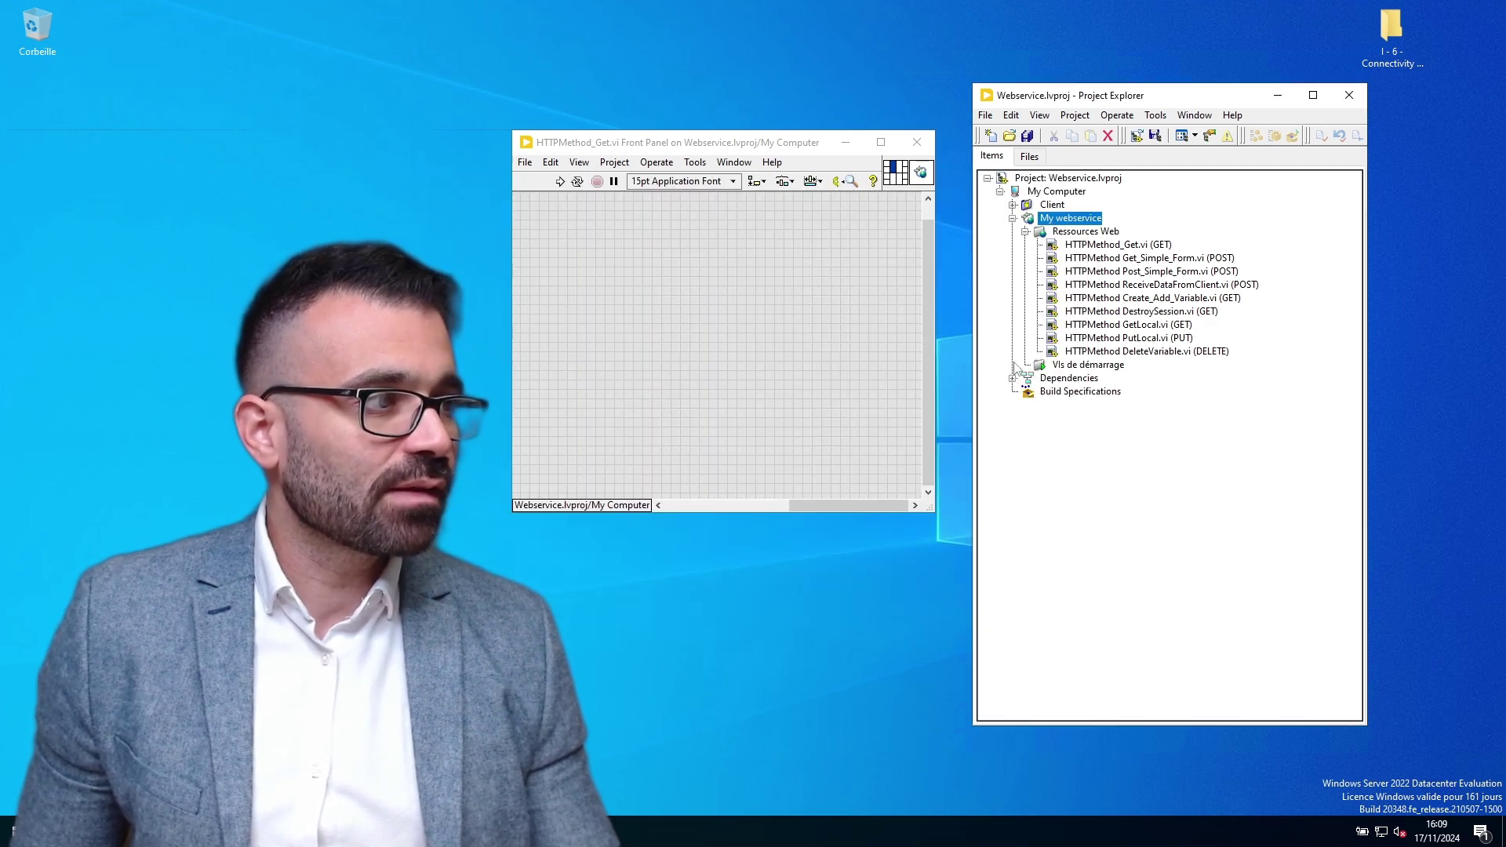
Step: Show the method URL of HTTPMethod_Get.vi, review the available servers and keep 8080 - Application selected
{"action": "right_click", "coordinate": [1109, 248]}
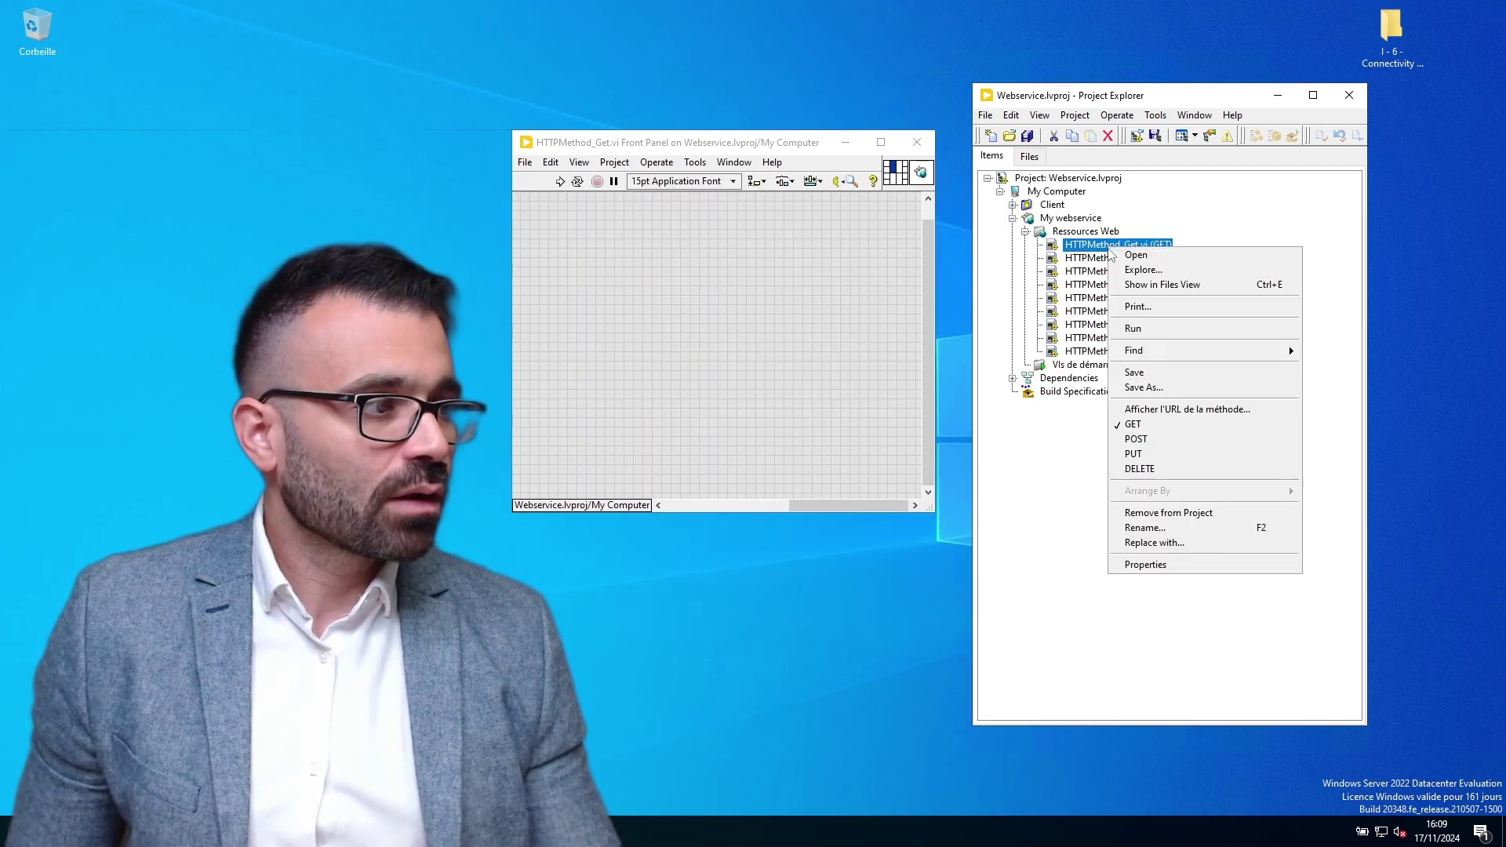
{"action": "left_click", "coordinate": [1182, 409]}
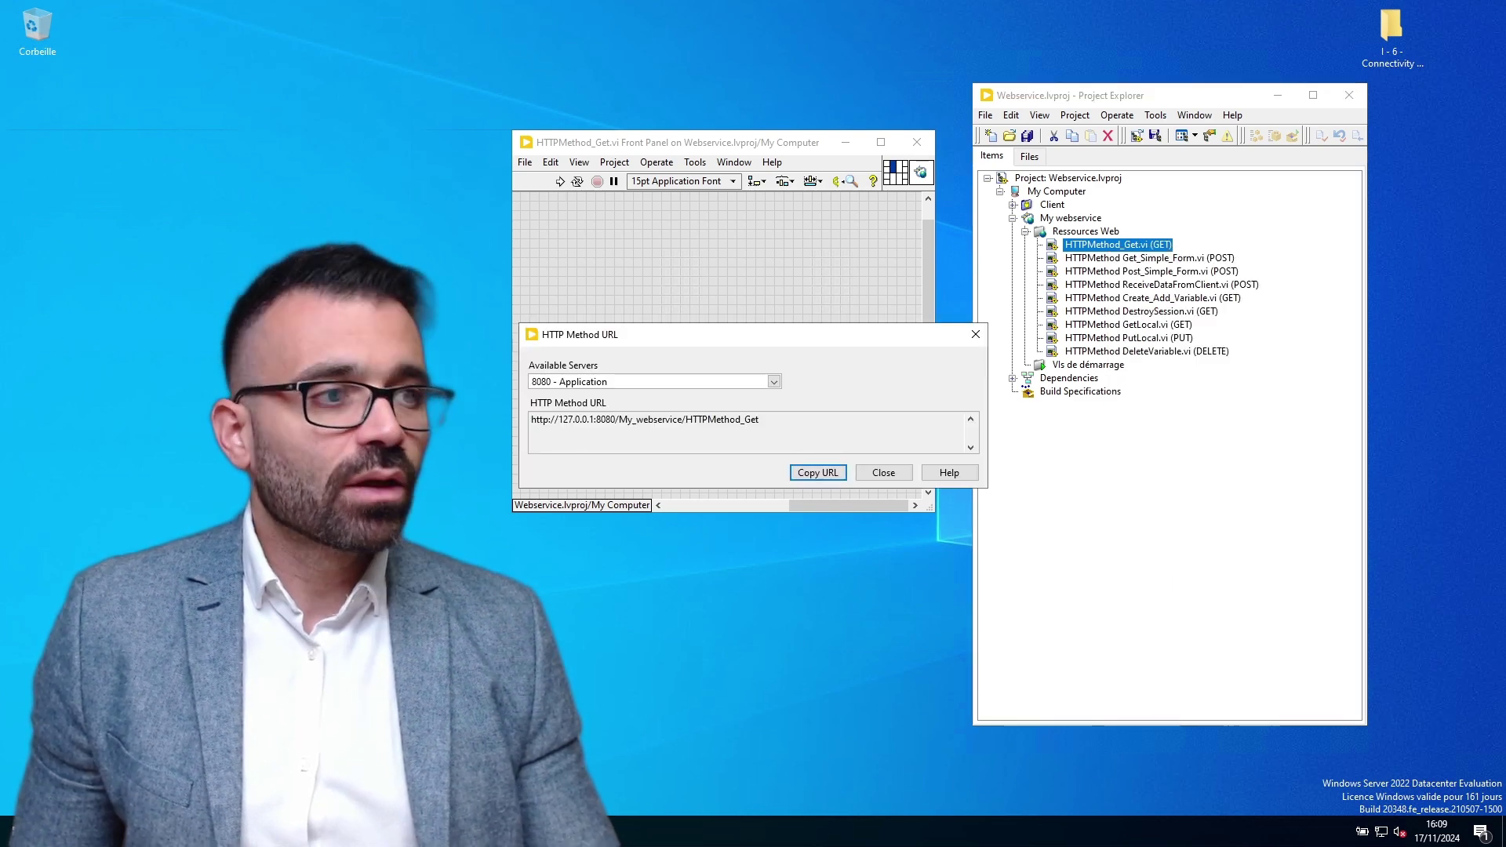
{"action": "left_click_drag", "start_coordinate": [760, 419], "coordinate": [530, 419]}
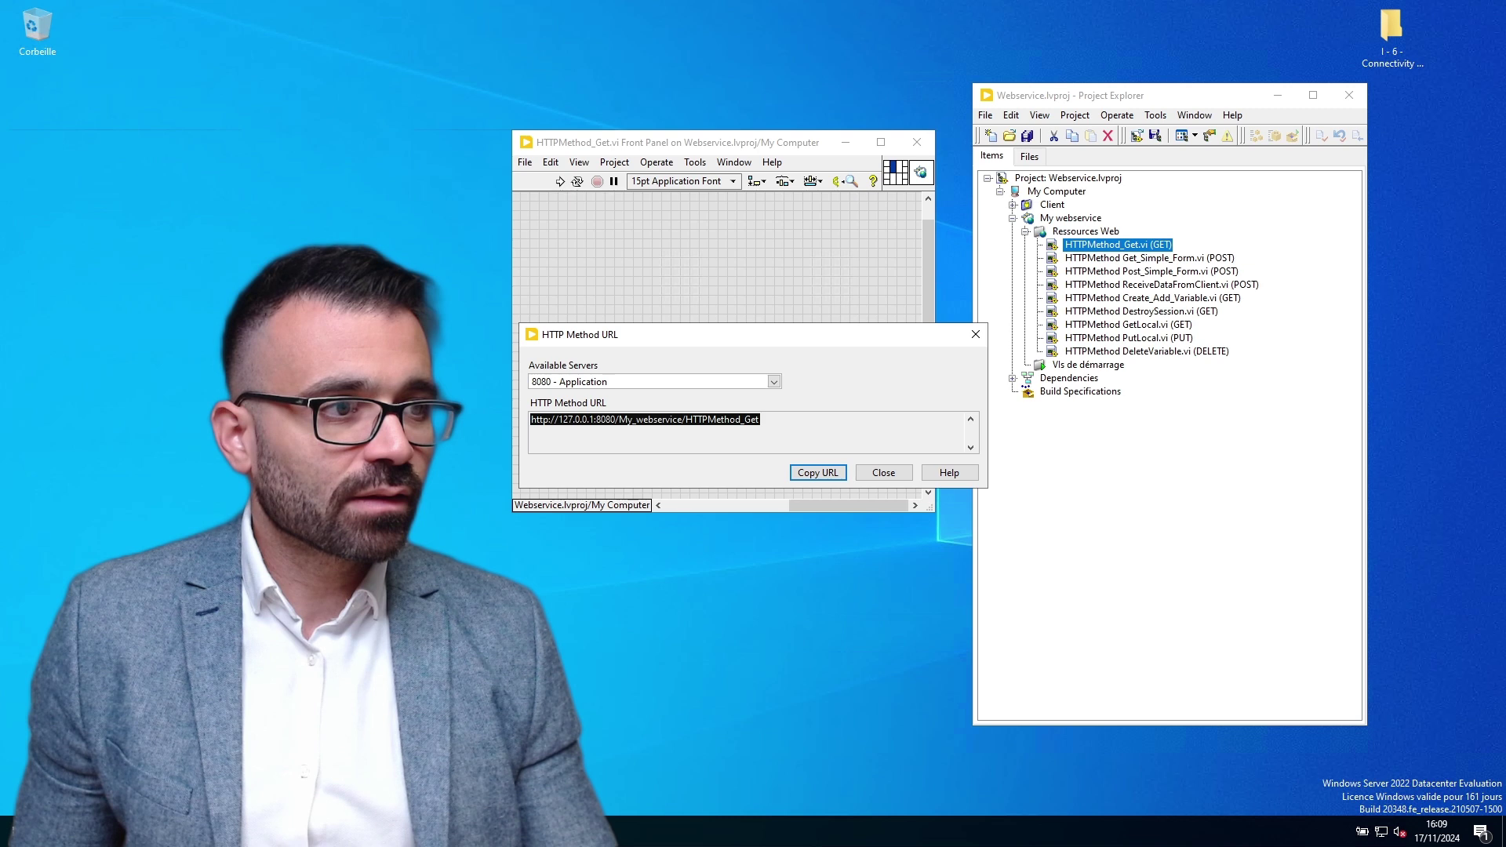
{"action": "left_click", "coordinate": [759, 420]}
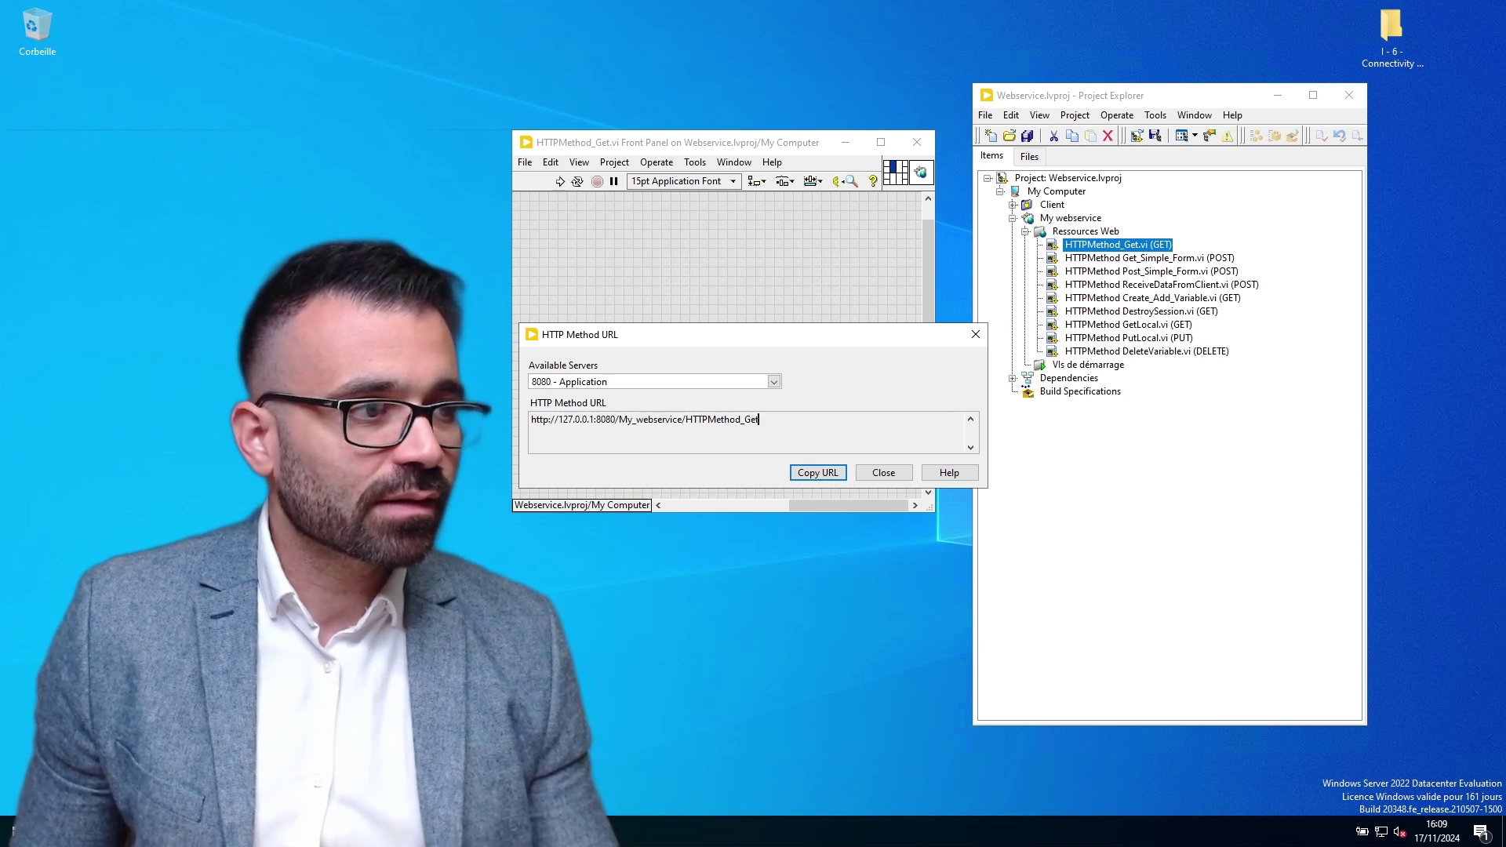
{"action": "left_click", "coordinate": [774, 383]}
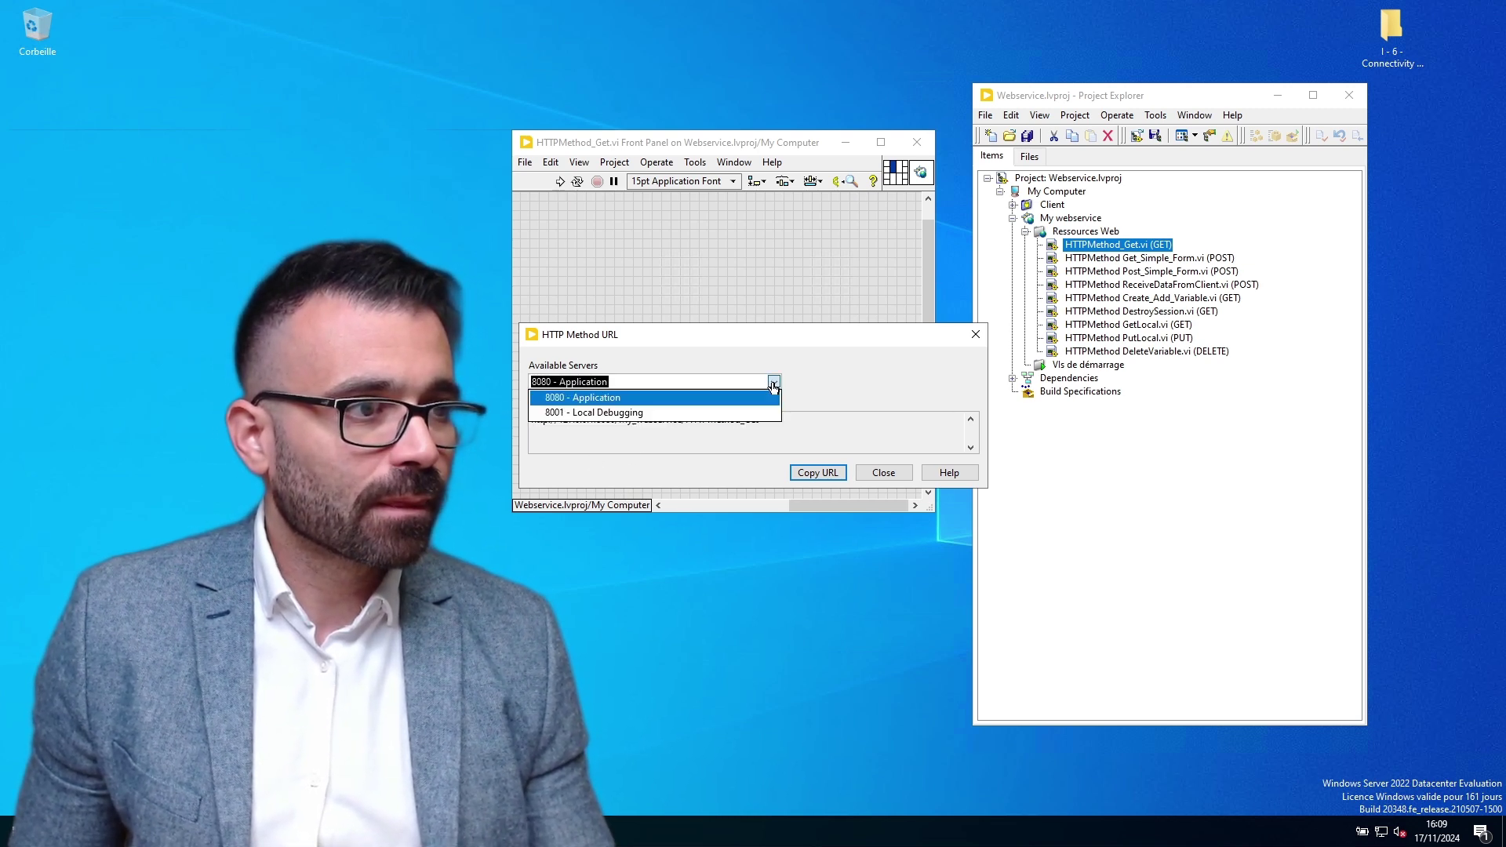
{"action": "left_click", "coordinate": [762, 397]}
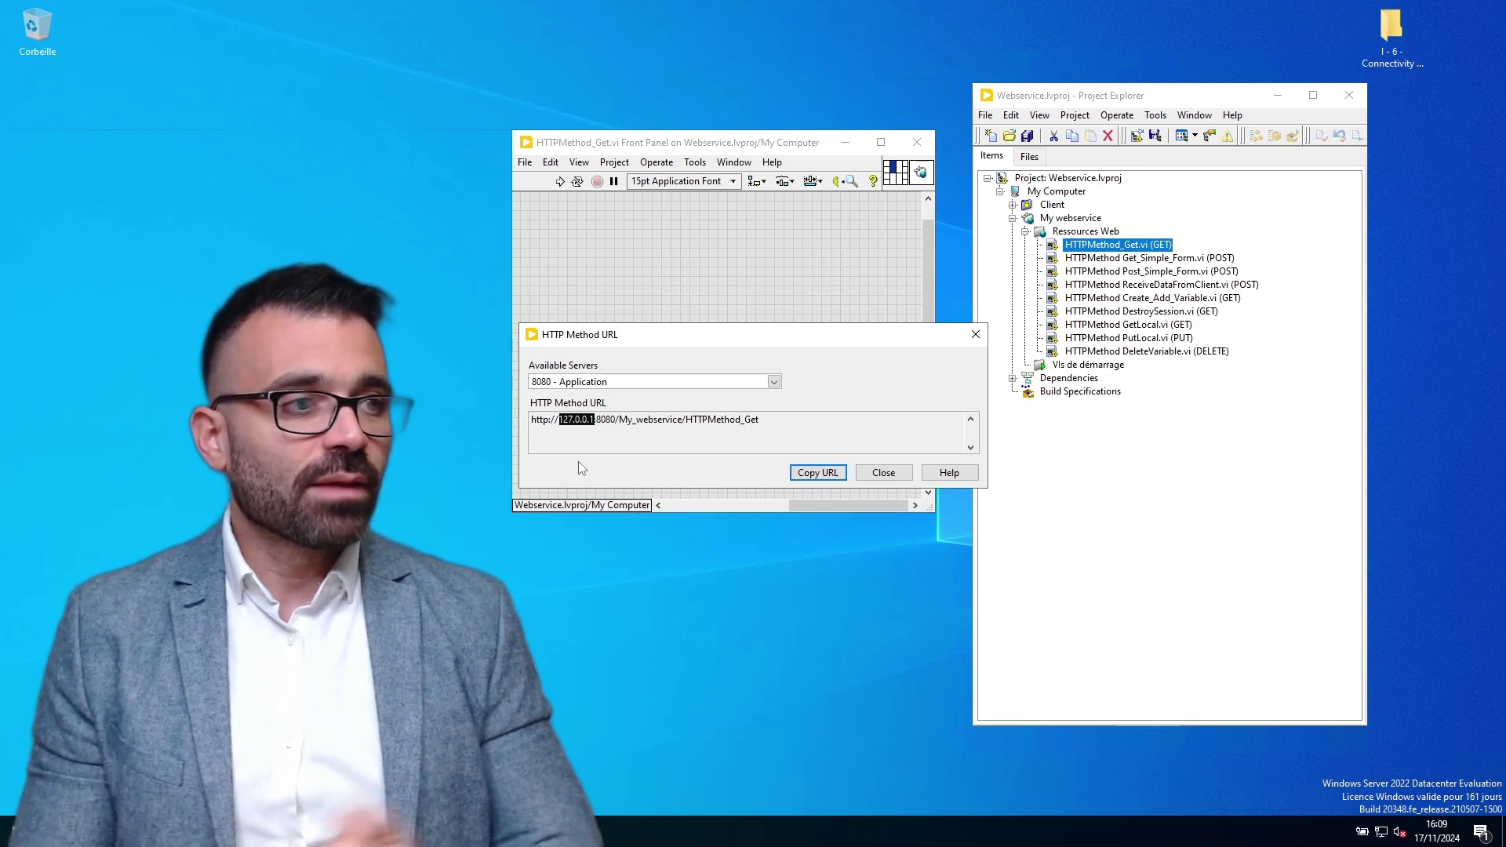
Step: Copy the full HTTP method URL of HTTPMethod_Get and close the URL dialog
{"action": "left_click_drag", "start_coordinate": [759, 420], "coordinate": [515, 433]}
{"action": "left_click", "coordinate": [515, 433]}
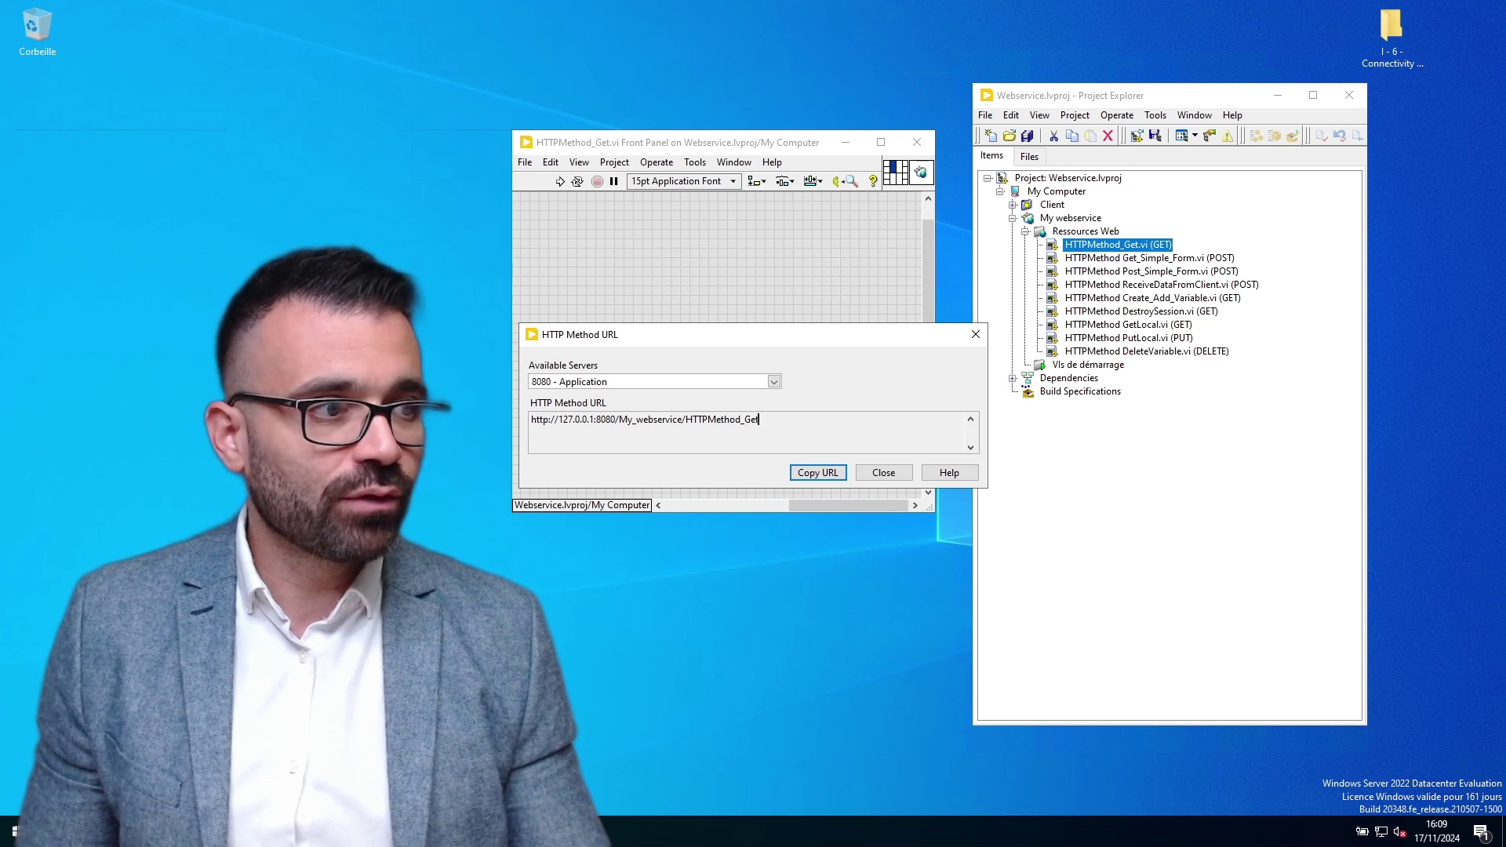
{"action": "left_click_drag", "start_coordinate": [759, 419], "coordinate": [529, 421]}
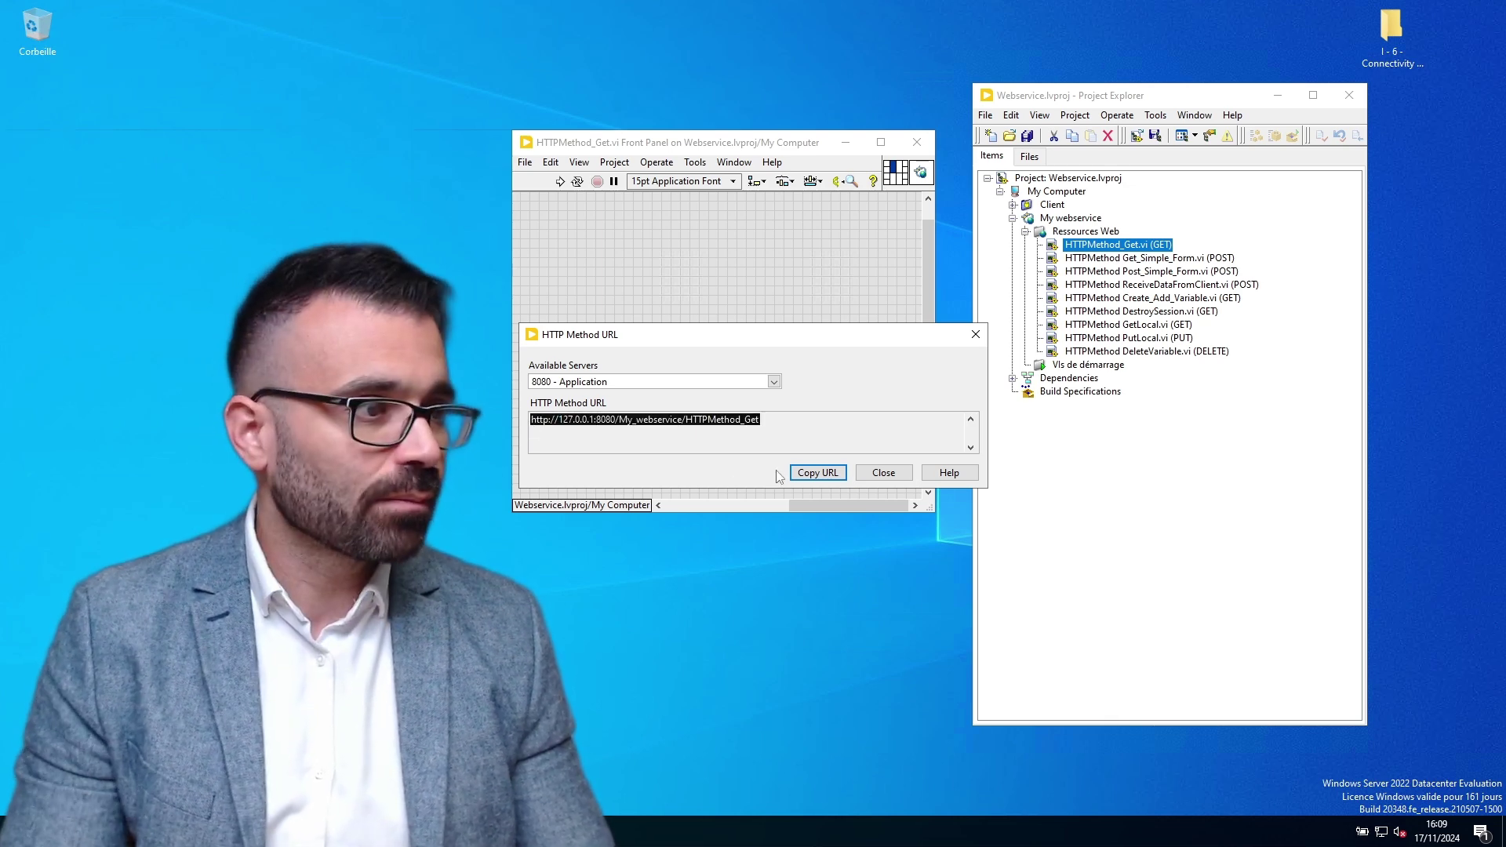
{"action": "left_click", "coordinate": [883, 472]}
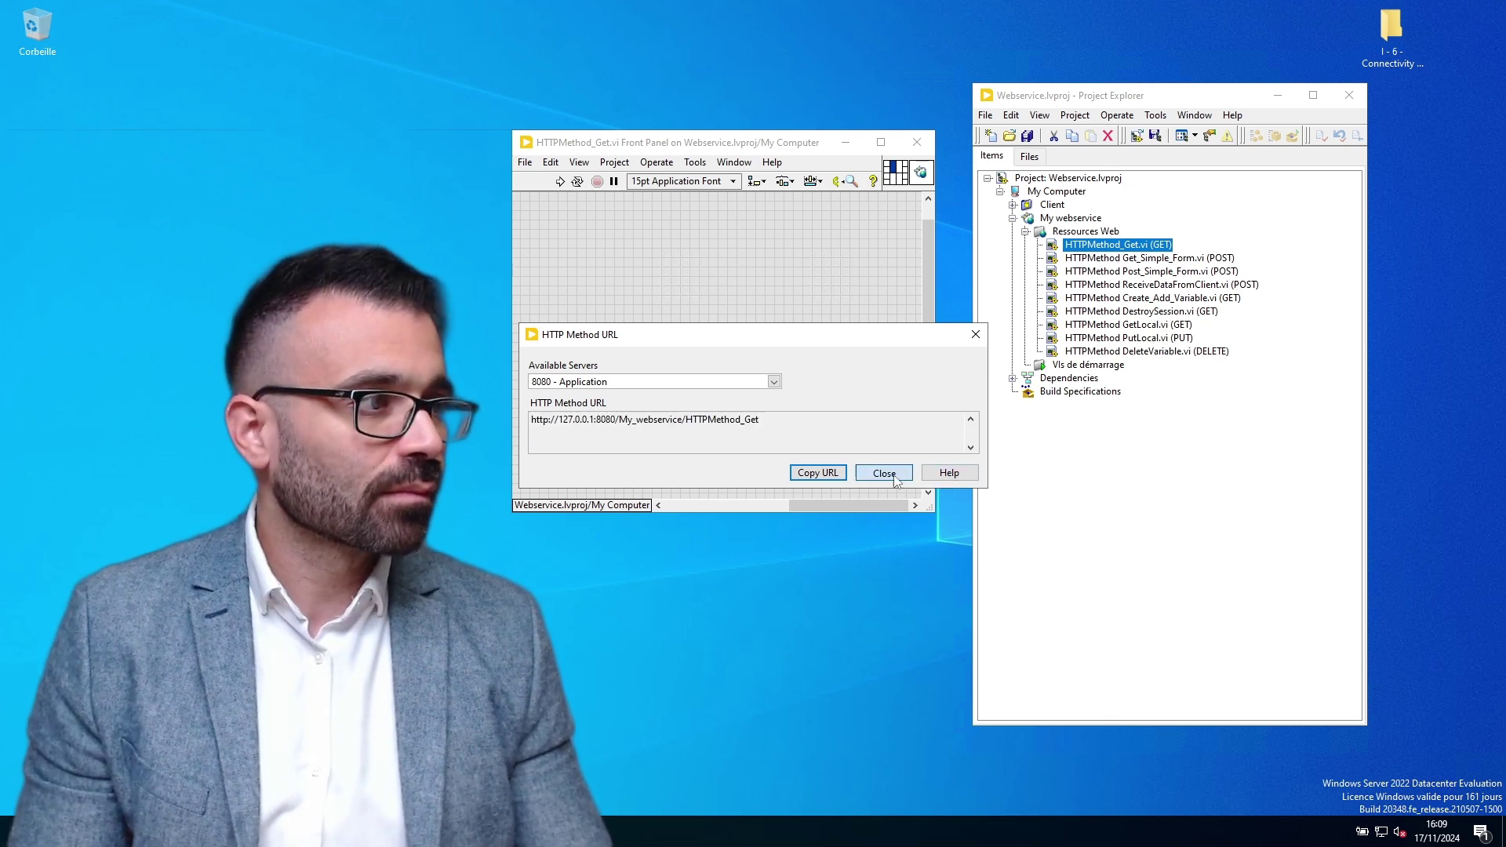
Step: Publish My webservice to the application web server and close the deployment report
{"action": "right_click", "coordinate": [1077, 221]}
{"action": "mouse_move", "coordinate": [1186, 309]}
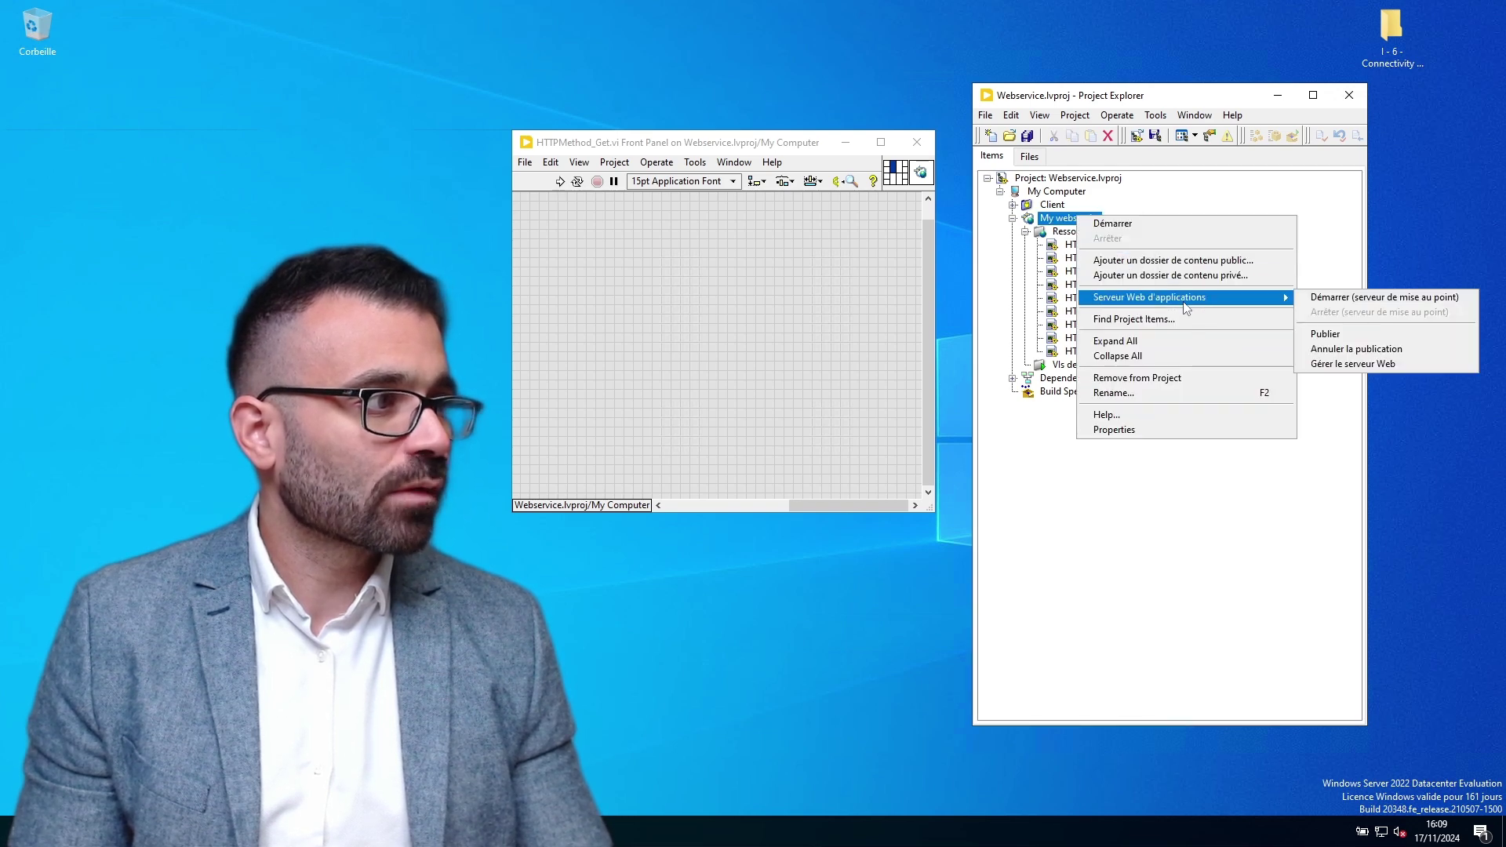
{"action": "left_click", "coordinate": [1333, 334]}
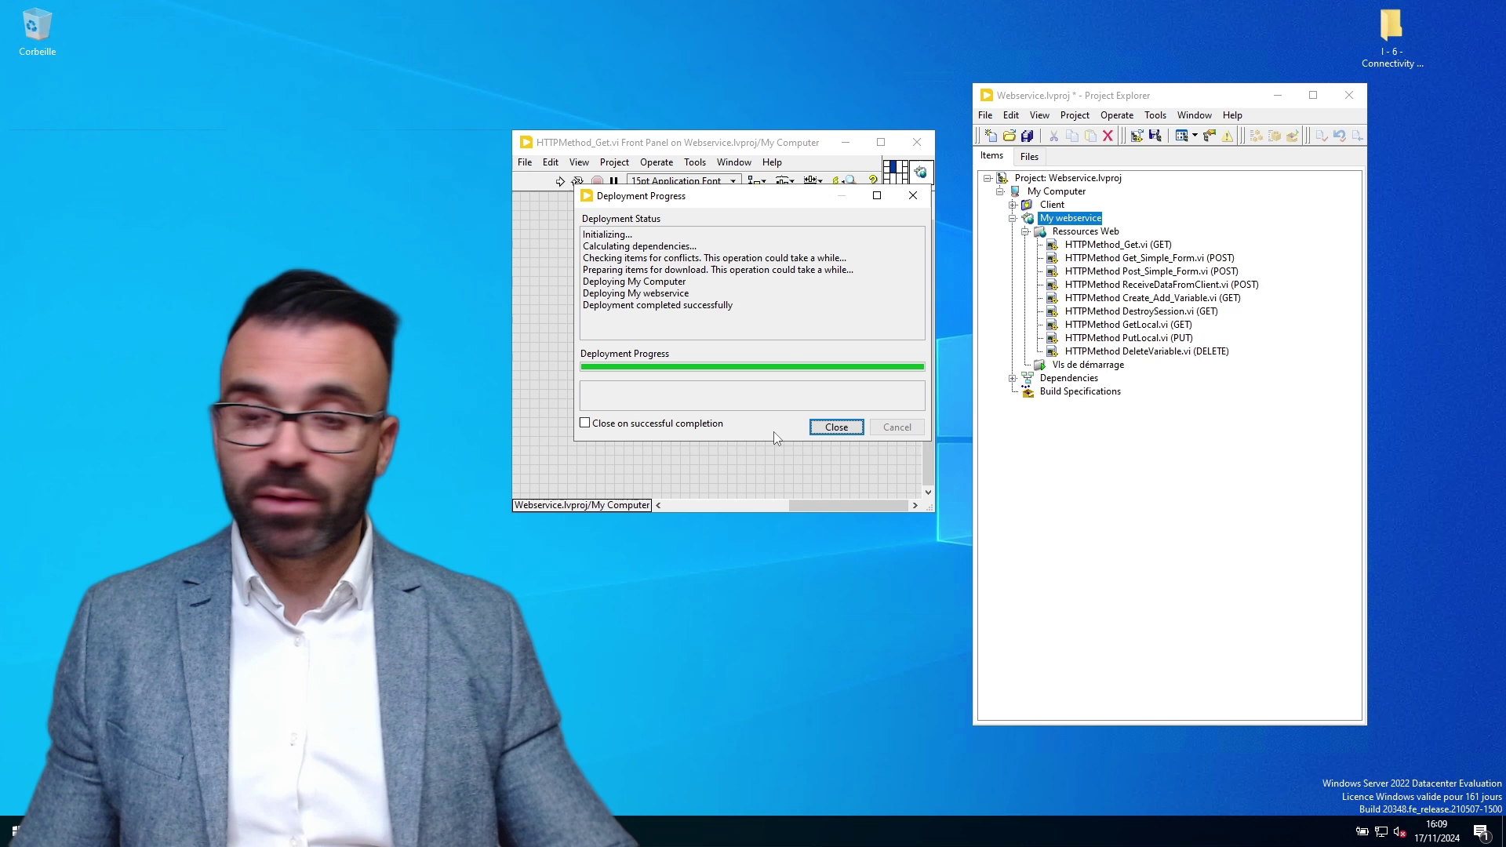
{"action": "left_click", "coordinate": [834, 428]}
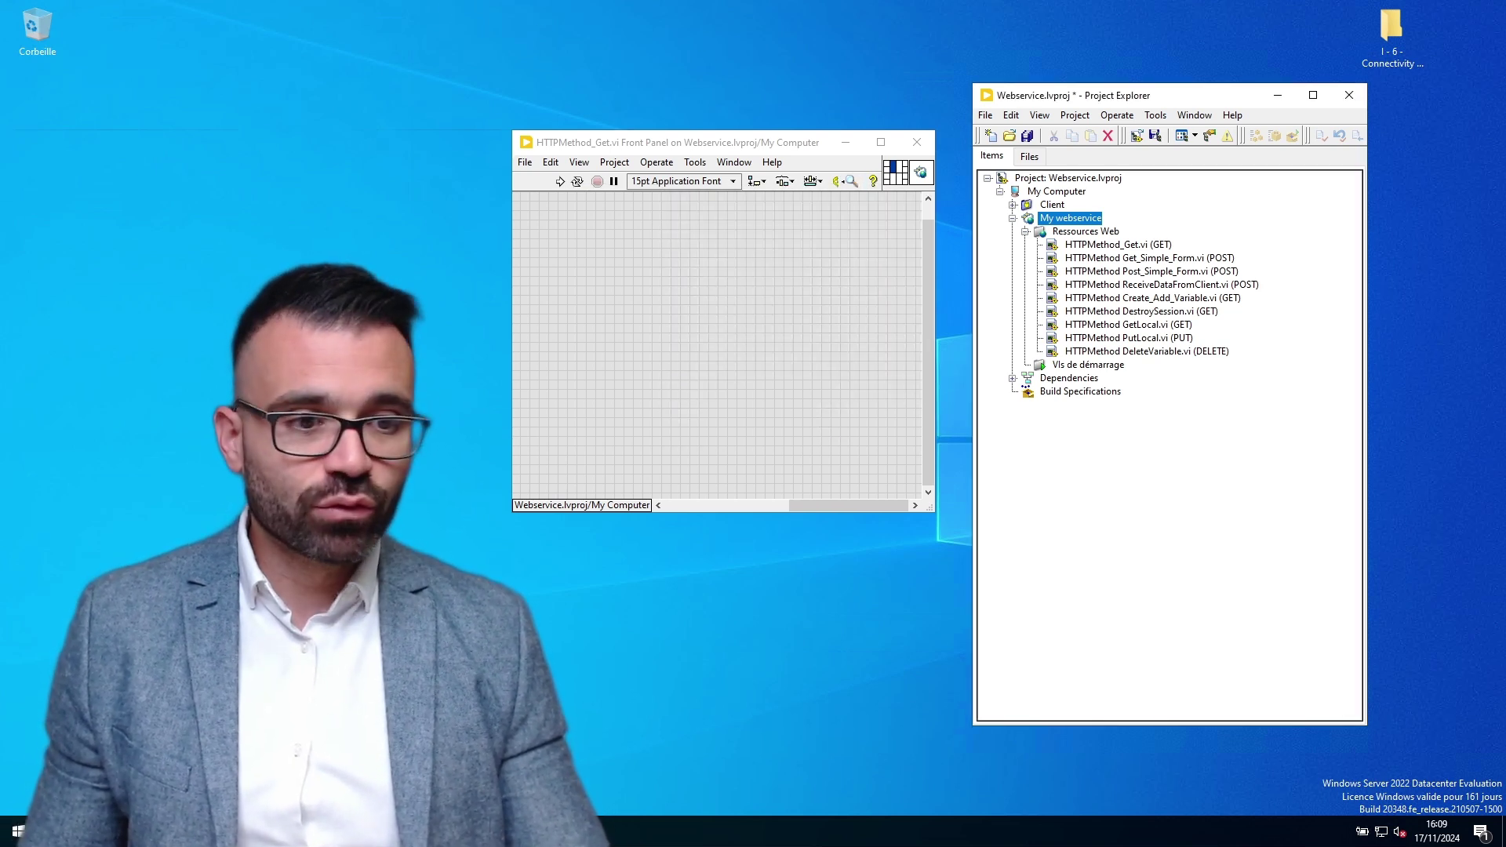
Step: Switch to the client computer's desktop and open a blank VI's block diagram in LabVIEW
{"action": "left_click", "coordinate": [416, 425]}
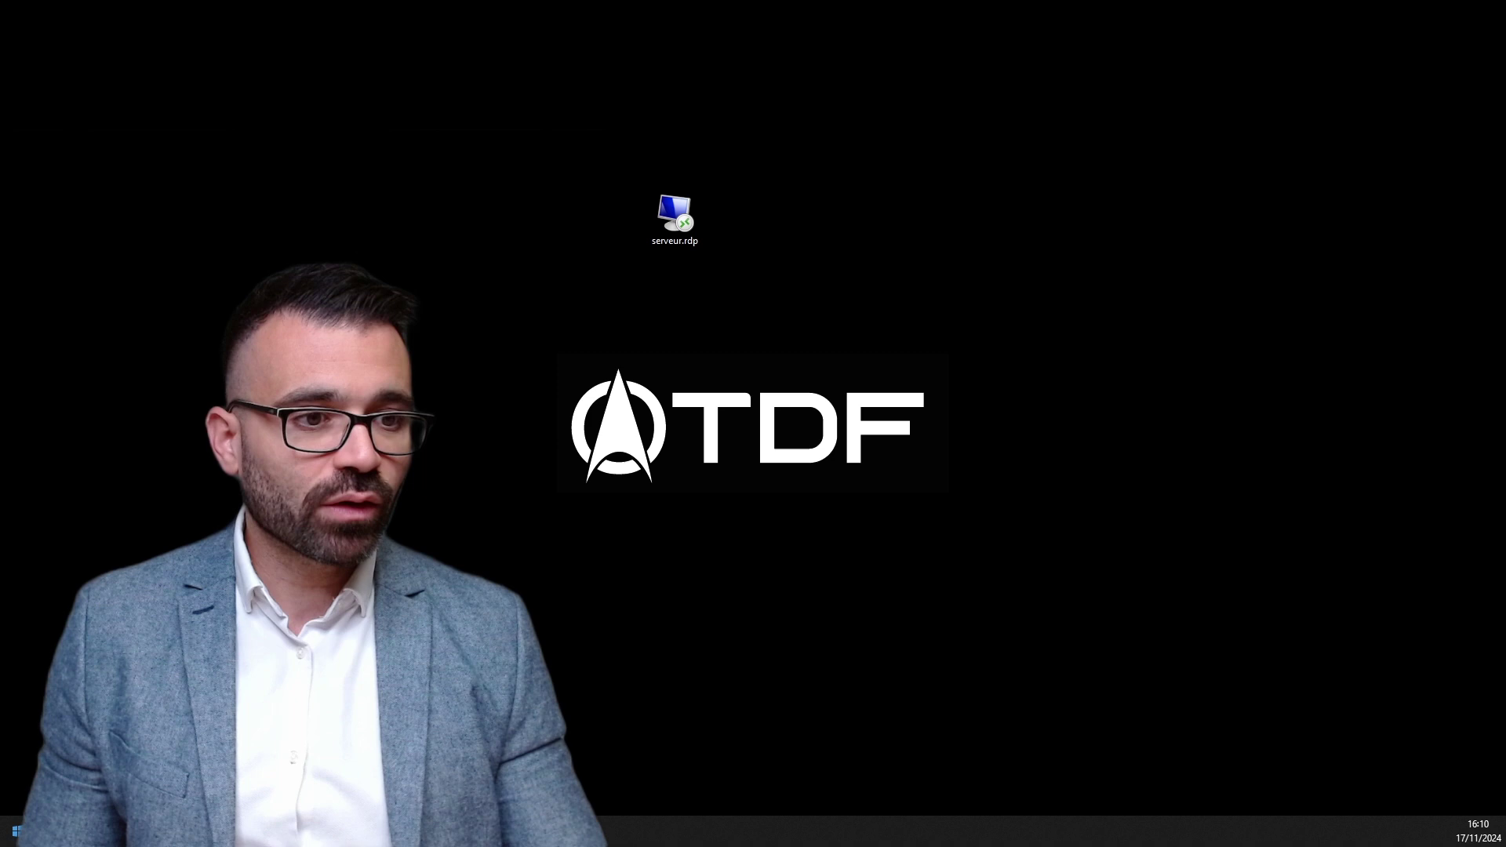
{"action": "key", "text": "super"}
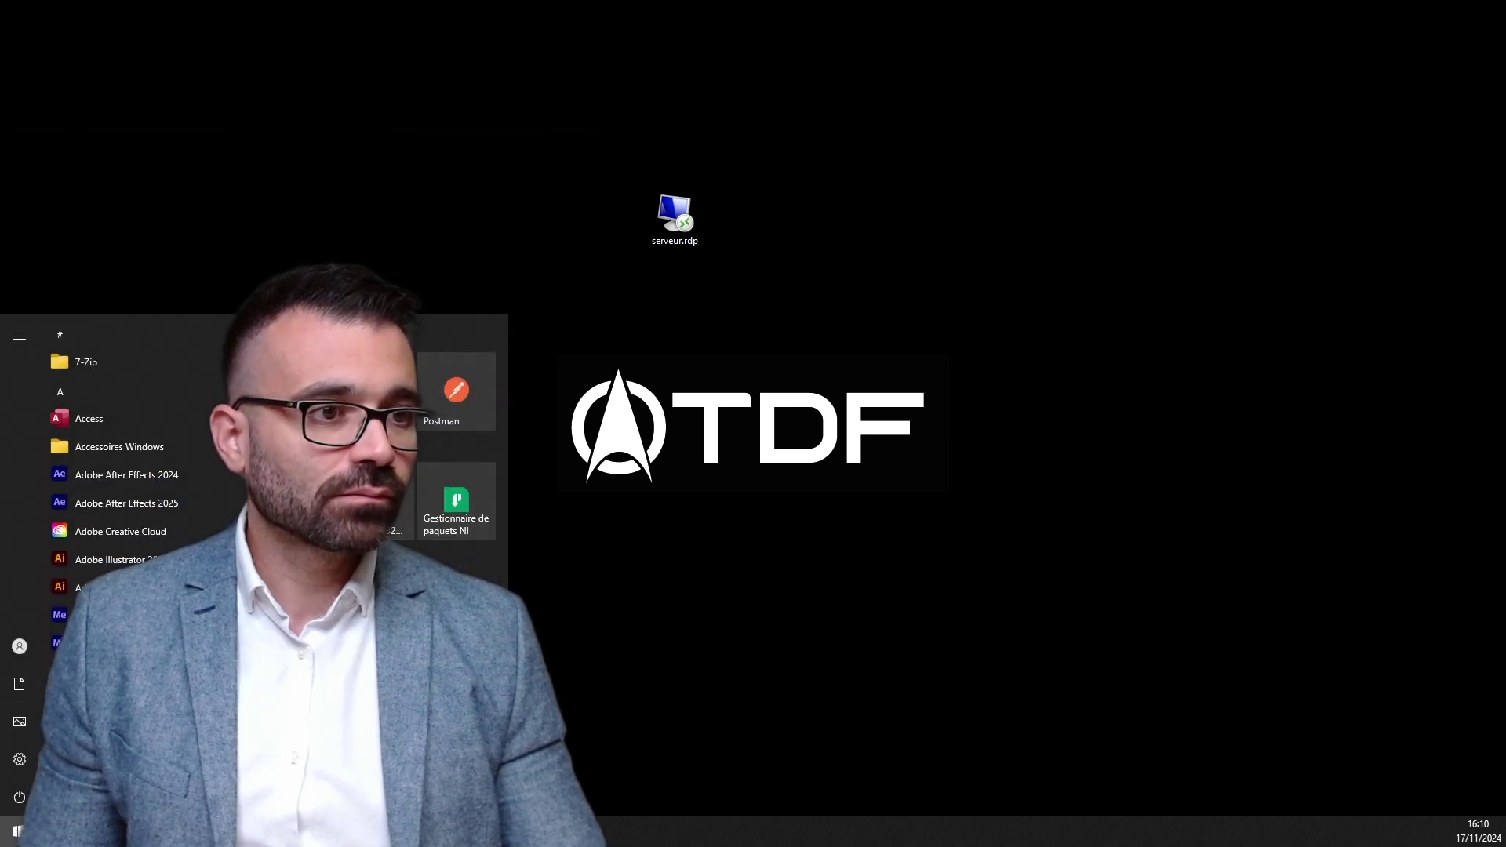
{"action": "key", "text": "super"}
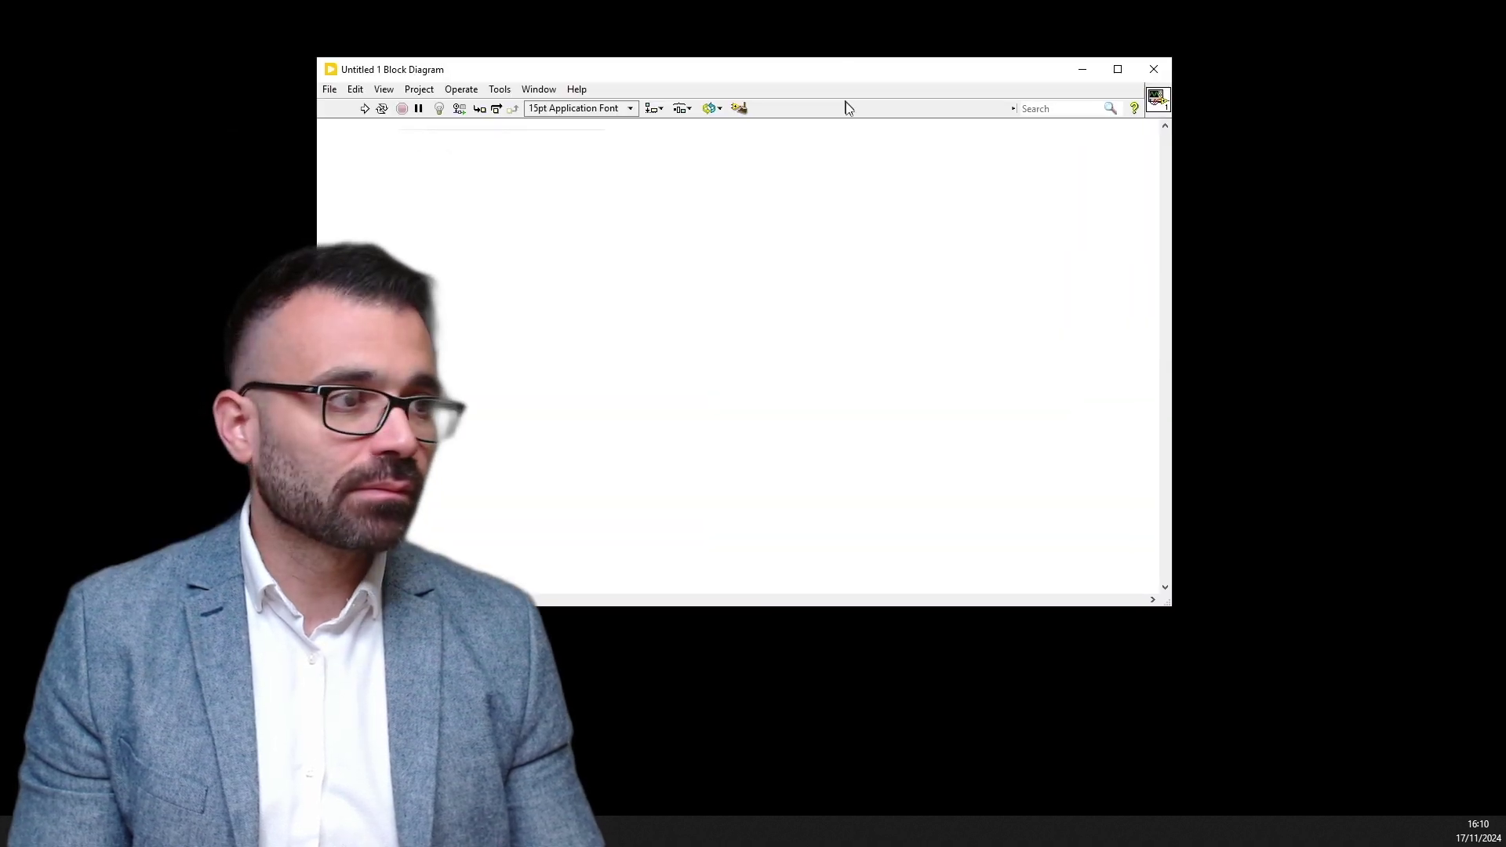
{"action": "right_click", "coordinate": [934, 243]}
{"action": "left_click", "coordinate": [706, 366]}
{"action": "right_click", "coordinate": [745, 278]}
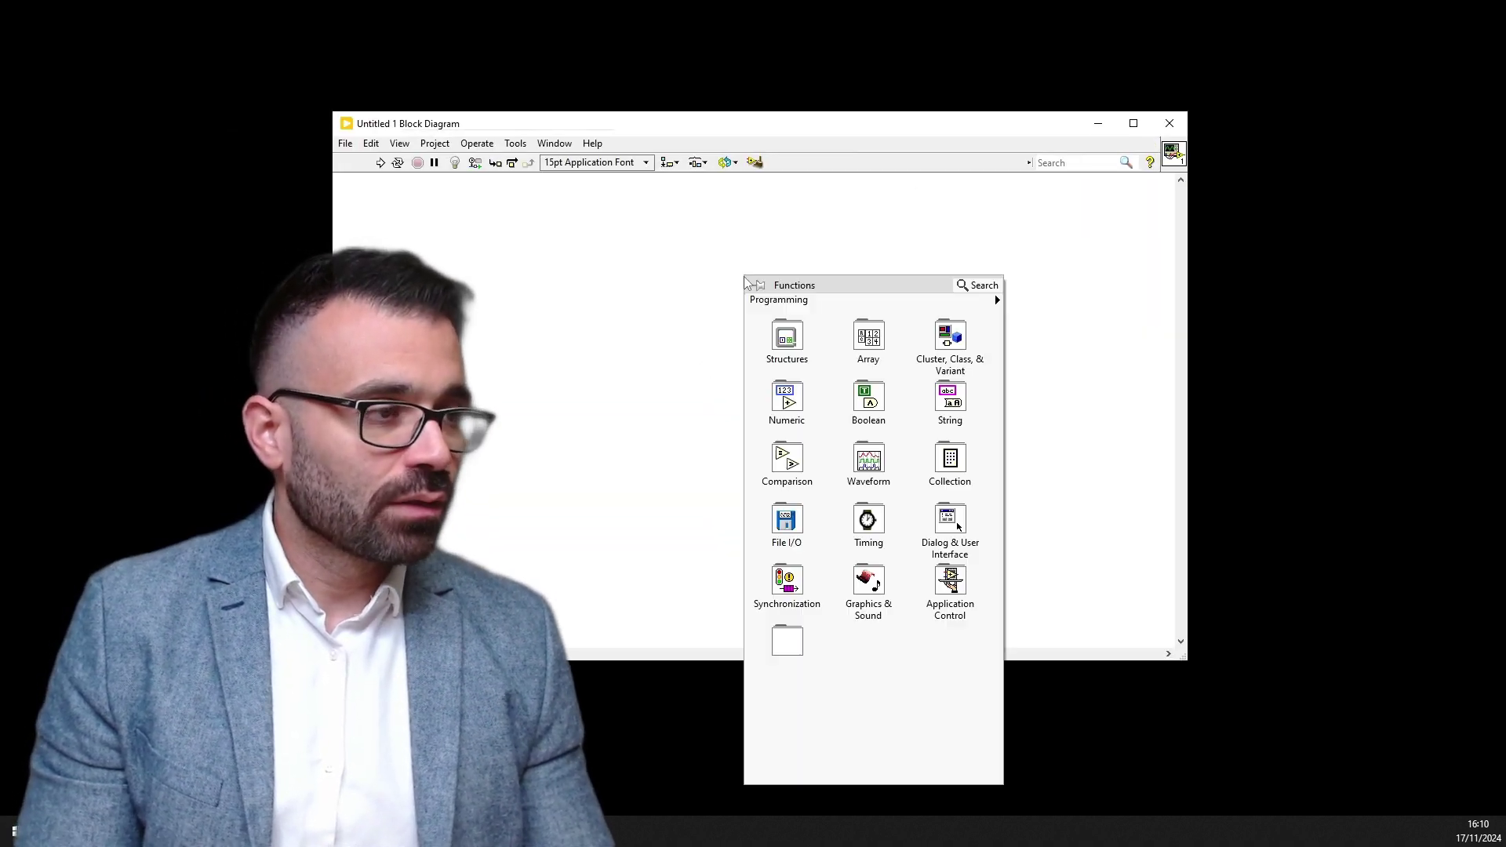
{"action": "mouse_move", "coordinate": [950, 396]}
{"action": "left_click", "coordinate": [1032, 704]}
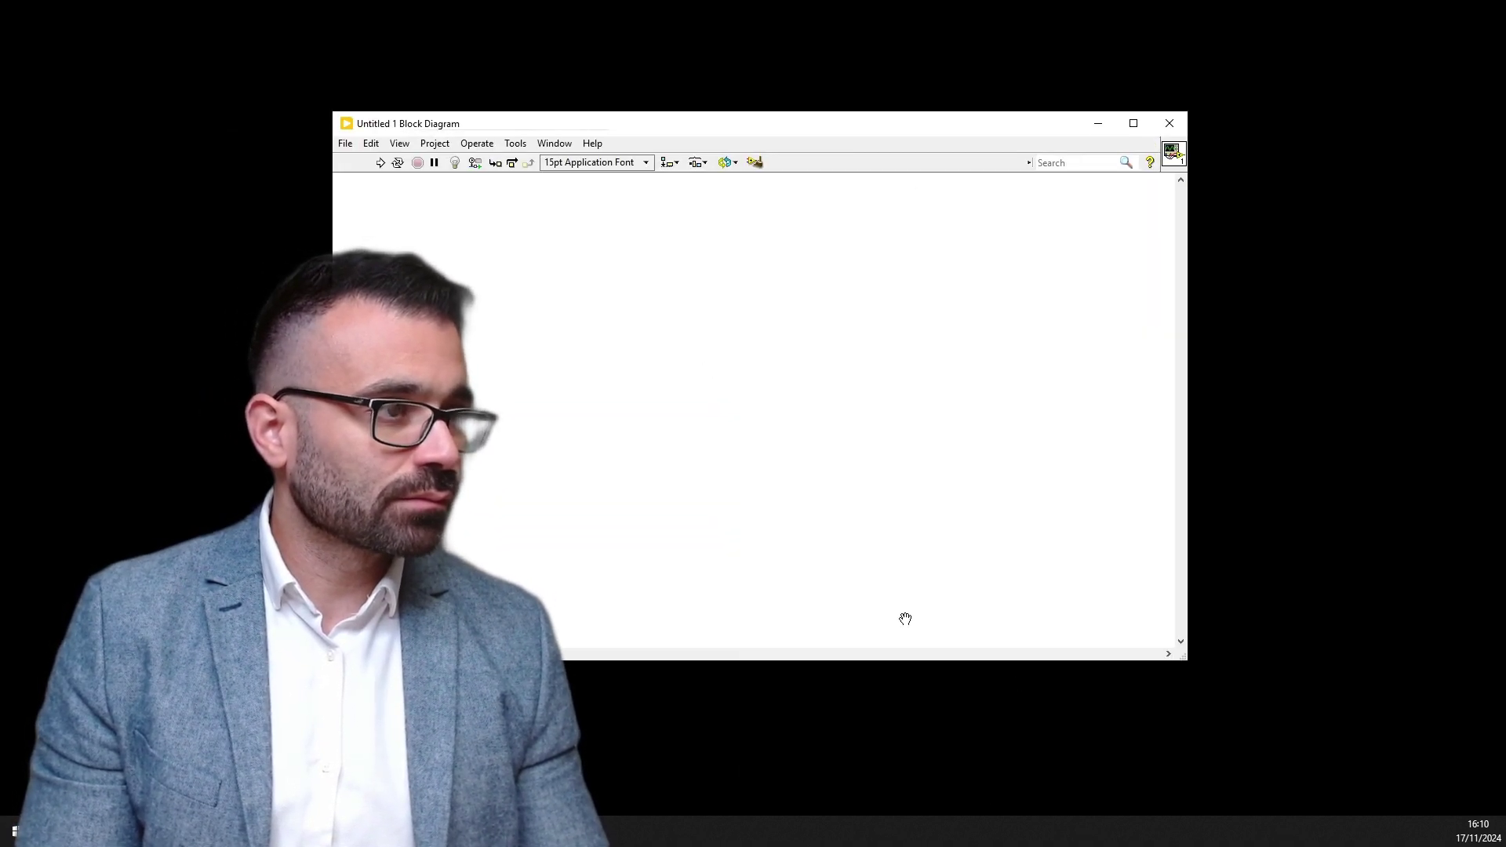
{"action": "left_click", "coordinate": [645, 377]}
{"action": "type", "text": "http://127.0.0.1:8080/My_webservice/HTTPMethod_Get"}
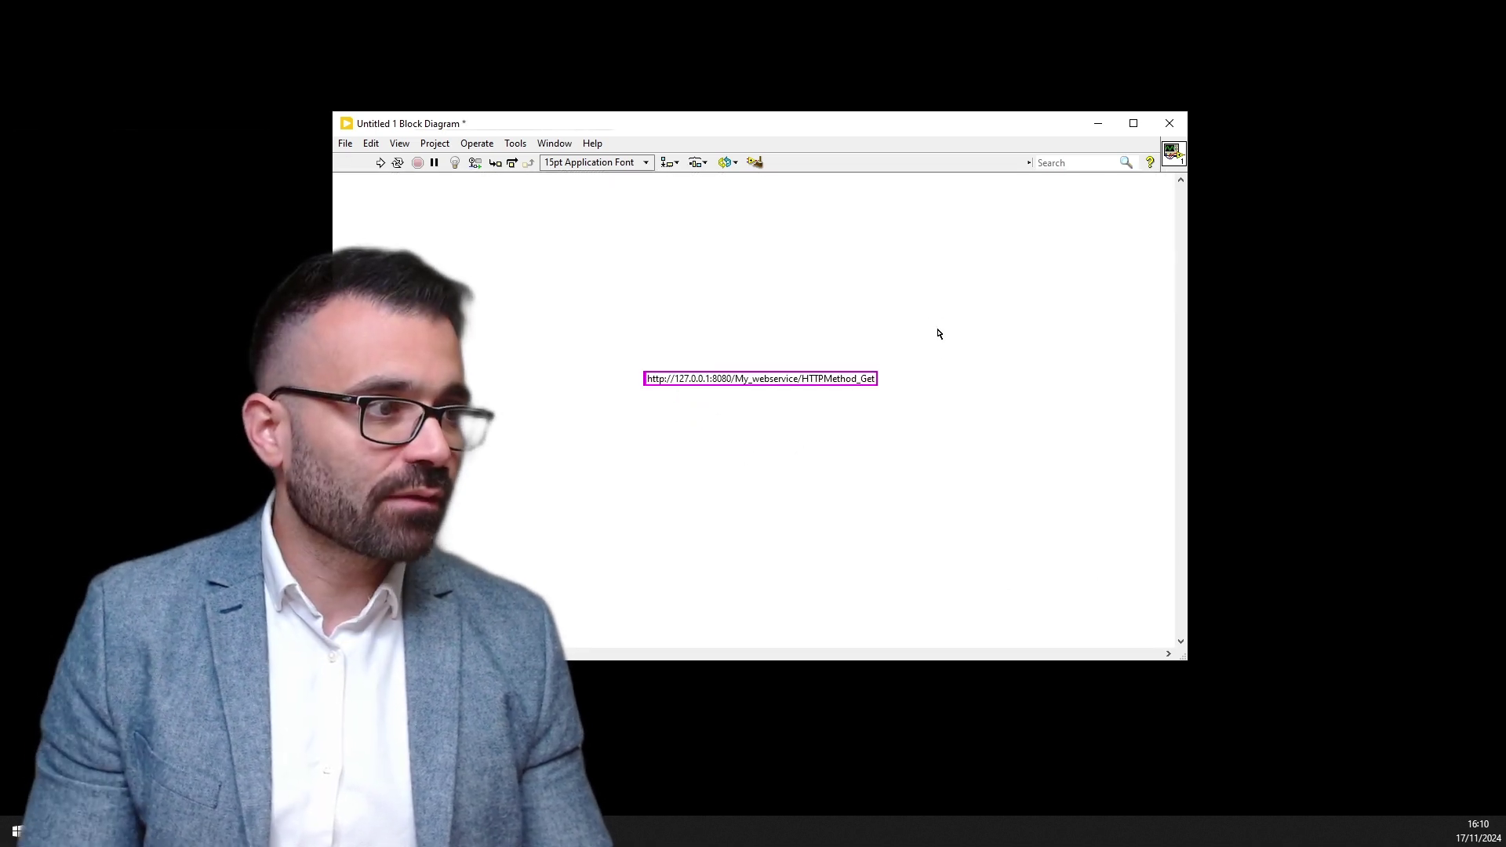
{"action": "left_click_drag", "start_coordinate": [710, 378], "coordinate": [598, 320]}
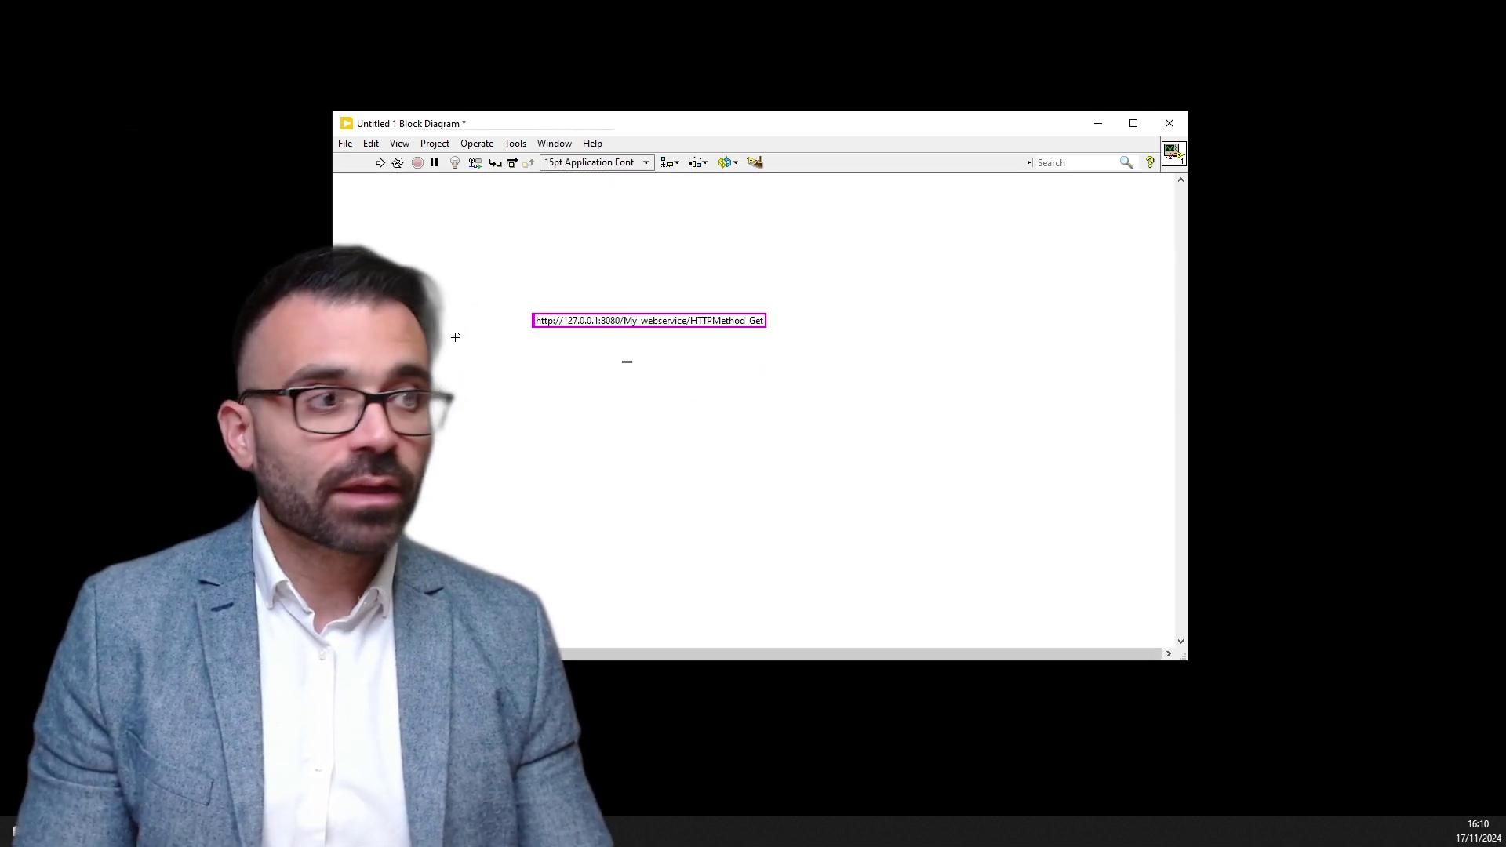
{"action": "left_click", "coordinate": [589, 327]}
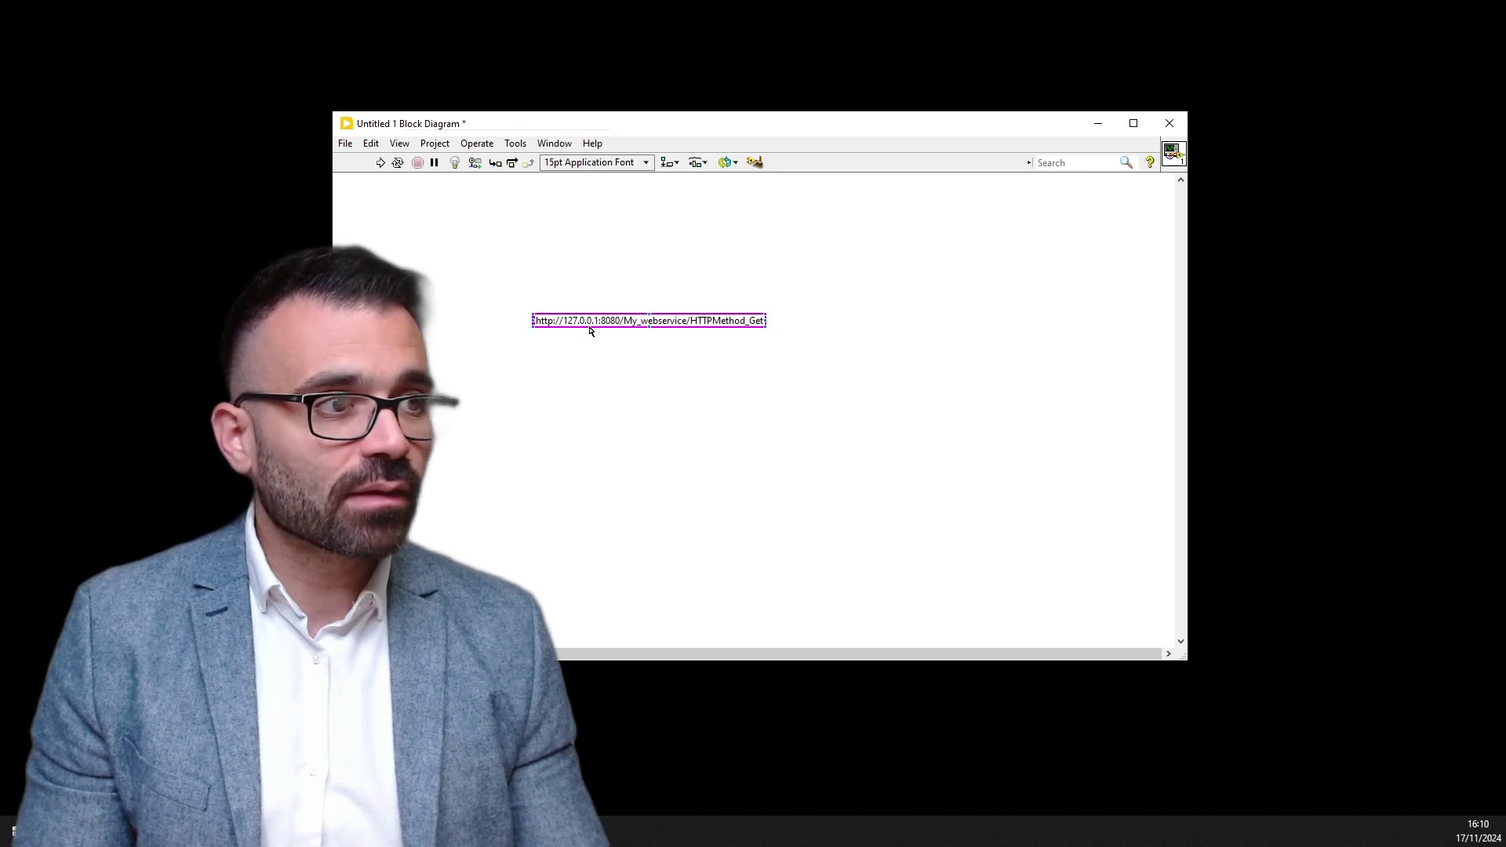
{"action": "left_click", "coordinate": [589, 374]}
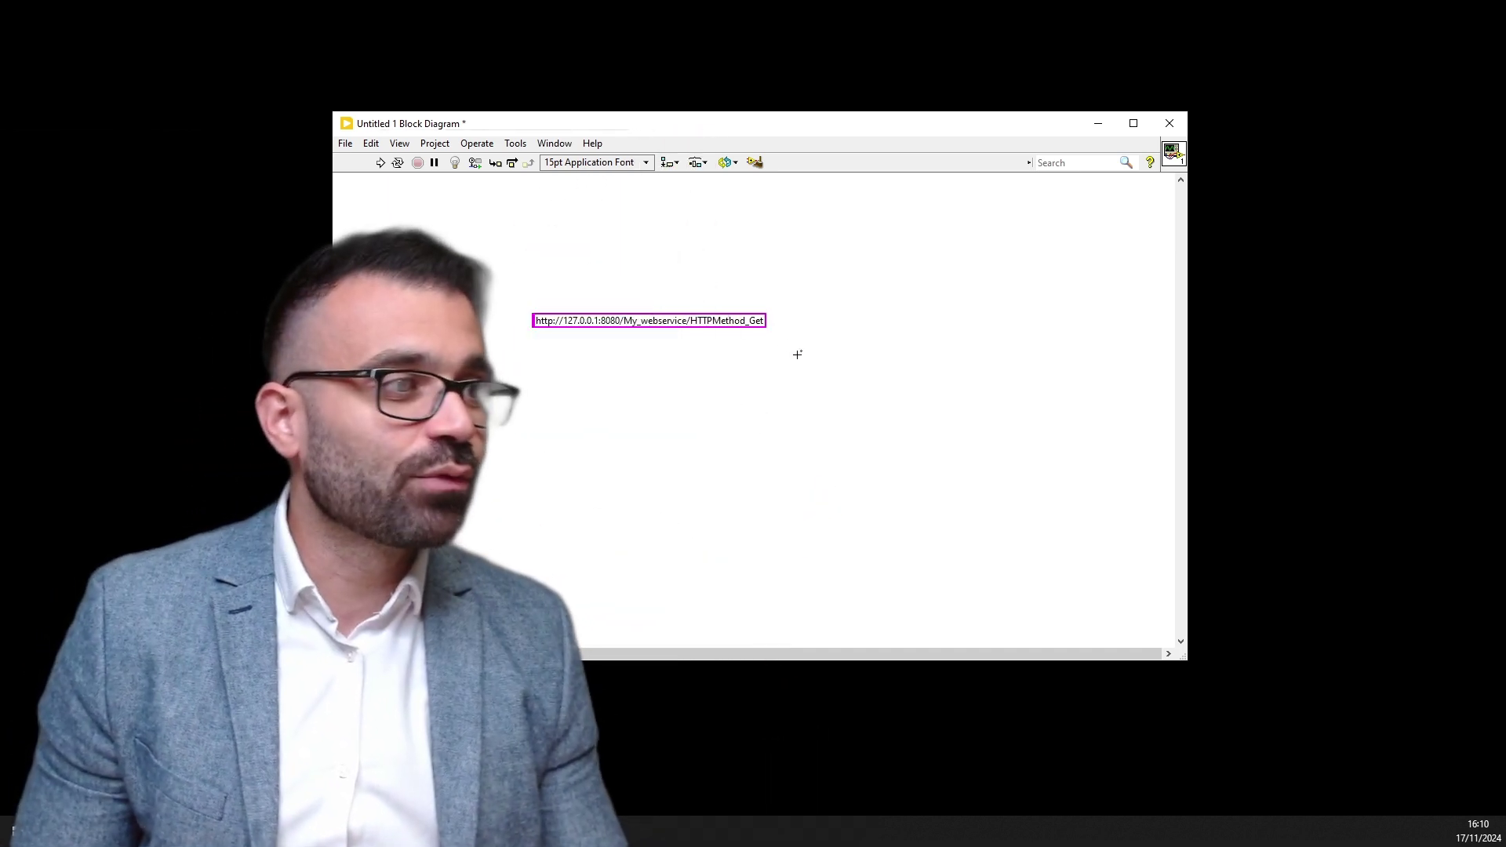
Step: Place the HTTP Client GET function beside the URL constant and wire the constant into its URL input
{"action": "right_click", "coordinate": [882, 302]}
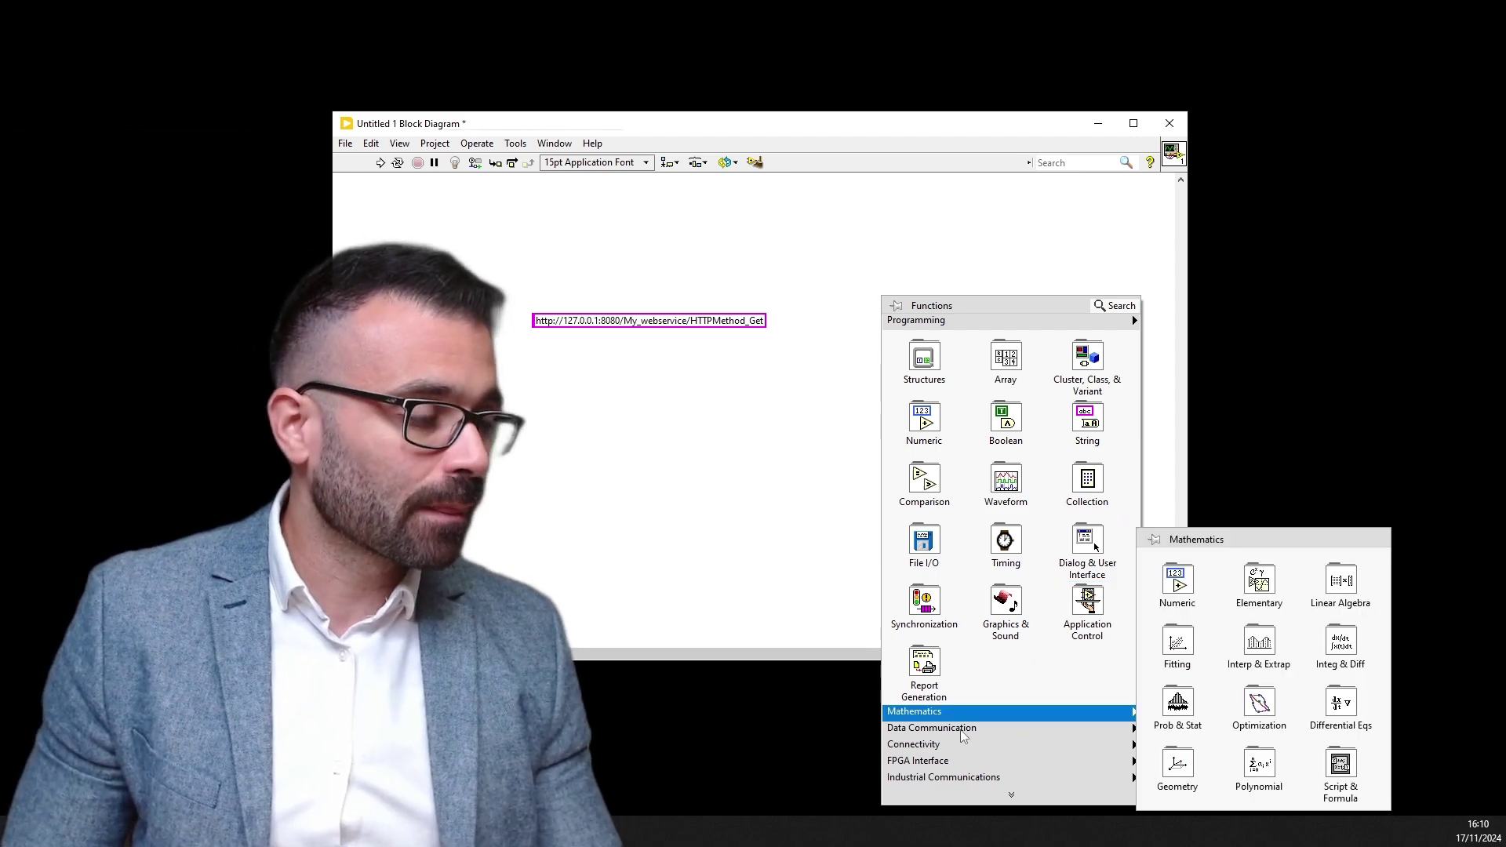
{"action": "mouse_move", "coordinate": [963, 733]}
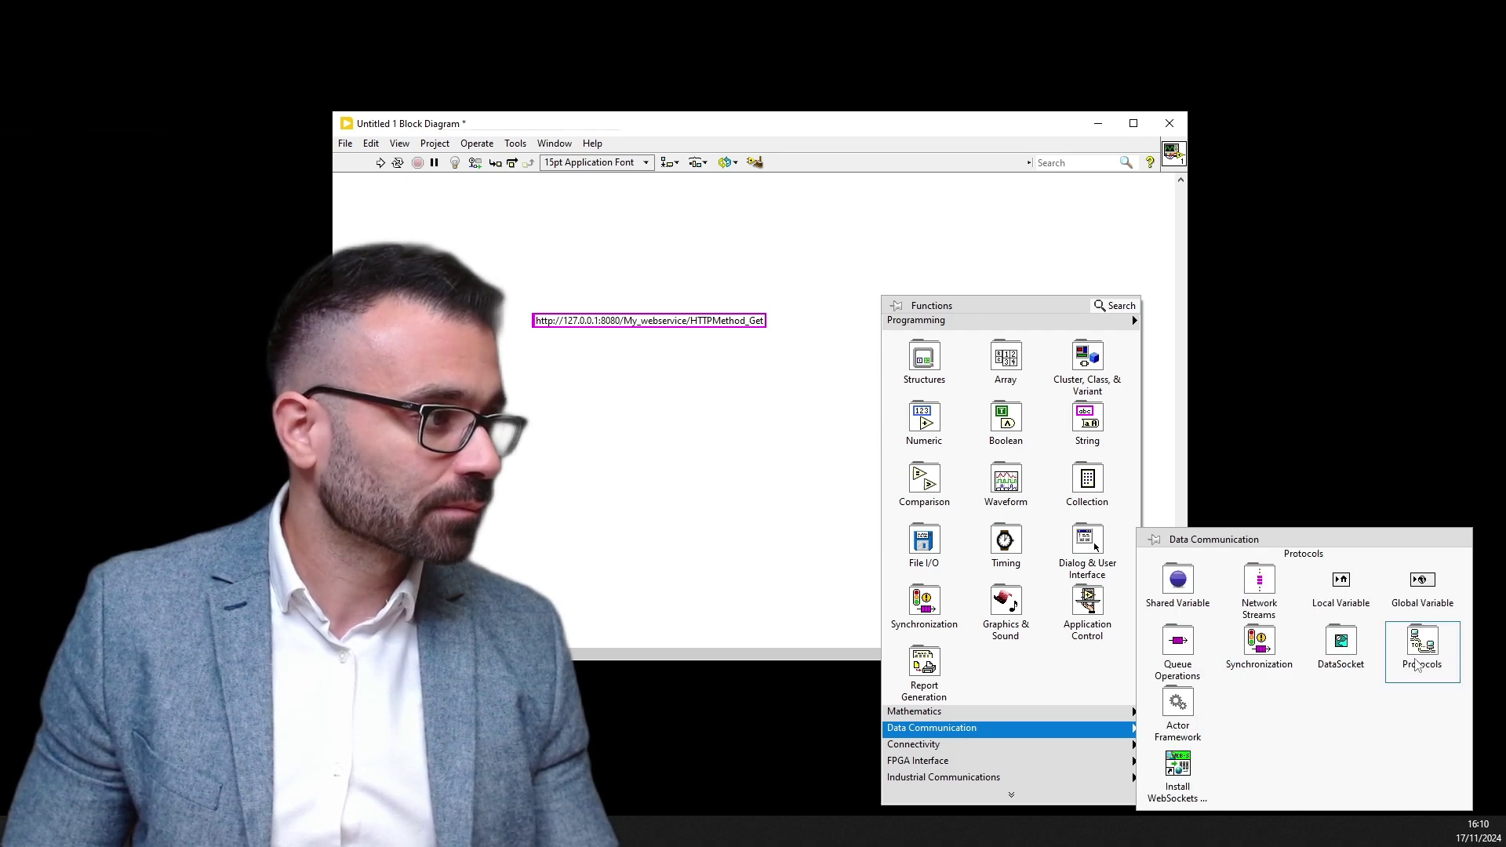
{"action": "mouse_move", "coordinate": [1410, 661]}
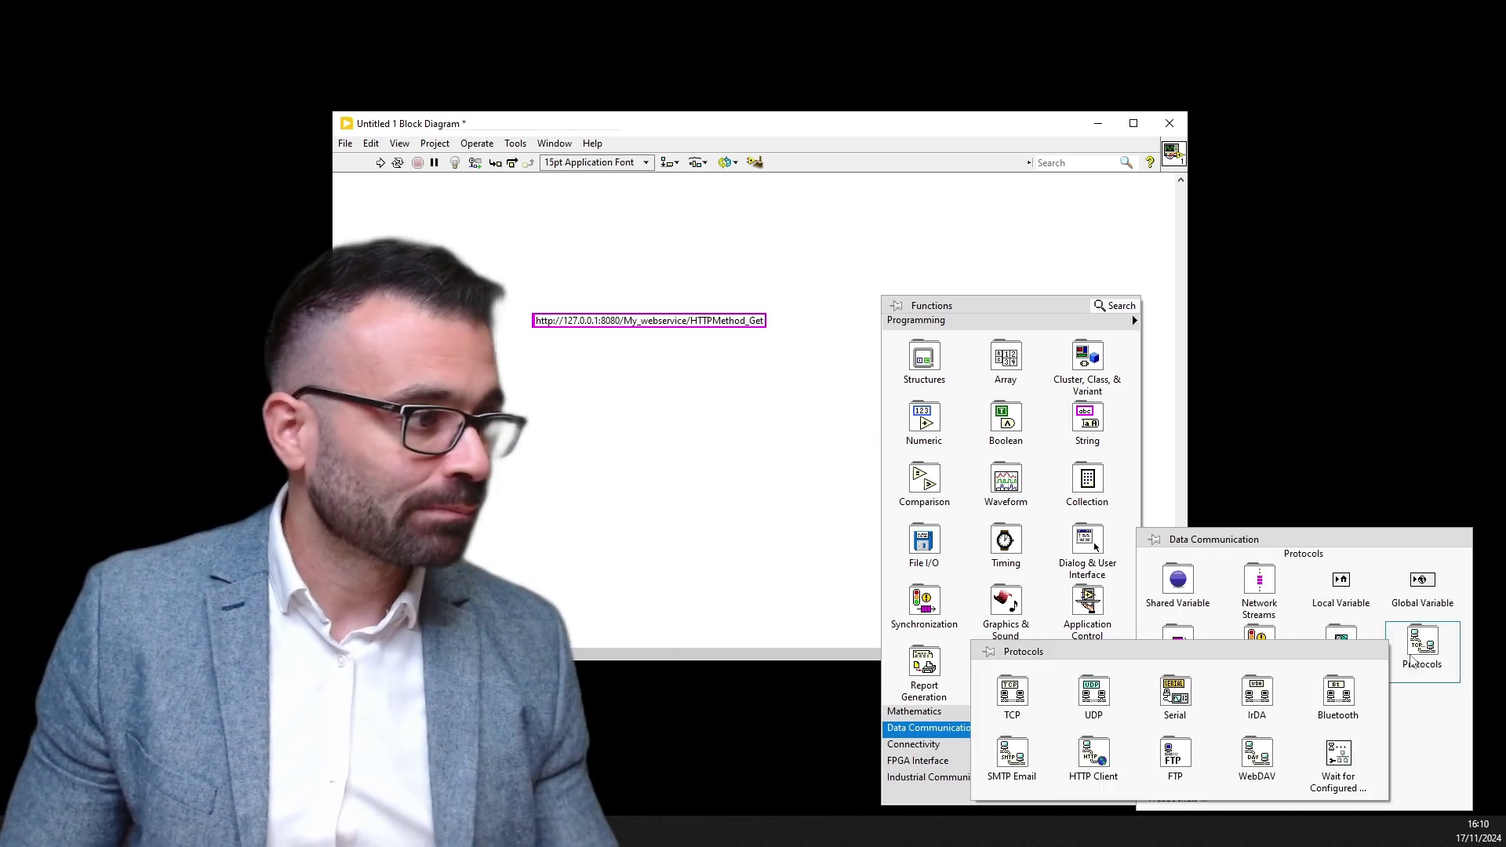
{"action": "mouse_move", "coordinate": [1128, 774]}
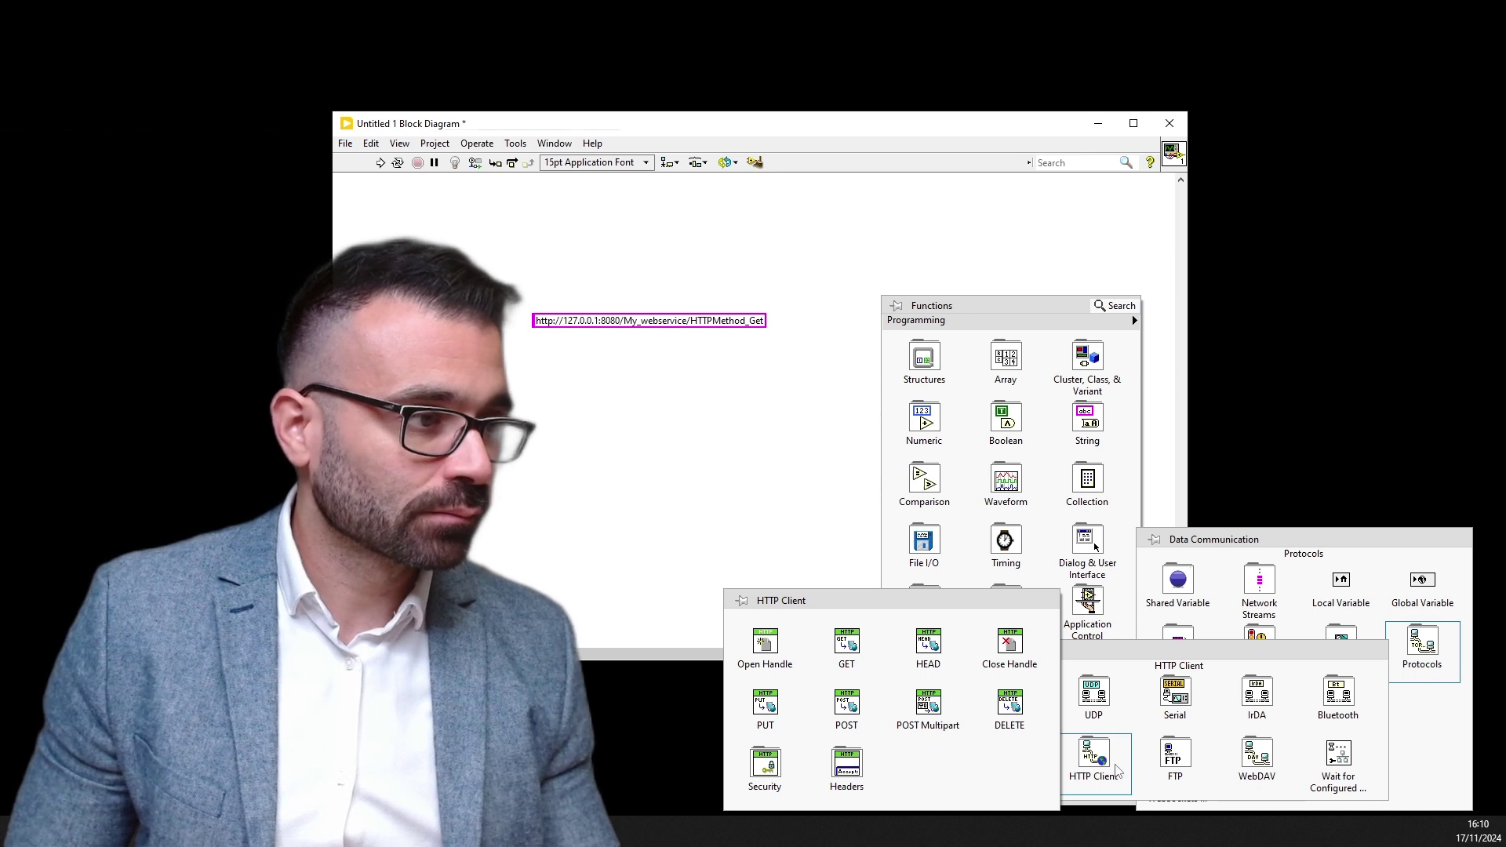
{"action": "left_click", "coordinate": [855, 659]}
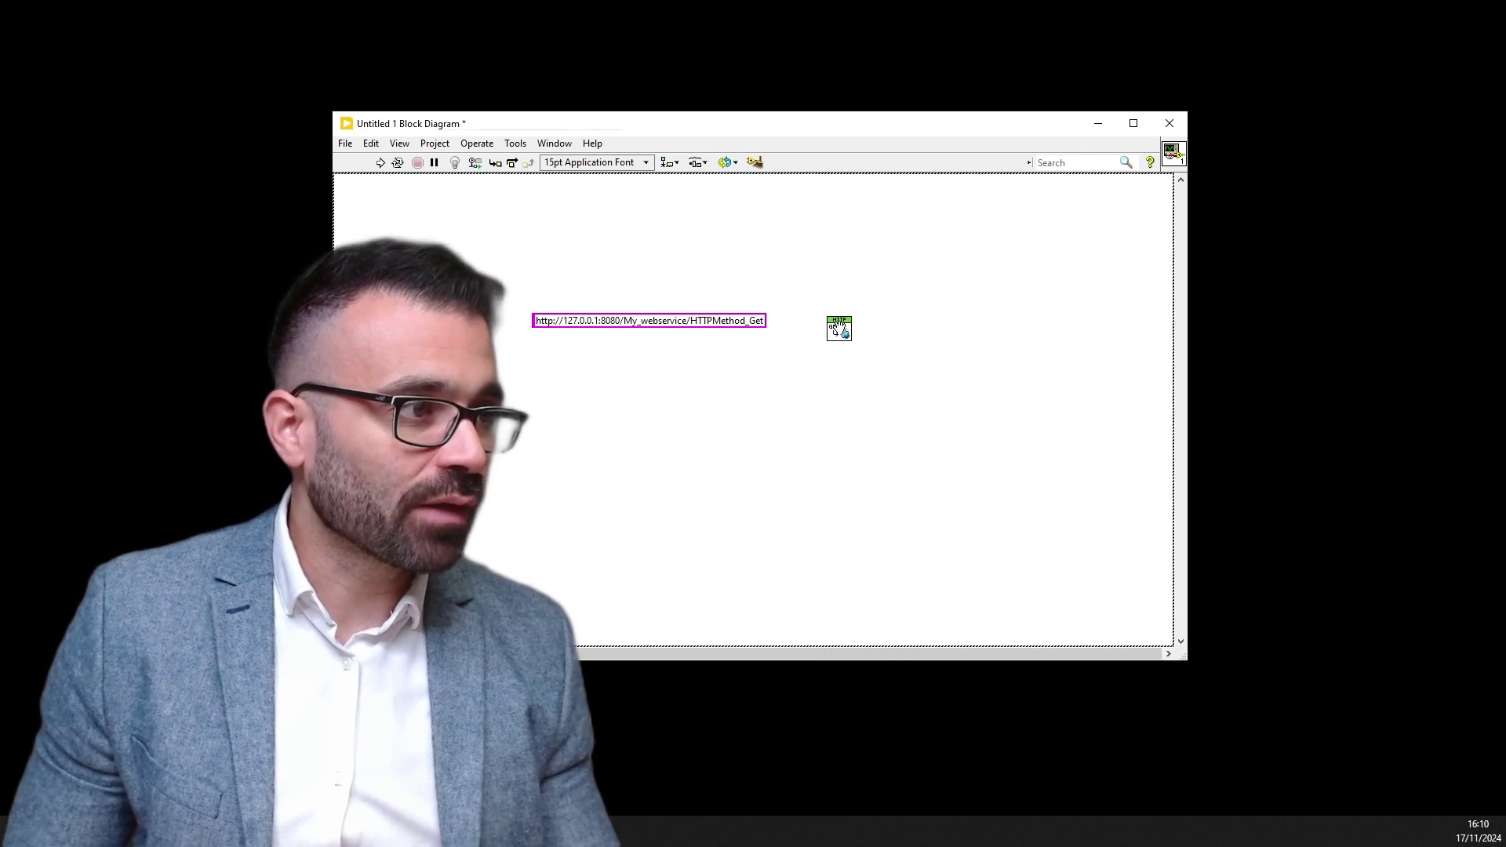
{"action": "left_click", "coordinate": [839, 328]}
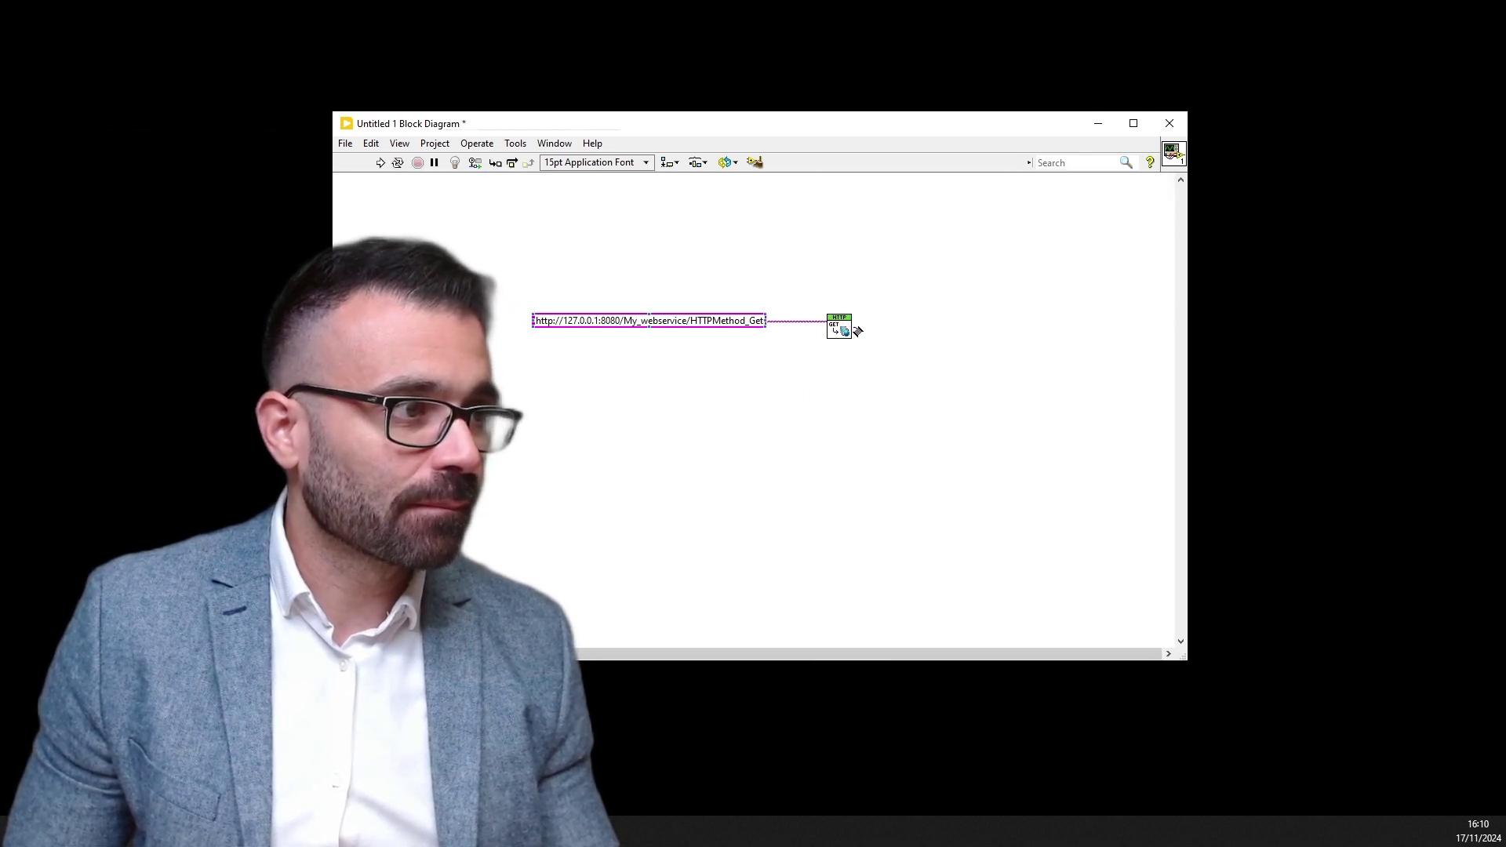
Step: Create an indicator for the GET function's headers output and move it clear of the function
{"action": "right_click", "coordinate": [854, 322]}
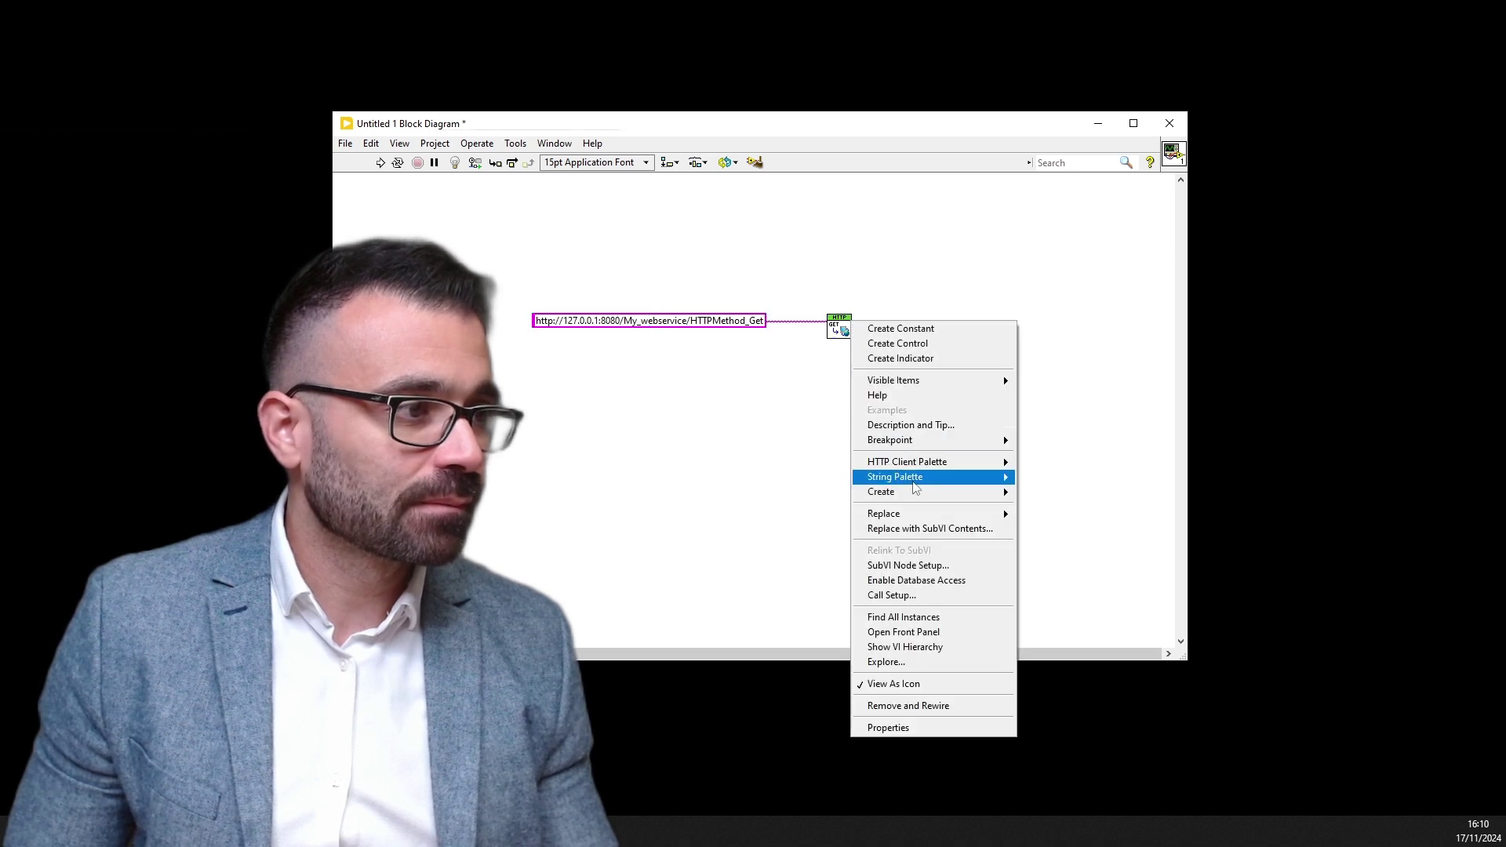
{"action": "mouse_move", "coordinate": [941, 492]}
{"action": "left_click", "coordinate": [1026, 509]}
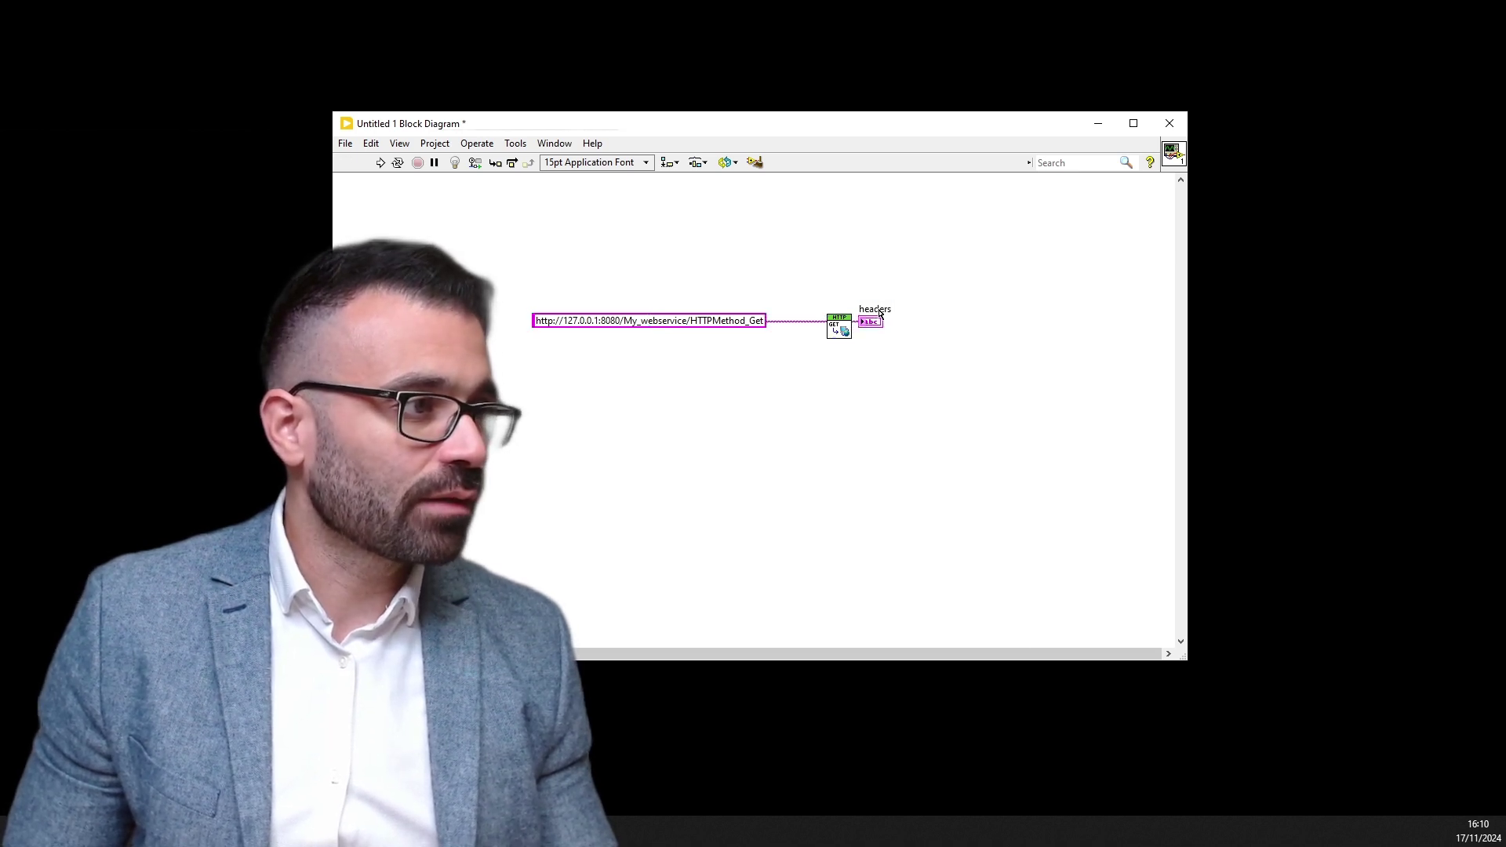
{"action": "left_click_drag", "start_coordinate": [869, 322], "coordinate": [911, 417]}
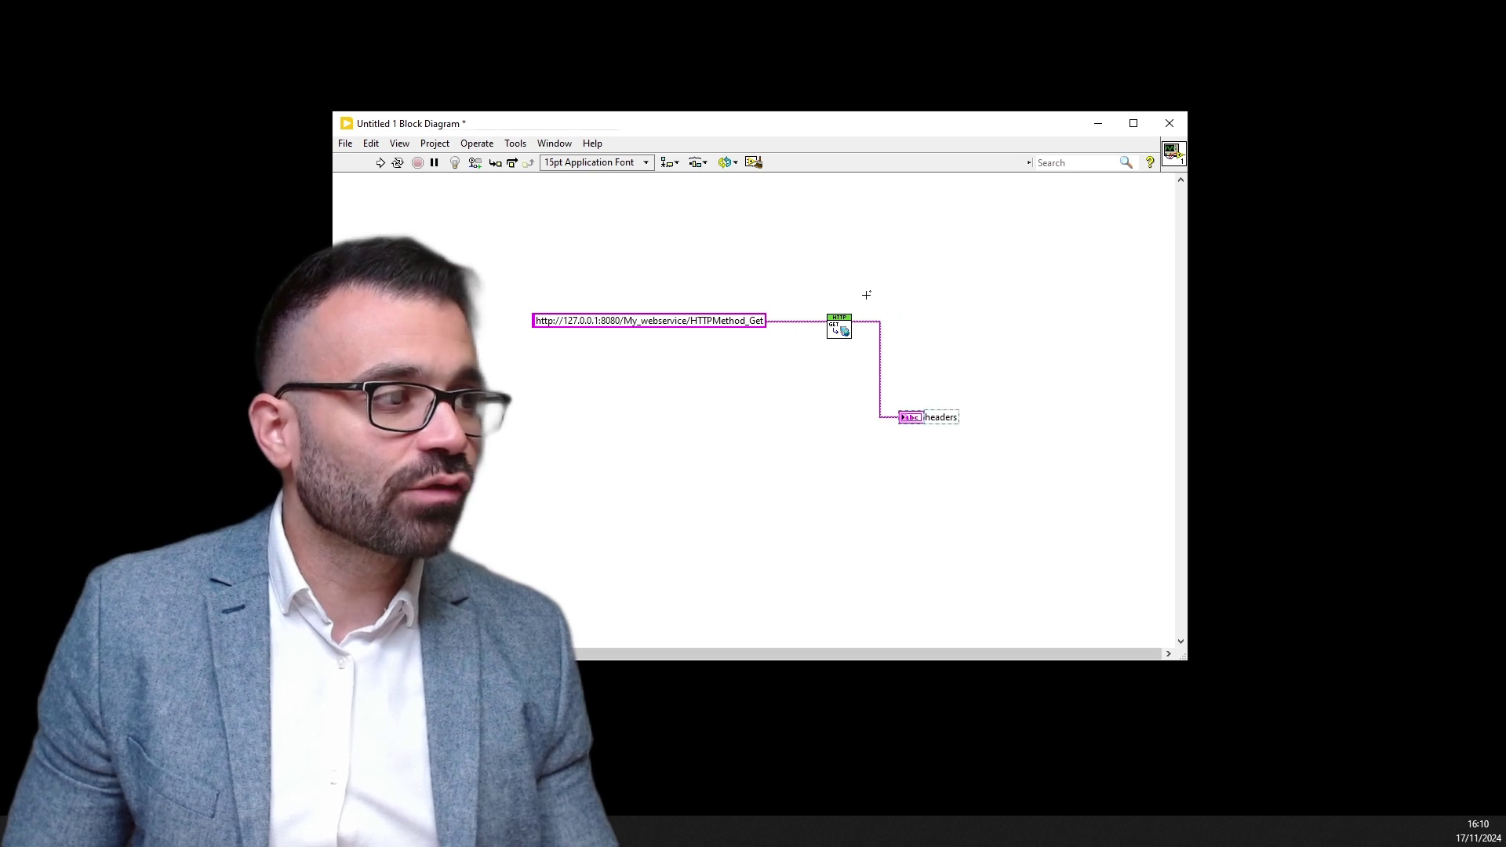
Step: Create an indicator for the GET function's body output, then arrange headers above and body below the function
{"action": "right_click", "coordinate": [856, 327]}
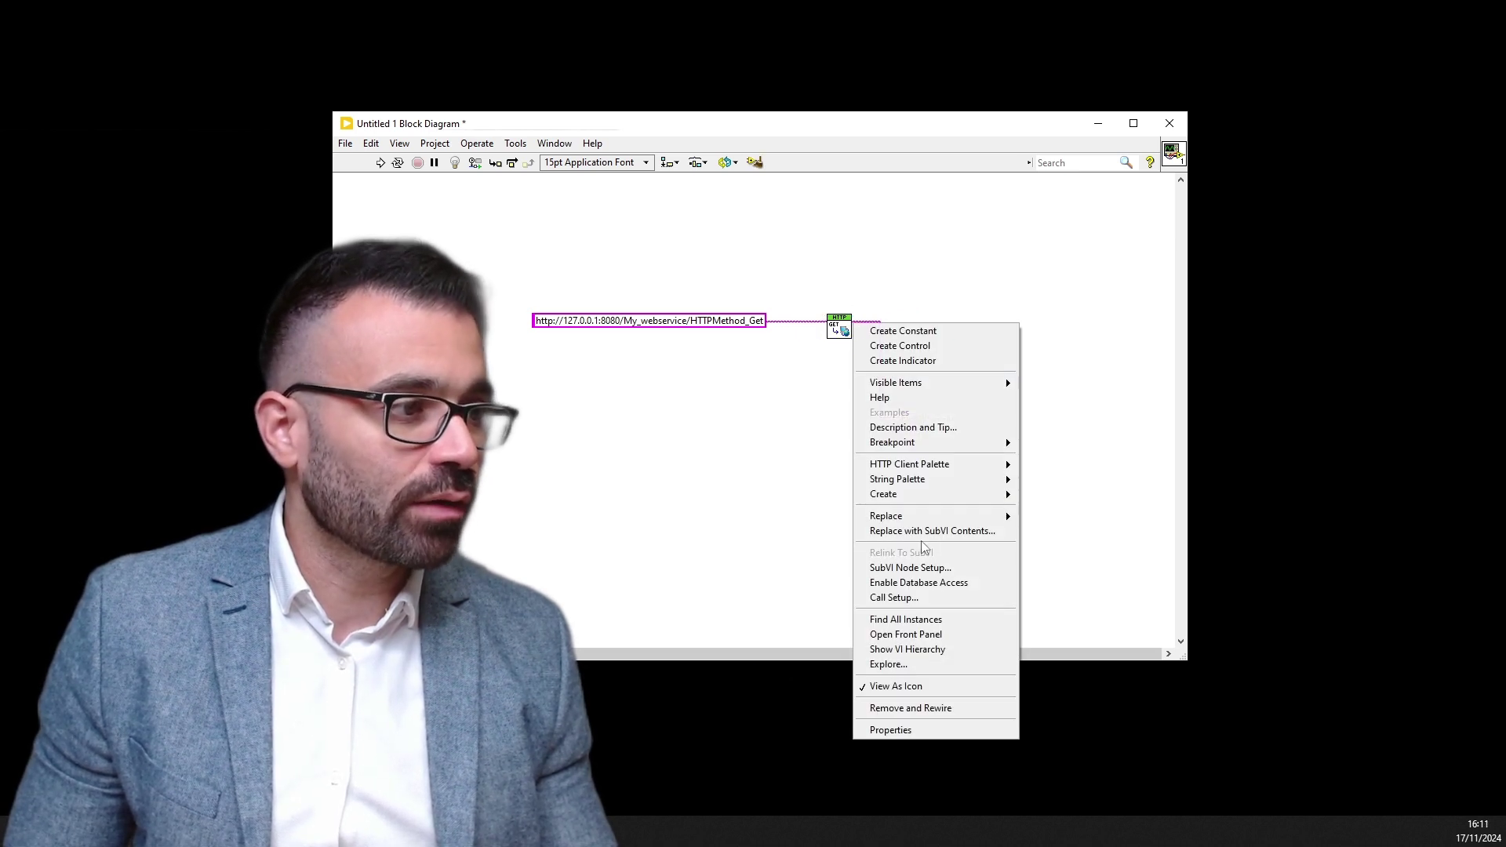
{"action": "mouse_move", "coordinate": [1004, 495]}
{"action": "left_click", "coordinate": [1051, 523]}
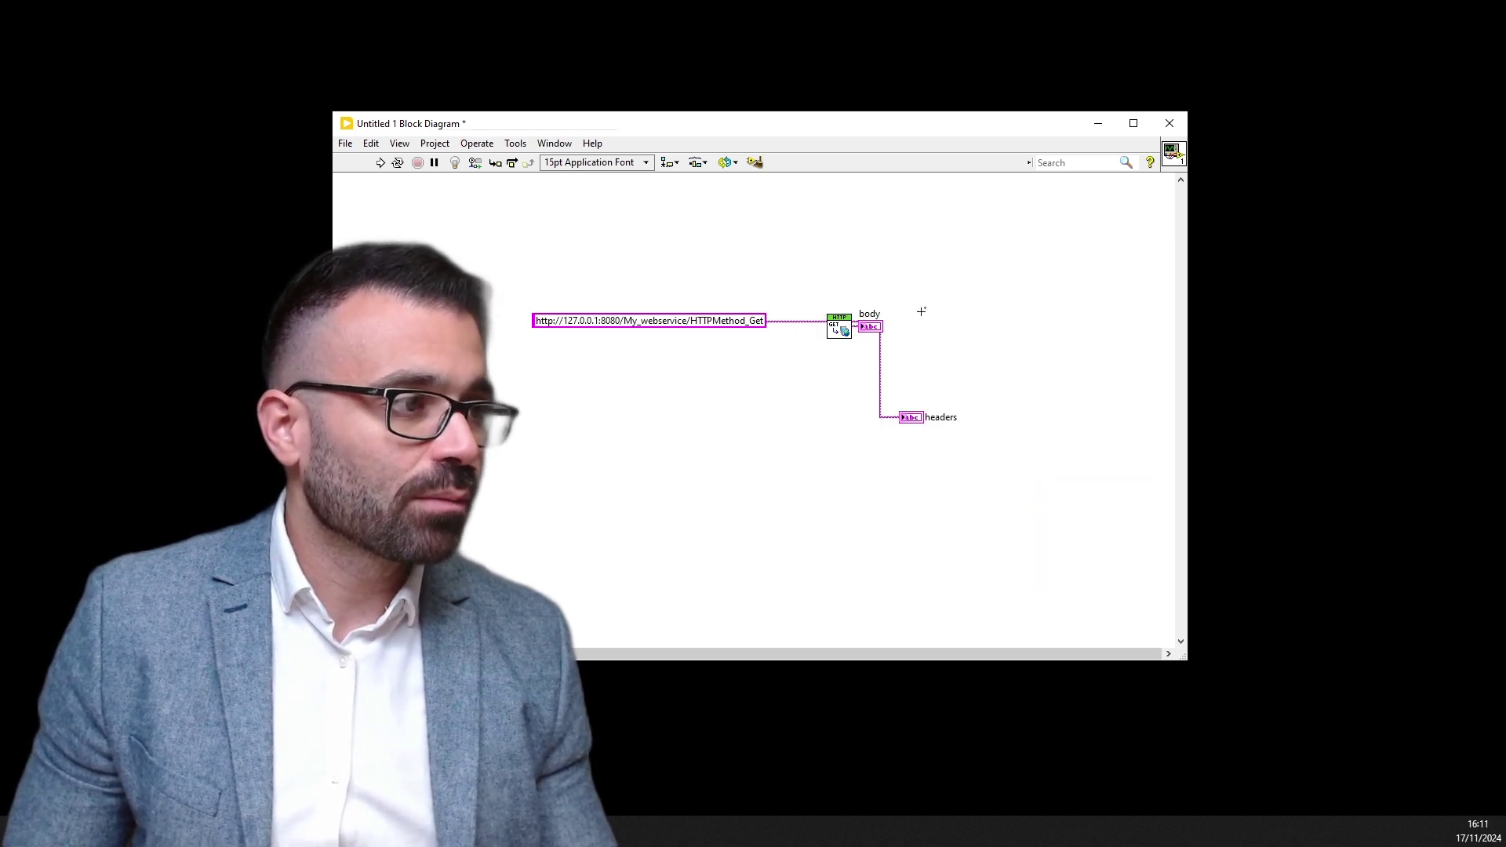
{"action": "left_click_drag", "start_coordinate": [914, 416], "coordinate": [918, 234]}
{"action": "left_click_drag", "start_coordinate": [884, 333], "coordinate": [932, 456]}
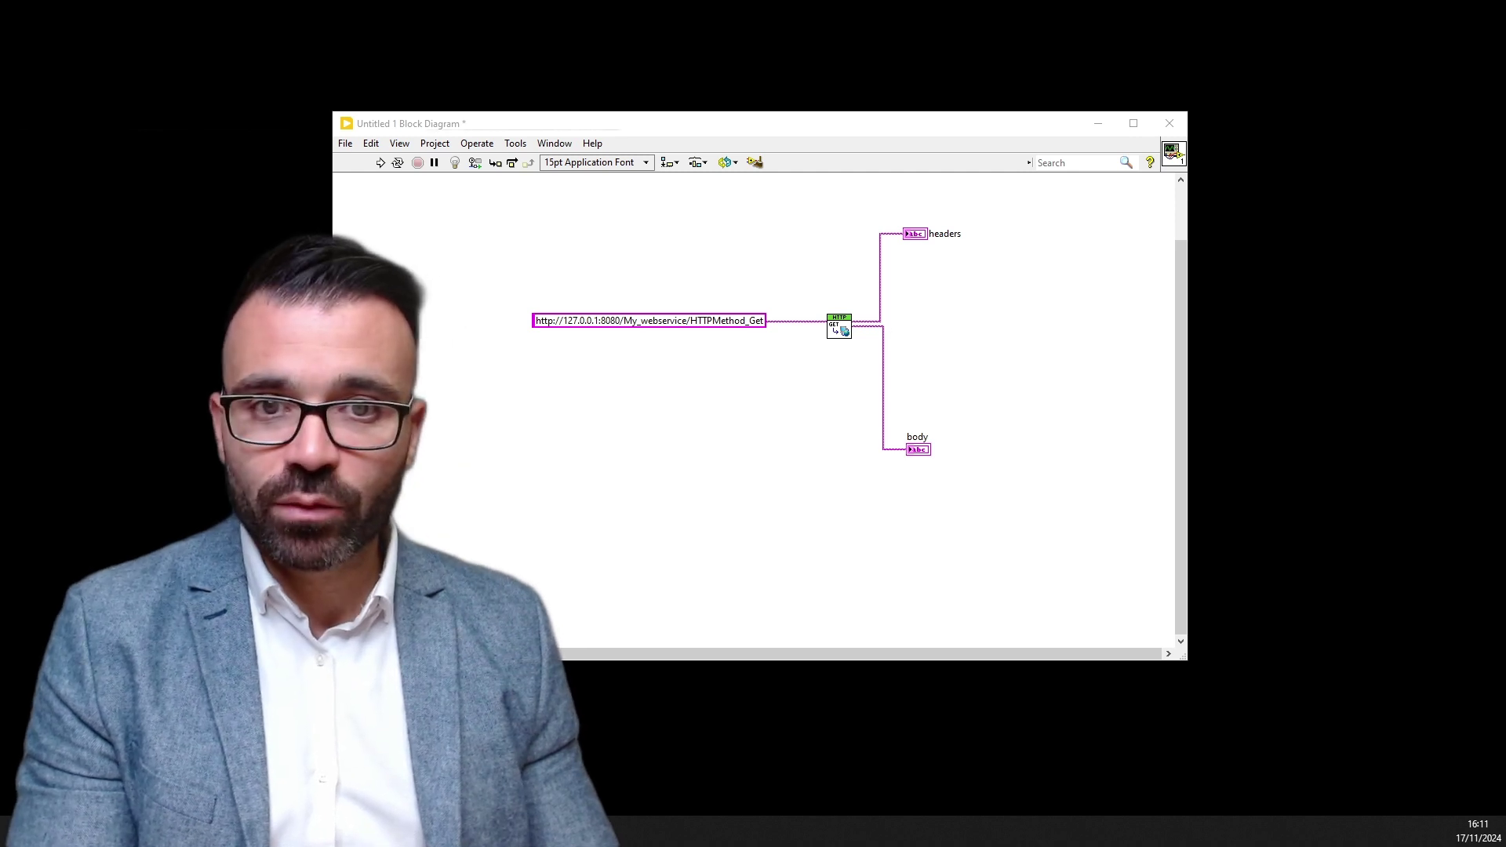
Step: Enlarge the body and headers indicators on the front panel and run the client VI
{"action": "key", "text": "ctrl+e"}
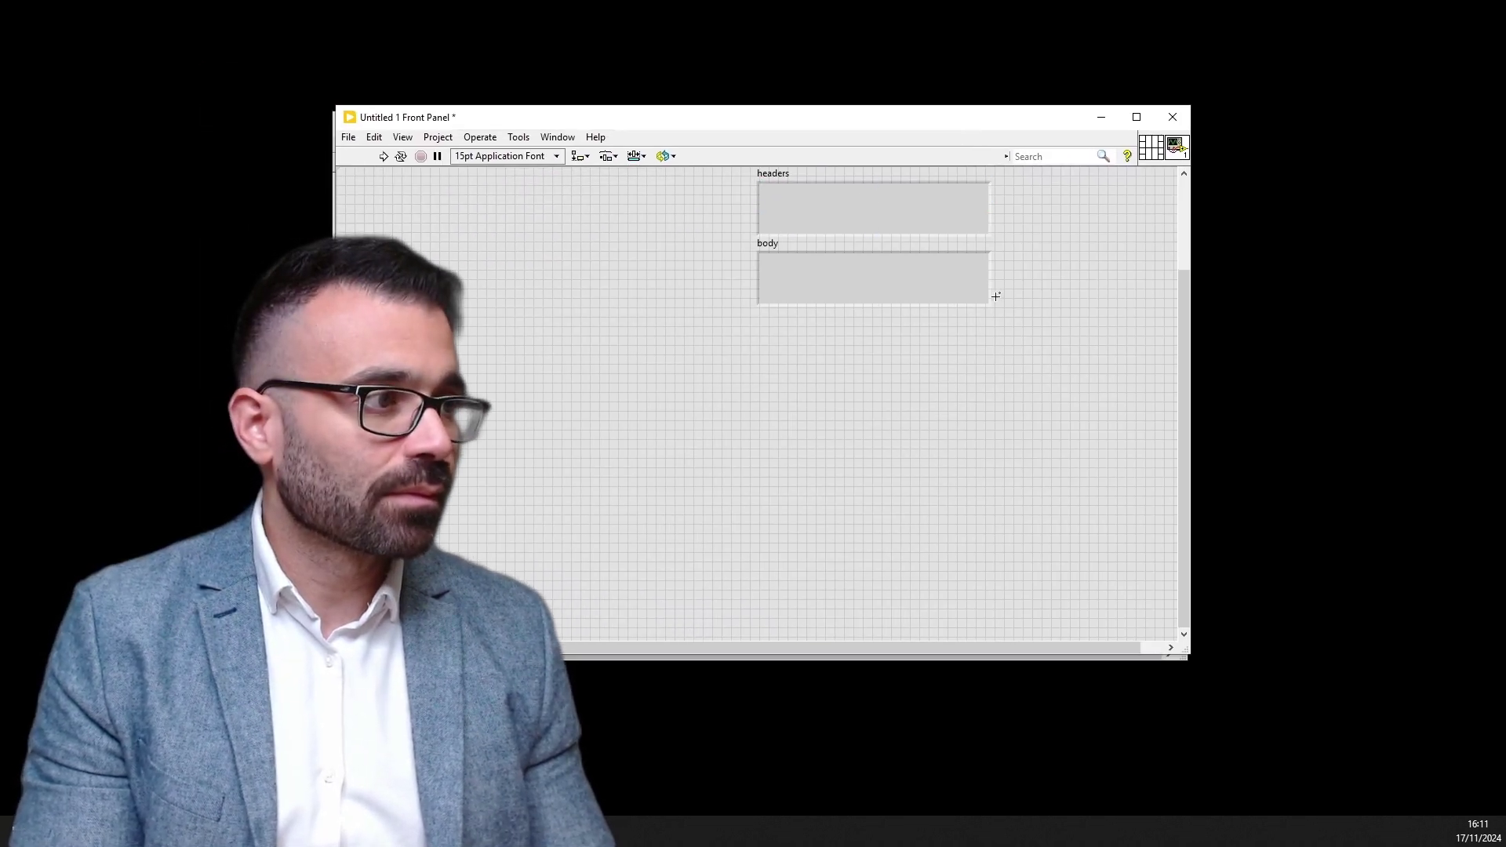
{"action": "left_click_drag", "start_coordinate": [989, 304], "coordinate": [1067, 437]}
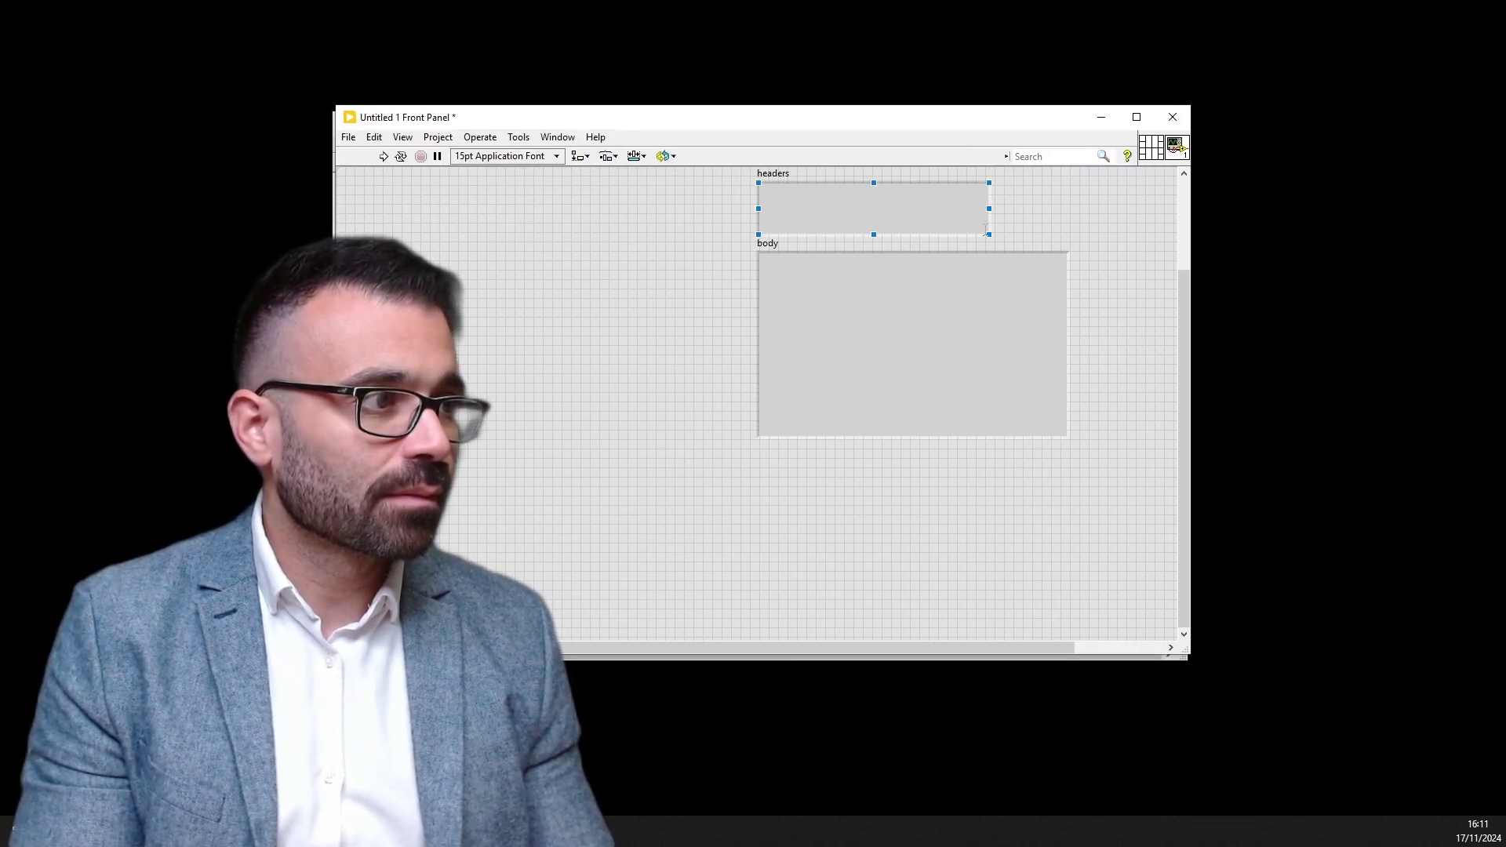
{"action": "scroll", "coordinate": [998, 236], "scroll_direction": "up", "scroll_amount": 4}
{"action": "left_click_drag", "start_coordinate": [990, 269], "coordinate": [1066, 195]}
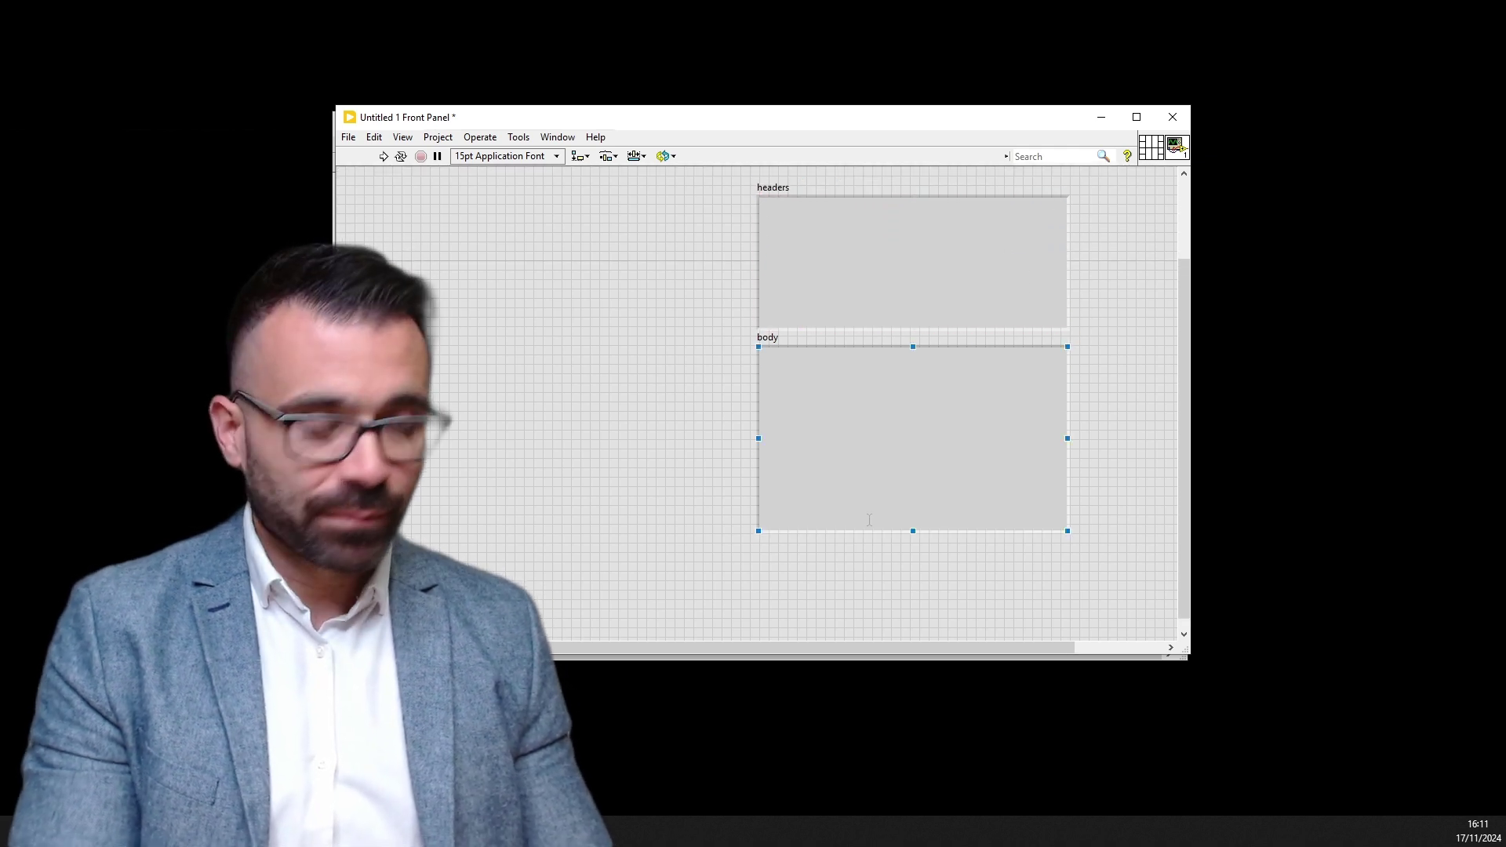
{"action": "key", "text": "ctrl+r"}
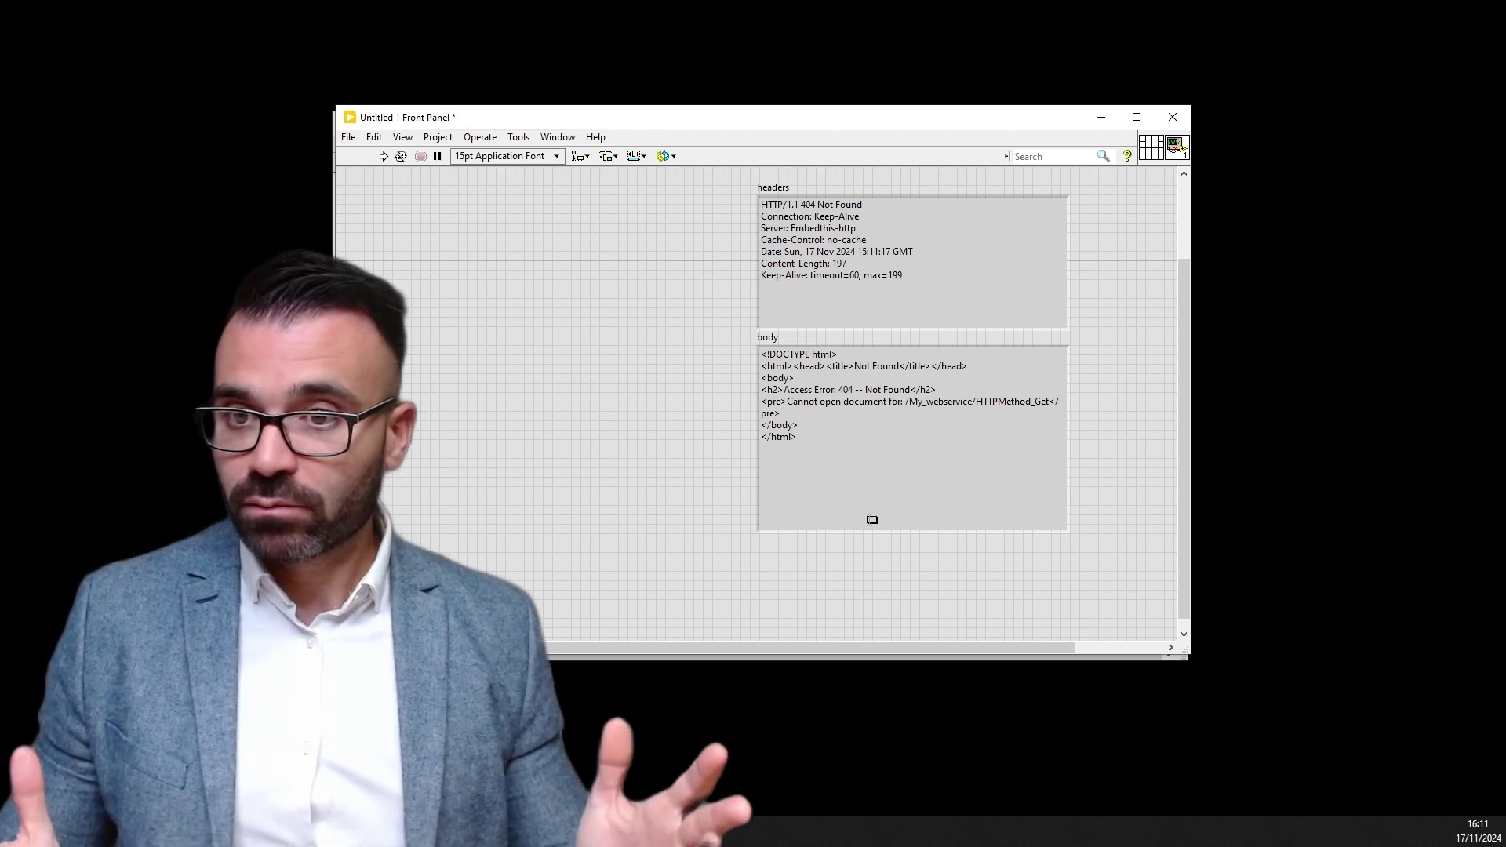
{"action": "left_click", "coordinate": [923, 298]}
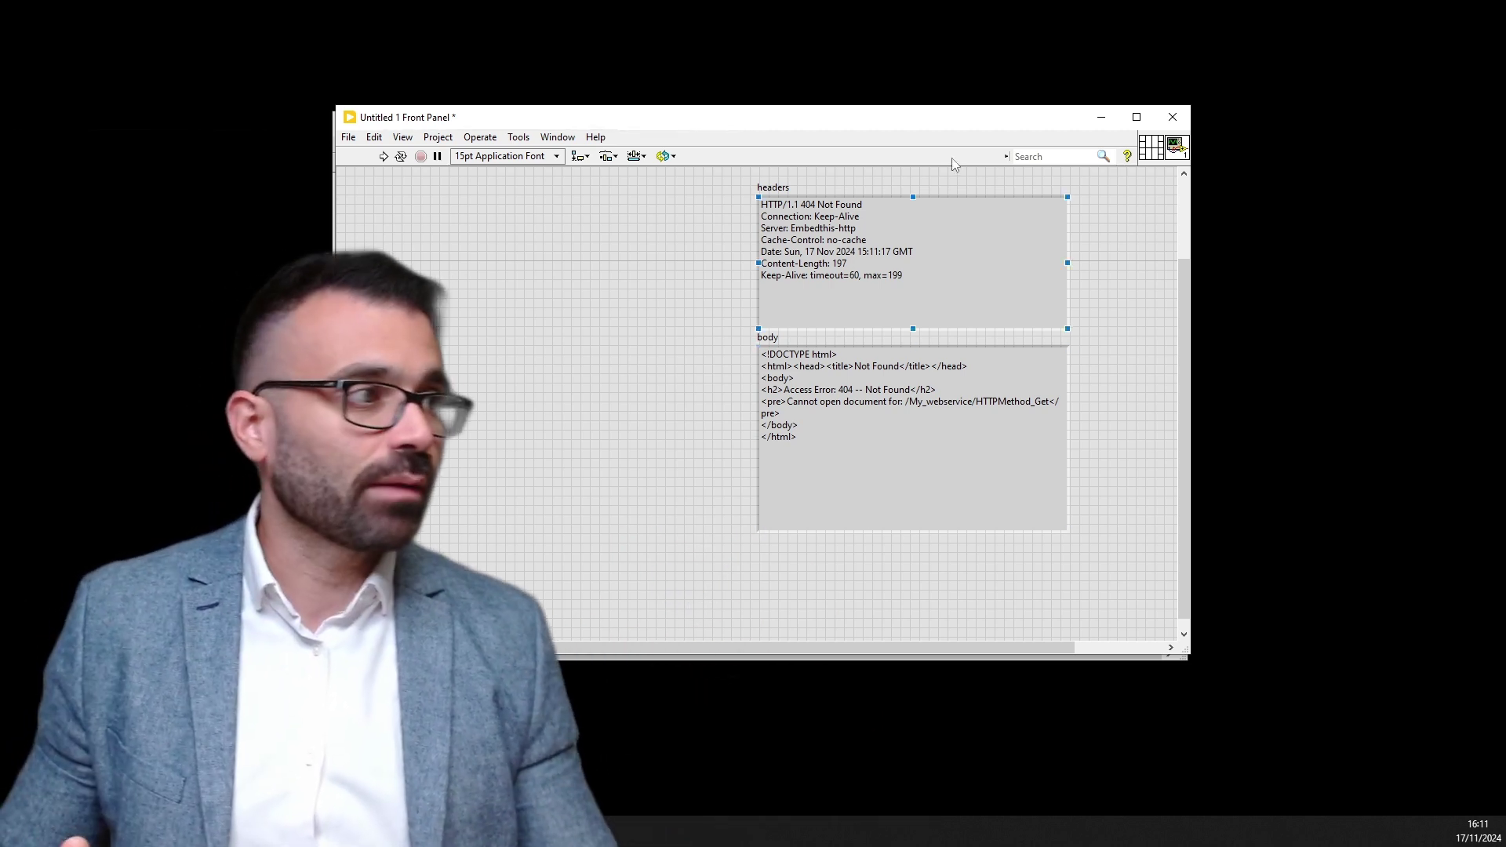
Step: Replace 127.0.0.1 in the URL constant on the block diagram with the server address 192.168.10.115, keeping port 8080
{"action": "key", "text": "ctrl+e"}
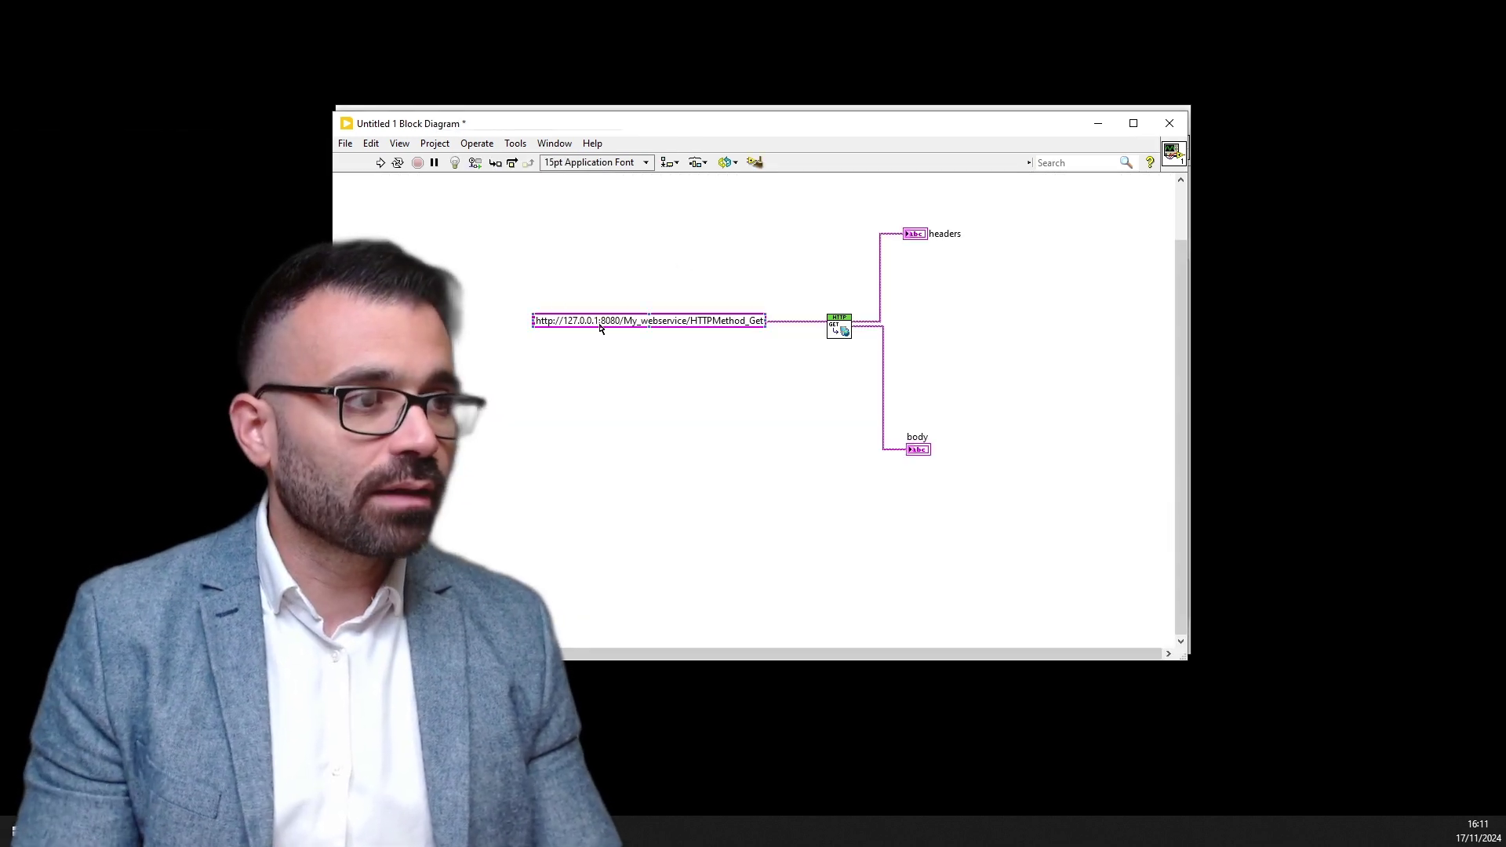
{"action": "double_click", "coordinate": [597, 323]}
{"action": "left_click", "coordinate": [598, 323]}
{"action": "left_click_drag", "start_coordinate": [597, 321], "coordinate": [565, 321]}
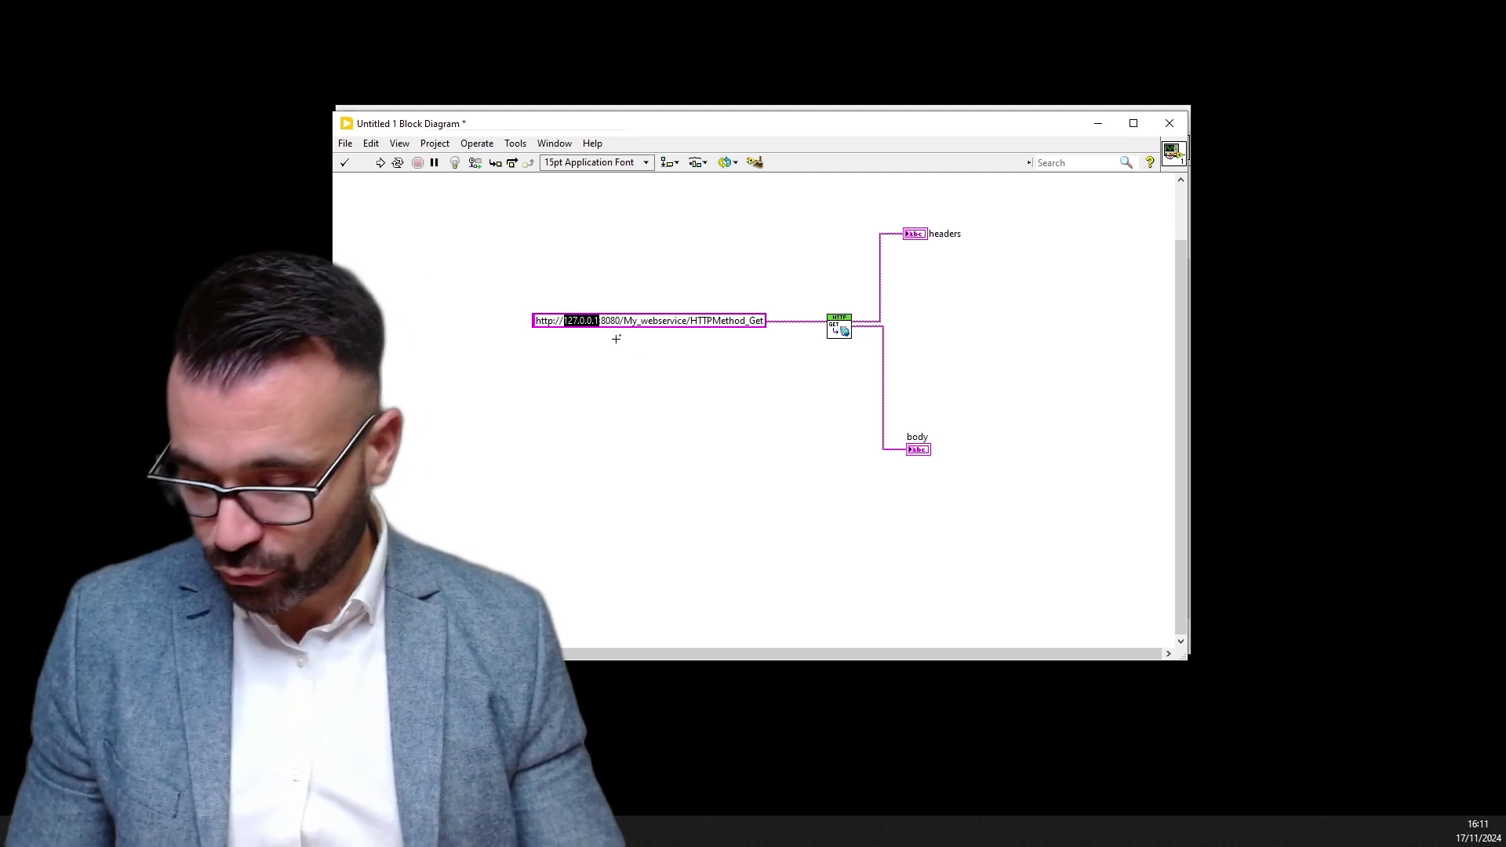
{"action": "type", "text": "192"}
{"action": "type", "text": ".16"}
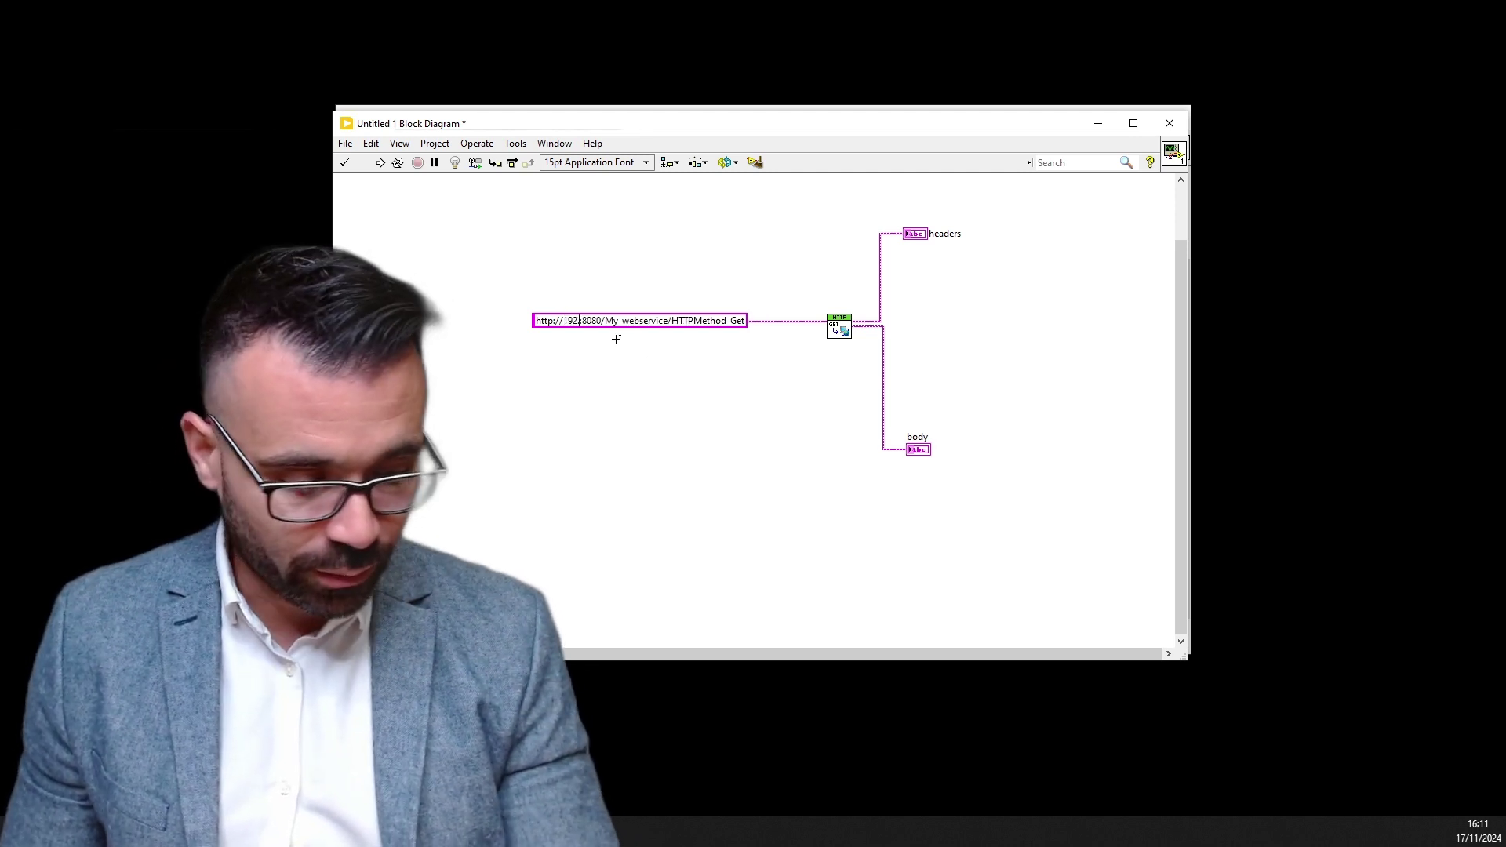
{"action": "type", "text": "8"}
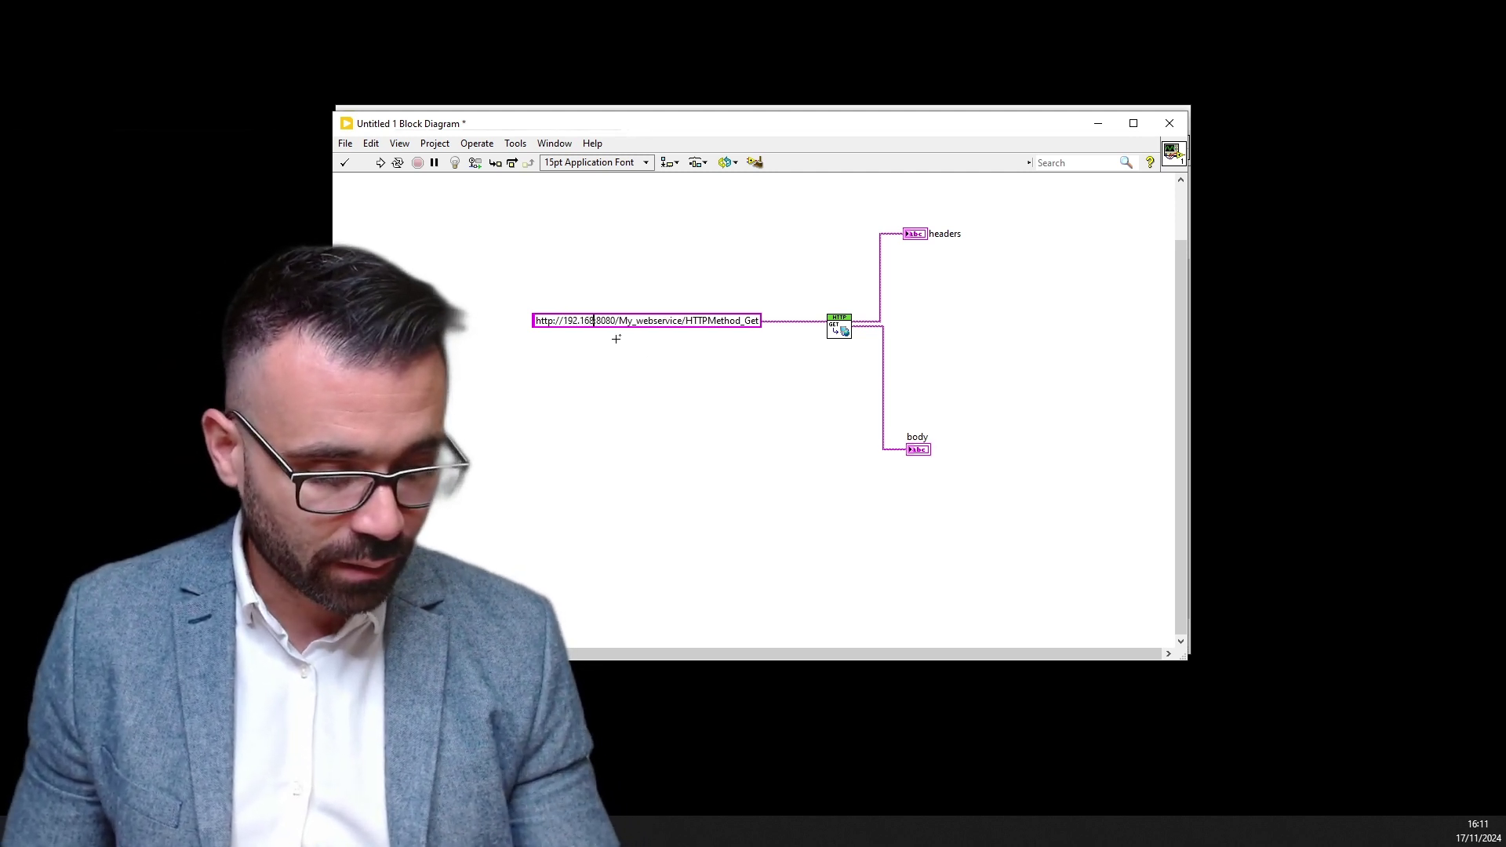
{"action": "type", "text": "."}
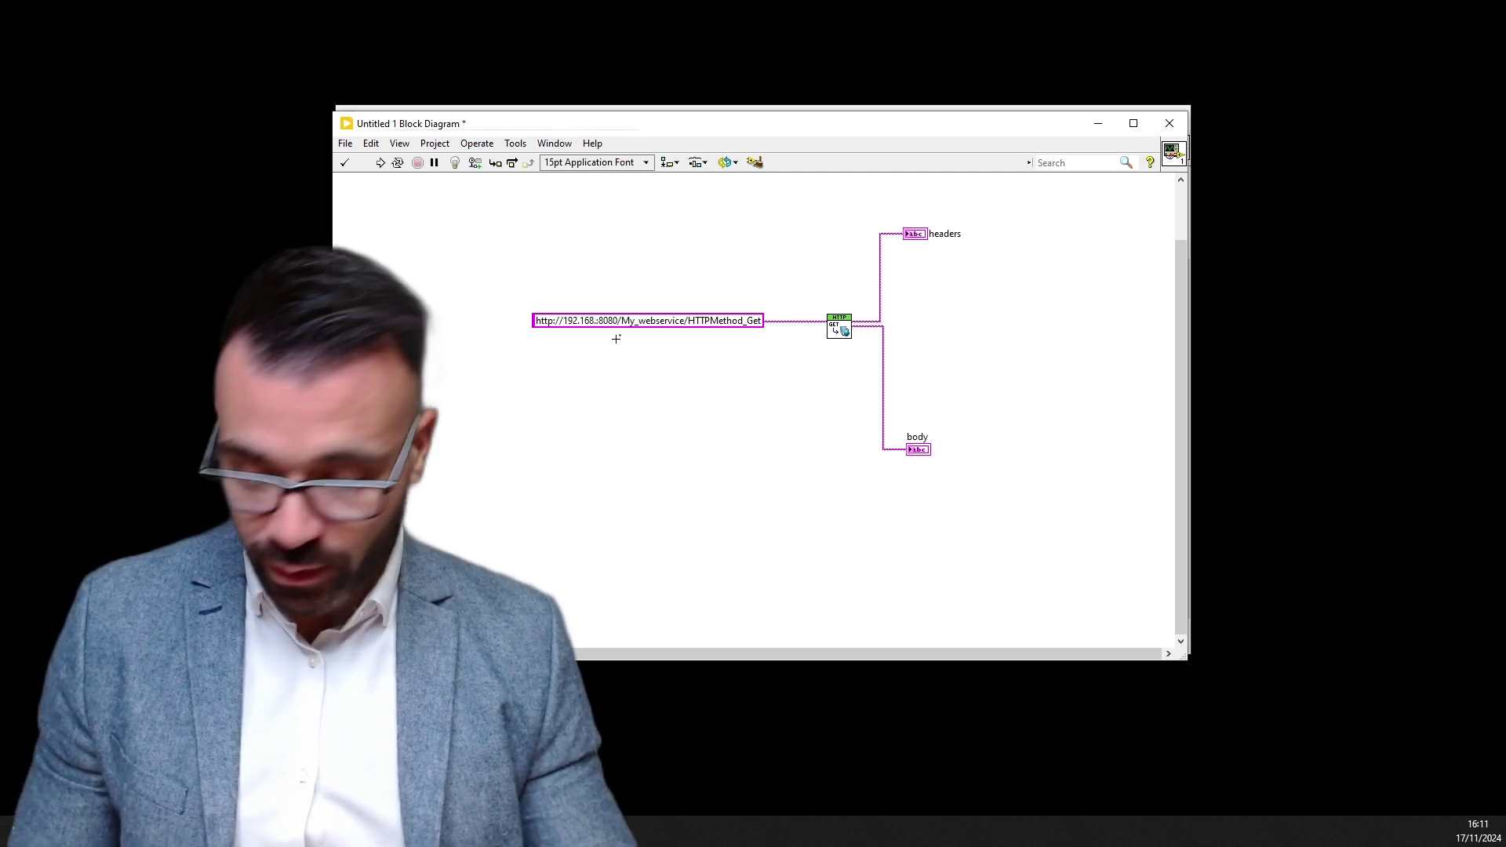
{"action": "type", "text": "10.1"}
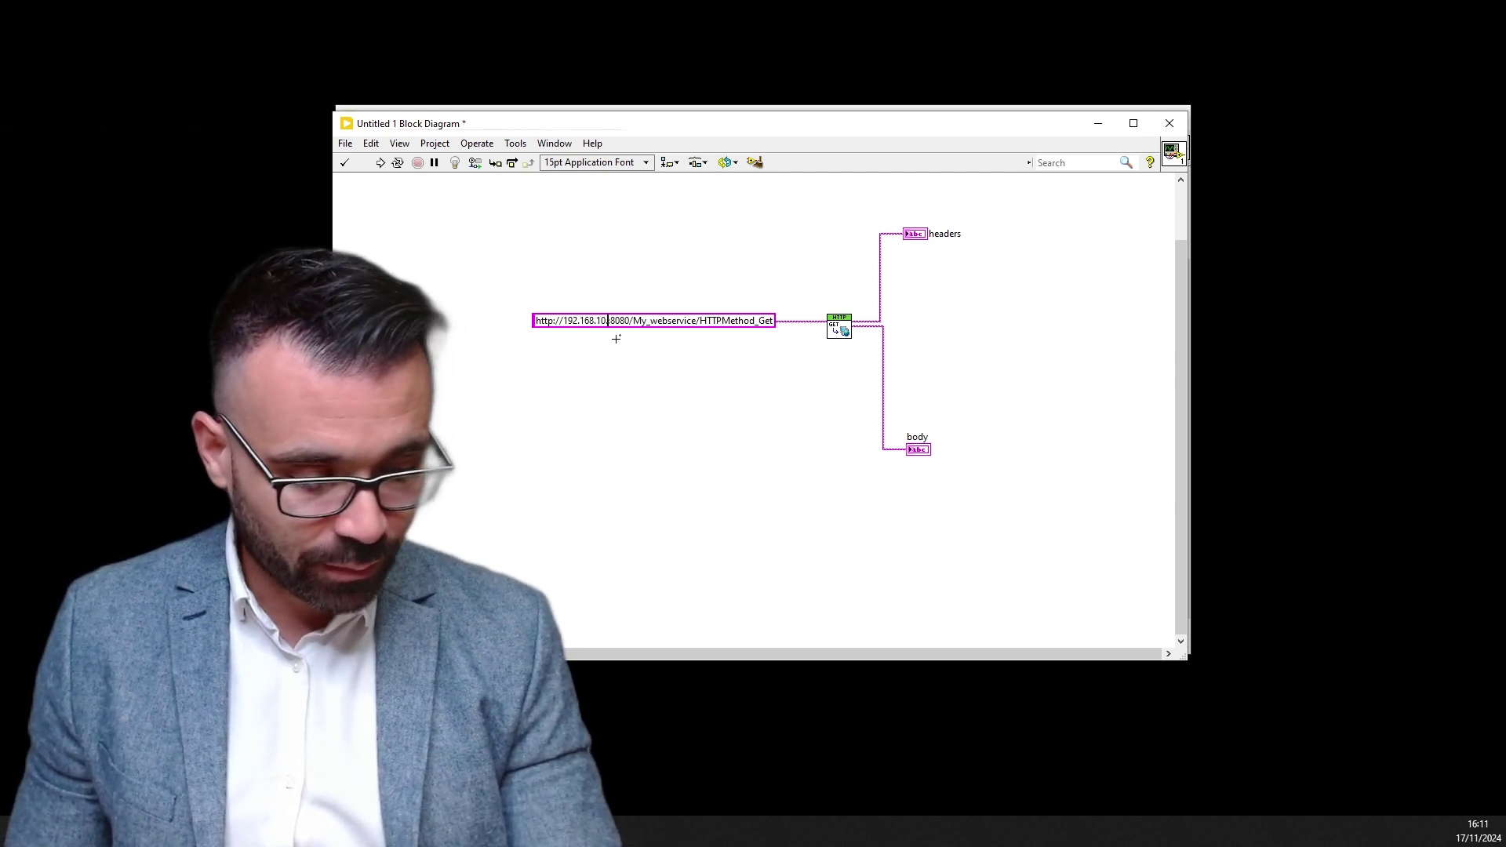
{"action": "type", "text": "15:"}
{"action": "left_click", "coordinate": [589, 381]}
Step: Run the client VI against the server's local network address and check the response in the body indicator
{"action": "key", "text": "ctrl+r"}
{"action": "key", "text": "ctrl+e"}
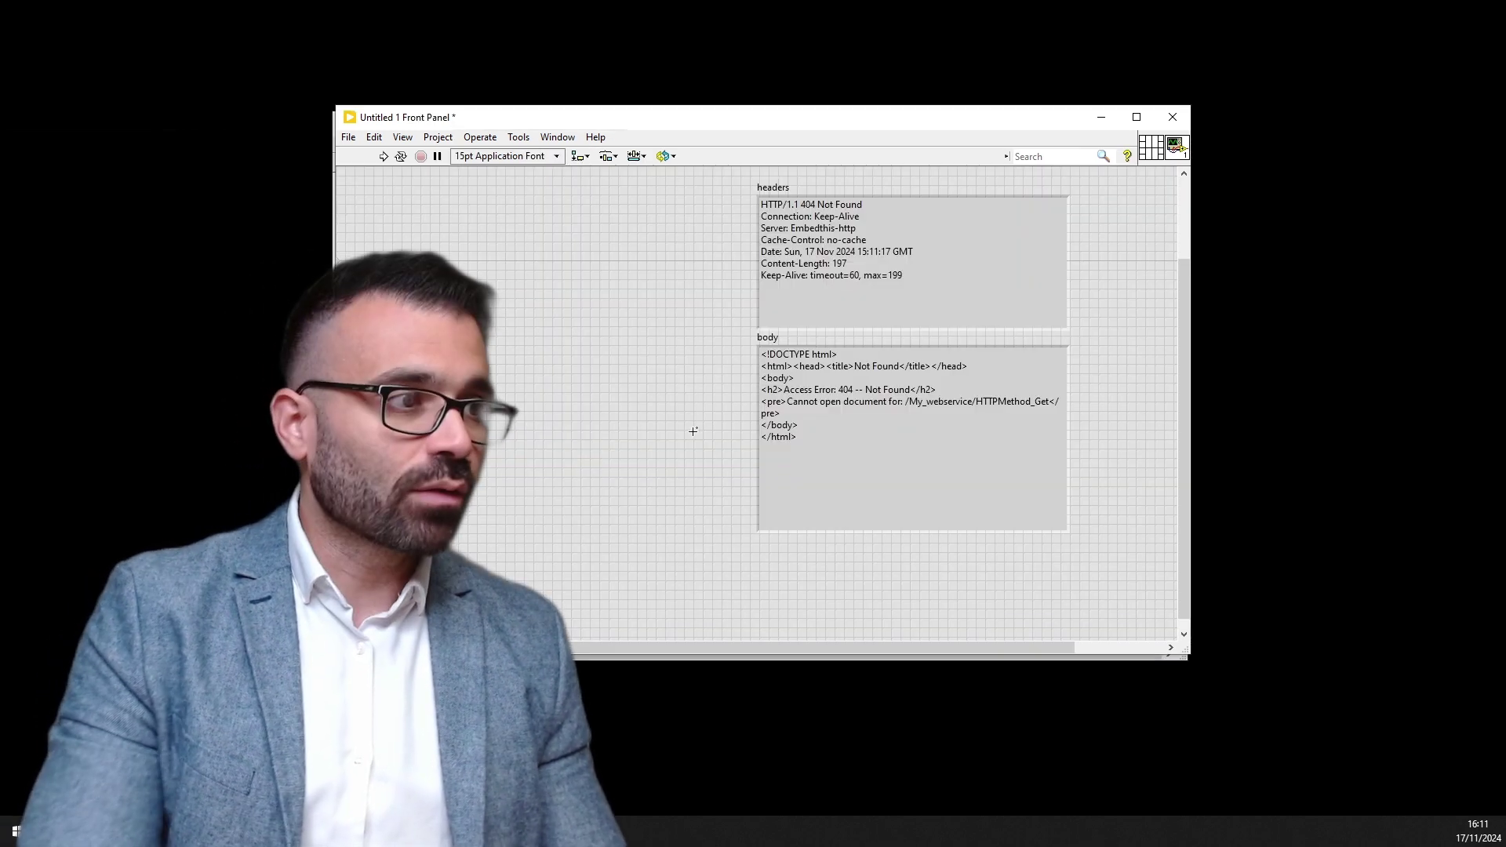
{"action": "key", "text": "ctrl+r"}
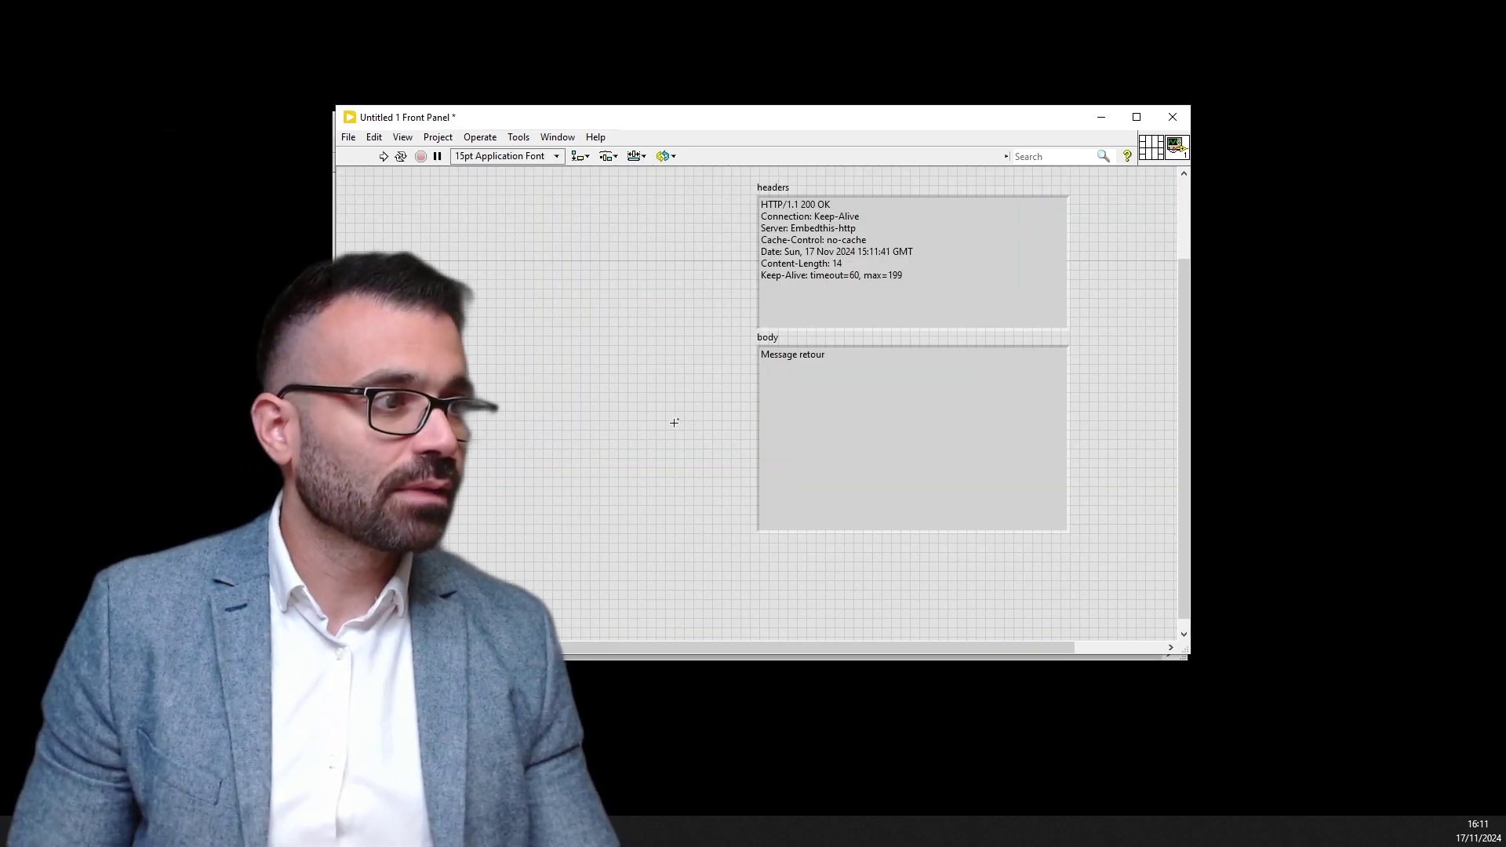
{"action": "triple_click", "coordinate": [820, 356]}
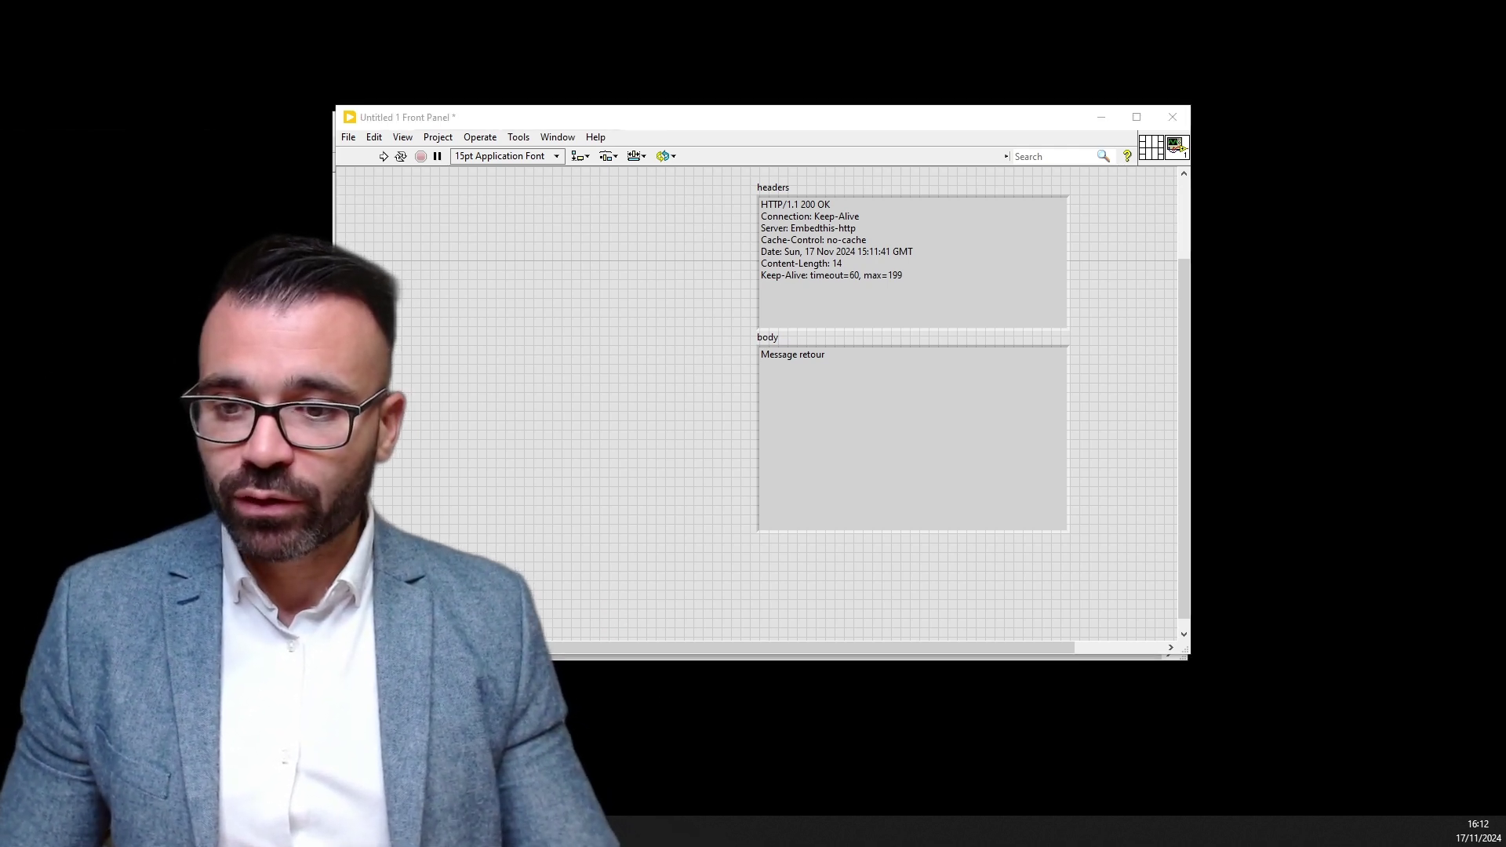
Step: Switch to the Free Pro firewall page in the browser and examine the rule's destination port, redirection IP, redirection port and comment
{"action": "key", "text": "alt+Tab"}
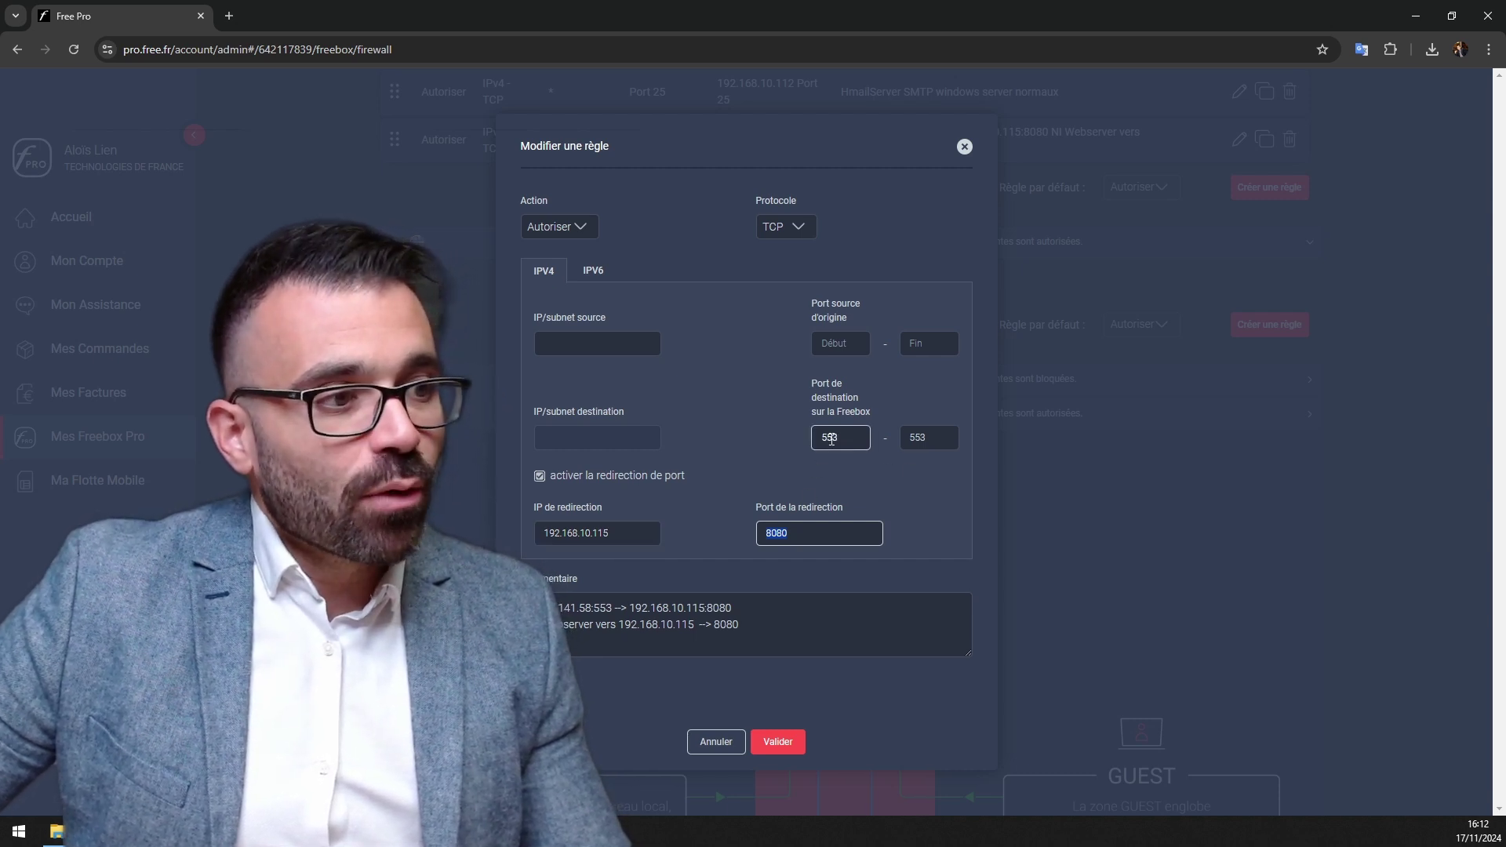
{"action": "double_click", "coordinate": [831, 439]}
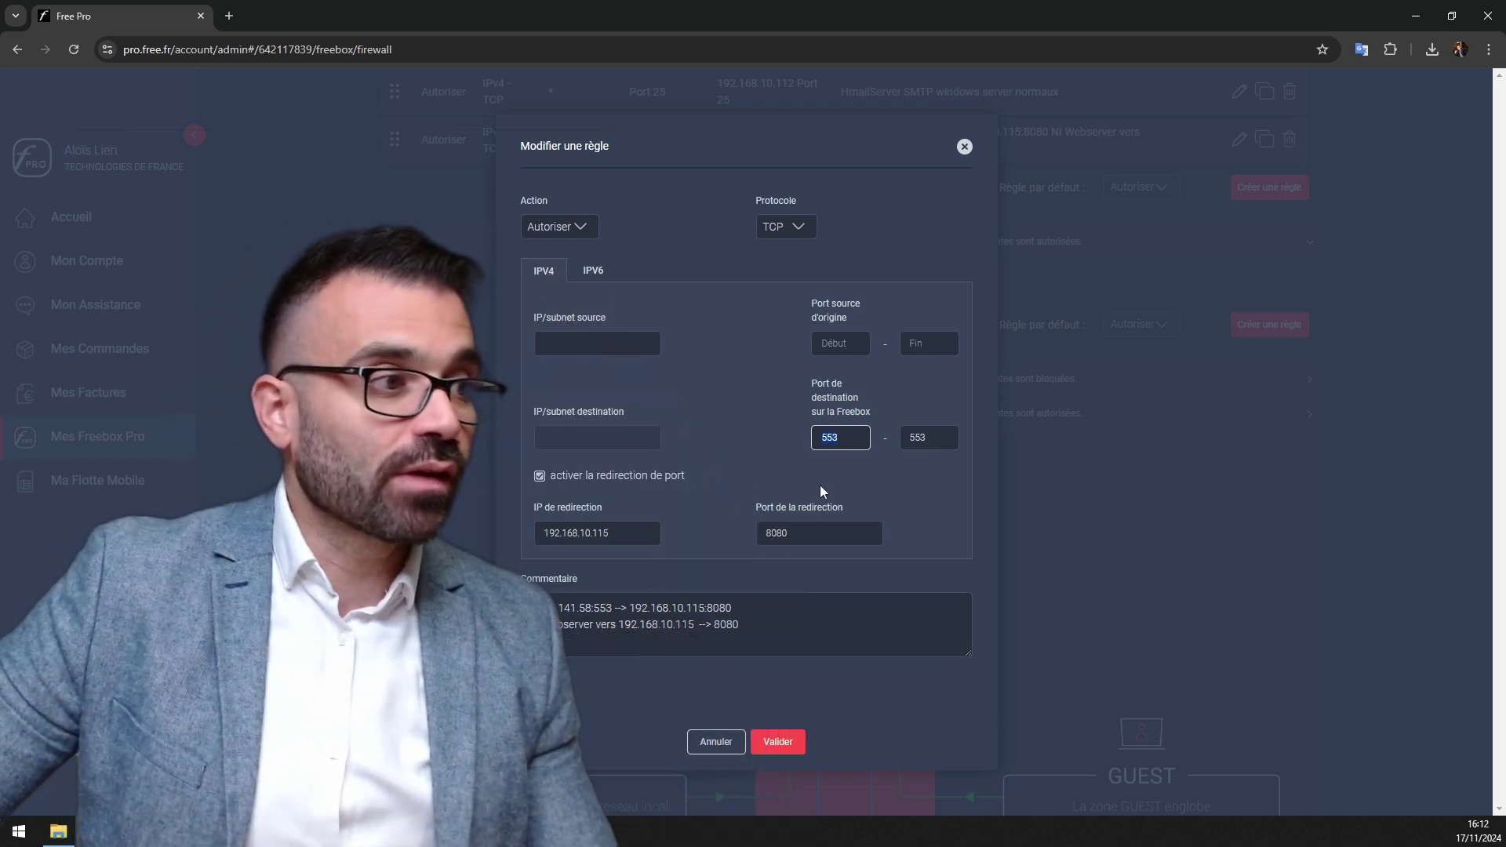
{"action": "left_click", "coordinate": [829, 444]}
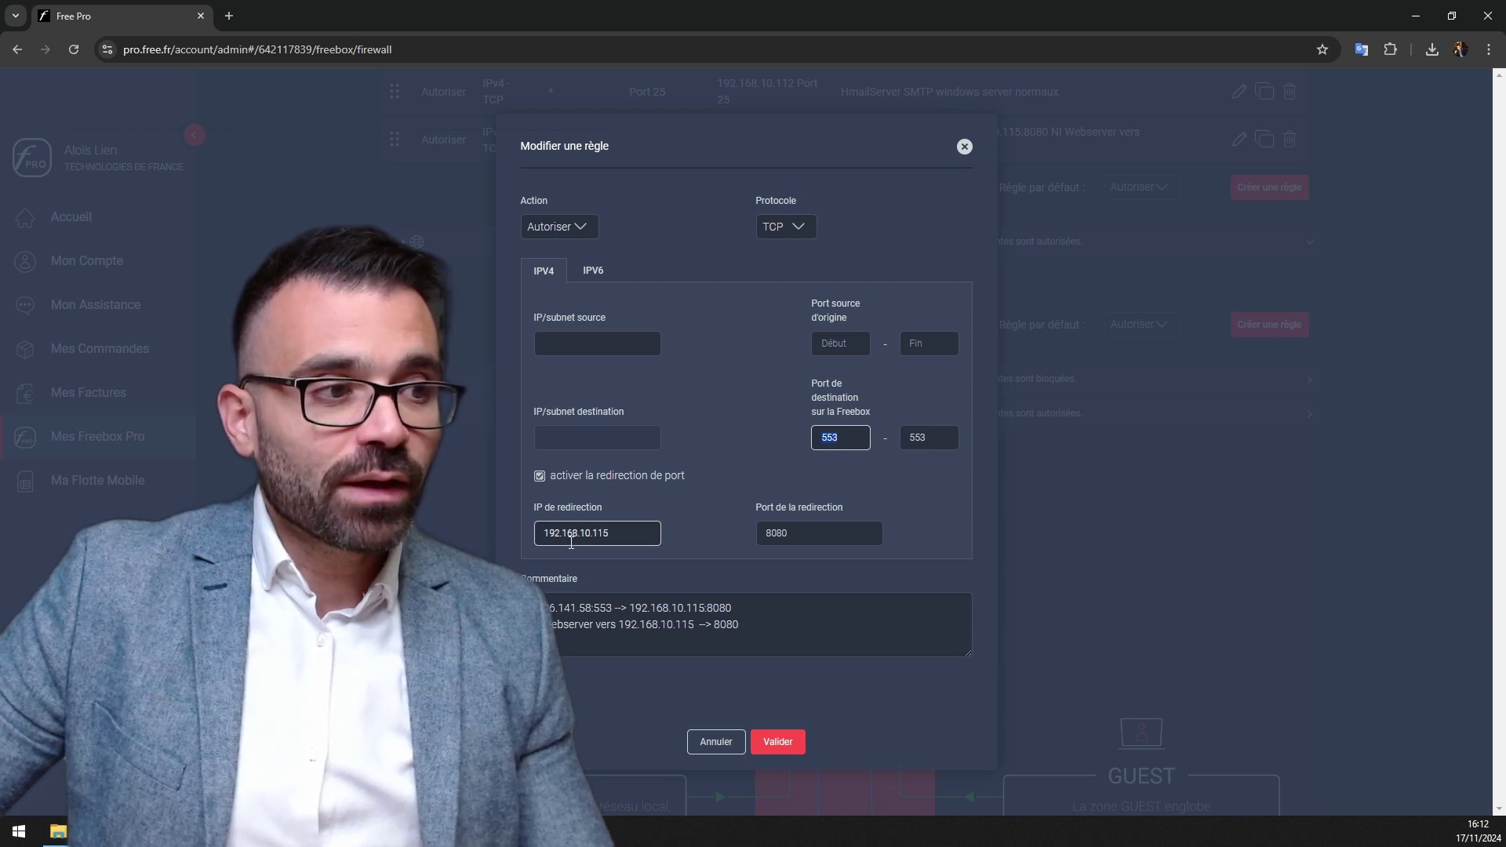
{"action": "left_click", "coordinate": [715, 502]}
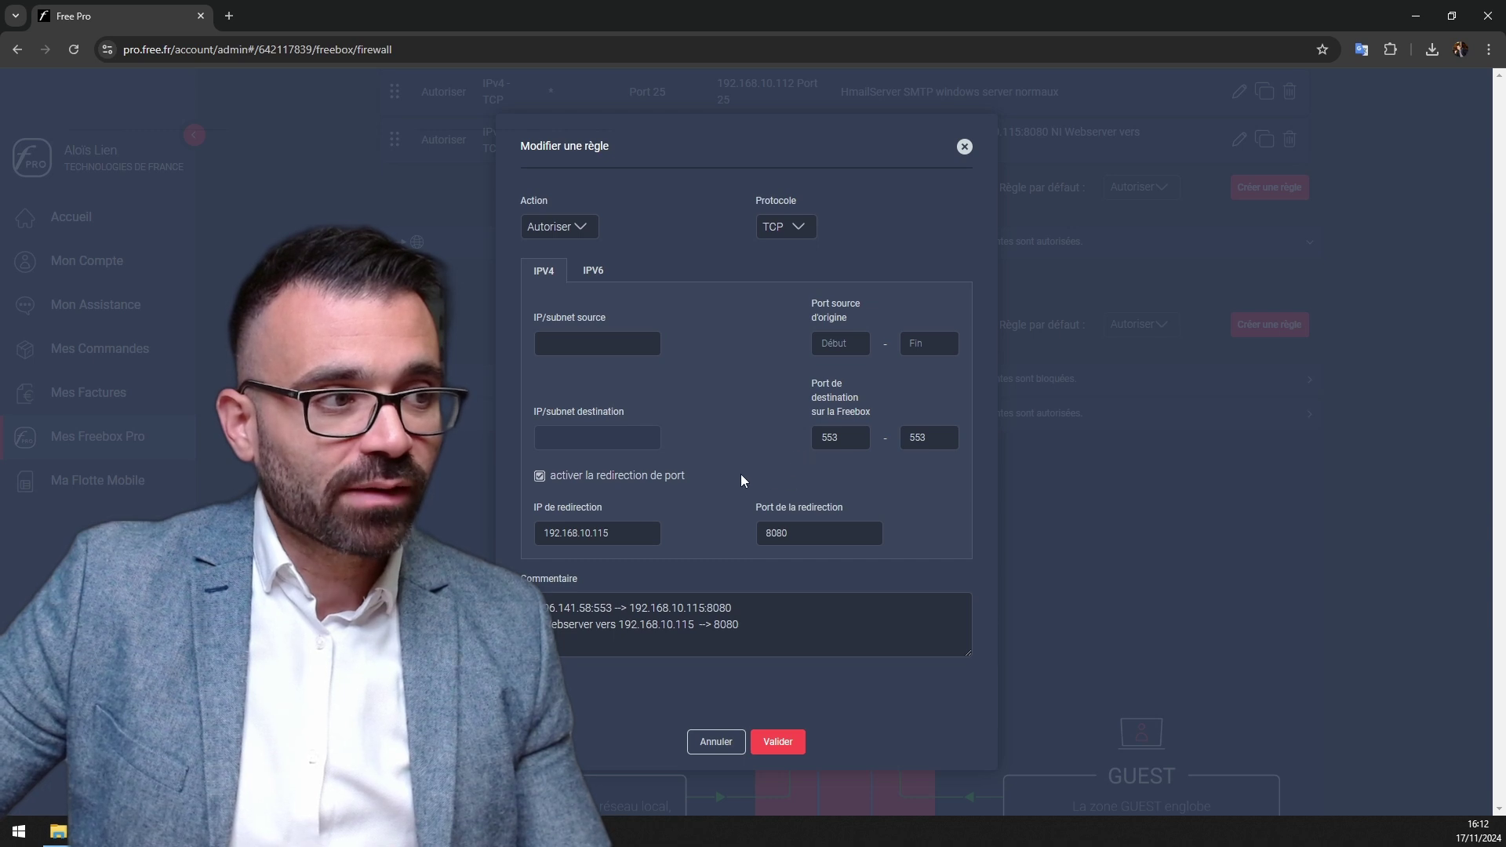
{"action": "left_click", "coordinate": [611, 533]}
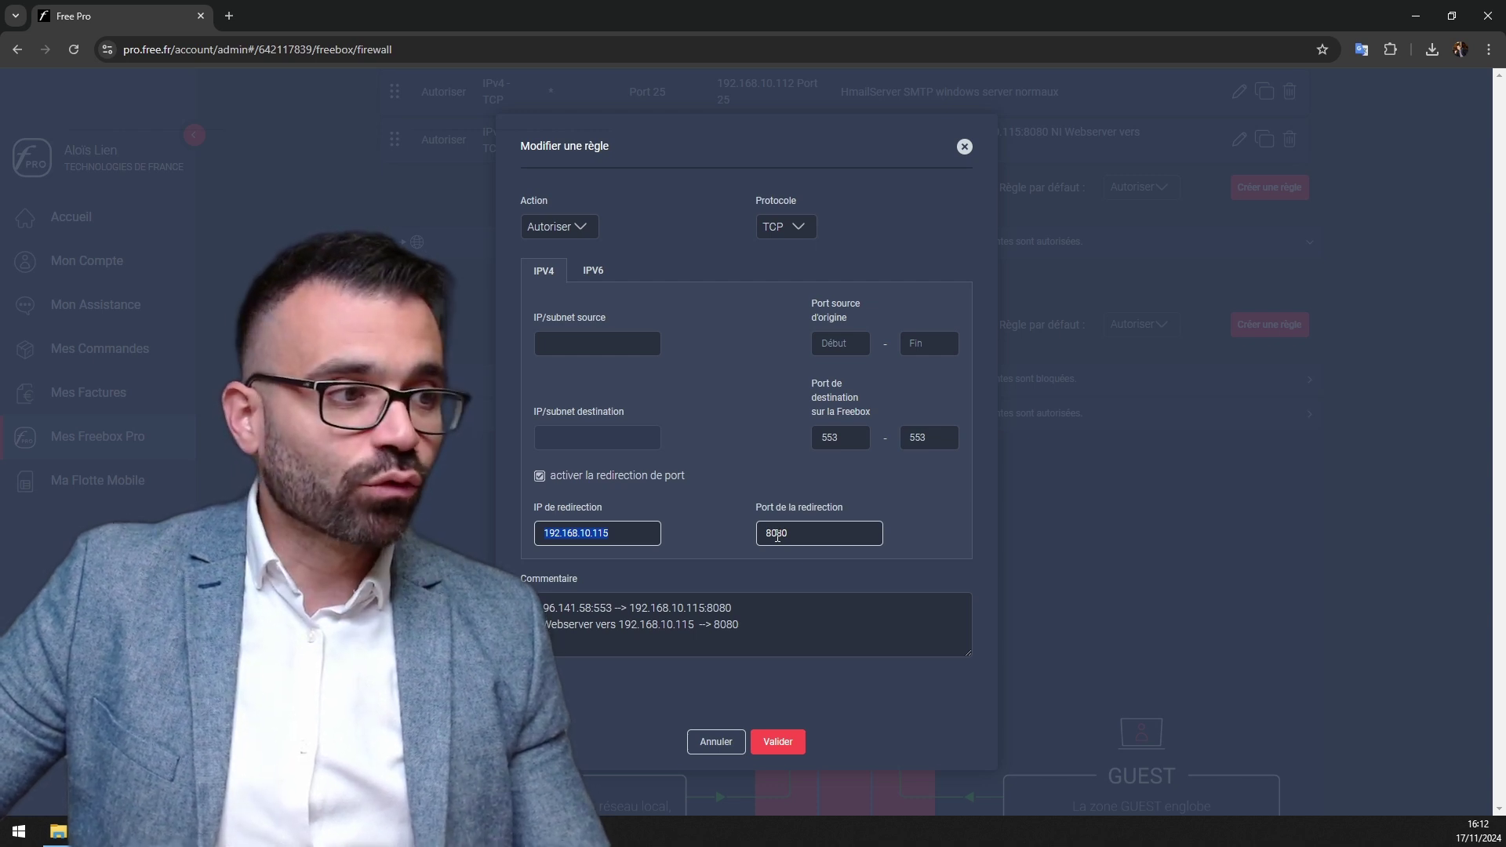
{"action": "left_click_drag", "start_coordinate": [612, 608], "coordinate": [557, 607]}
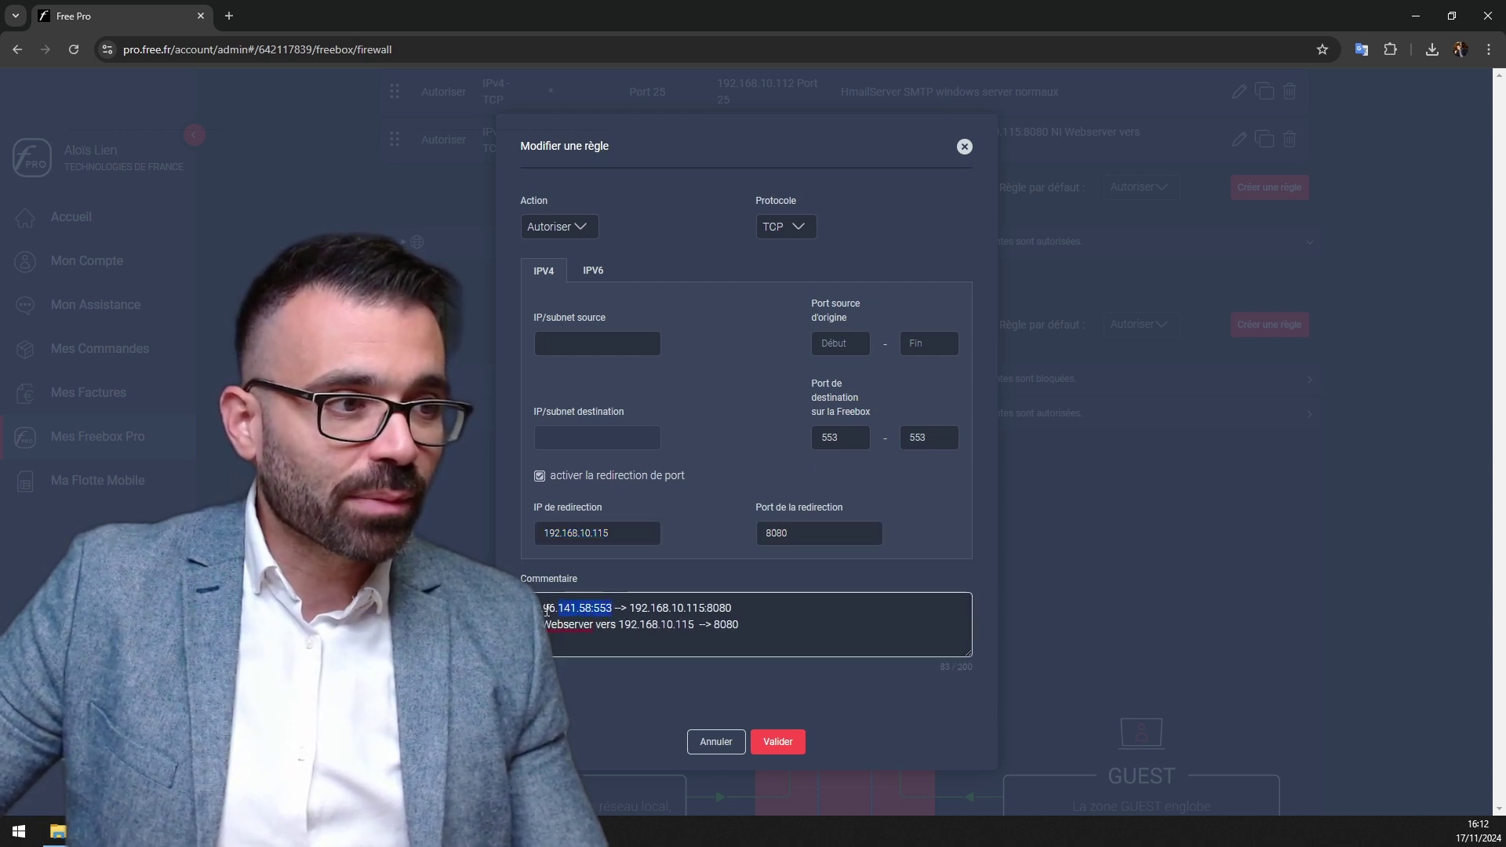
{"action": "left_click_drag", "start_coordinate": [732, 607], "coordinate": [649, 608]}
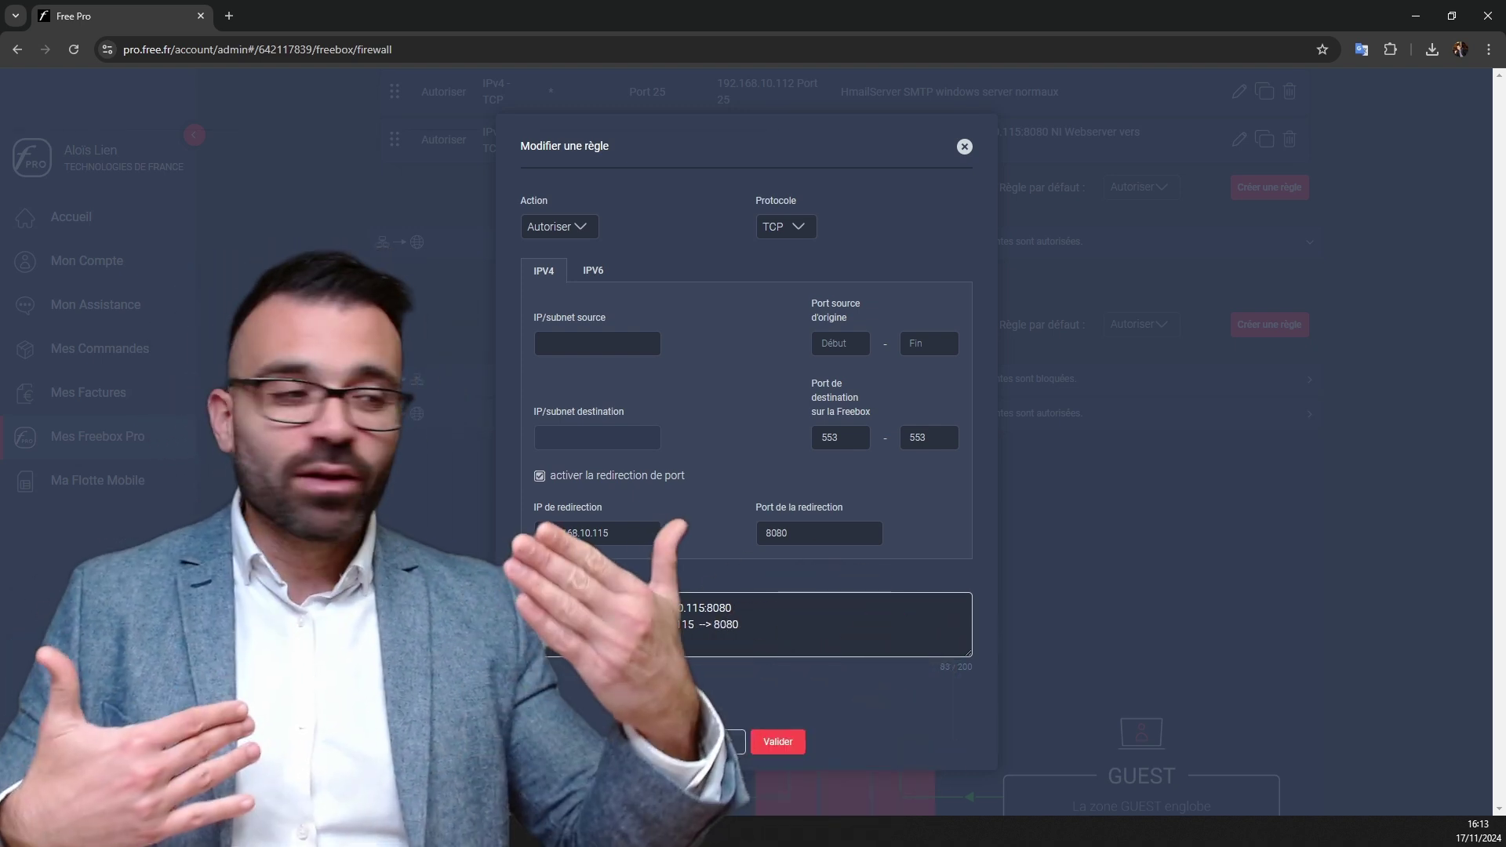
{"action": "left_click_drag", "start_coordinate": [731, 608], "coordinate": [644, 601]}
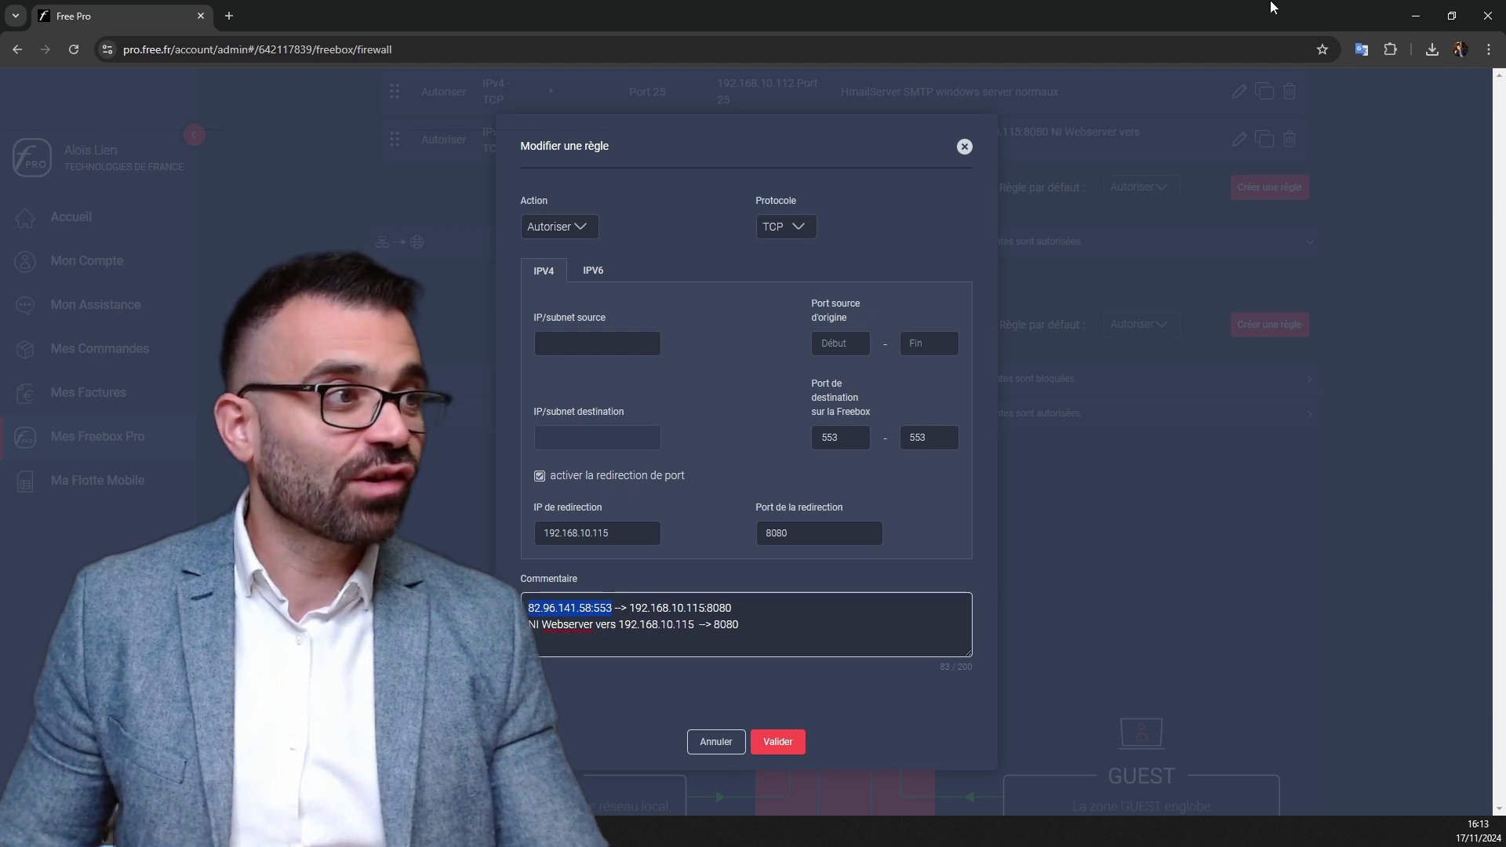
{"action": "left_click", "coordinate": [1415, 15]}
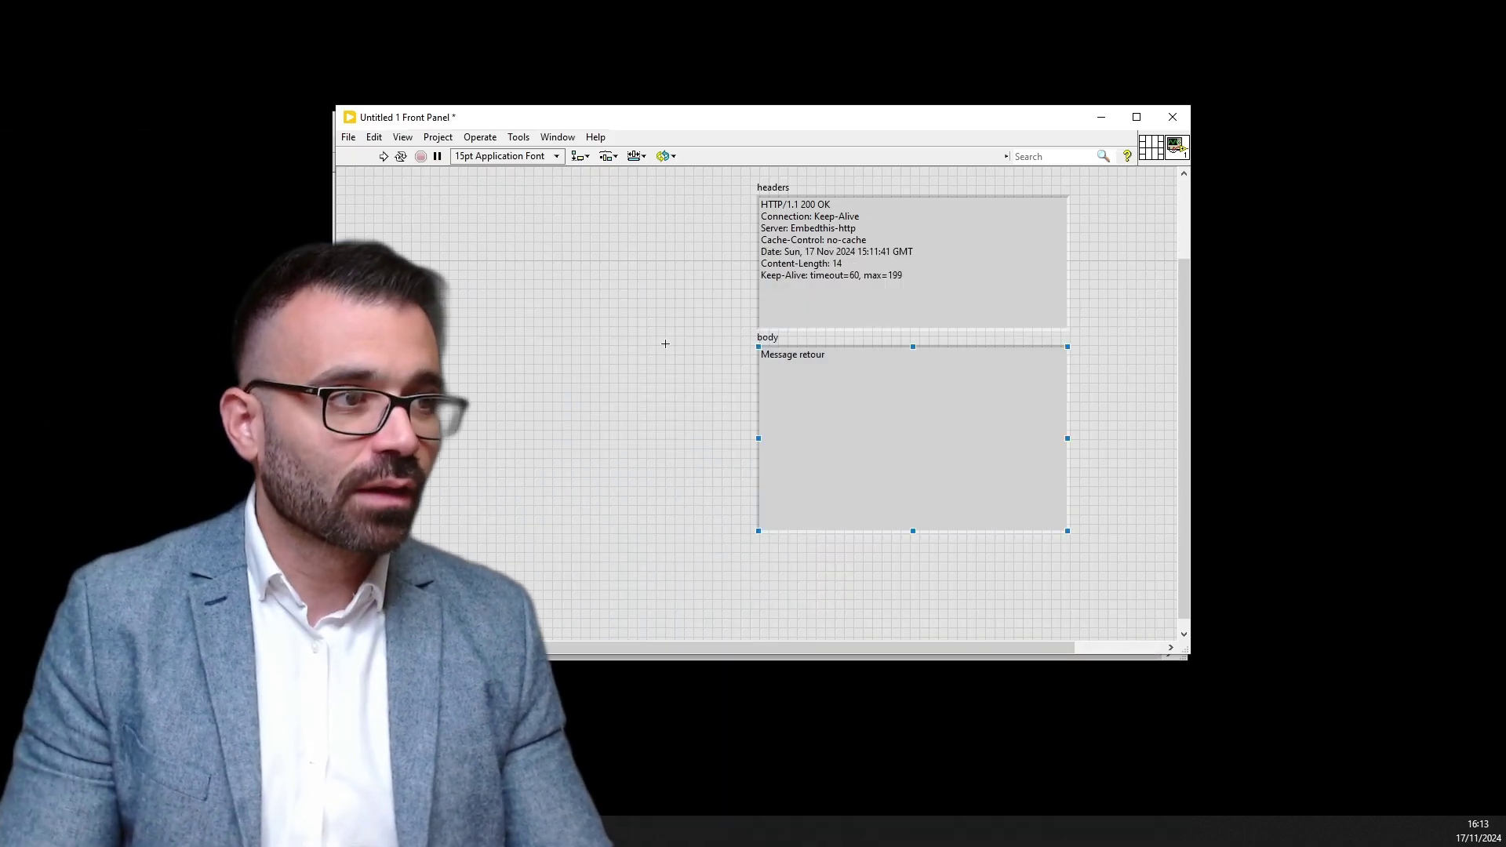
{"action": "key", "text": "ctrl+e"}
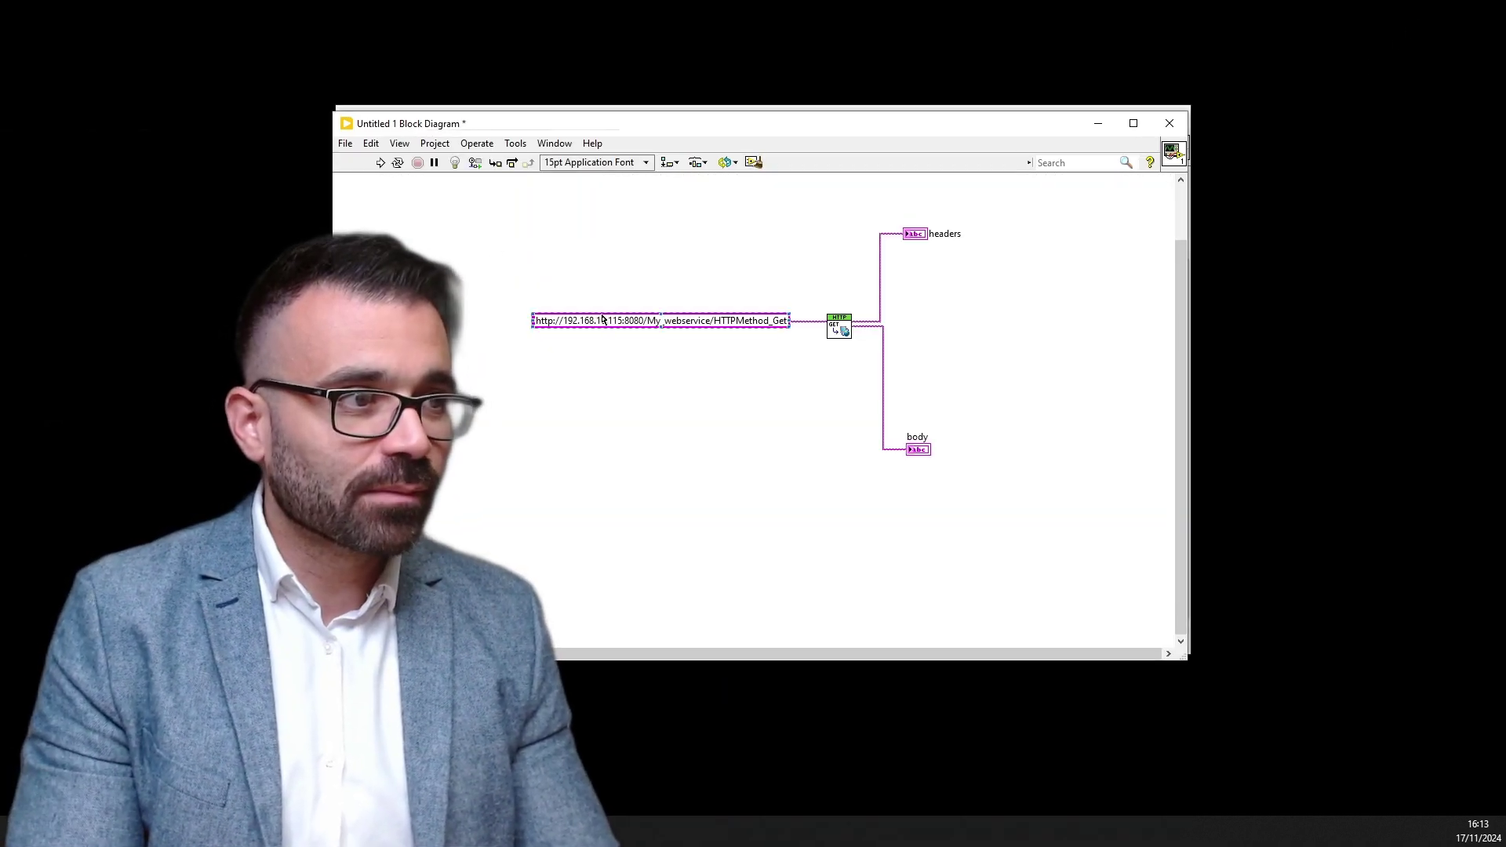
{"action": "double_click", "coordinate": [599, 324]}
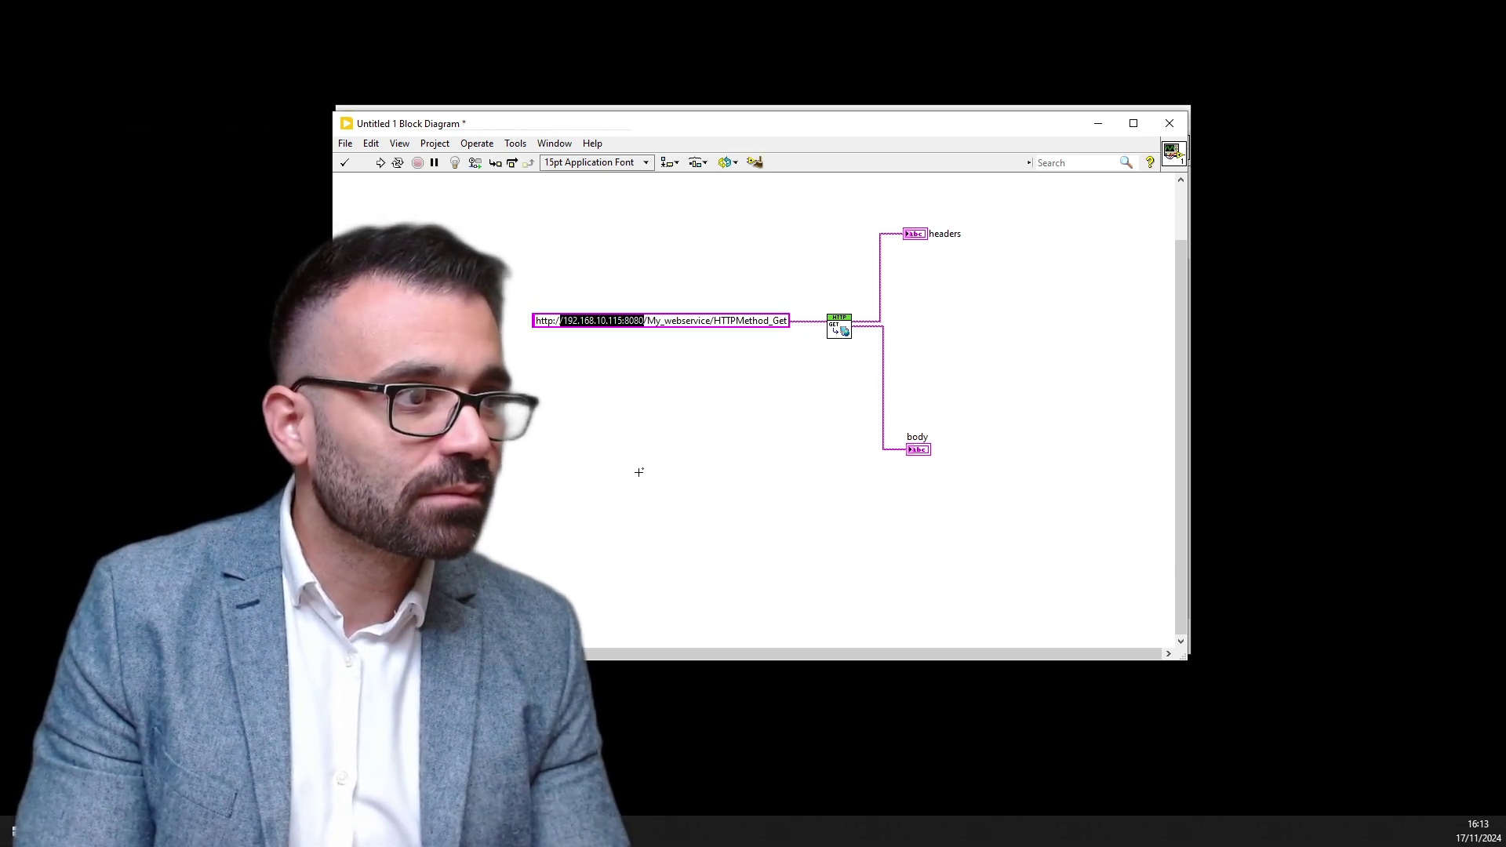
{"action": "type", "text": "82.96.141.58:553"}
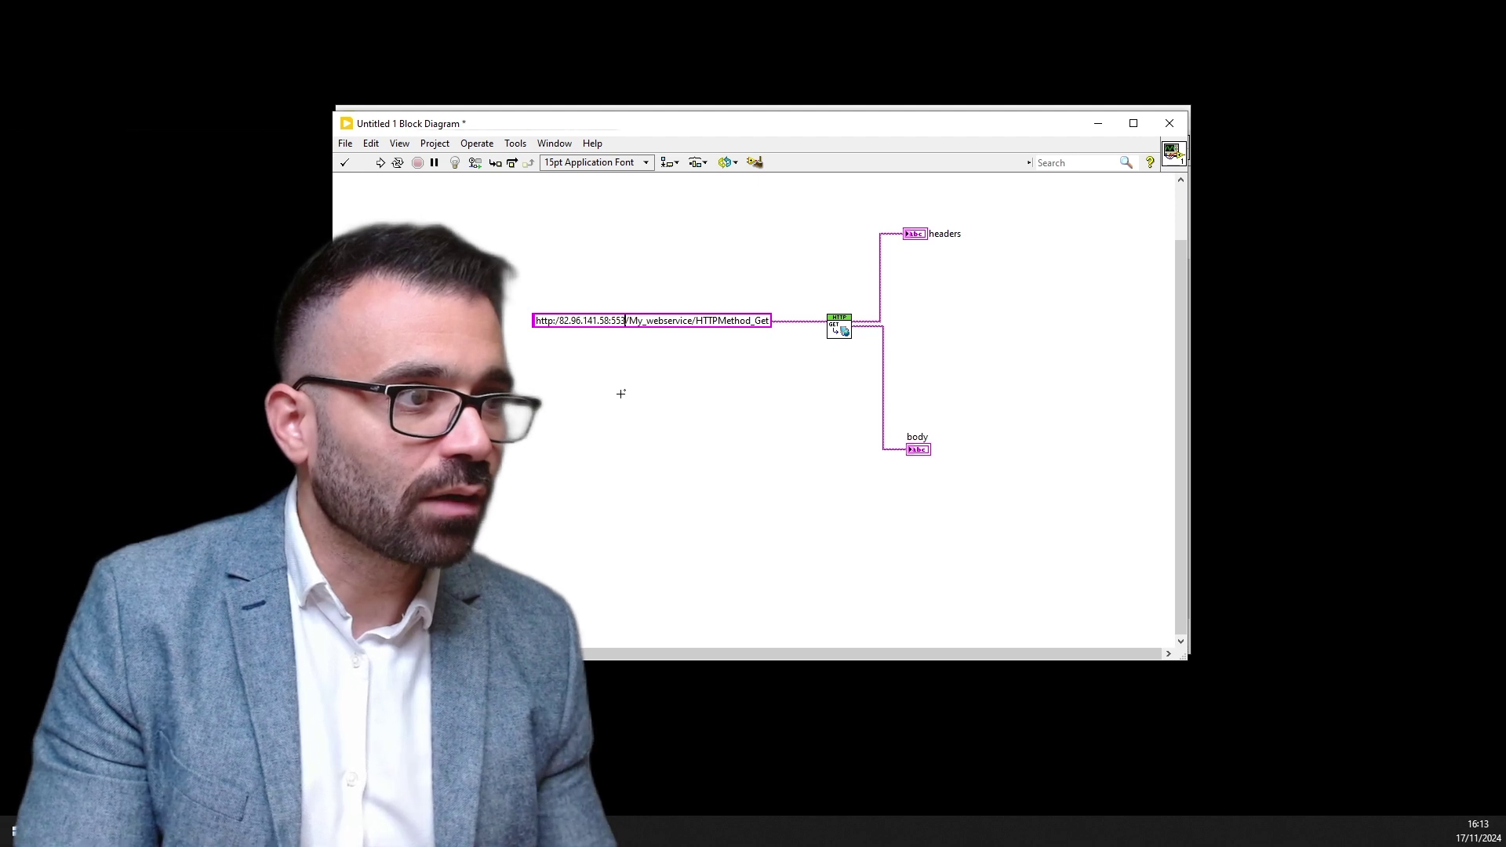
{"action": "double_click", "coordinate": [564, 321]}
{"action": "left_click", "coordinate": [559, 321]}
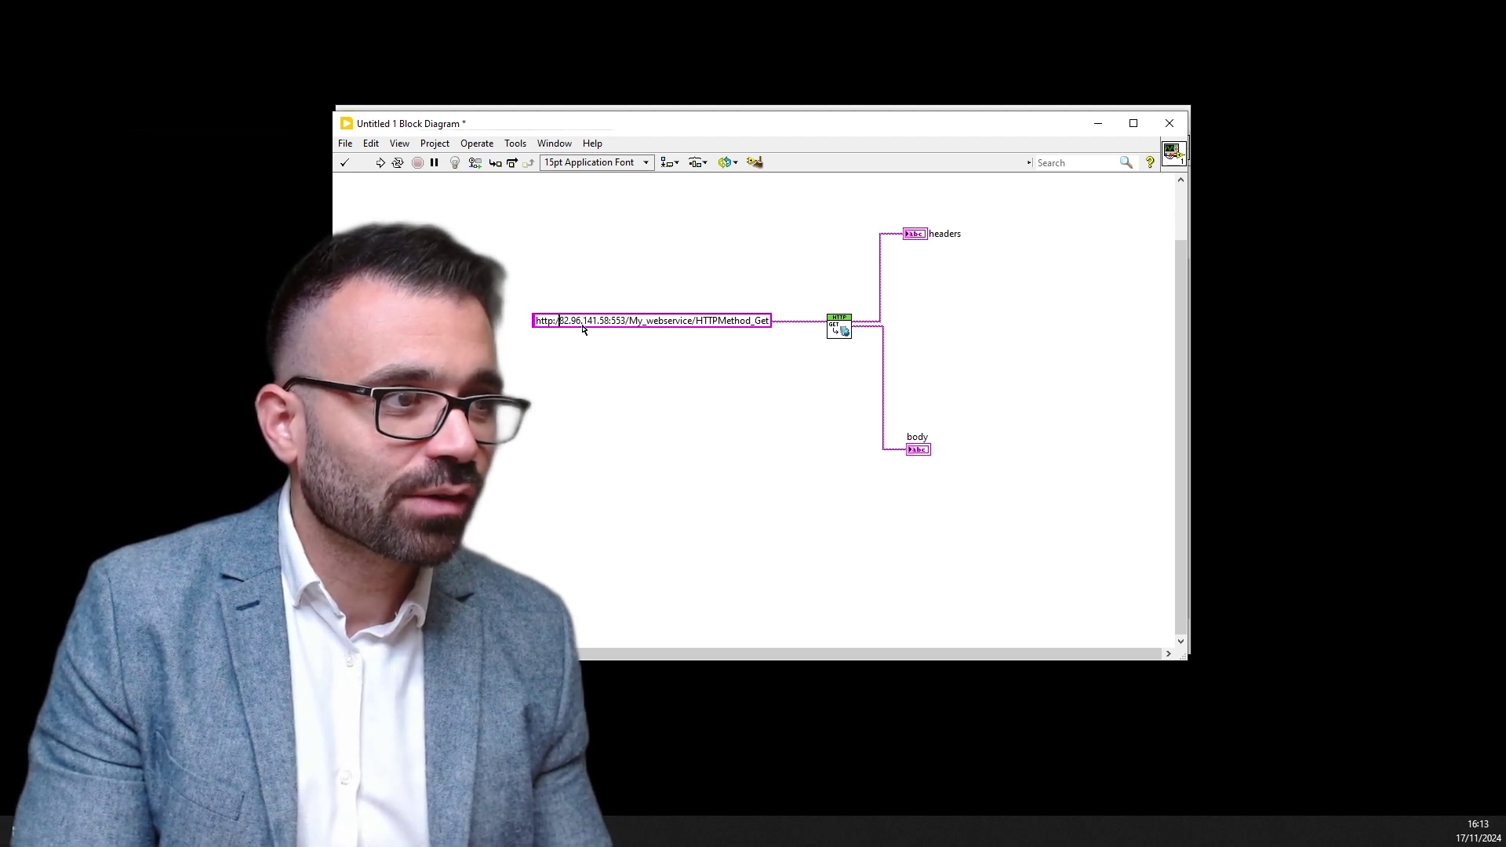
{"action": "type", "text": "/"}
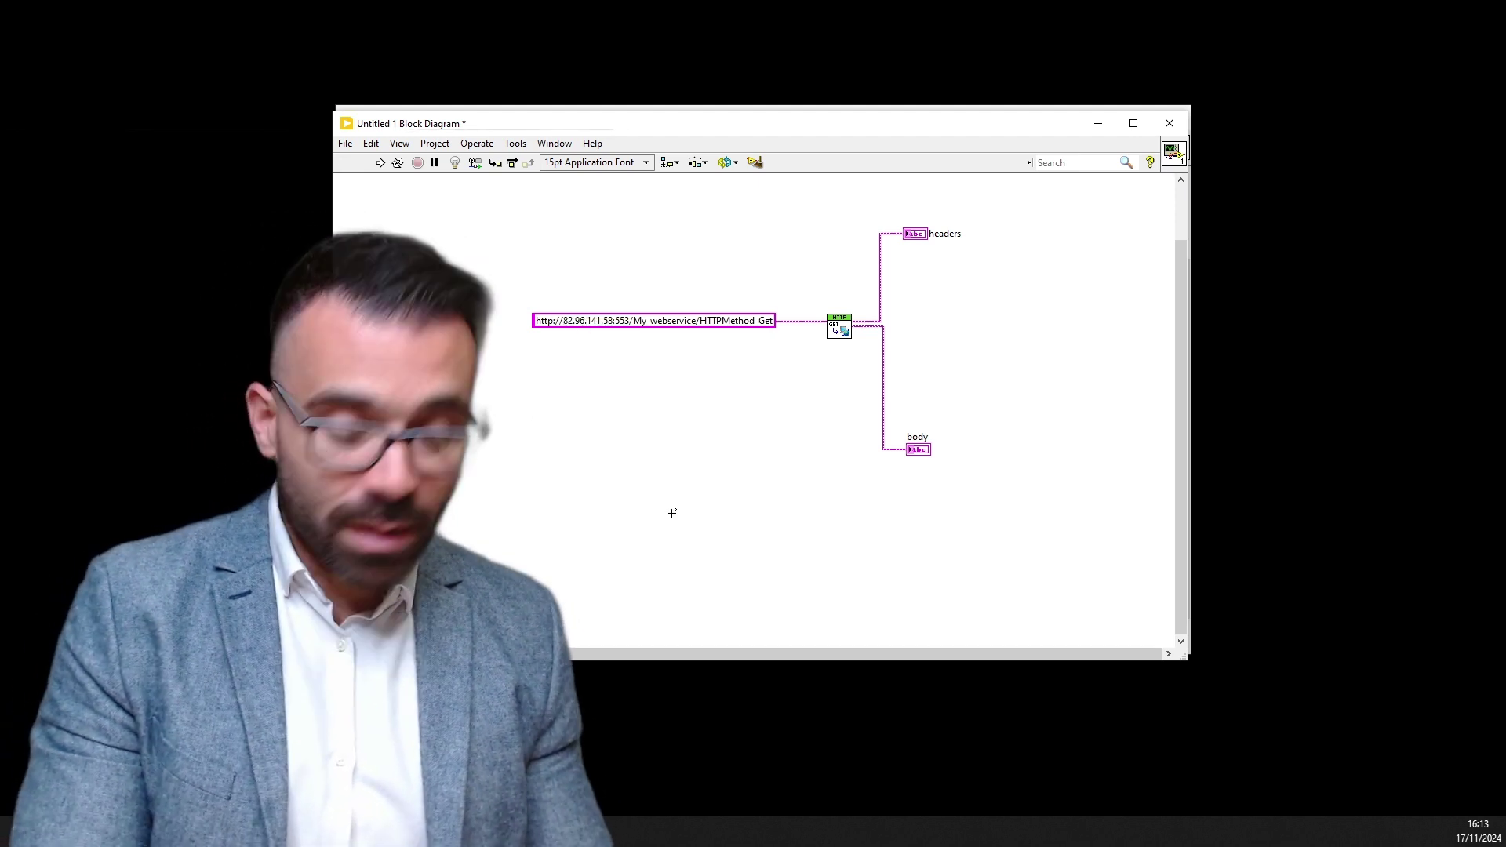
Step: Run the client VI with the public address and check the response in the body indicator
{"action": "key", "text": "ctrl+e"}
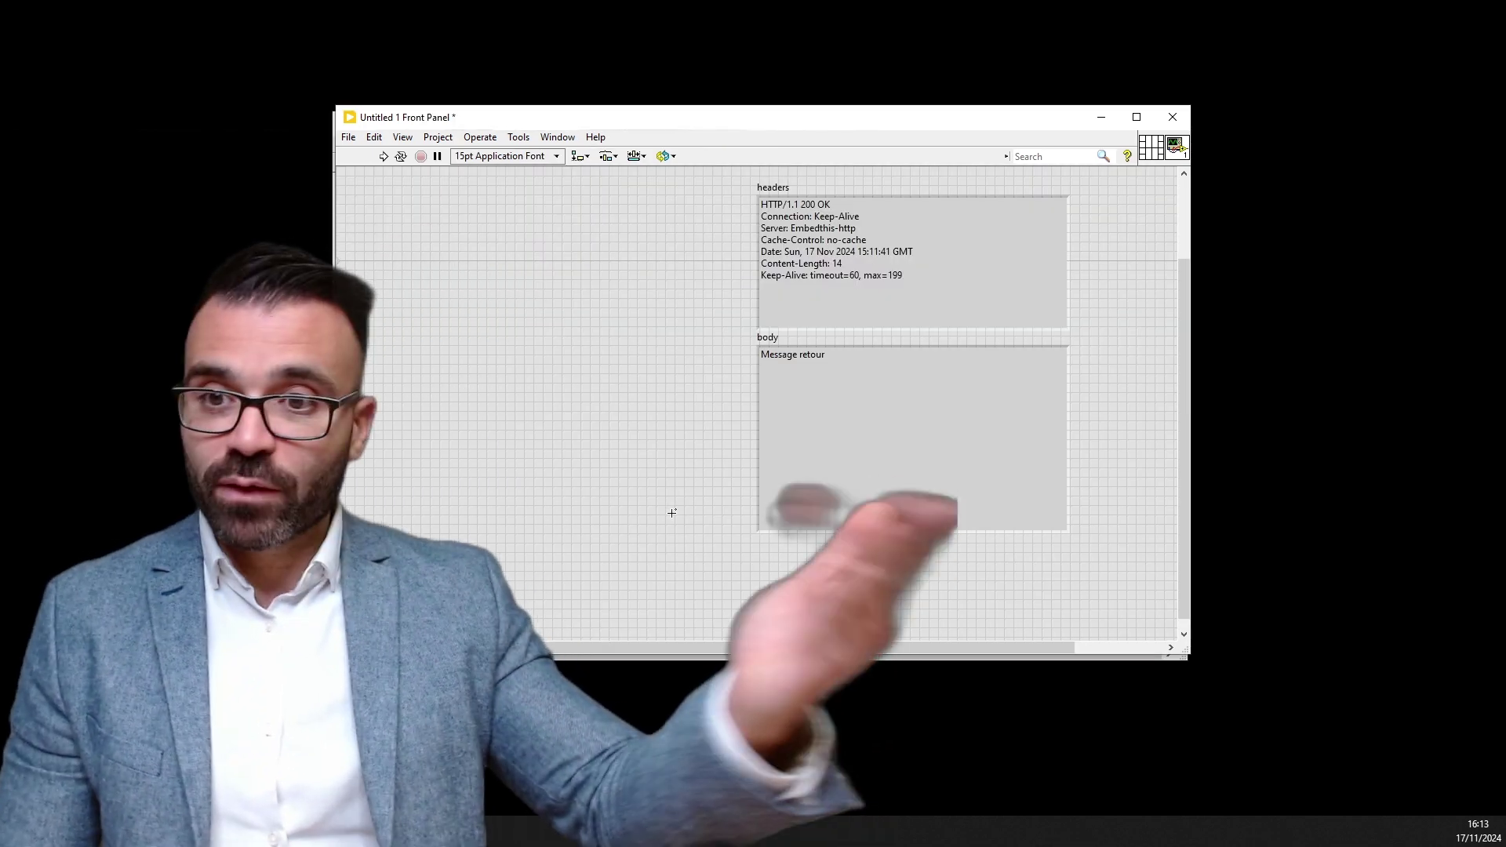
{"action": "key", "text": "ctrl+r"}
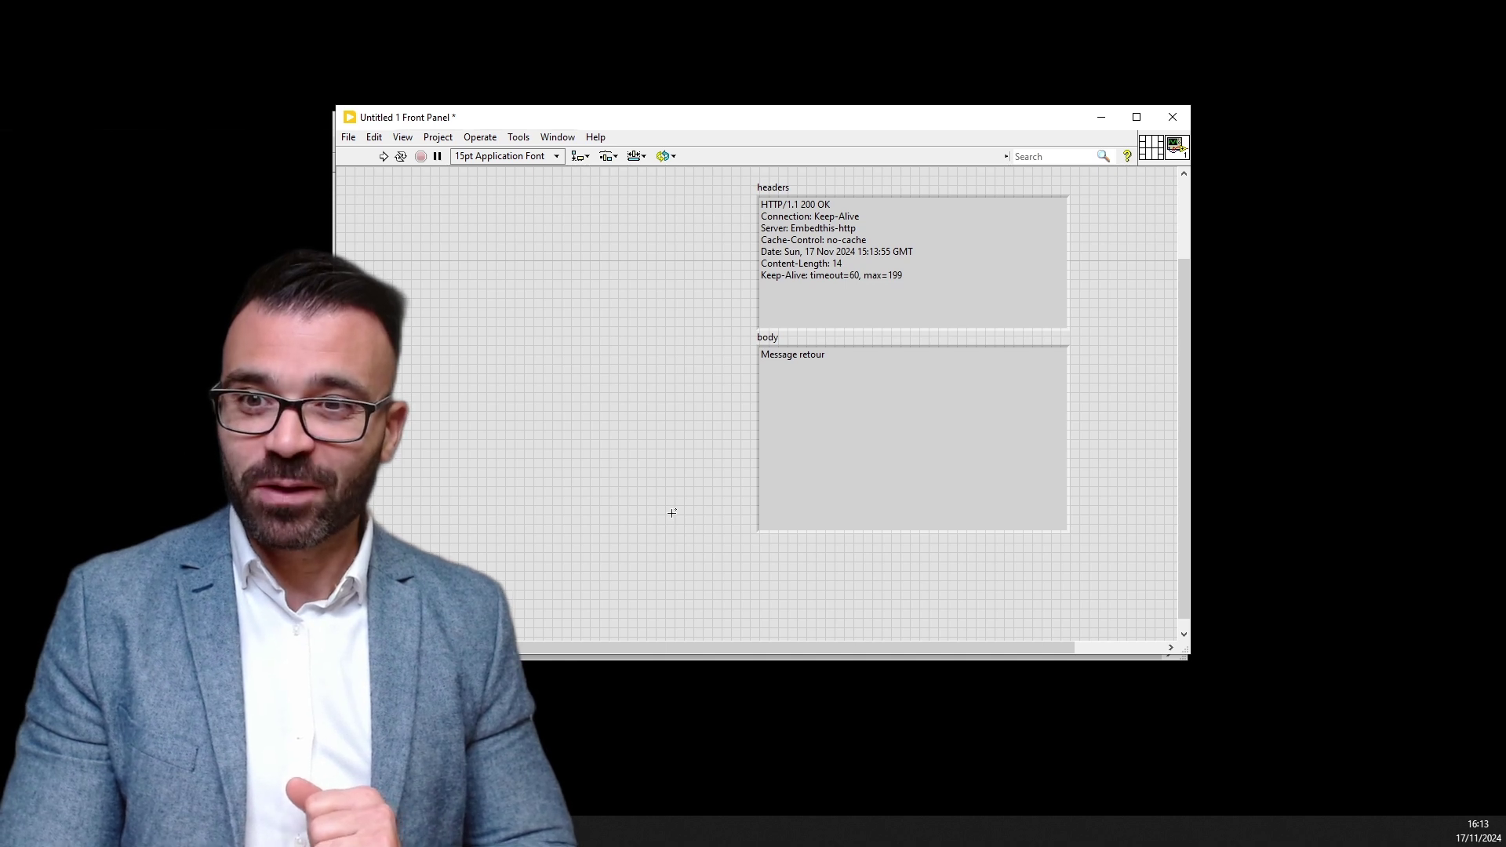
{"action": "left_click", "coordinate": [792, 355]}
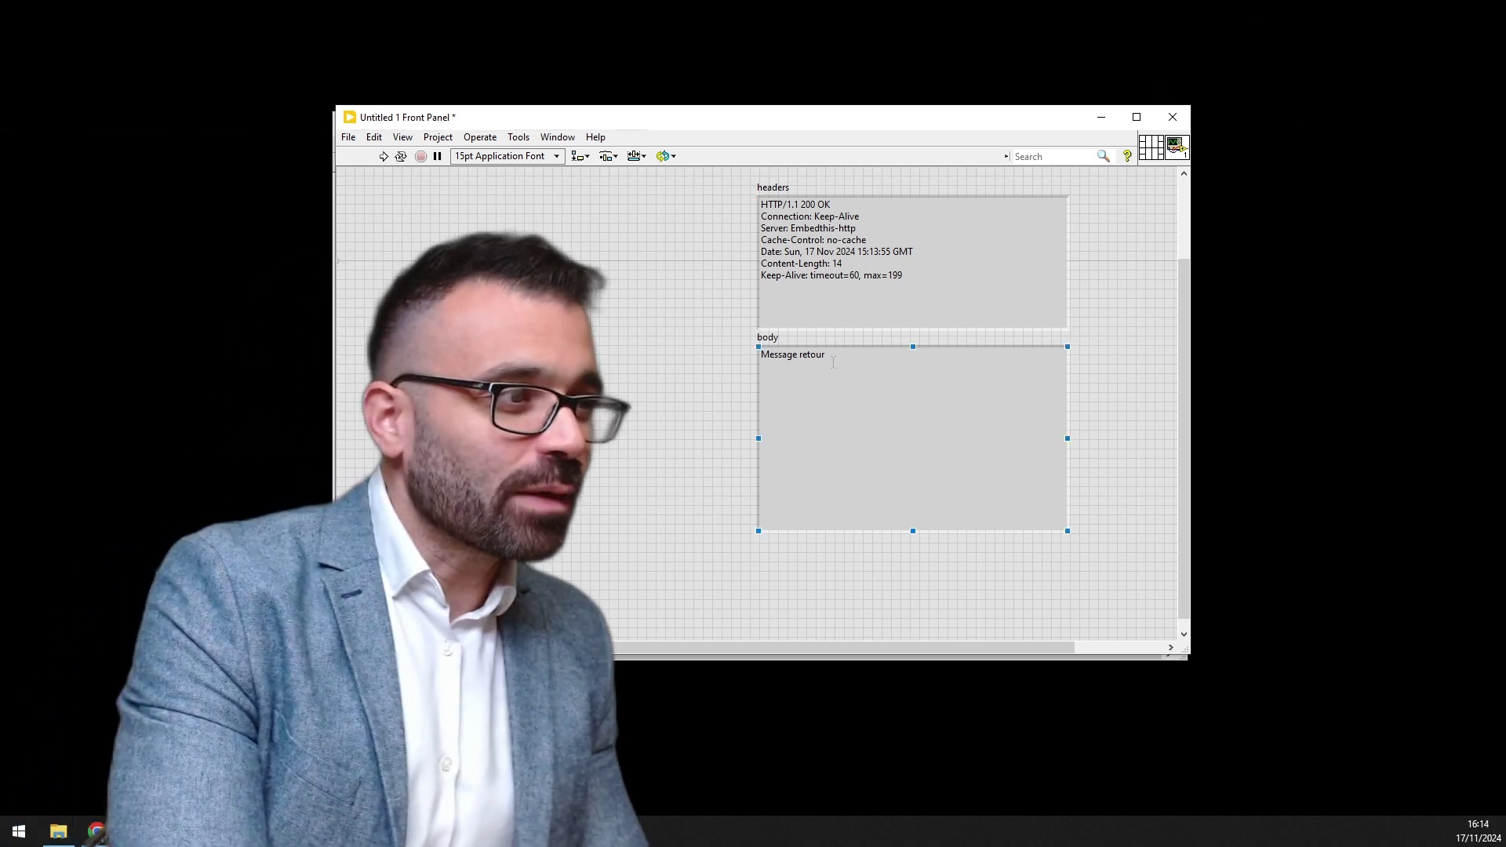
Step: Clear the text of the body and headers indicators and run the client VI again
{"action": "left_click_drag", "start_coordinate": [825, 354], "coordinate": [731, 352]}
{"action": "key", "text": "Delete"}
{"action": "left_click", "coordinate": [863, 235]}
{"action": "left_click_drag", "start_coordinate": [906, 276], "coordinate": [757, 202]}
{"action": "key", "text": "Delete"}
{"action": "key", "text": "ctrl+r"}
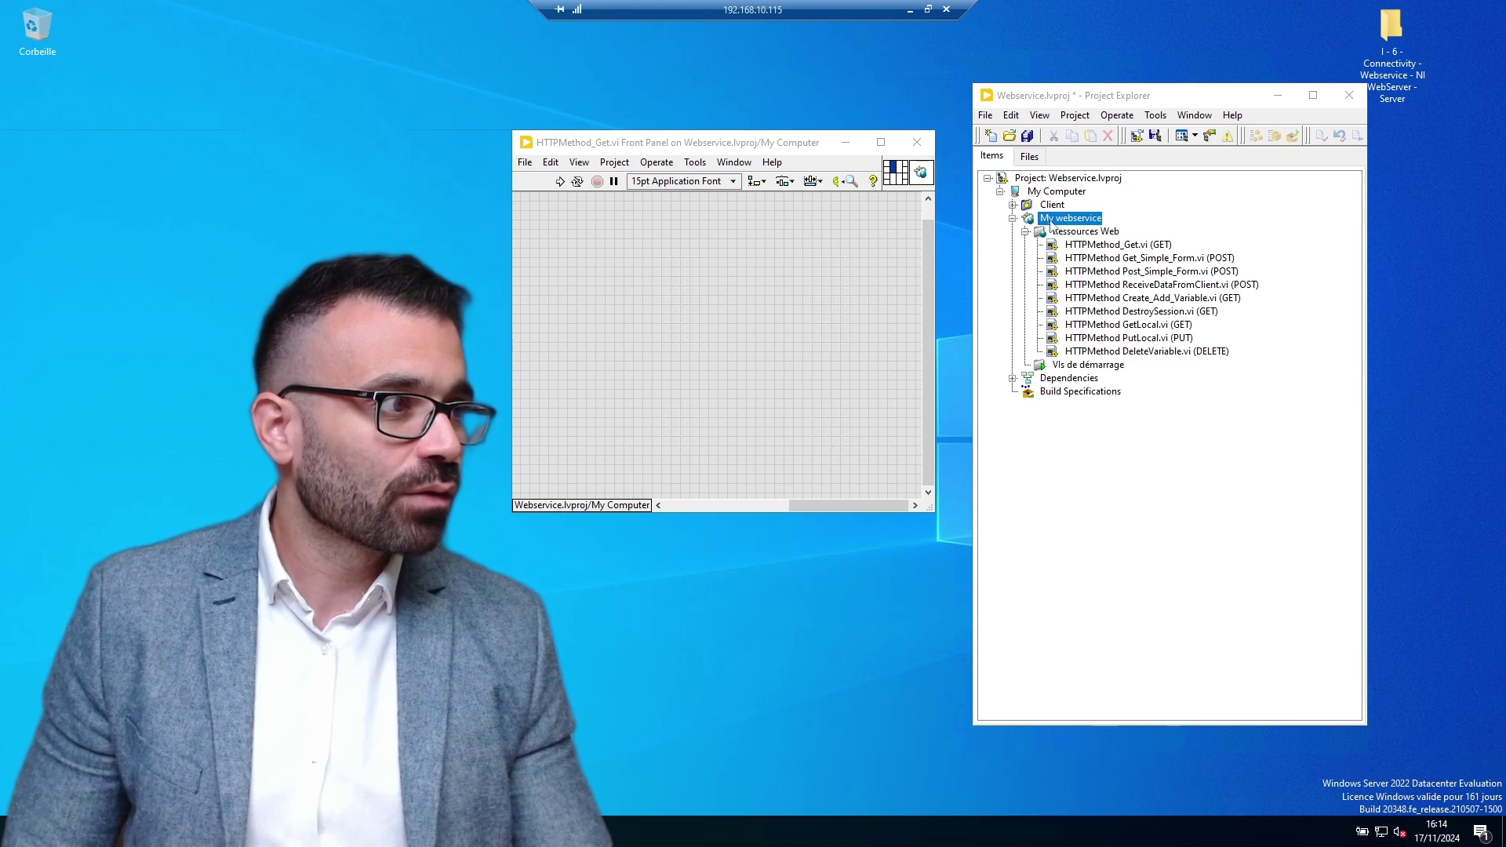
Step: On the remote server, publish My webservice to the application web server again and close the deployment progress window
{"action": "right_click", "coordinate": [1050, 222]}
{"action": "mouse_move", "coordinate": [1256, 305]}
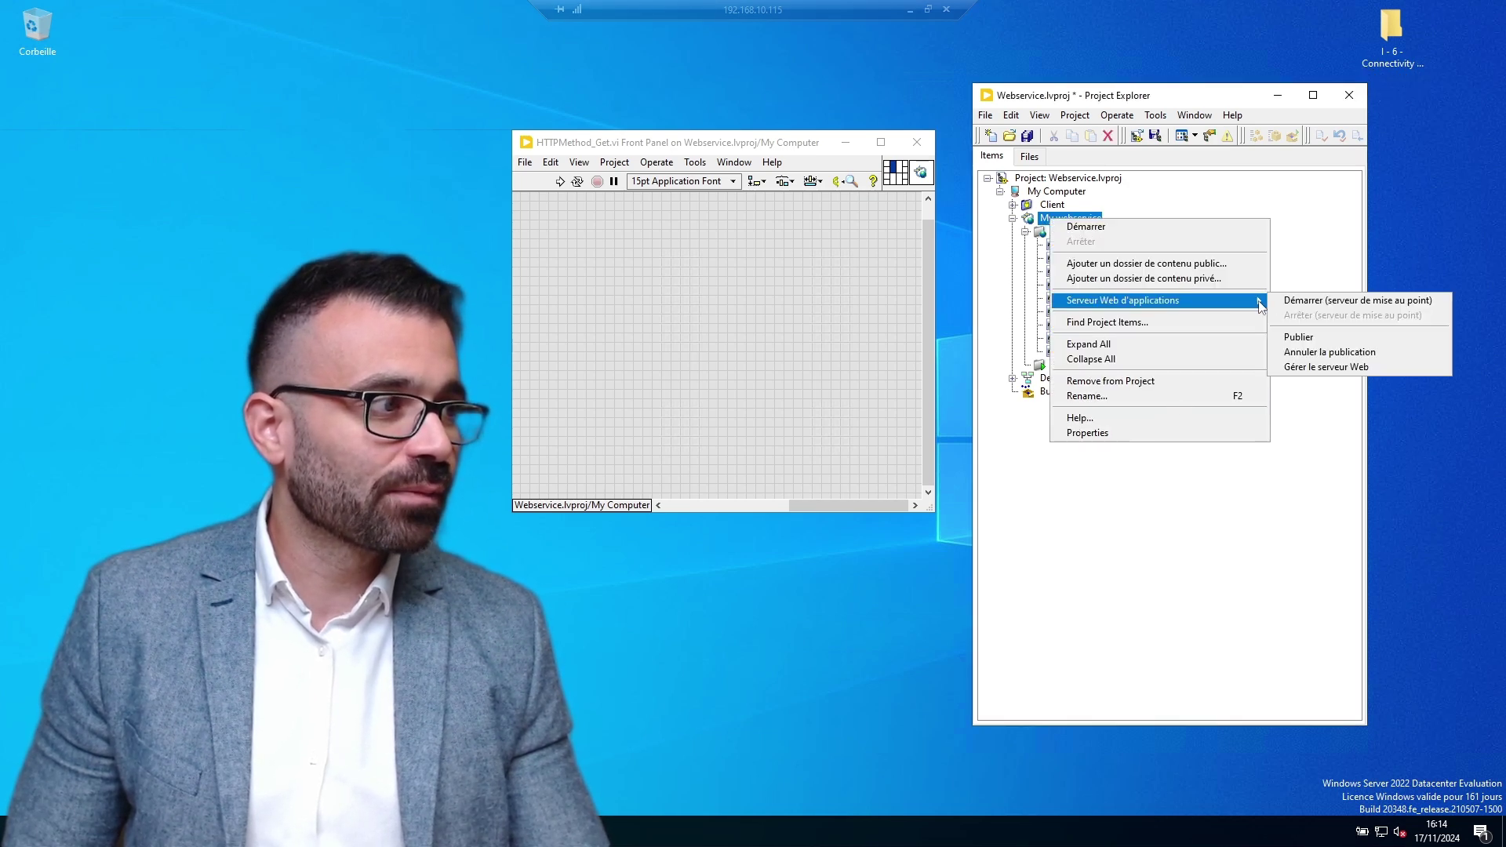
{"action": "left_click", "coordinate": [1310, 343]}
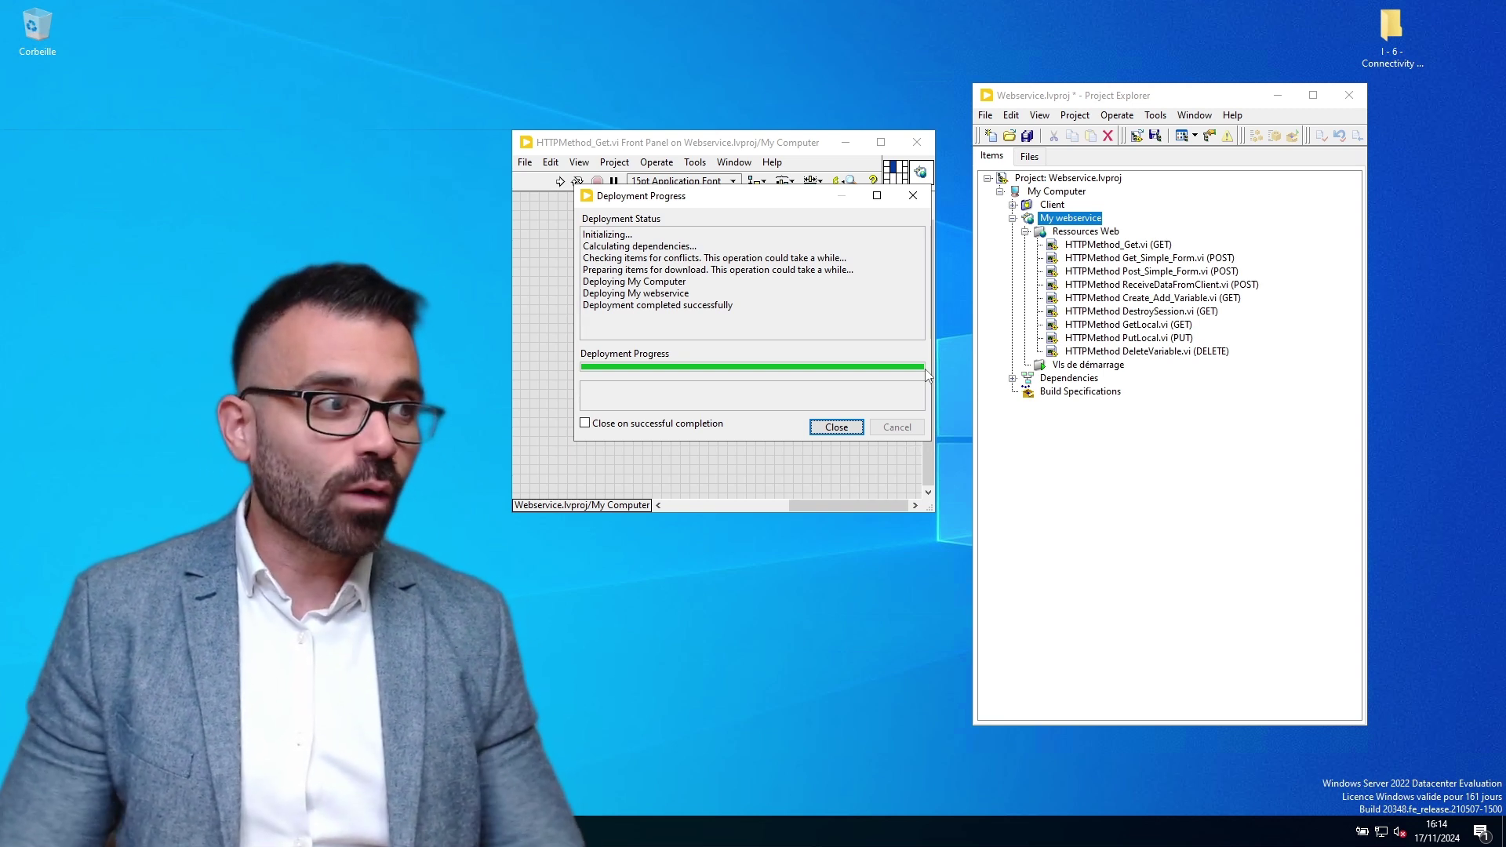
{"action": "left_click", "coordinate": [849, 431]}
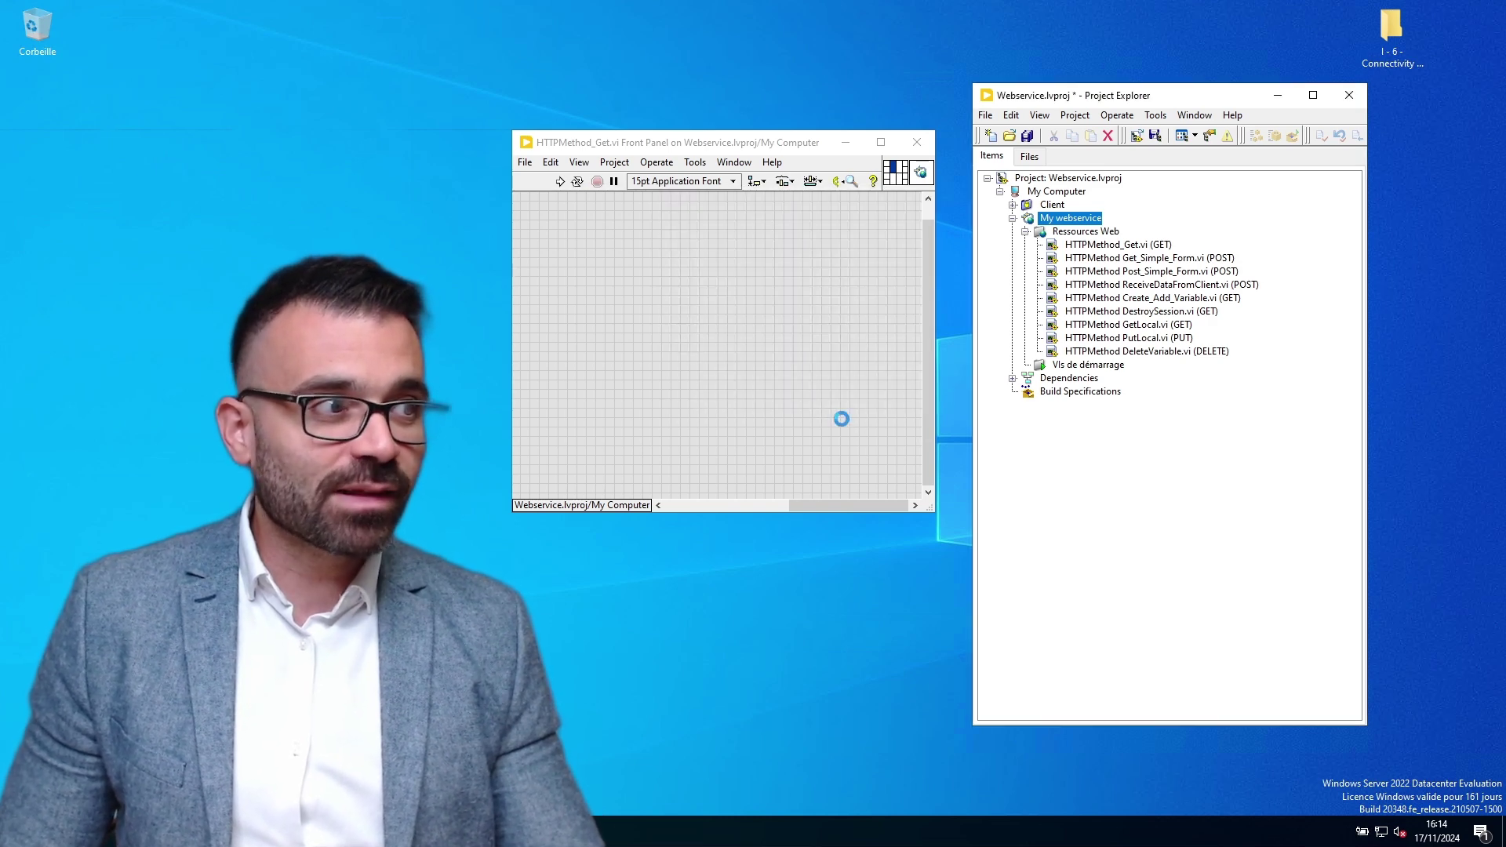
Step: Open the web server management page for My webservice and move its window so the server settings are readable
{"action": "right_click", "coordinate": [1072, 220]}
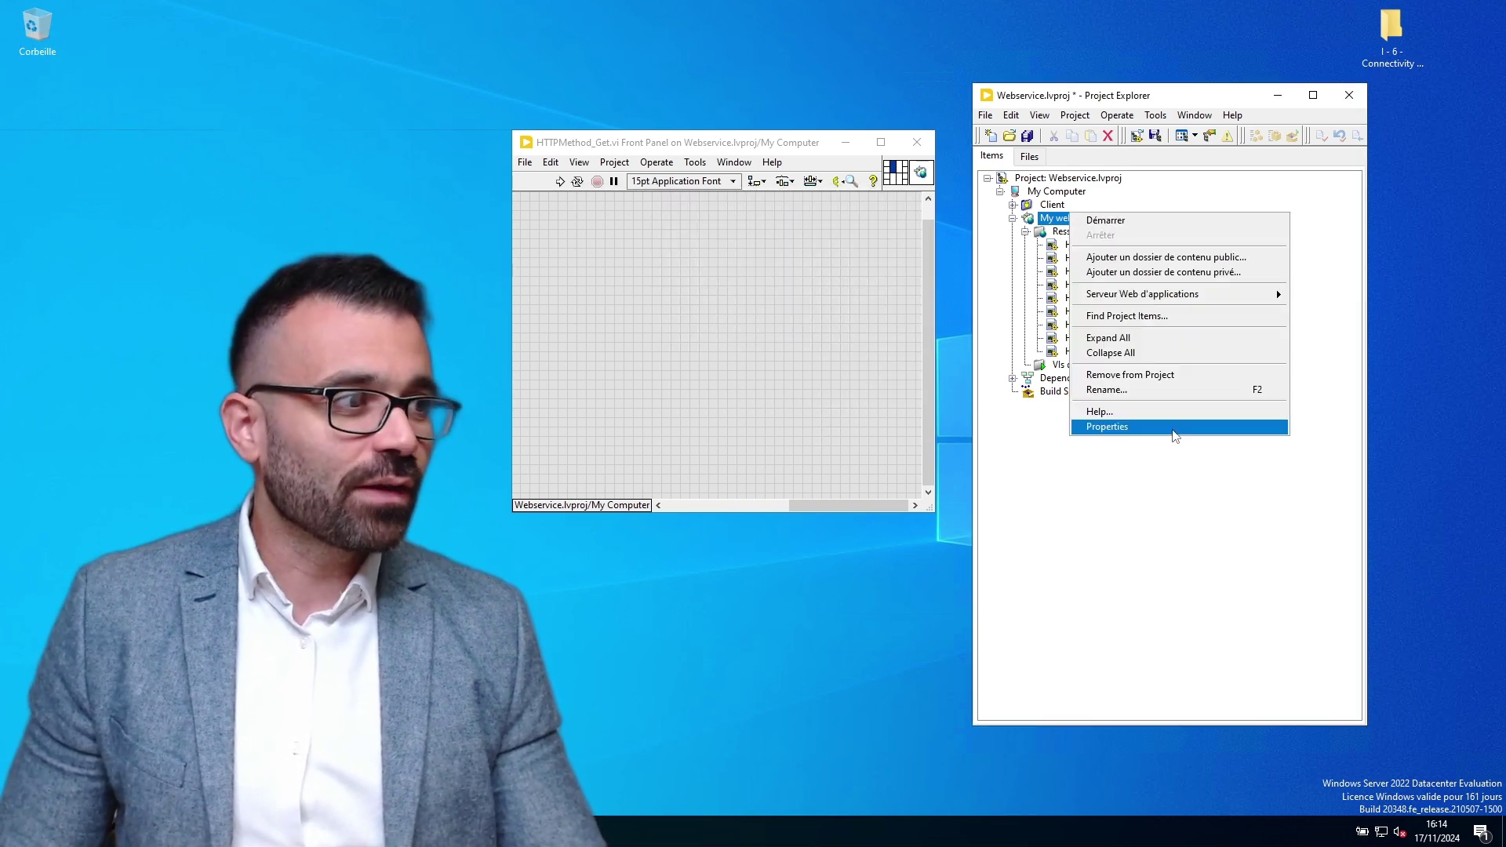
{"action": "mouse_move", "coordinate": [1154, 295]}
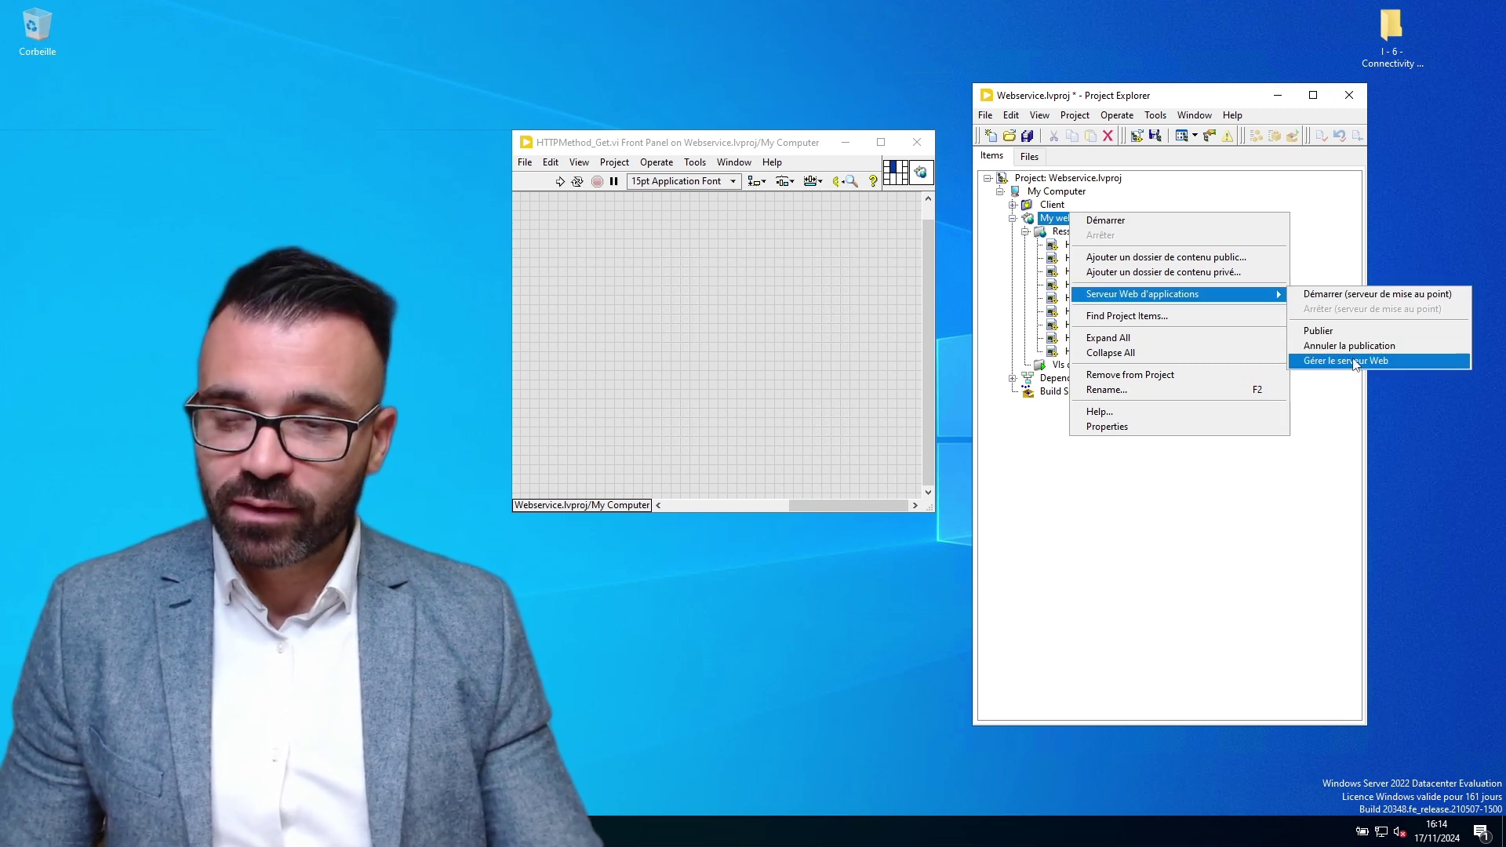
{"action": "left_click", "coordinate": [1346, 360]}
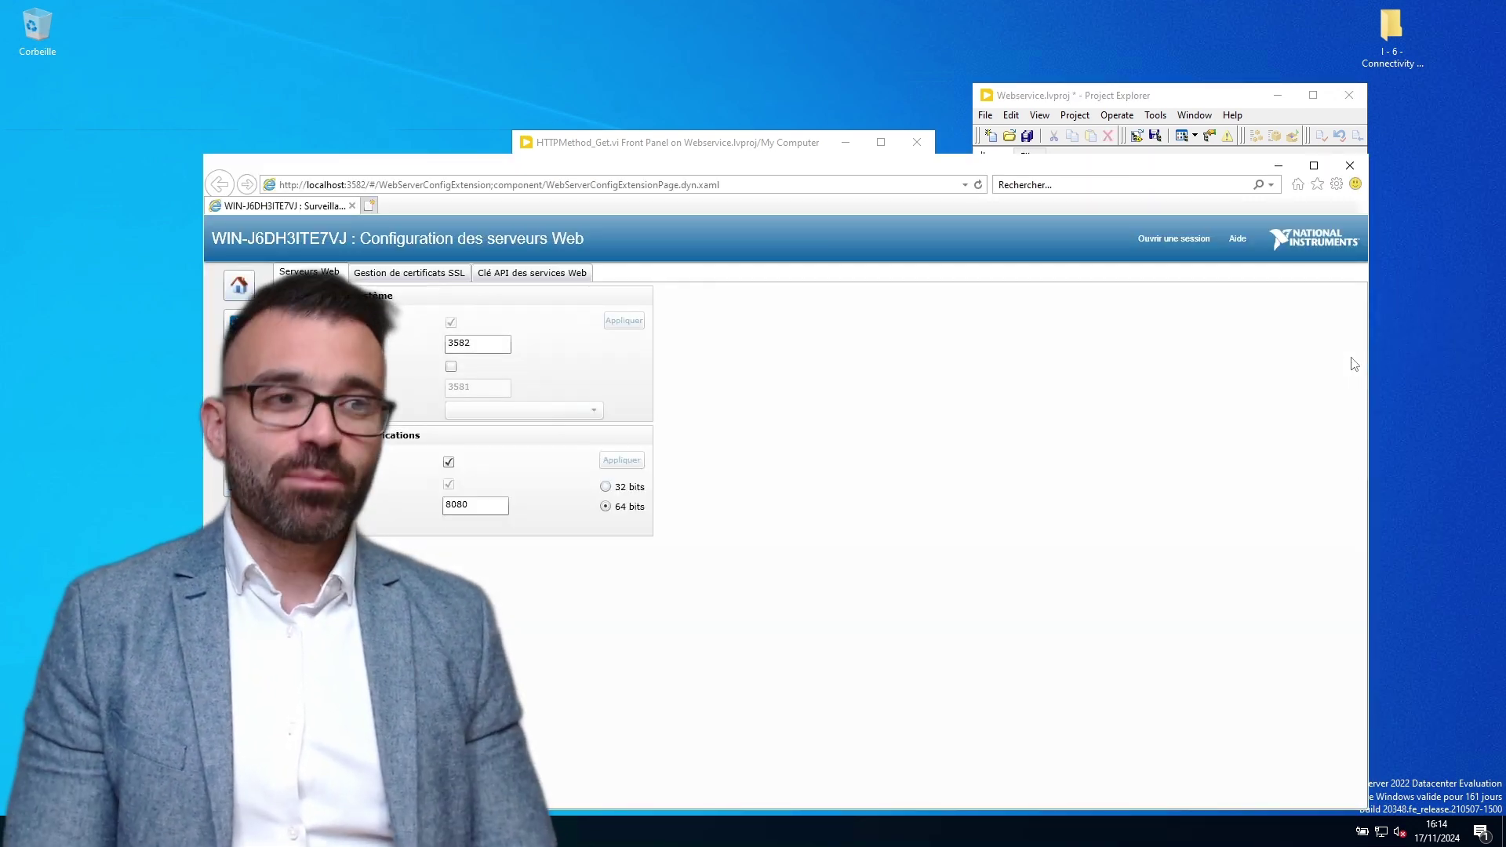
{"action": "left_click_drag", "start_coordinate": [486, 165], "coordinate": [636, 56]}
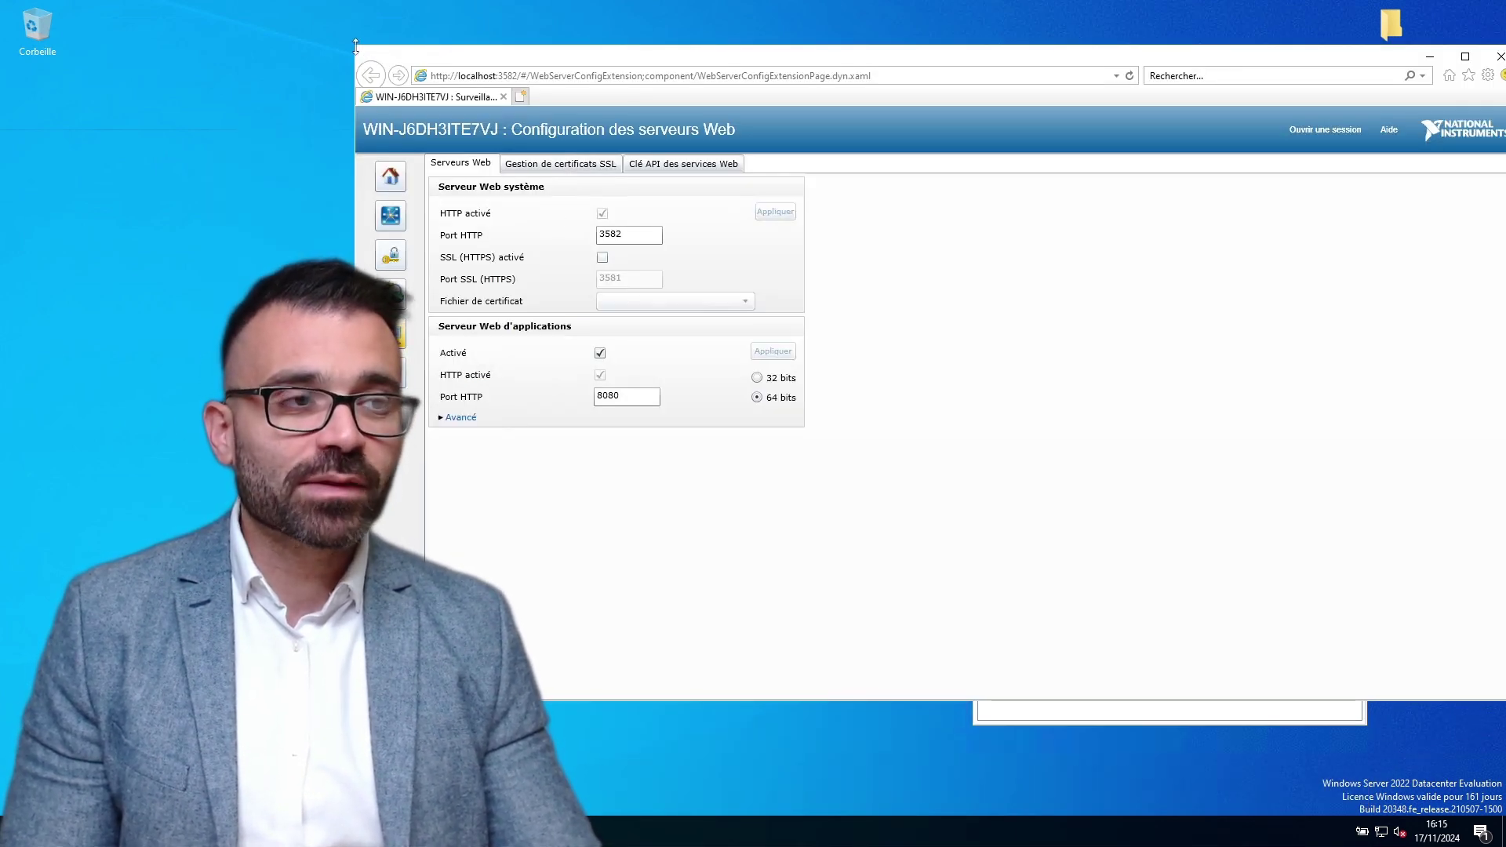
{"action": "left_click_drag", "start_coordinate": [356, 62], "coordinate": [573, 62]}
{"action": "left_click_drag", "start_coordinate": [873, 63], "coordinate": [776, 53]}
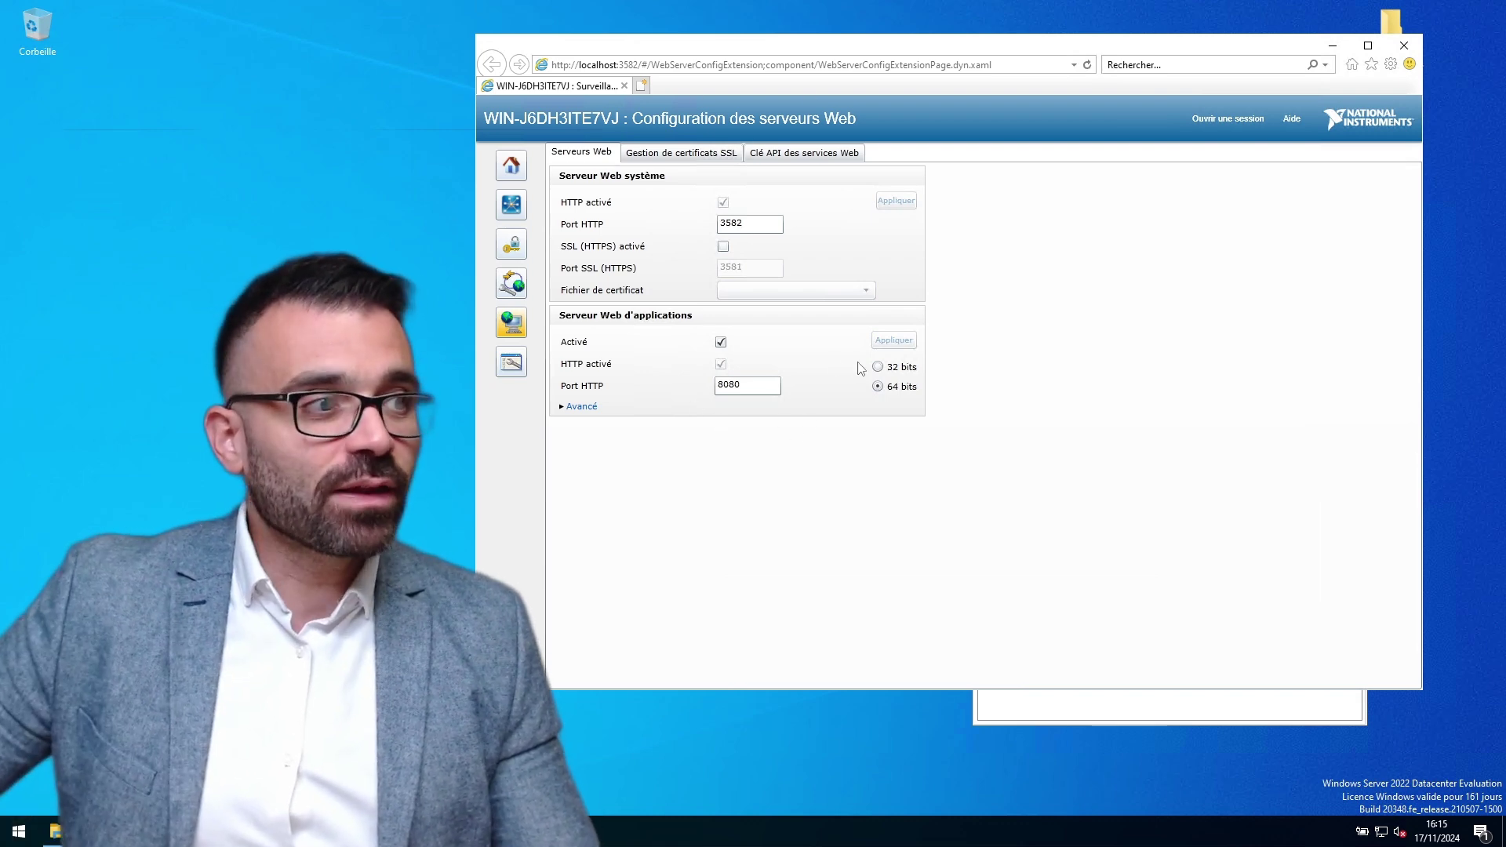
Step: Switch the application web server to 32 bits and back to 64 bits, and view the SSL certificate and API key settings
{"action": "left_click", "coordinate": [877, 366]}
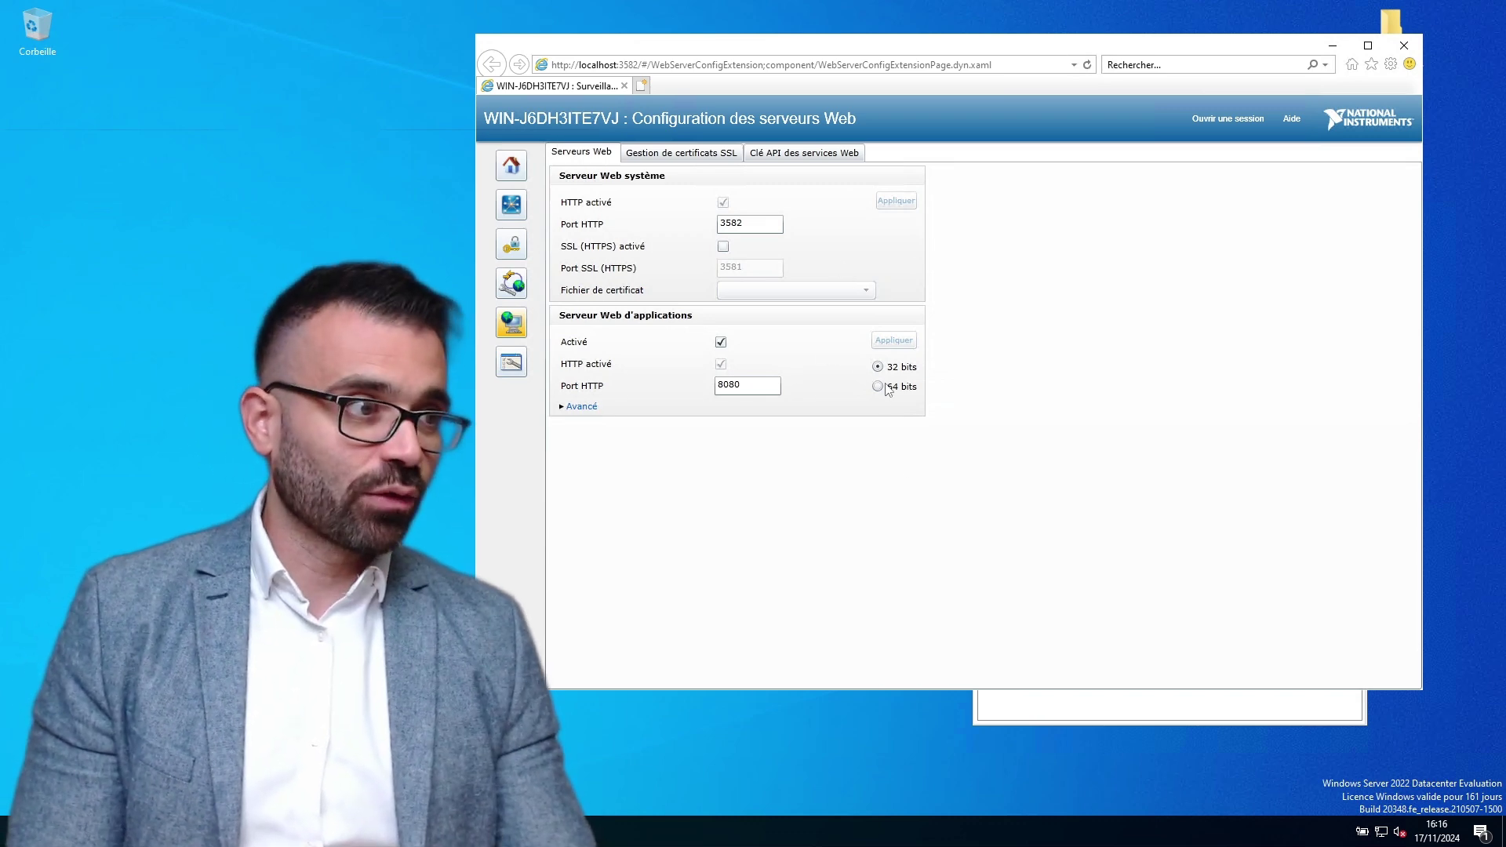
{"action": "left_click", "coordinate": [885, 385]}
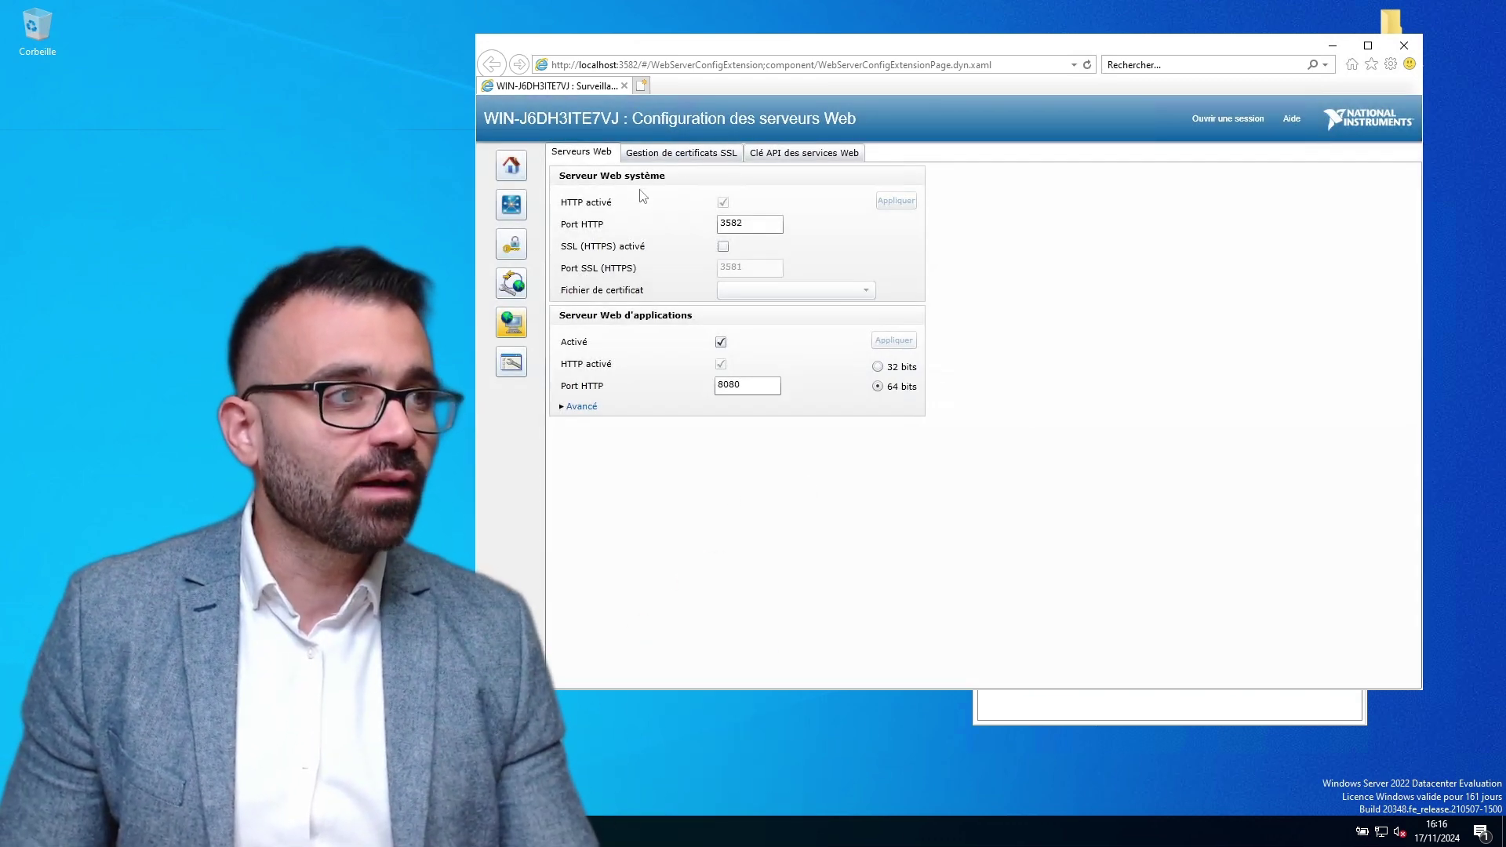
{"action": "left_click", "coordinate": [686, 156]}
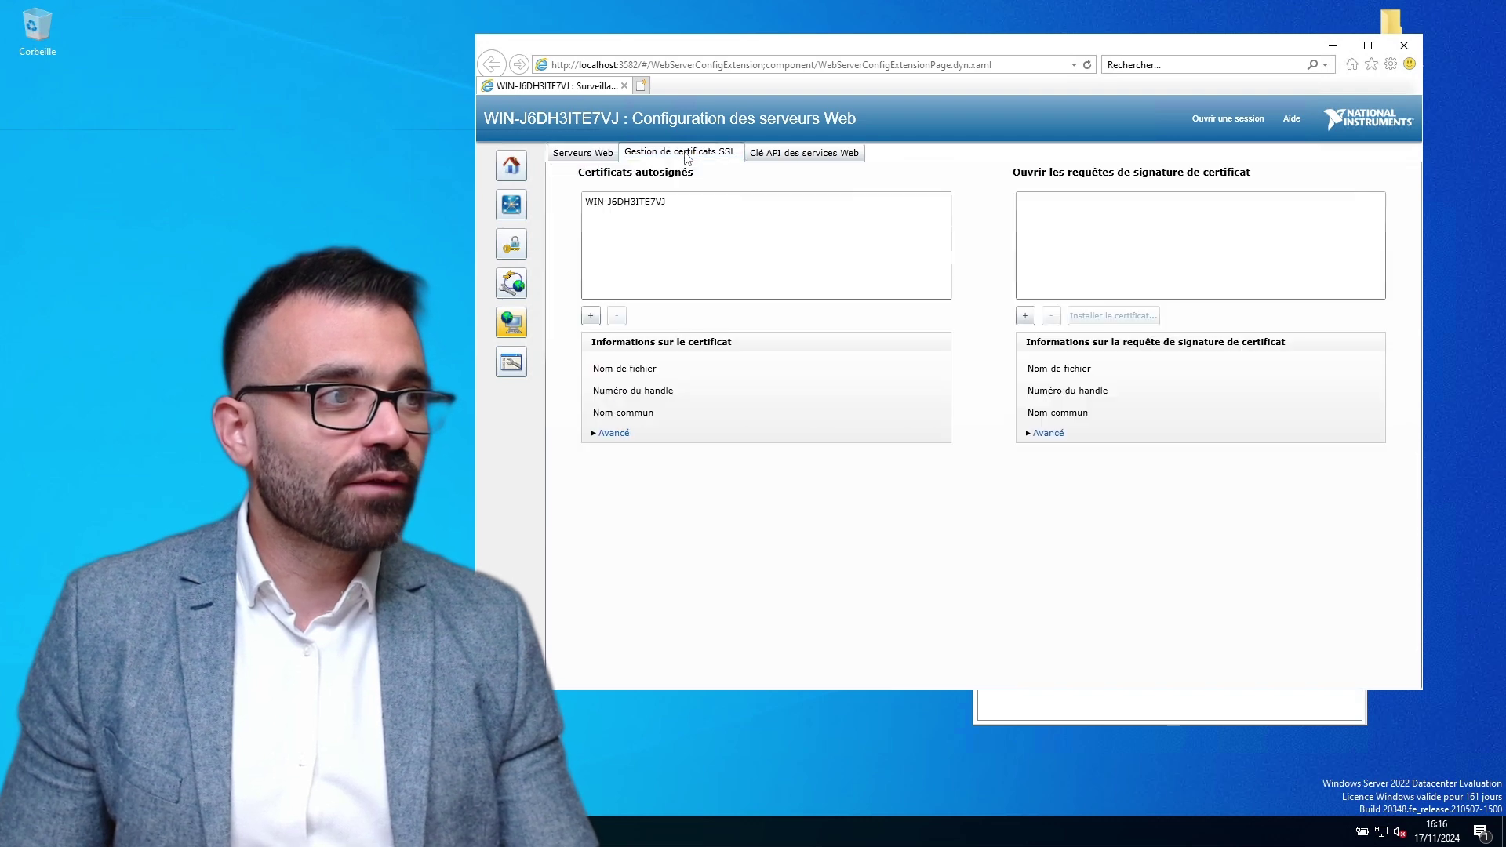
{"action": "left_click", "coordinate": [779, 157]}
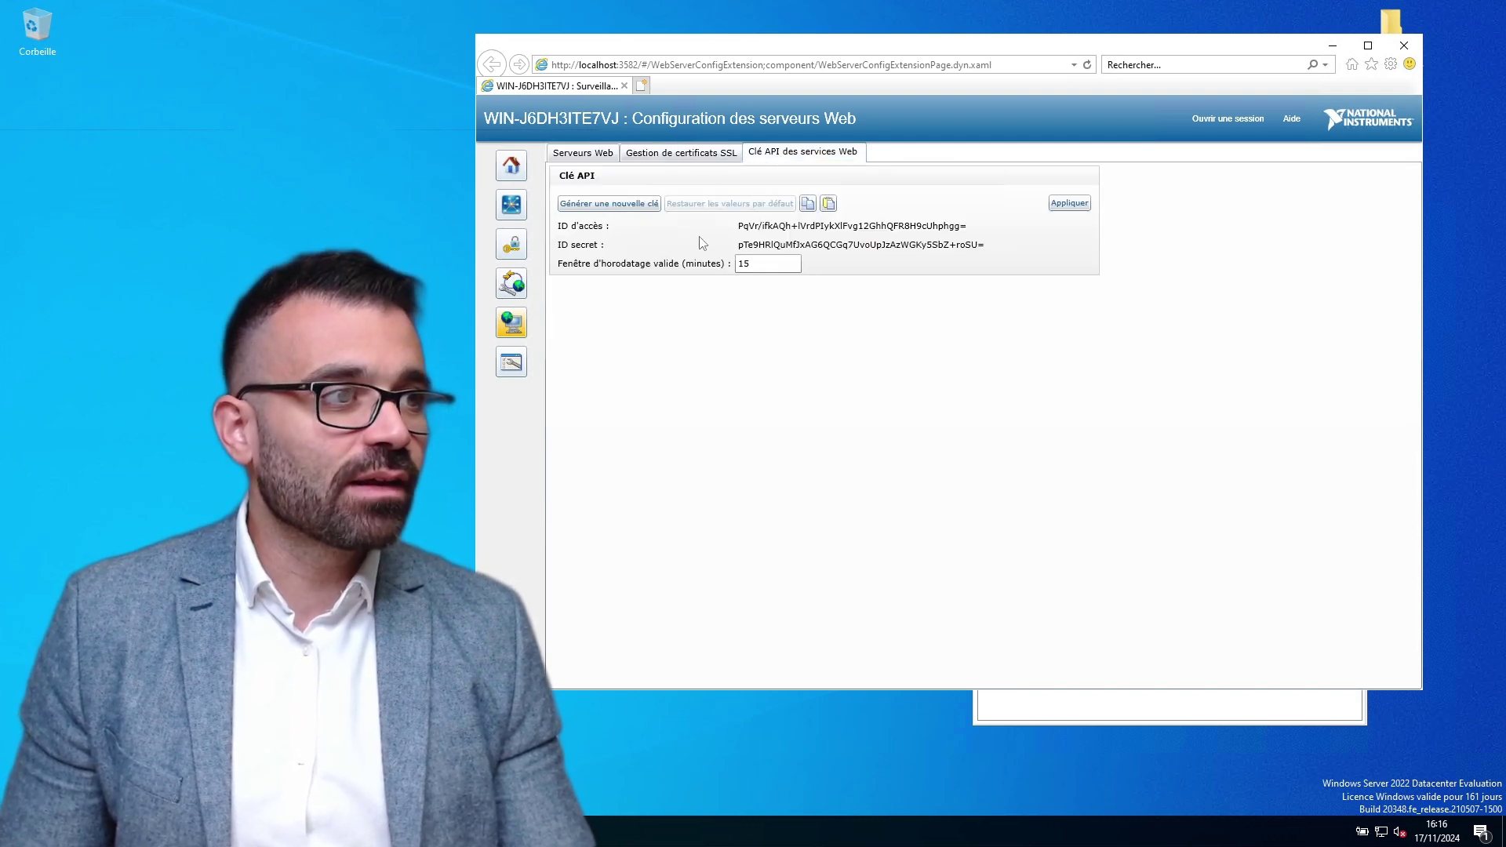
{"action": "left_click", "coordinate": [702, 156]}
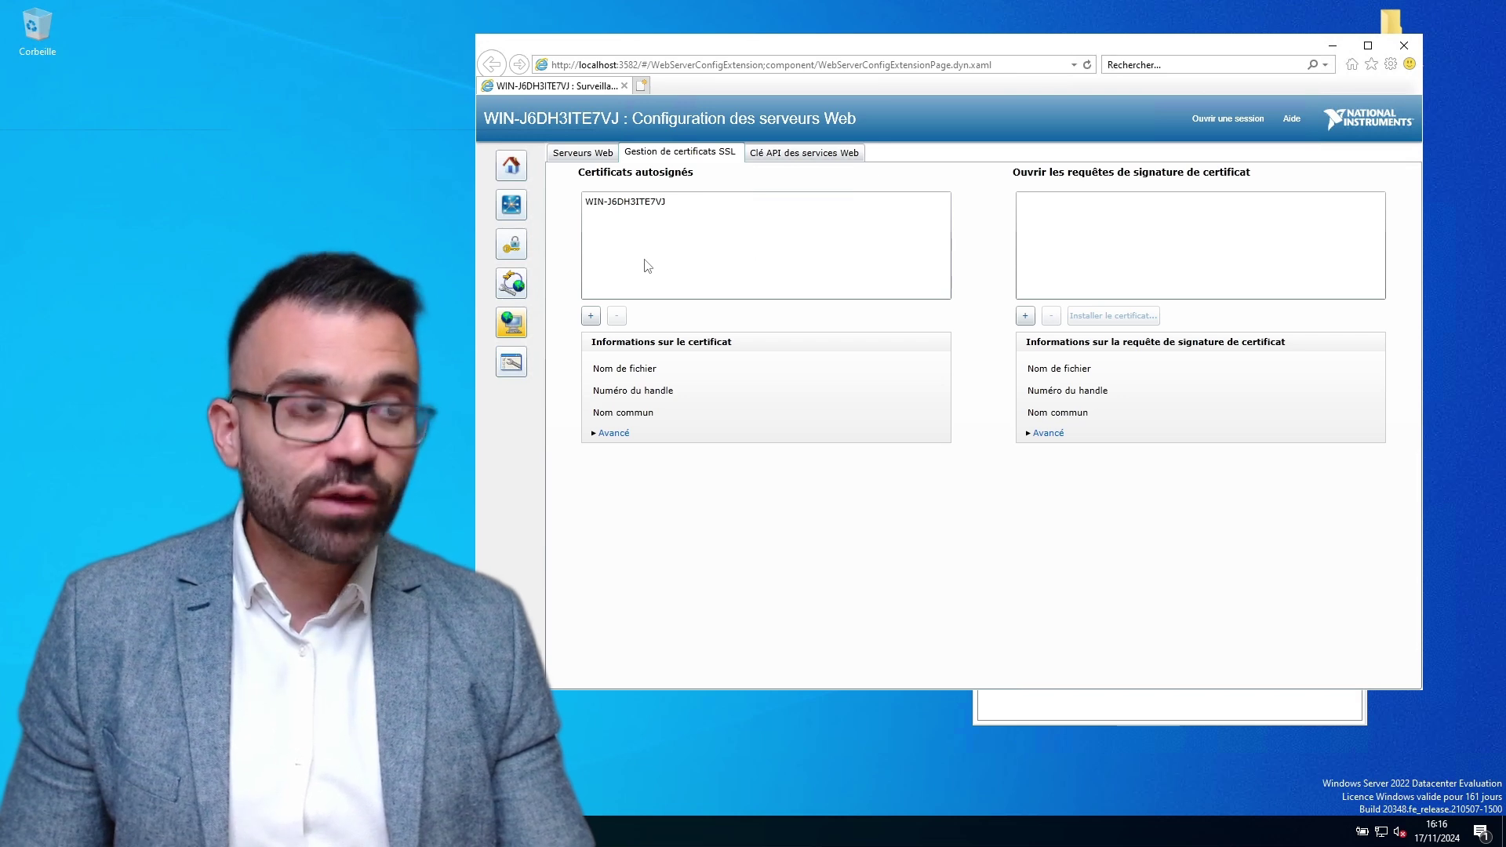
Step: Show the published methods of My_webservice (64-bit) in the web services management page and move the browser window off the project
{"action": "left_click", "coordinate": [515, 290]}
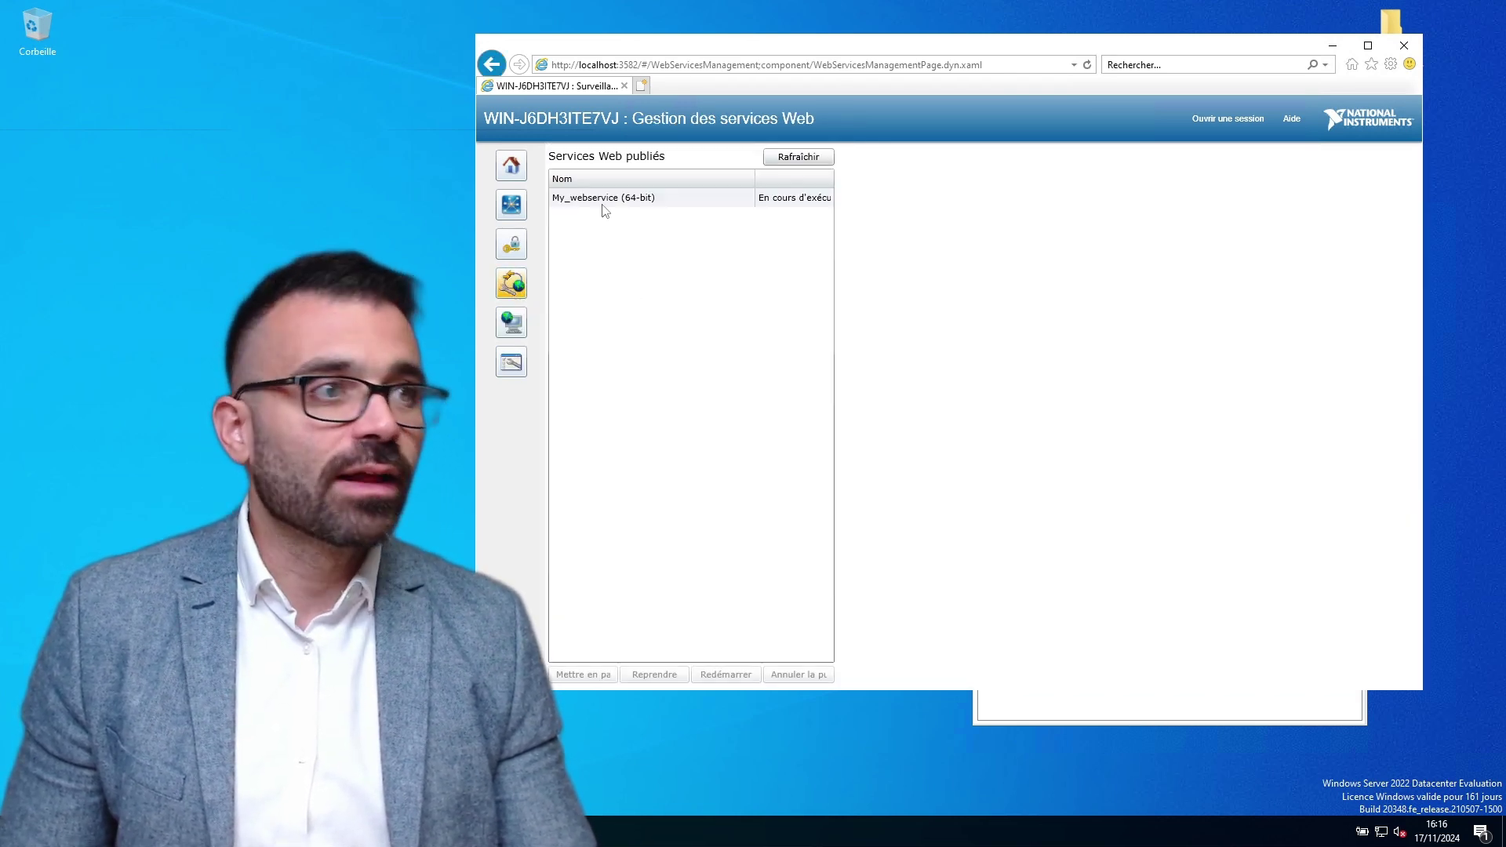
{"action": "left_click", "coordinate": [603, 201]}
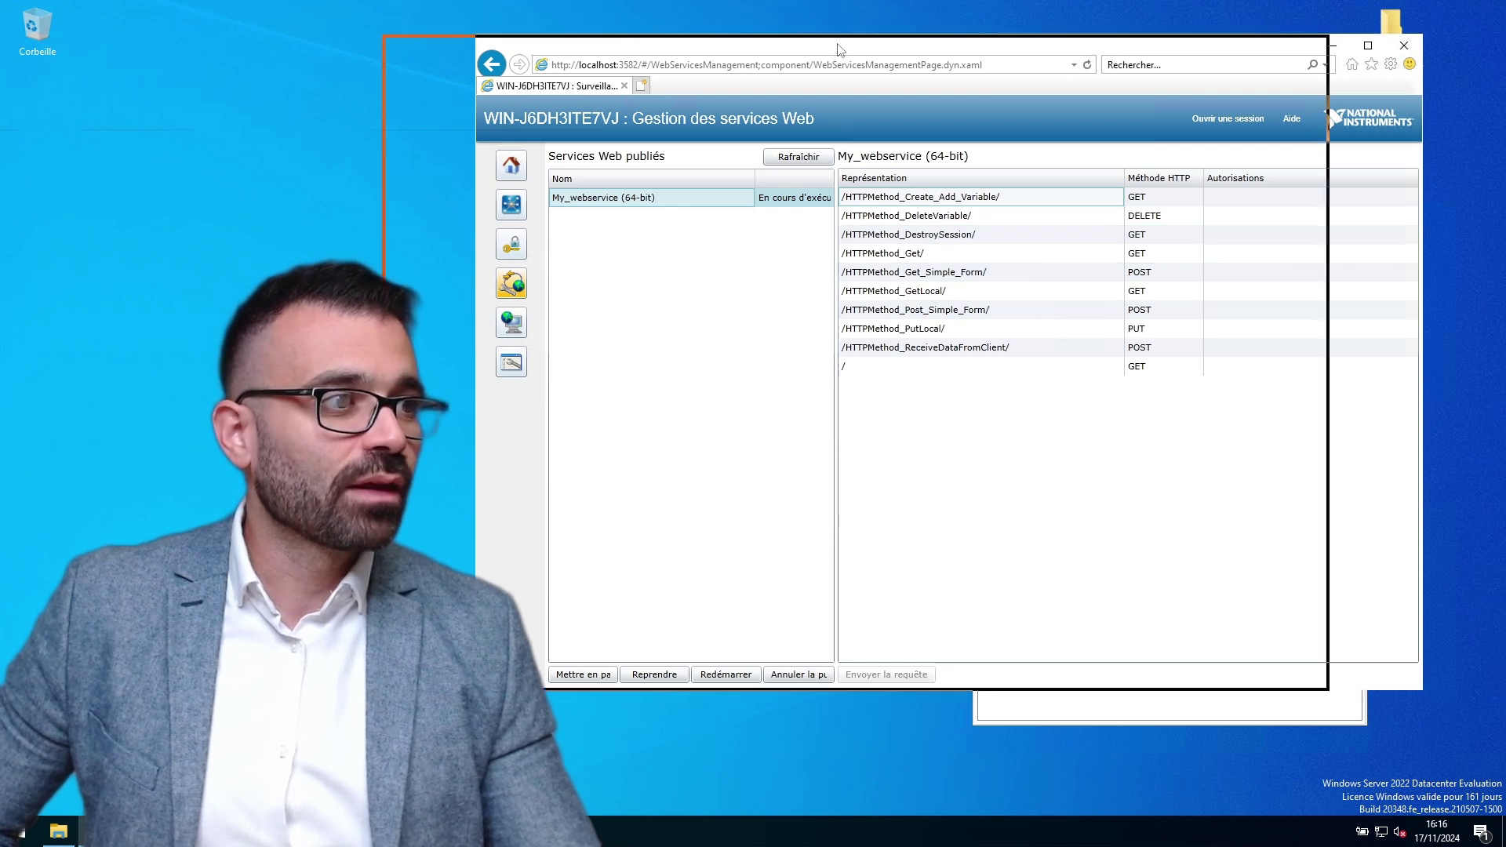
{"action": "left_click_drag", "start_coordinate": [947, 50], "coordinate": [401, 31]}
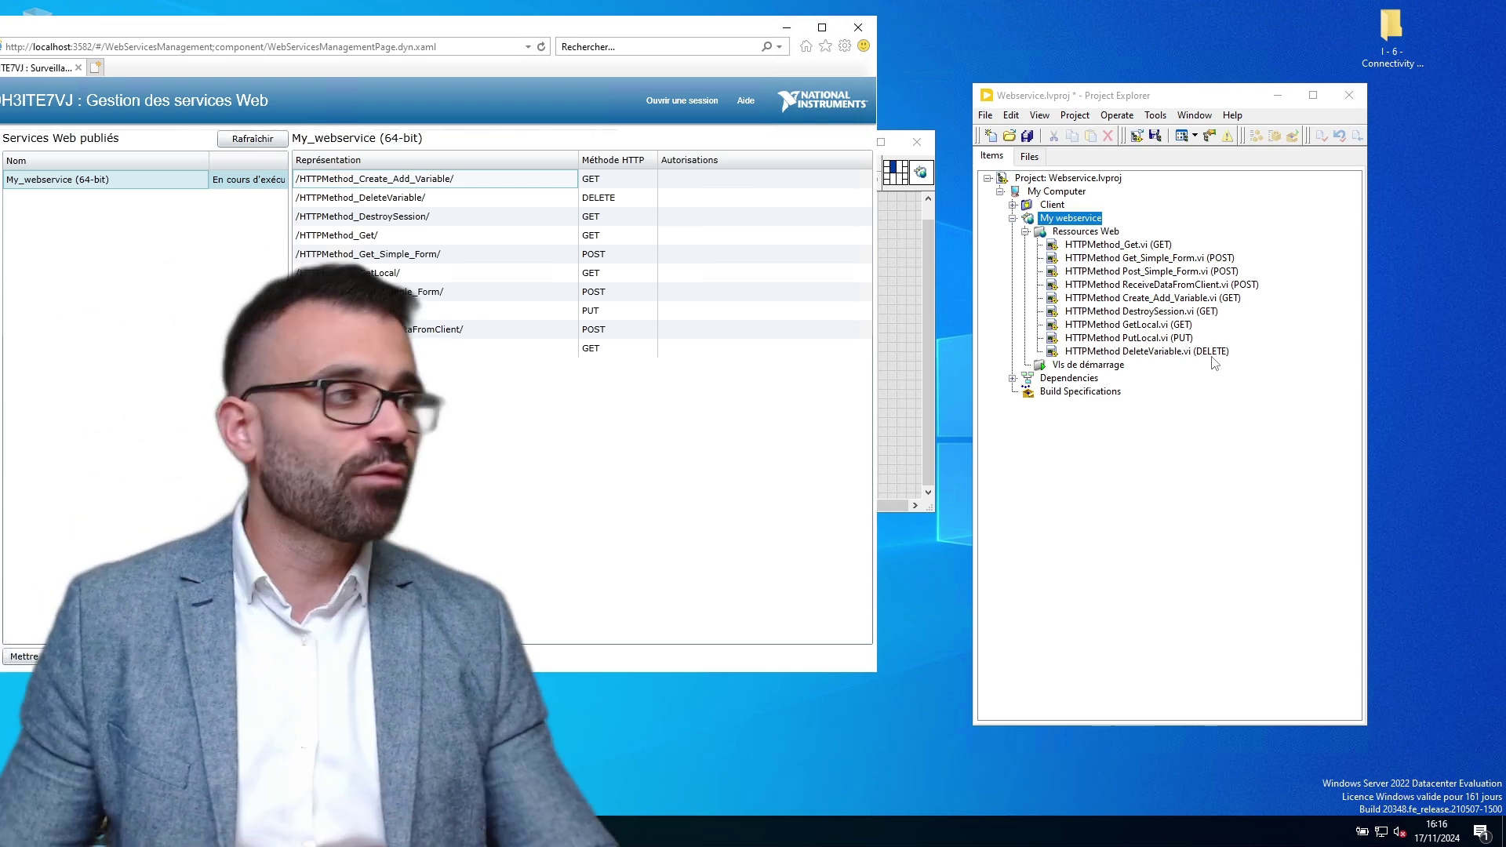
Step: Try to start My webservice on the NI Web Server and open the NI Web Server configuration
{"action": "right_click", "coordinate": [1065, 226]}
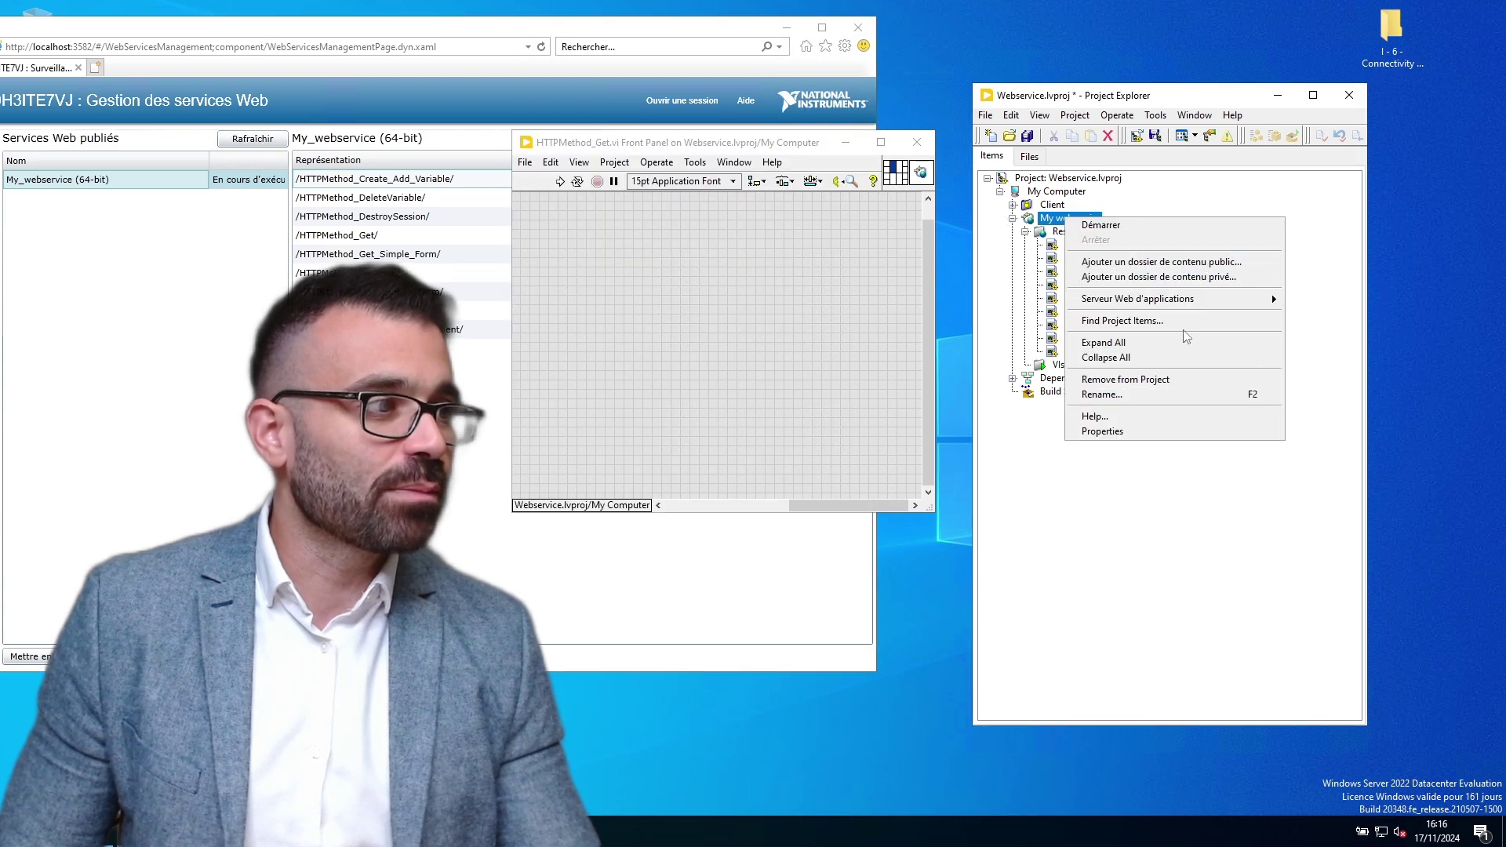
{"action": "mouse_move", "coordinate": [1187, 302]}
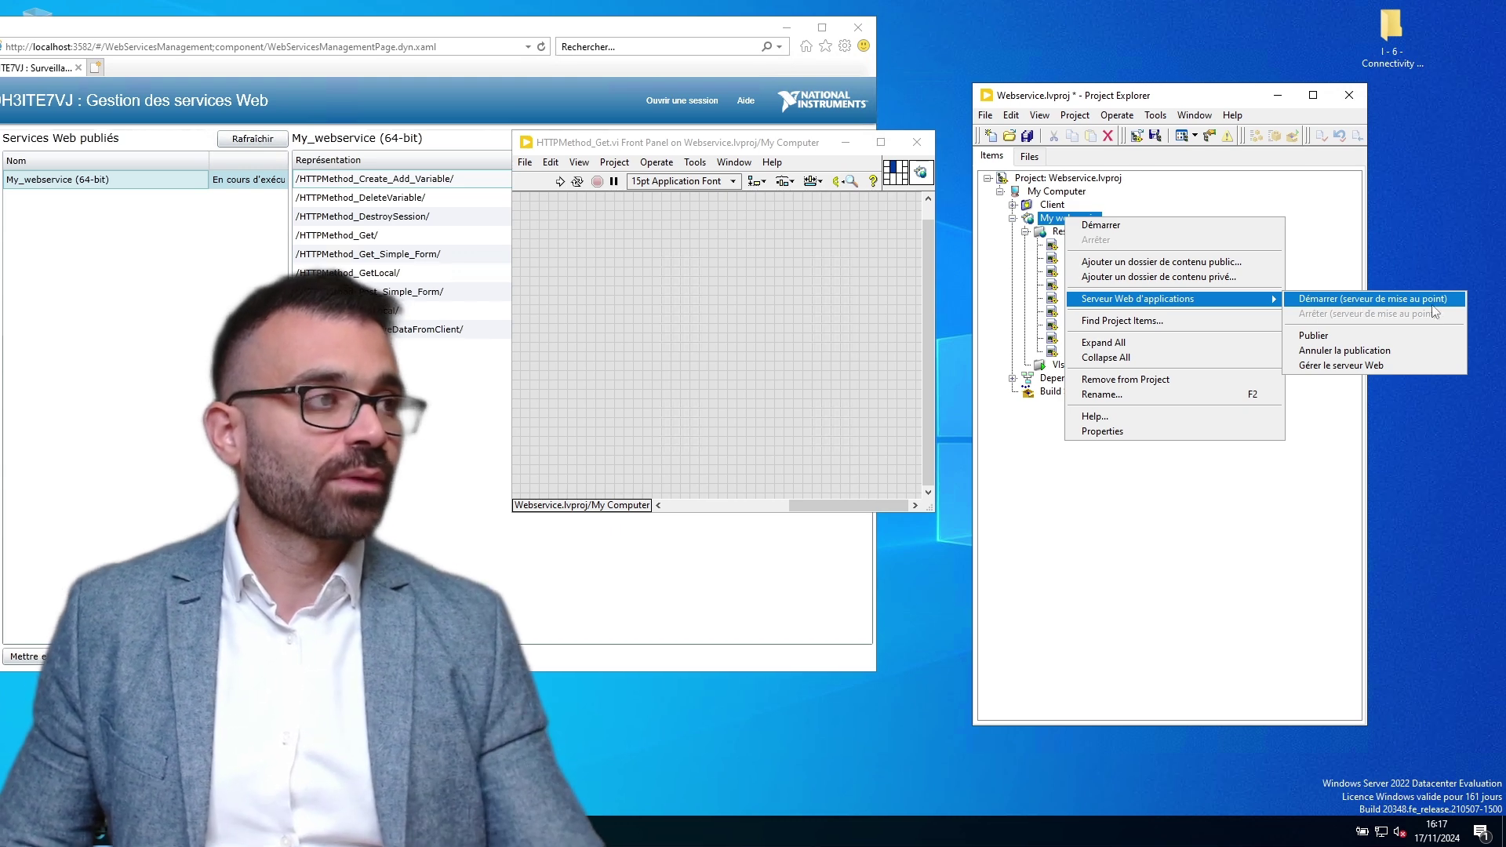
{"action": "left_click", "coordinate": [1207, 229]}
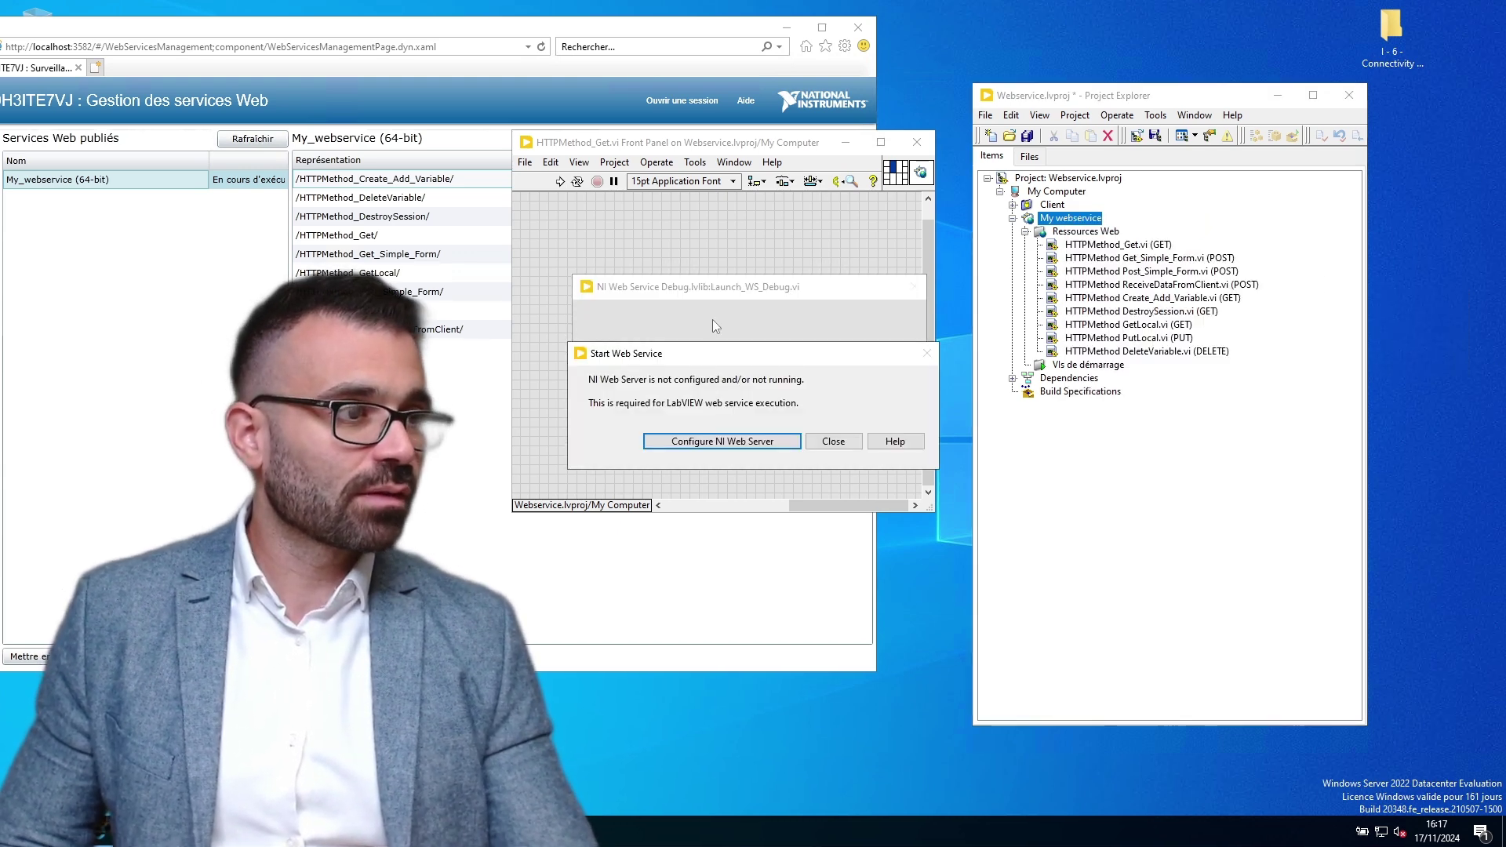
{"action": "left_click", "coordinate": [708, 444]}
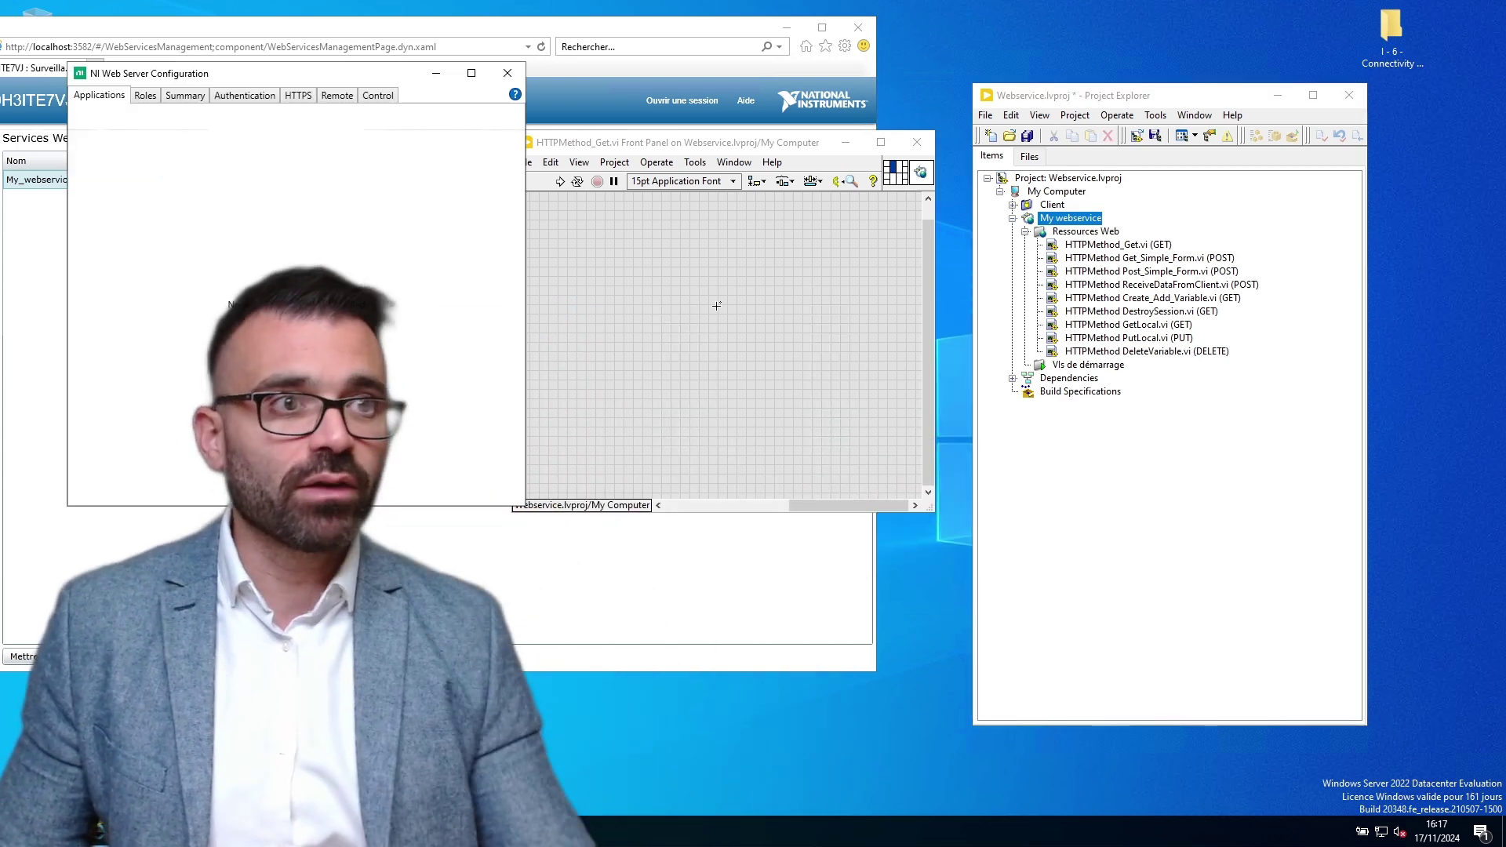
Step: Review the roles, summary, authentication and HTTPS settings of the NI Web Server and close its configuration
{"action": "left_click", "coordinate": [145, 97]}
{"action": "left_click", "coordinate": [180, 97]}
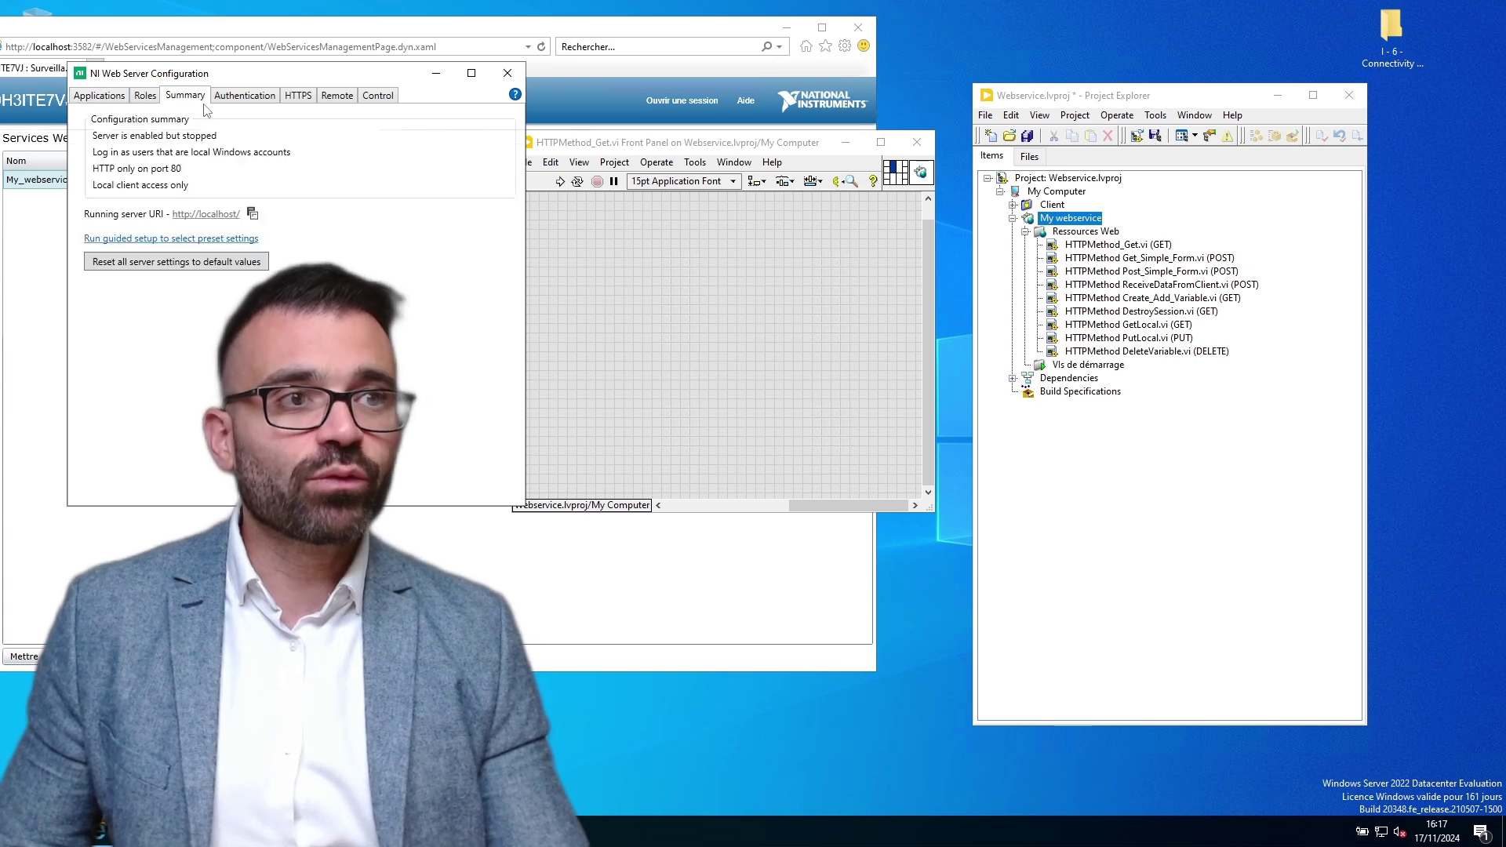
{"action": "left_click", "coordinate": [227, 97]}
{"action": "left_click", "coordinate": [299, 96]}
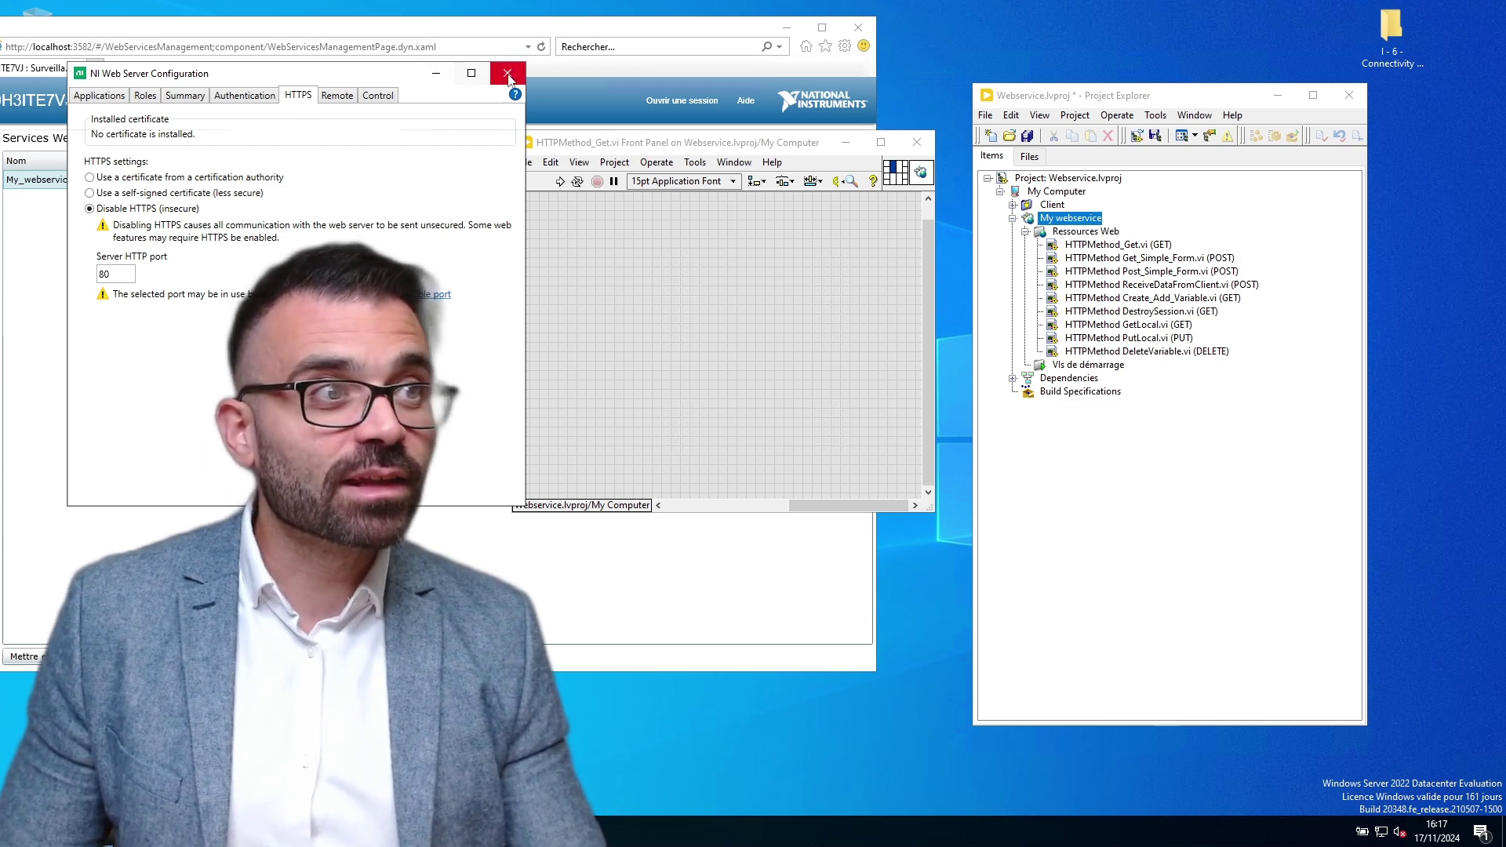
{"action": "left_click", "coordinate": [506, 75]}
Step: Close the HTTPMethod_Get.vi front panel and select My webservice in the project tree, keeping its name
{"action": "left_click_drag", "start_coordinate": [768, 144], "coordinate": [1026, 312]}
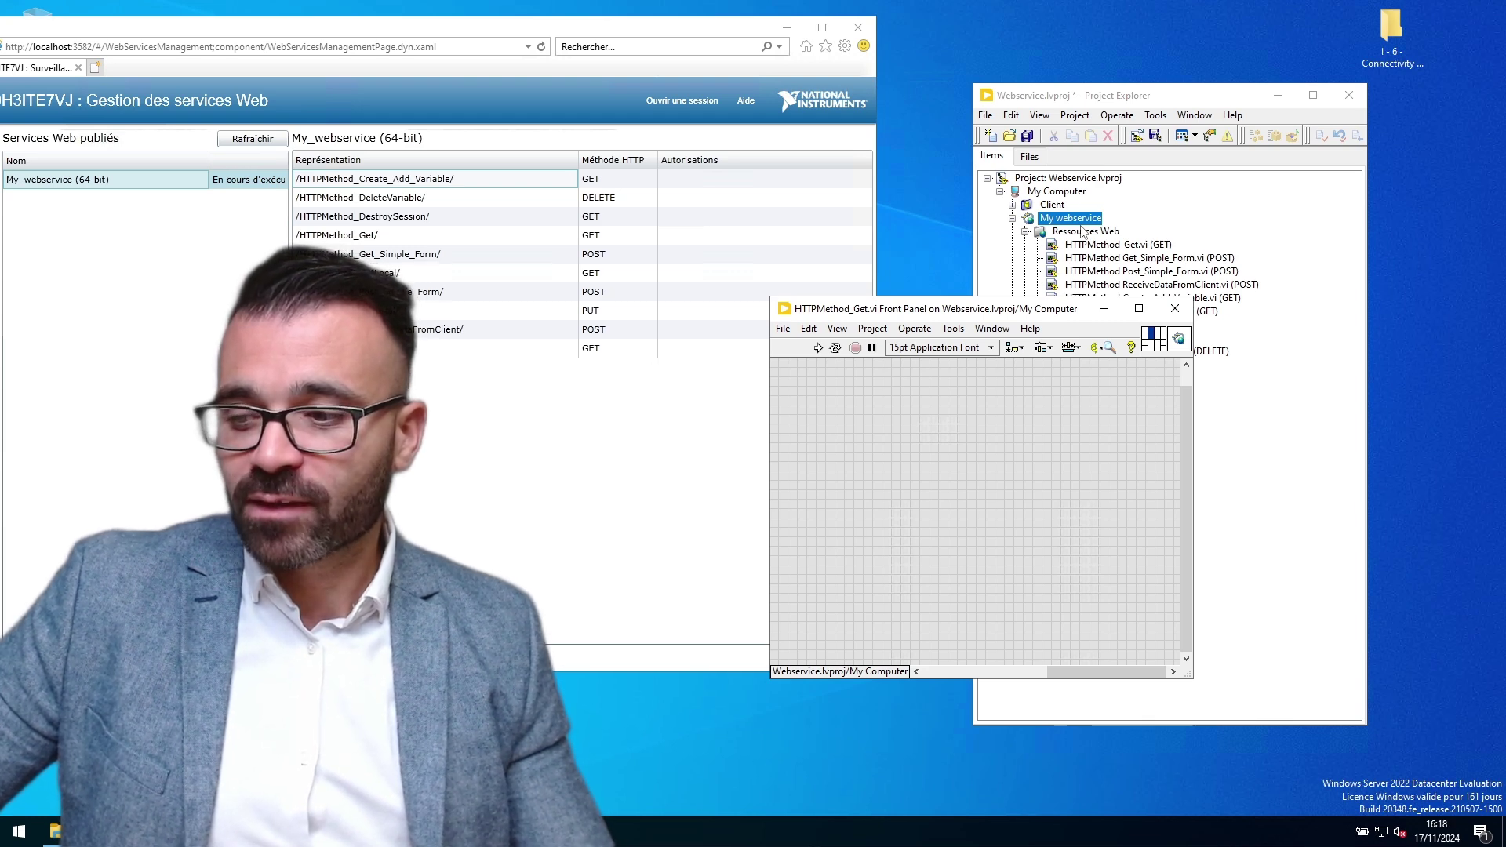
{"action": "left_click", "coordinate": [1175, 313]}
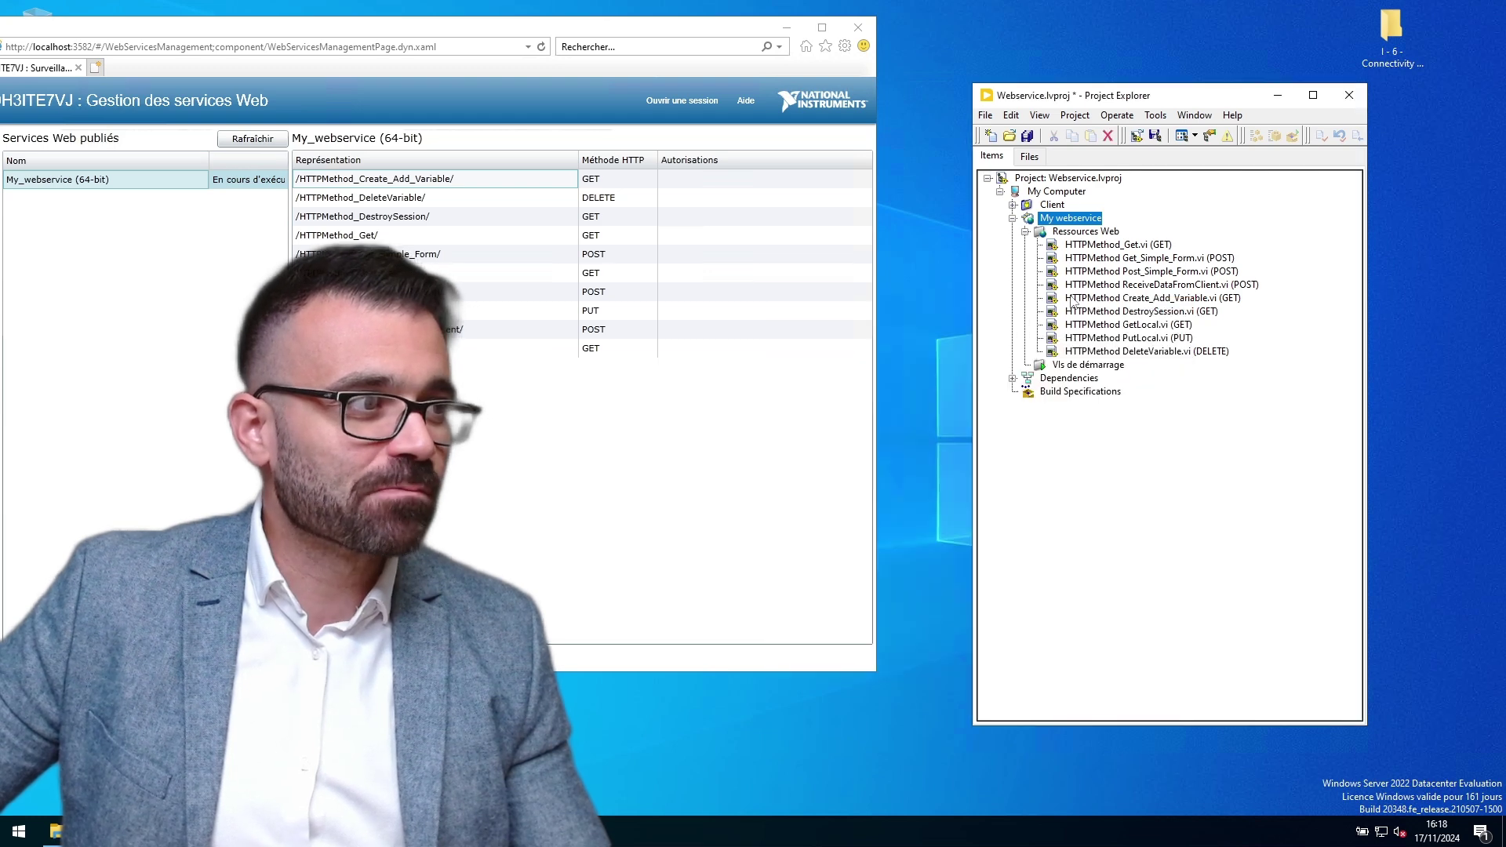
{"action": "left_click", "coordinate": [1059, 220]}
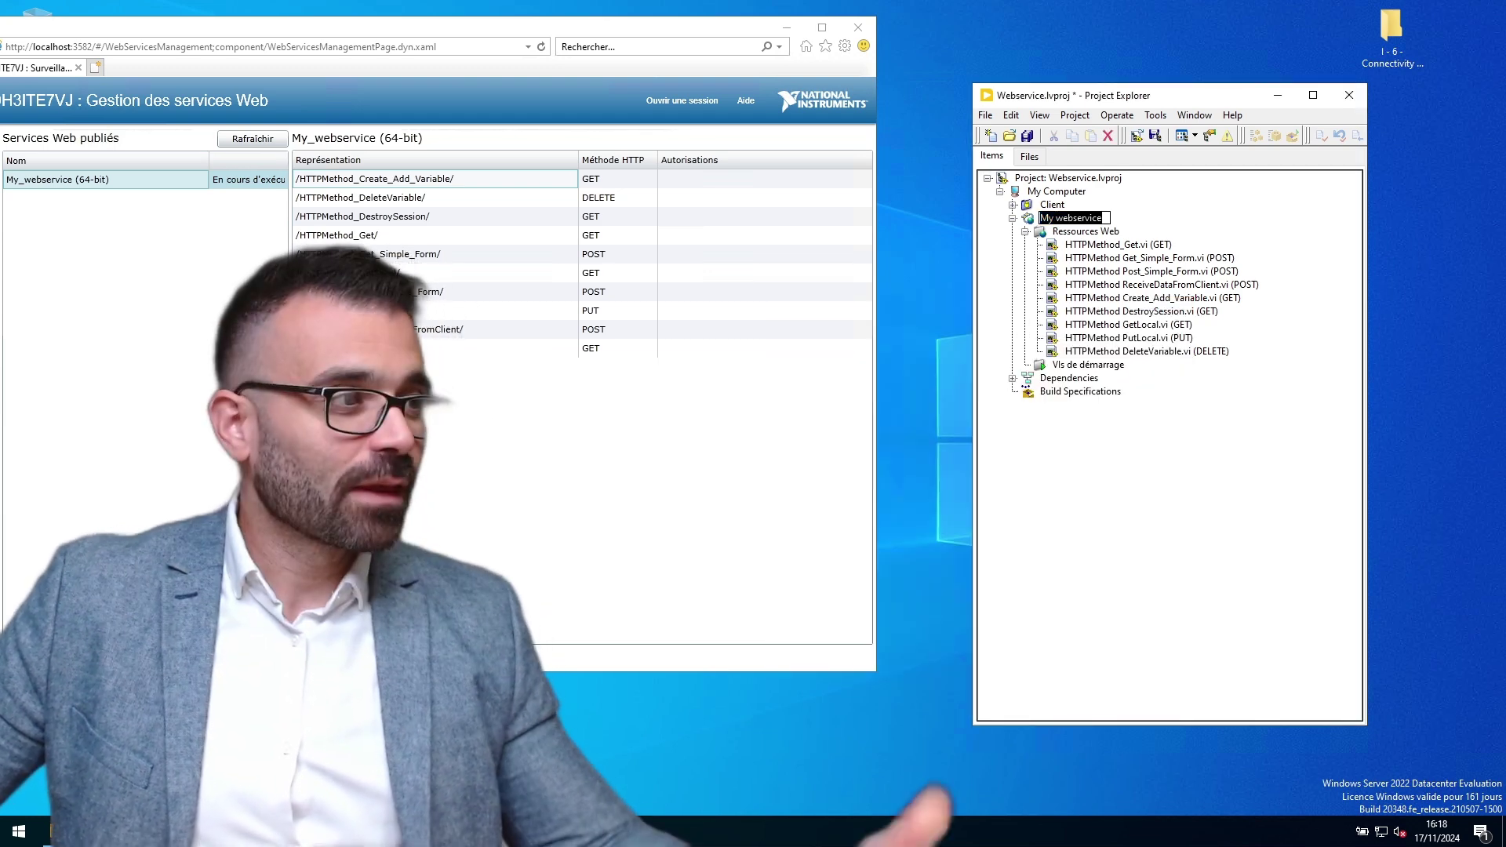
{"action": "left_click", "coordinate": [1033, 269]}
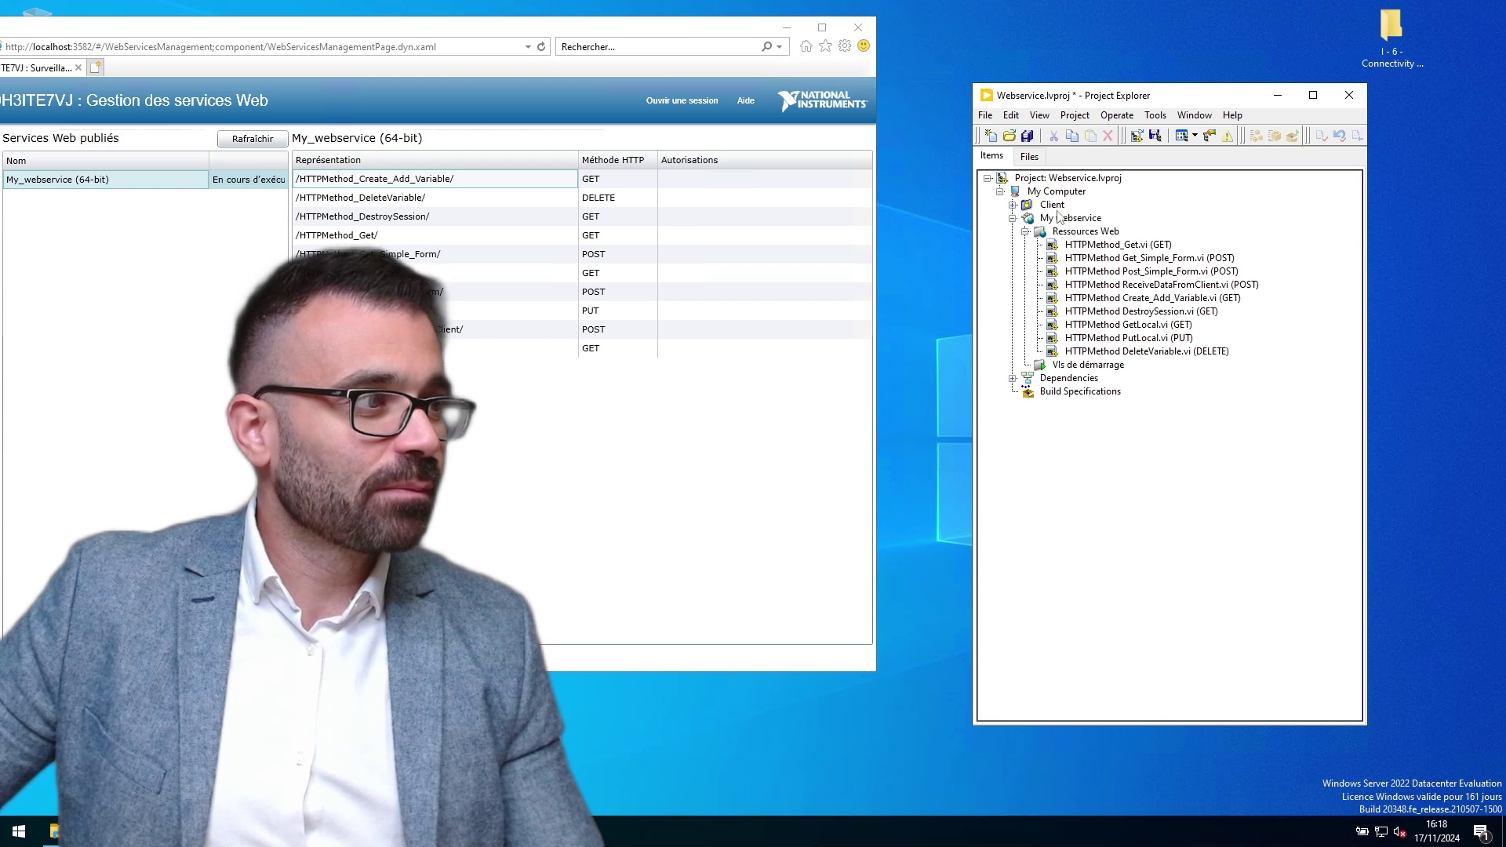
{"action": "left_click", "coordinate": [1060, 220]}
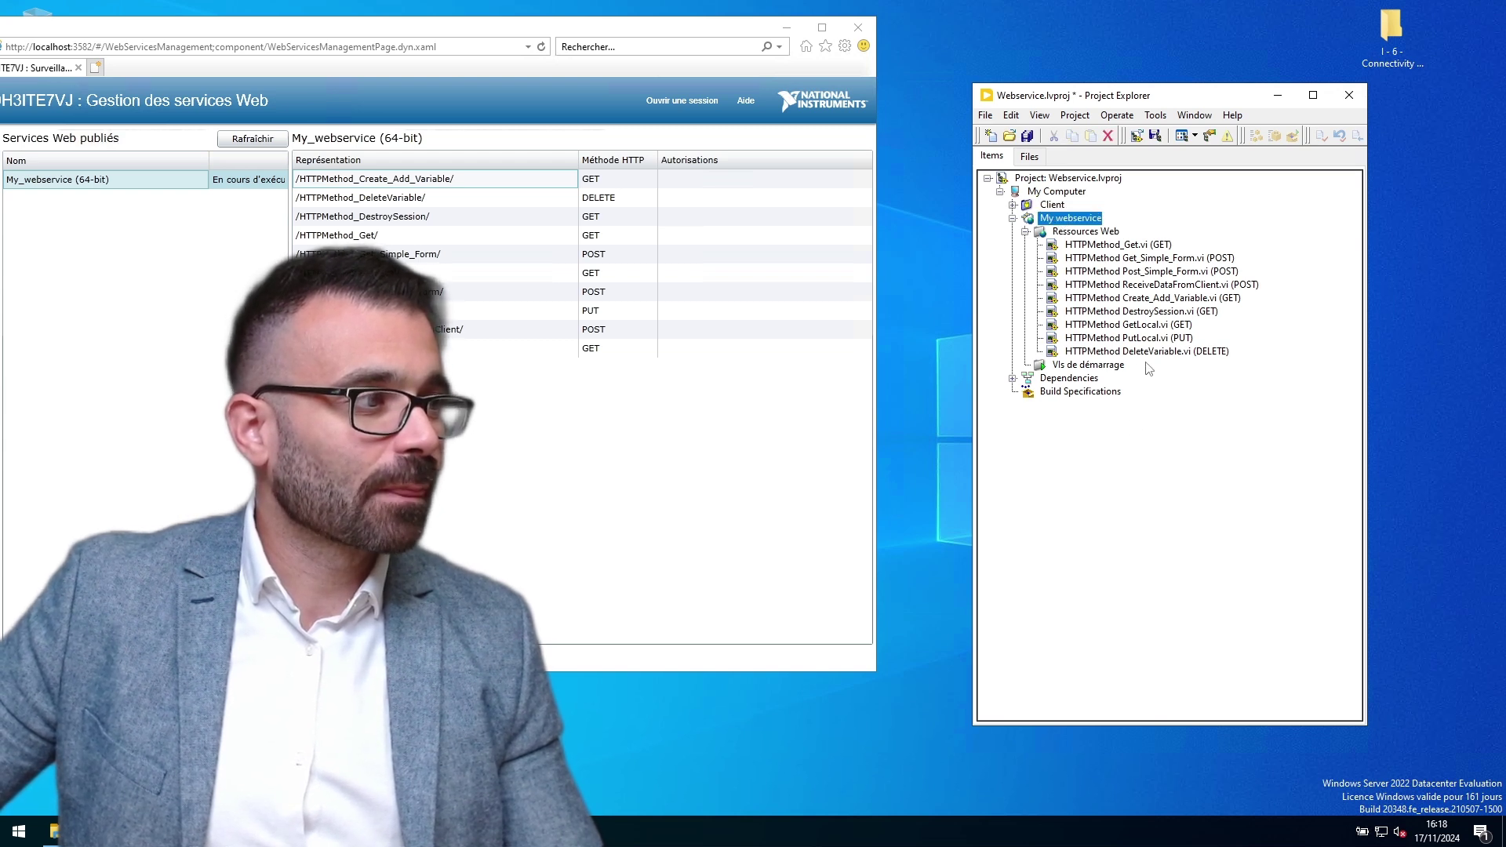
Step: Open the web server management page for My webservice again, check the server port settings and minimize its window
{"action": "right_click", "coordinate": [1079, 221]}
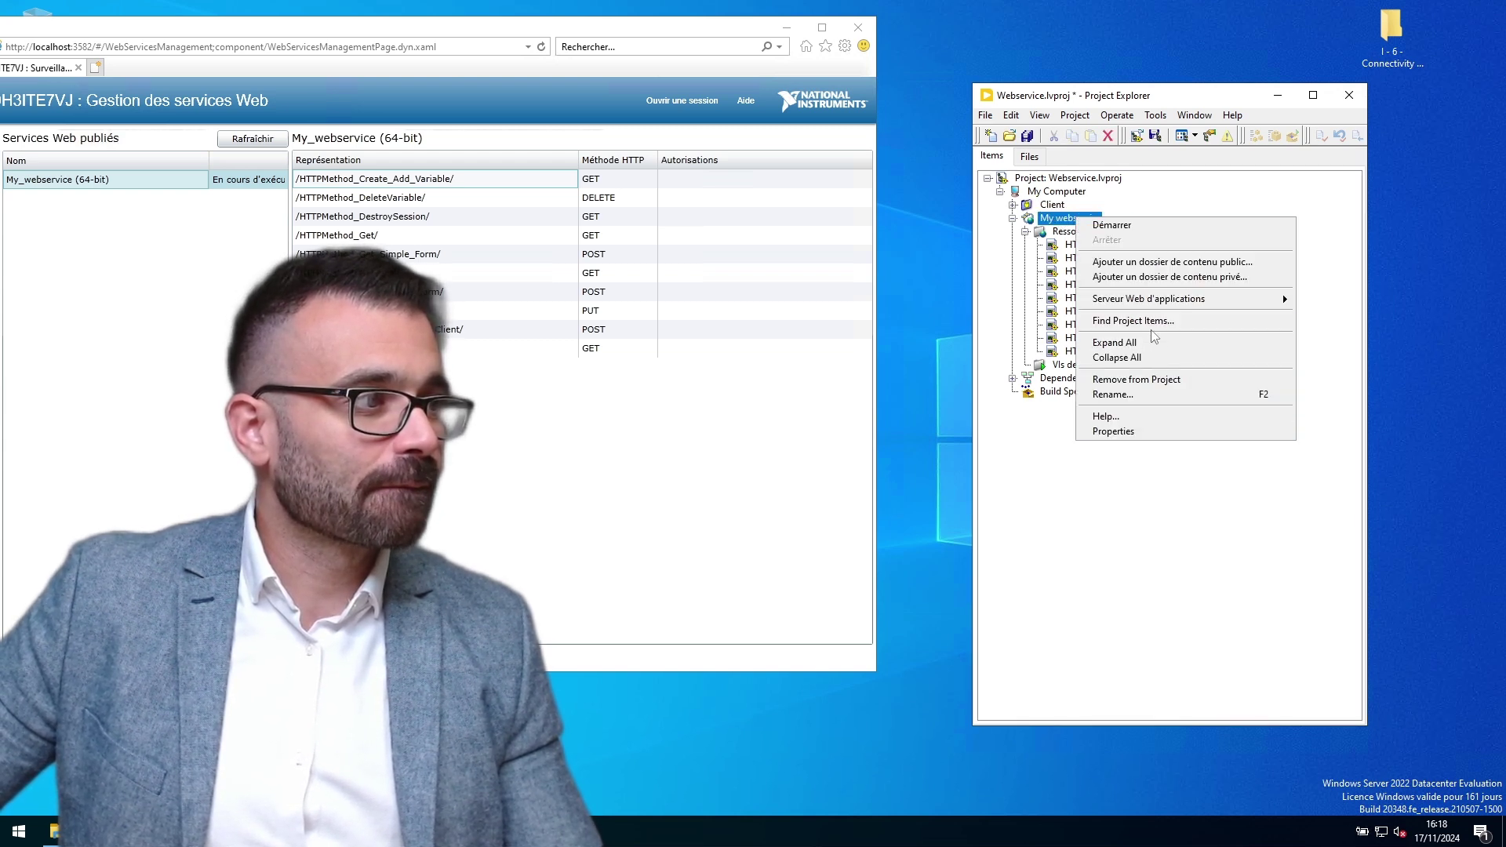
{"action": "mouse_move", "coordinate": [1233, 305]}
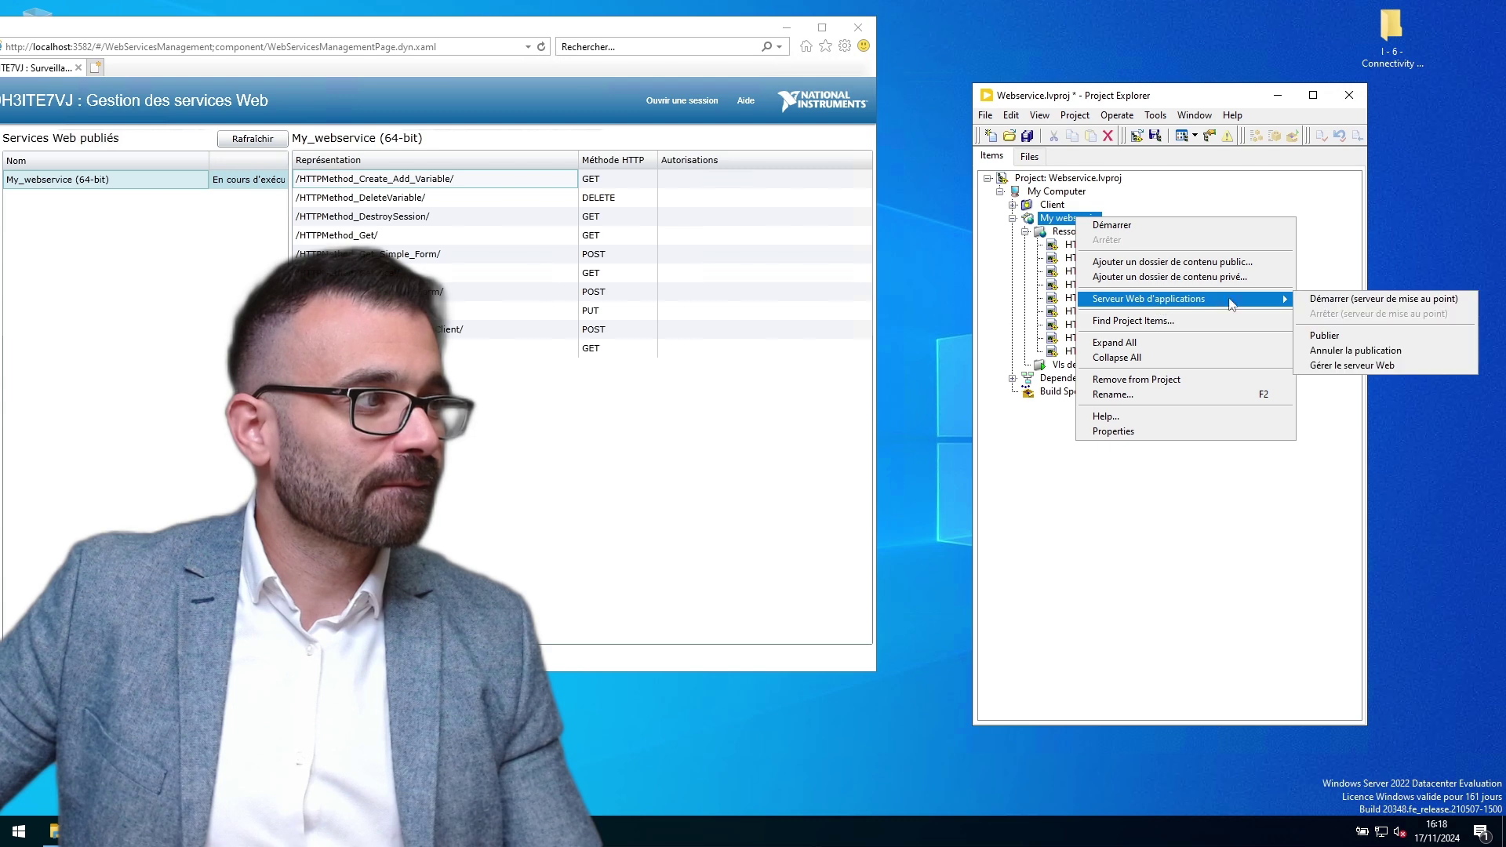
{"action": "left_click", "coordinate": [1337, 367]}
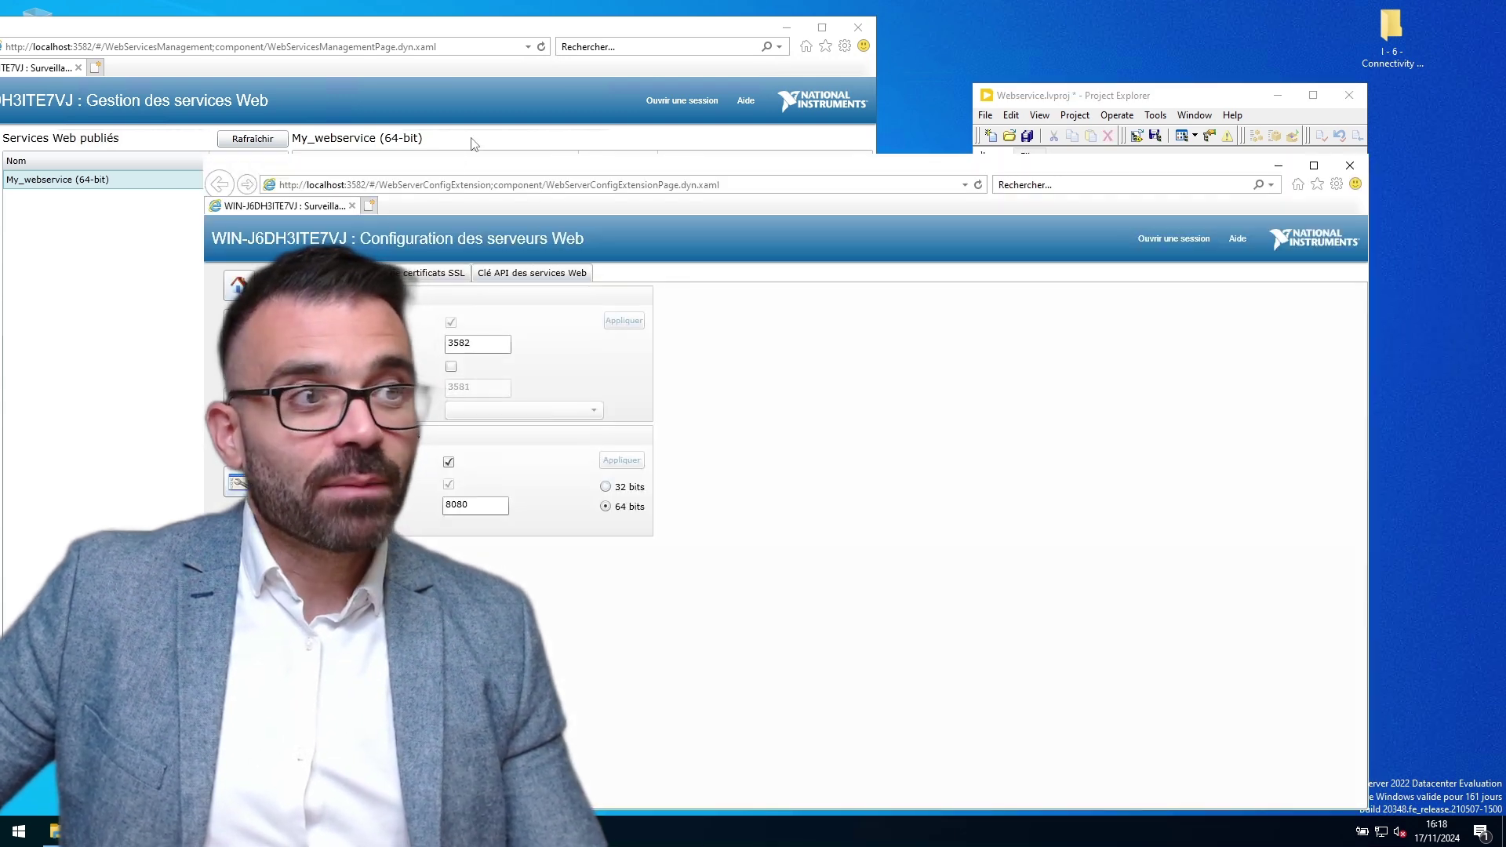
{"action": "left_click_drag", "start_coordinate": [461, 168], "coordinate": [464, 82]}
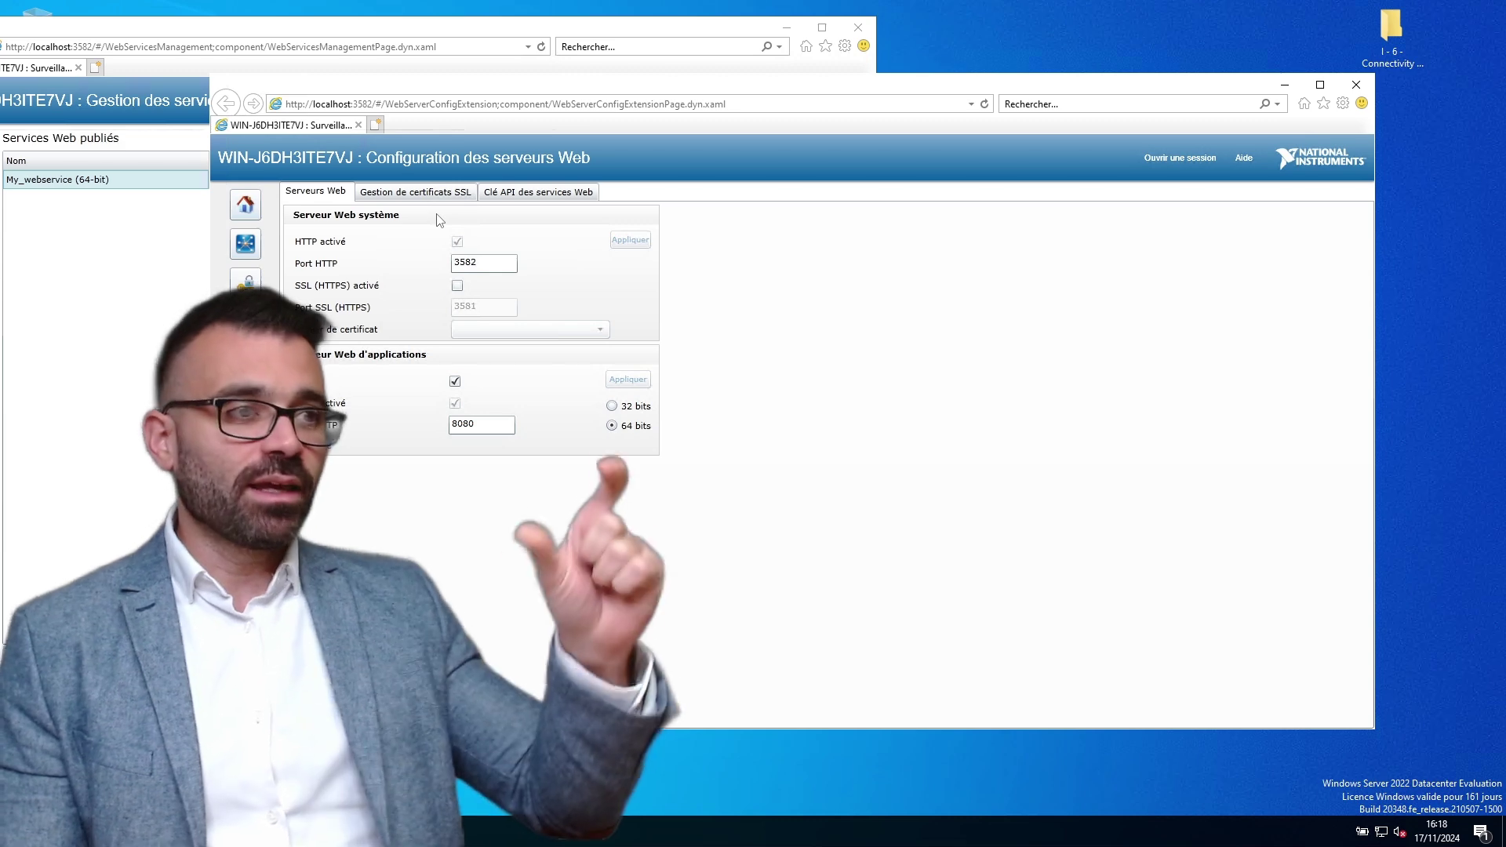
{"action": "left_click", "coordinate": [1284, 85]}
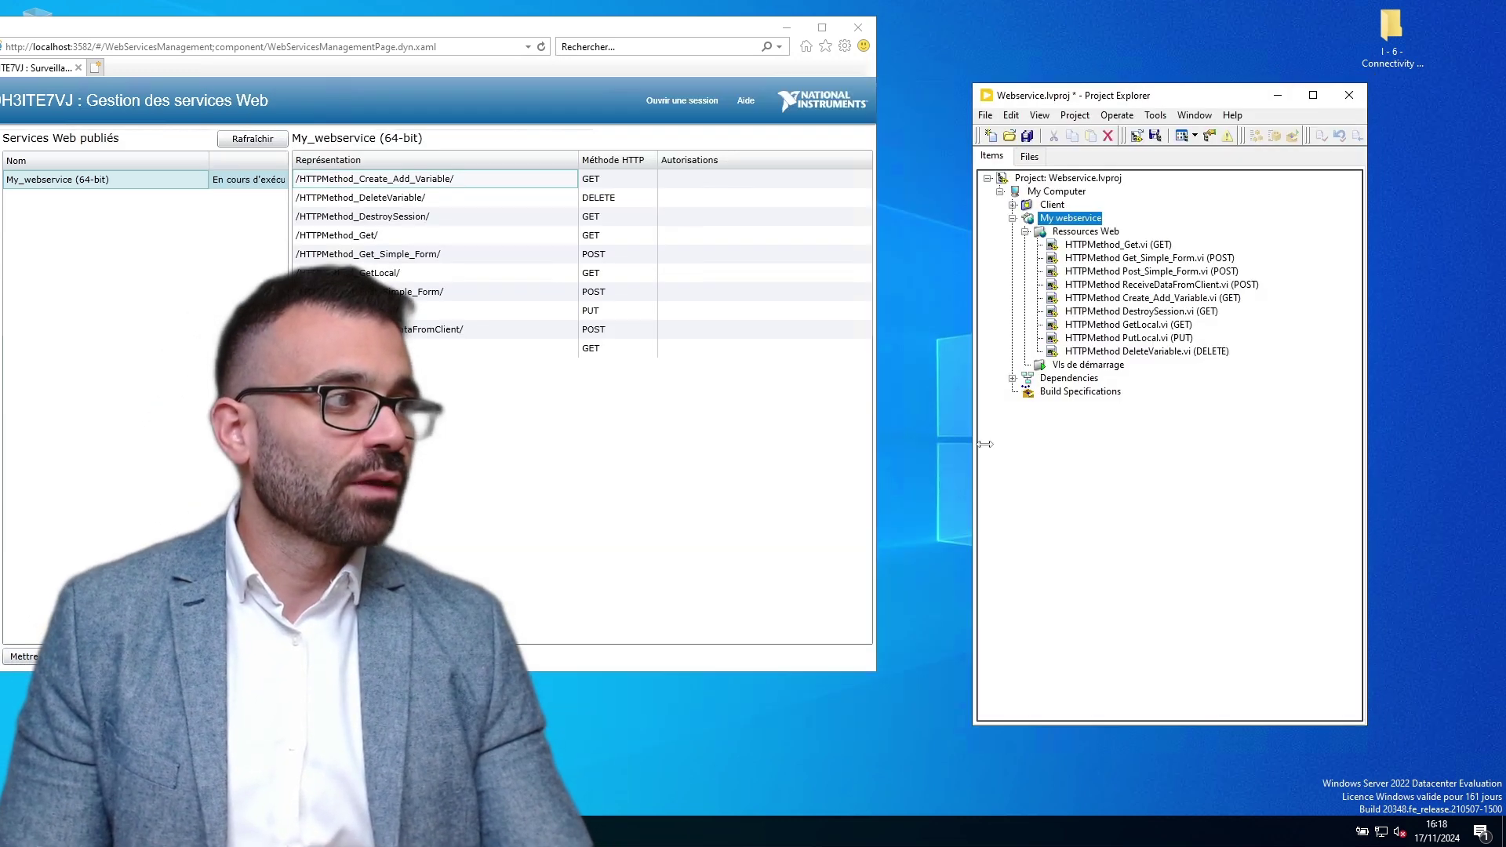
Step: Switch to the local client VI's block diagram and place an application Property Node below the URL constant
{"action": "left_click", "coordinate": [1056, 197]}
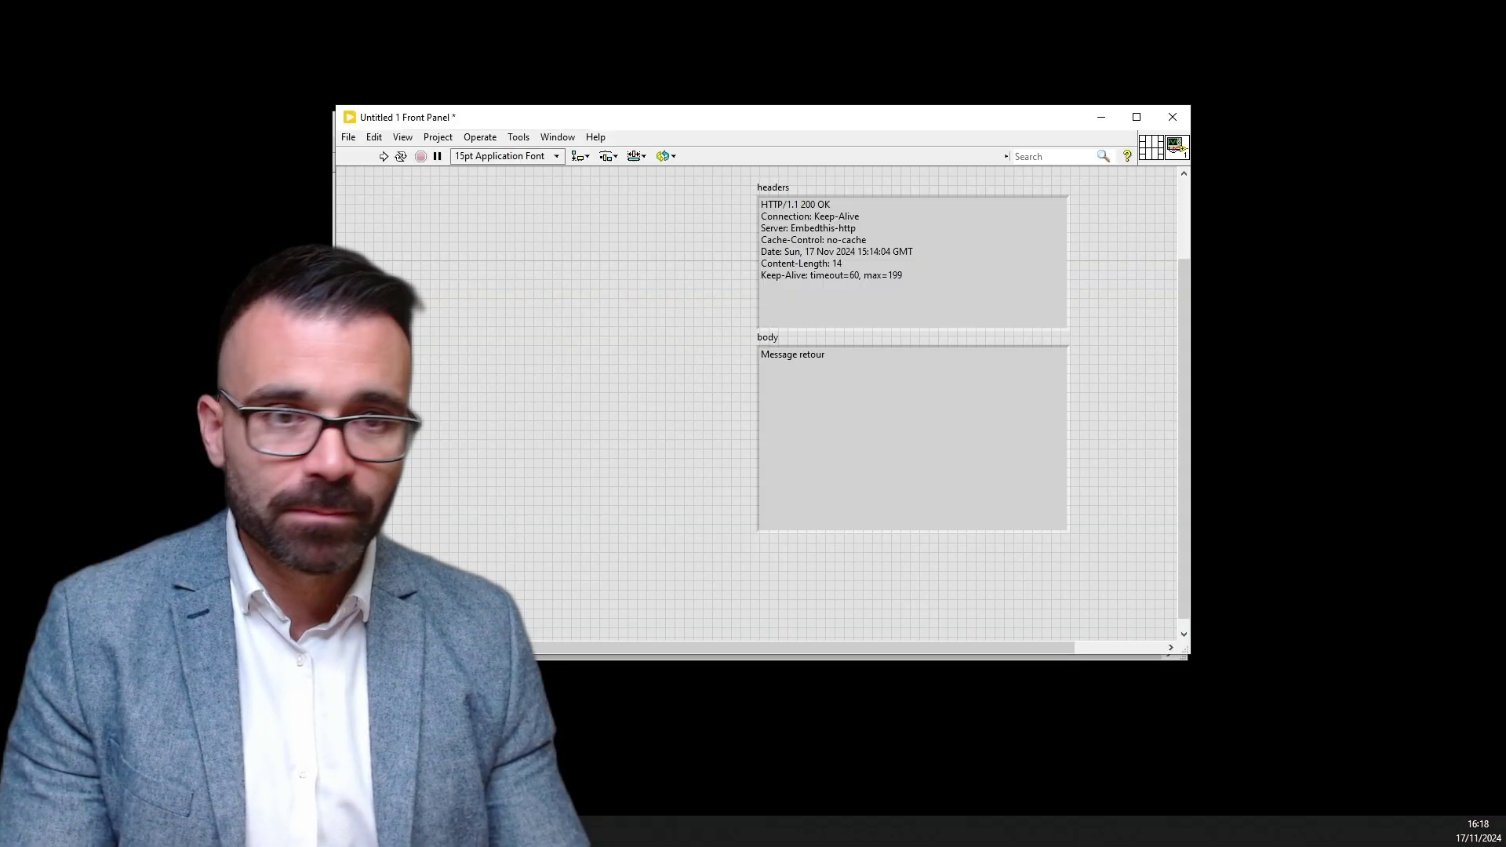
{"action": "key", "text": "ctrl+e"}
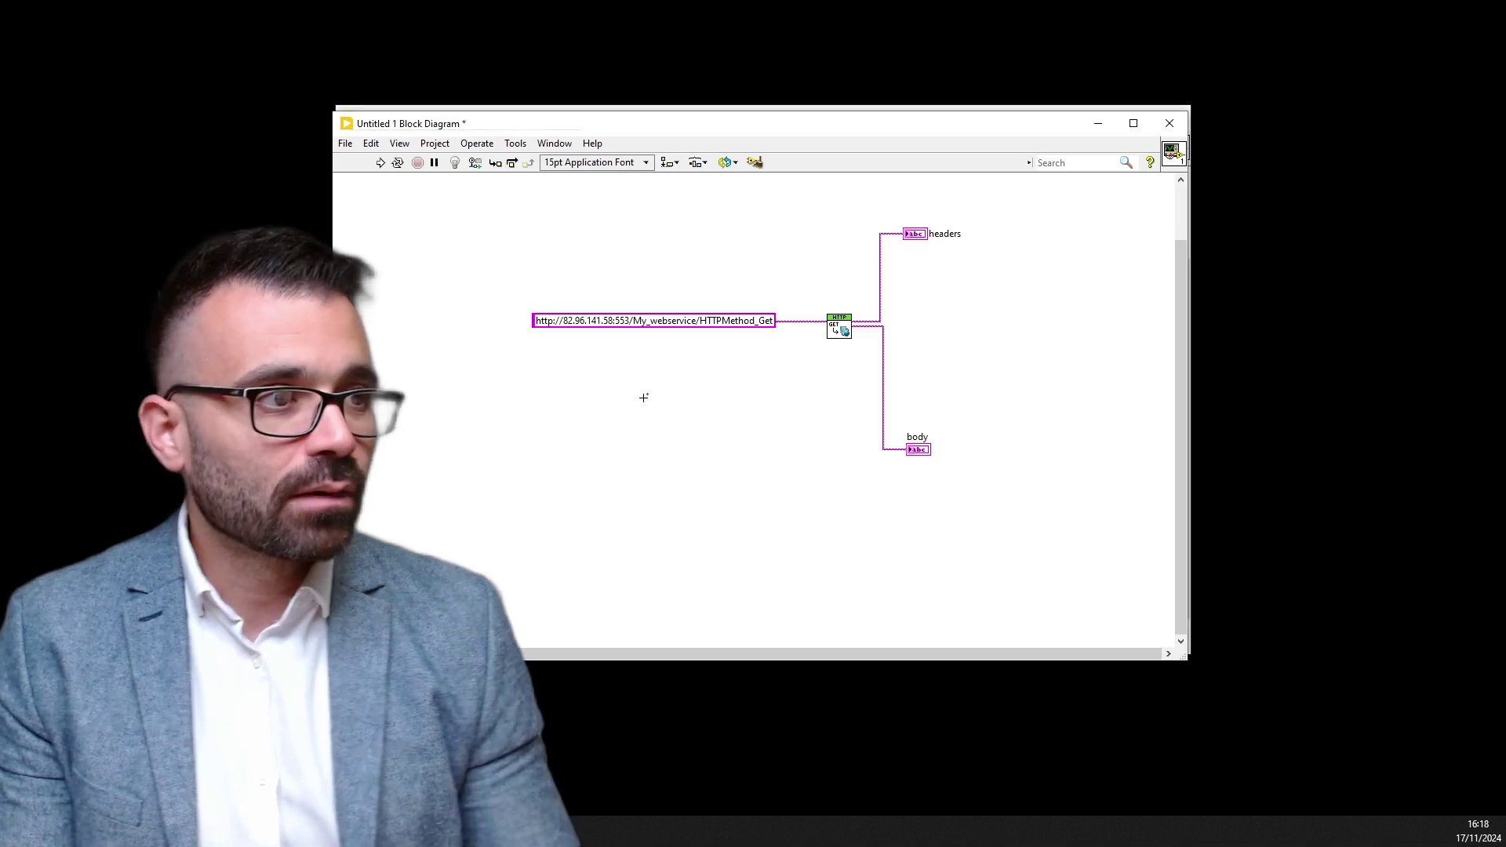
{"action": "right_click", "coordinate": [630, 386]}
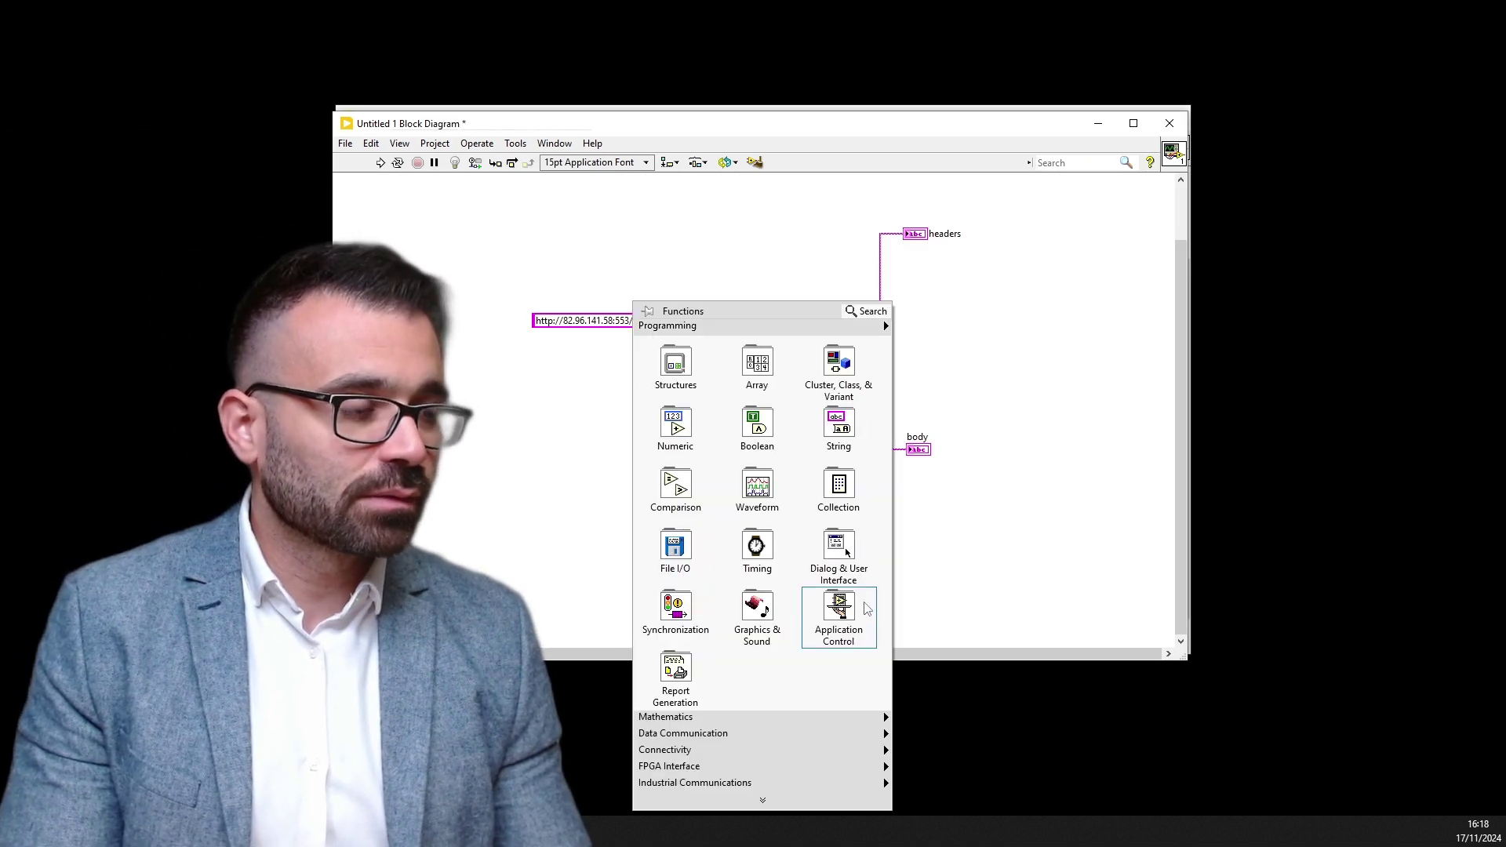
{"action": "mouse_move", "coordinate": [868, 607]}
{"action": "left_click", "coordinate": [929, 601]}
{"action": "left_click", "coordinate": [693, 481]}
Step: Browse the classes selectable for the Property Node, including those under VI Server and NI DataFinder, and leave the class unchanged
{"action": "right_click", "coordinate": [696, 484]}
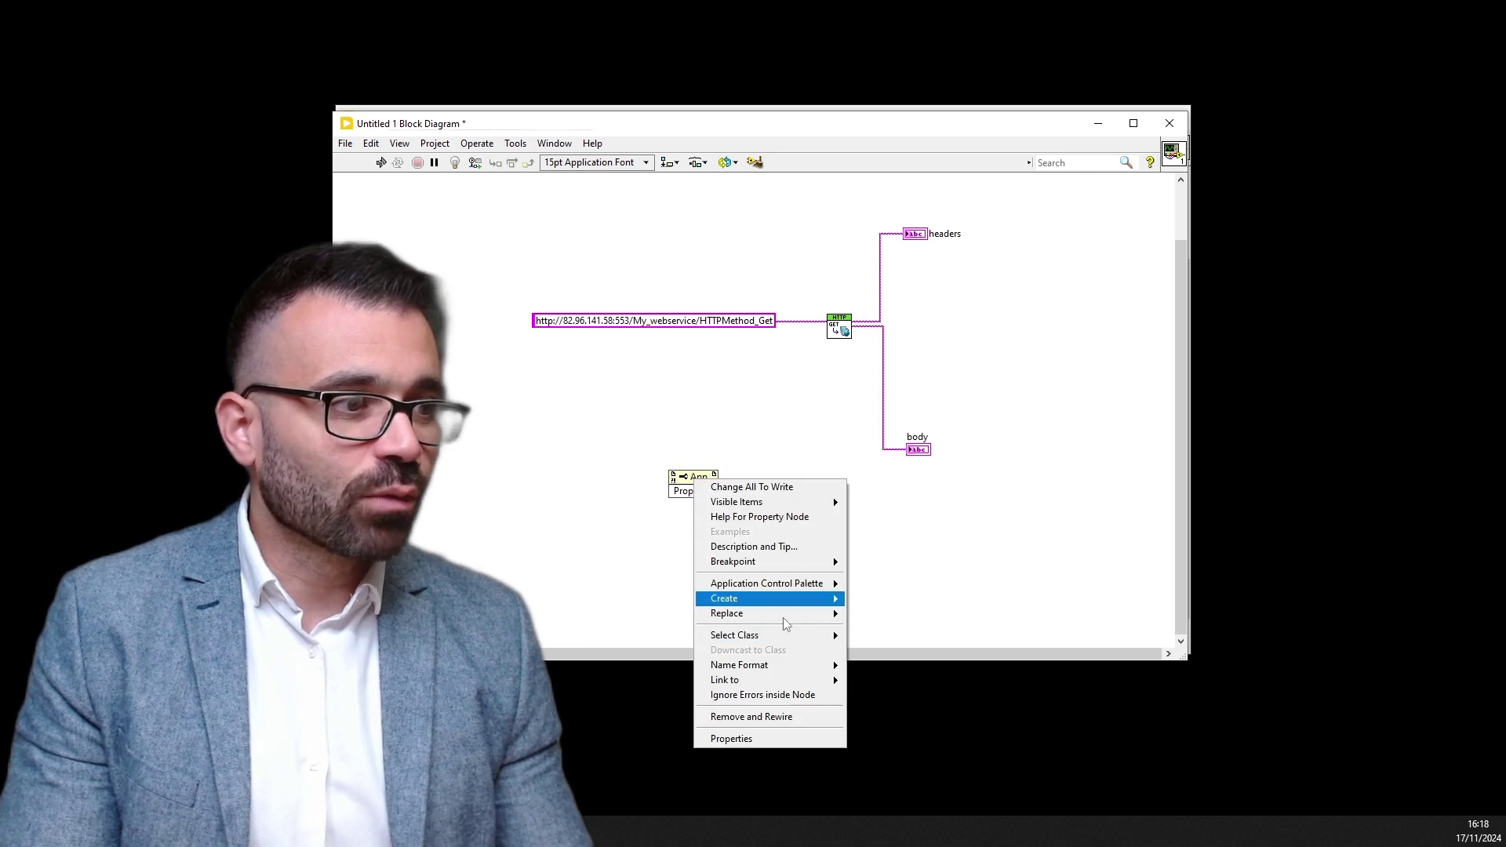
{"action": "mouse_move", "coordinate": [775, 639]}
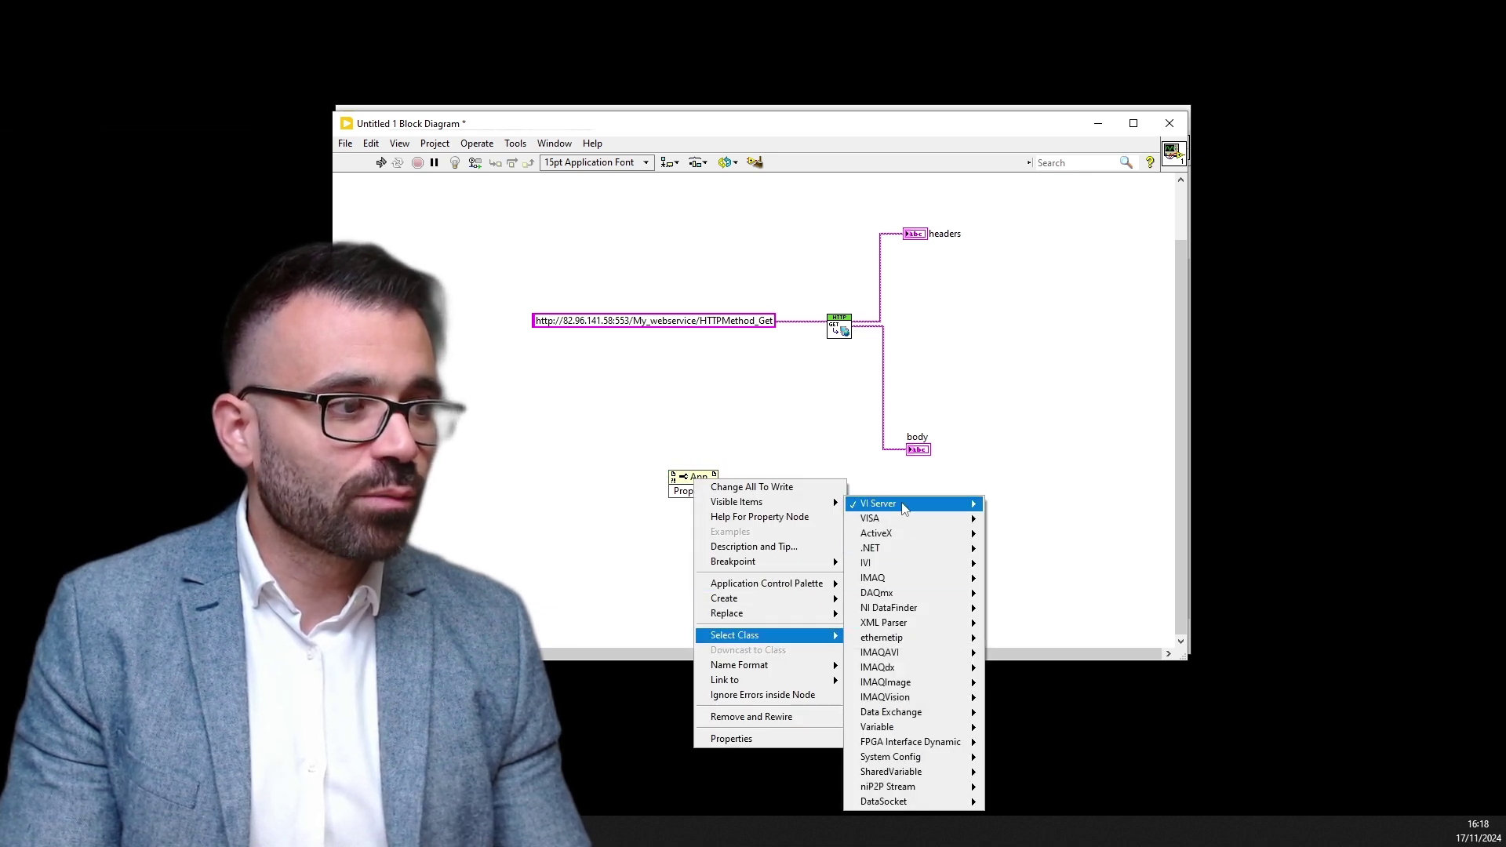
{"action": "mouse_move", "coordinate": [904, 508]}
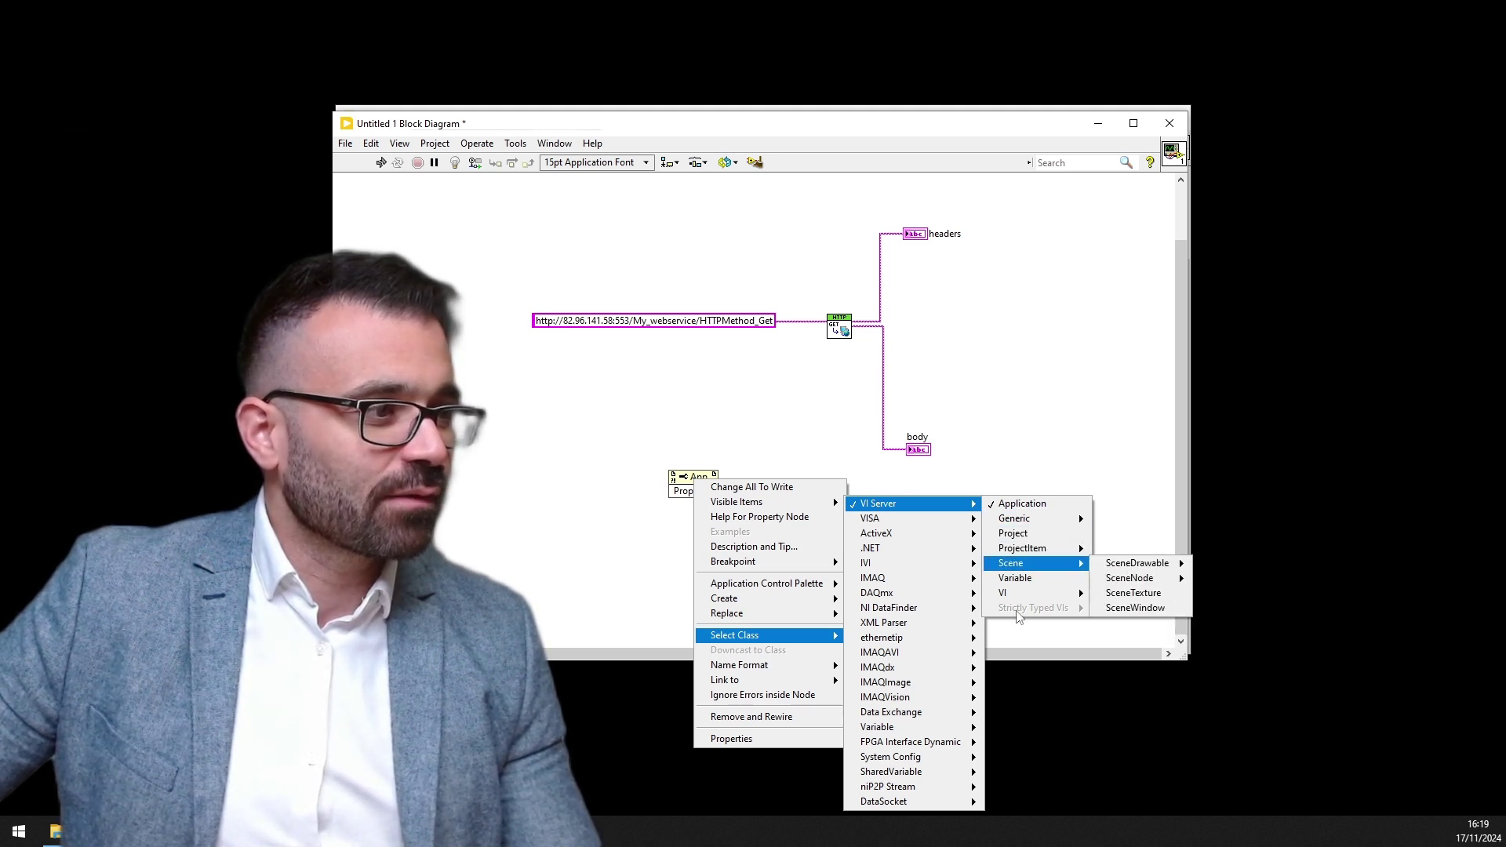
{"action": "mouse_move", "coordinate": [1010, 598]}
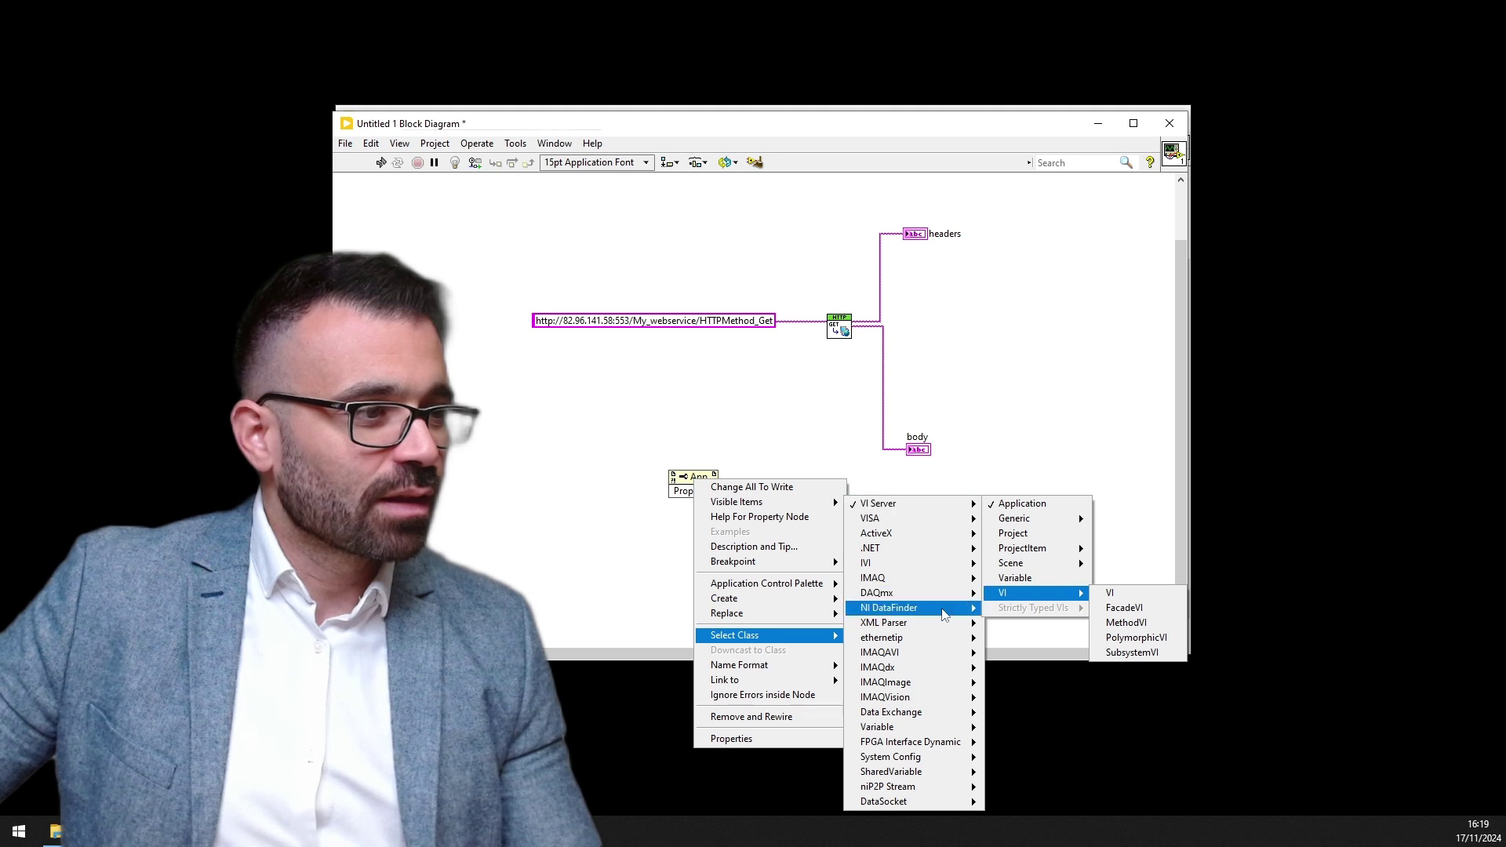
{"action": "mouse_move", "coordinate": [944, 615]}
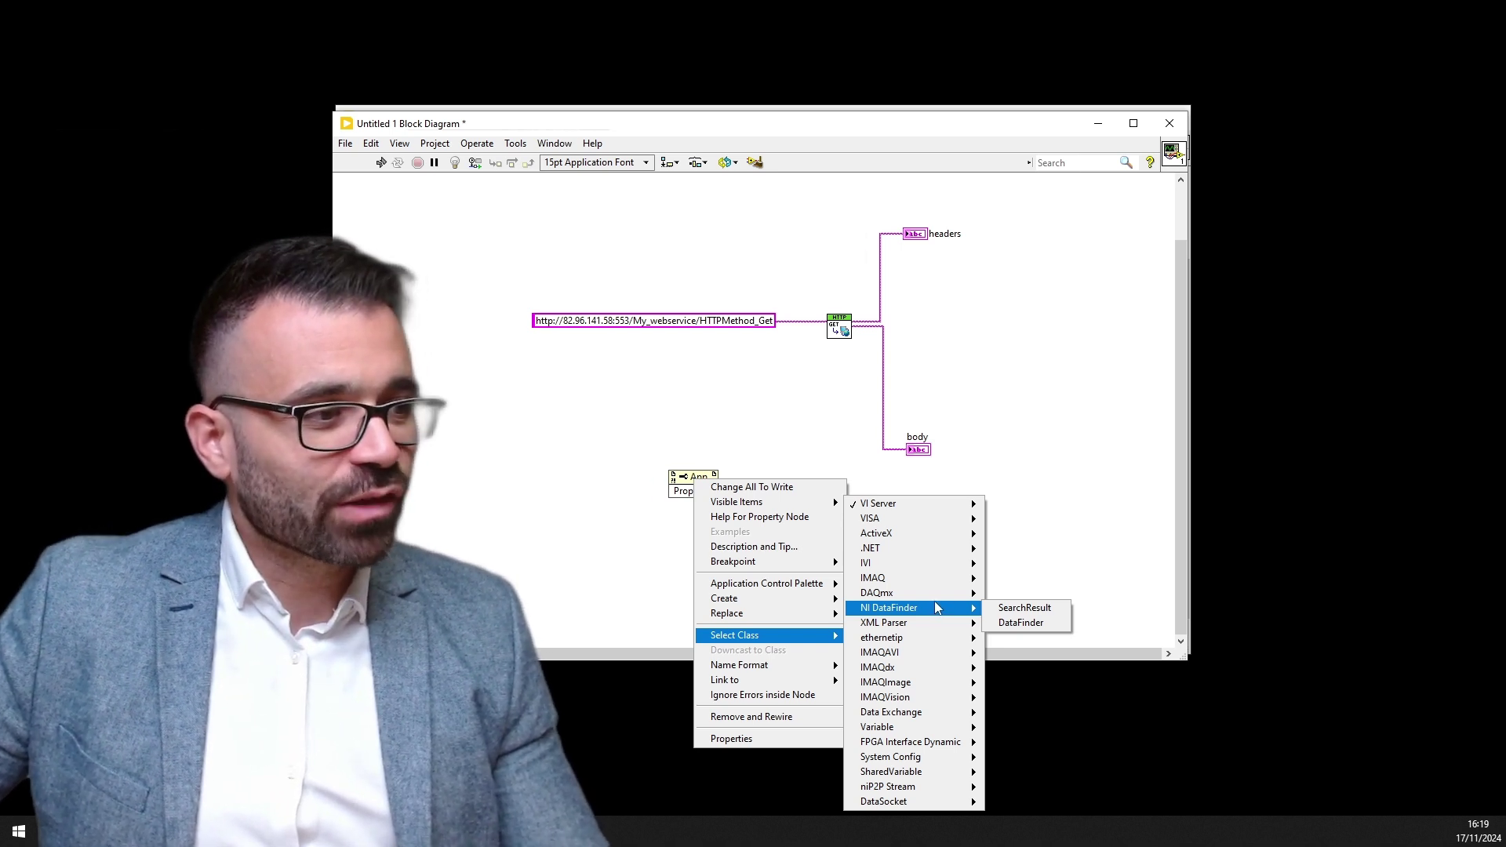
{"action": "left_click", "coordinate": [1052, 462]}
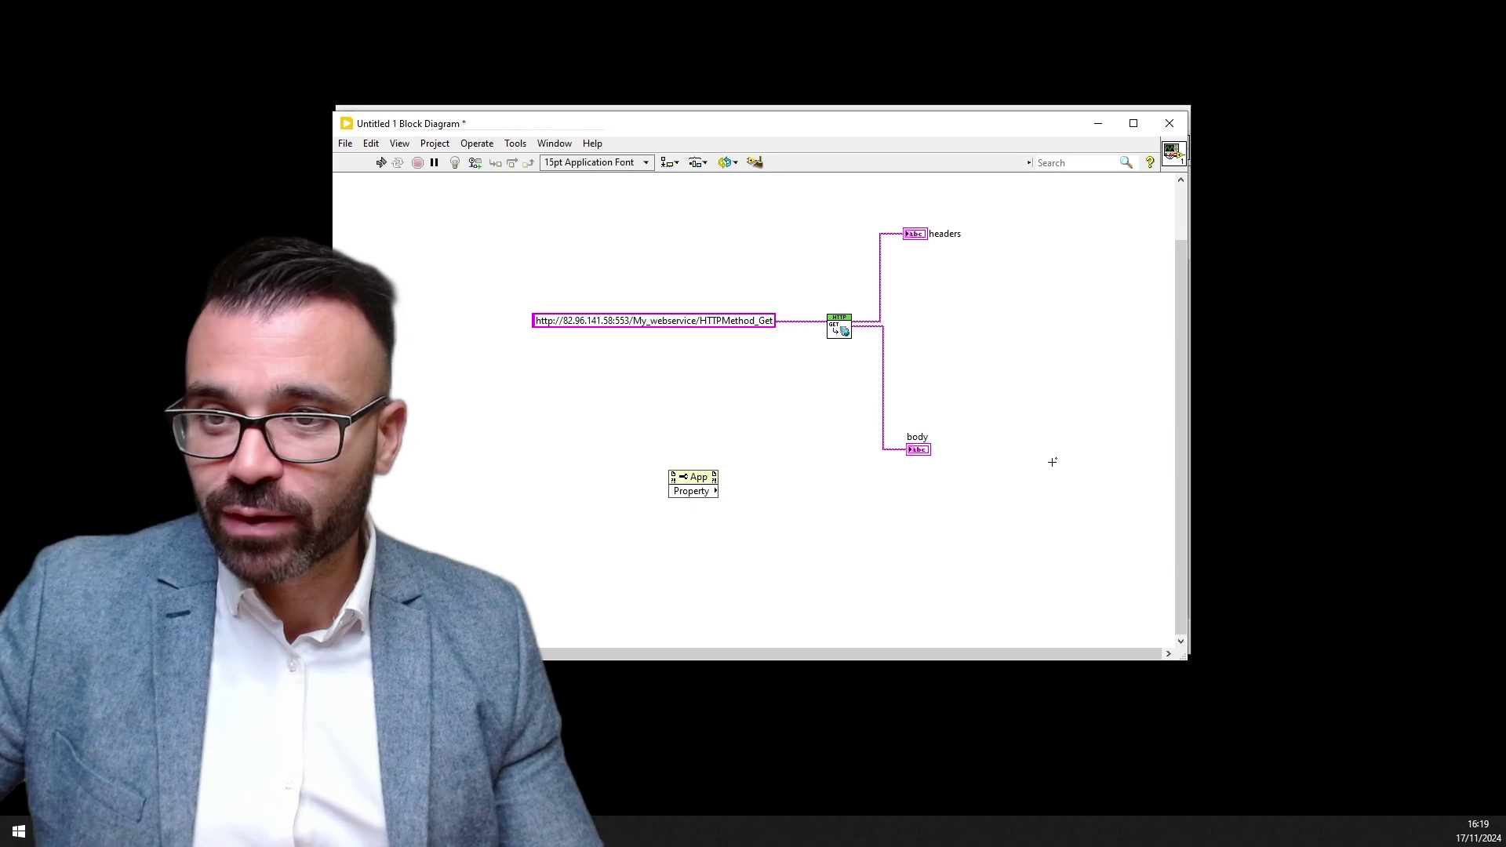